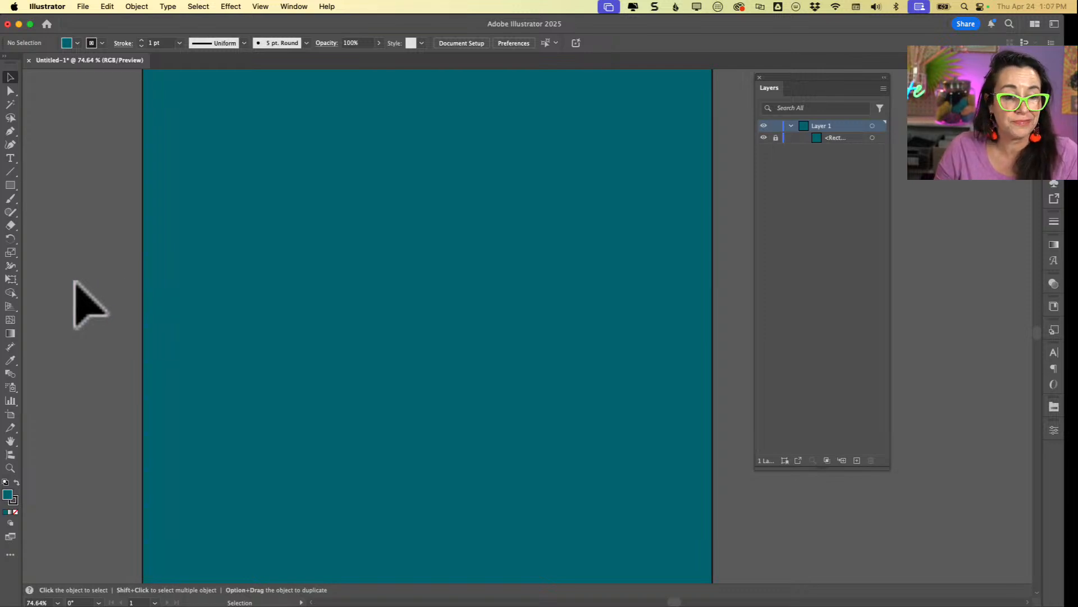
Choose the Ellipse tool and set its fill to white with no stroke
{"action": "left_click", "coordinate": [10, 185]}
{"action": "left_click", "coordinate": [10, 185]}
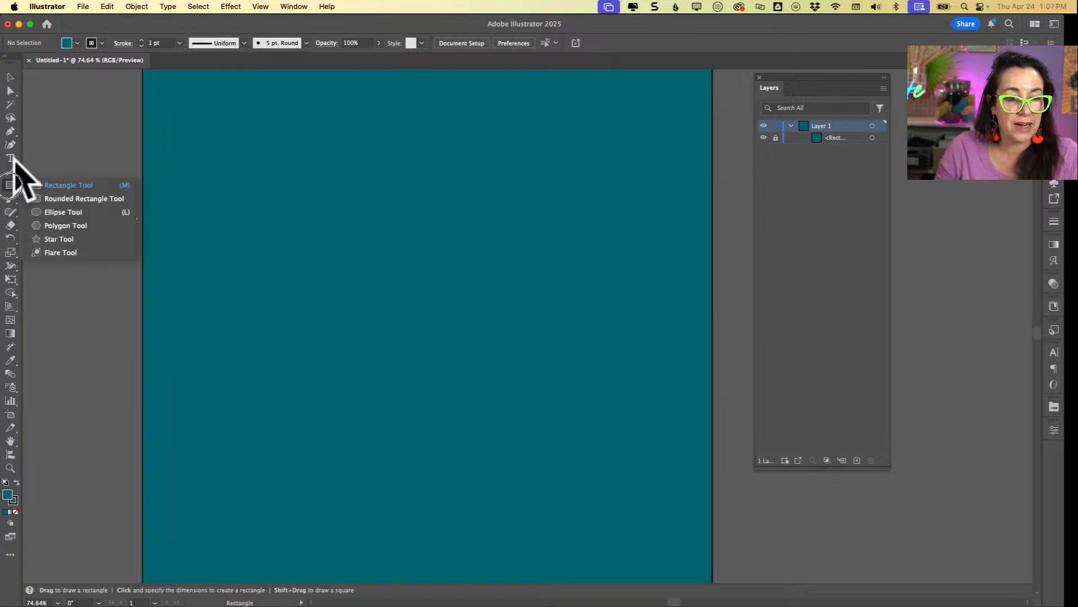
{"action": "left_click", "coordinate": [63, 211]}
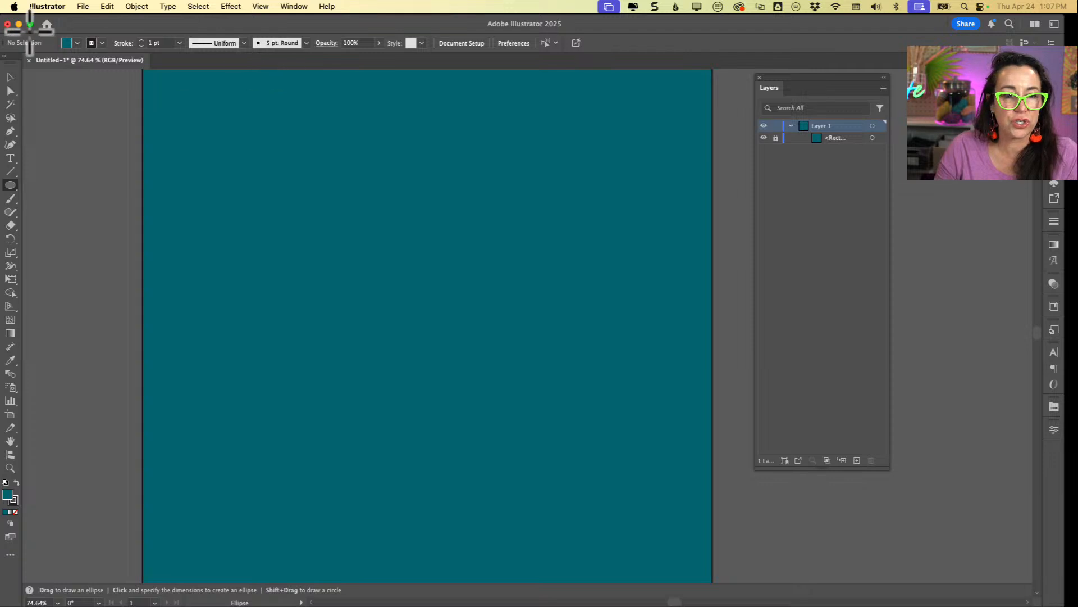
{"action": "left_click", "coordinate": [68, 42]}
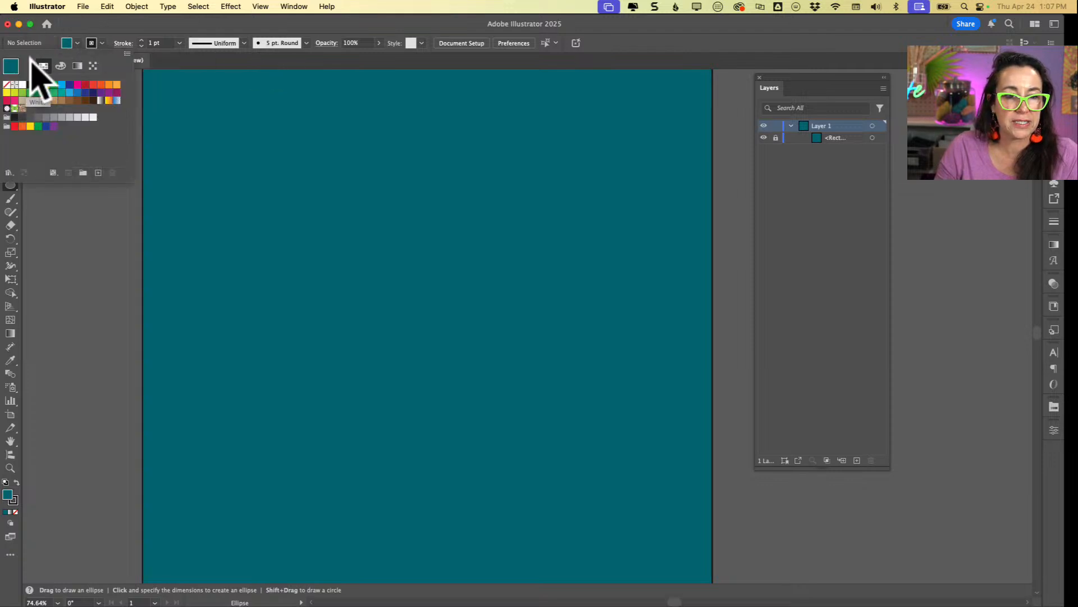
{"action": "left_click", "coordinate": [23, 84]}
{"action": "left_click", "coordinate": [102, 42]}
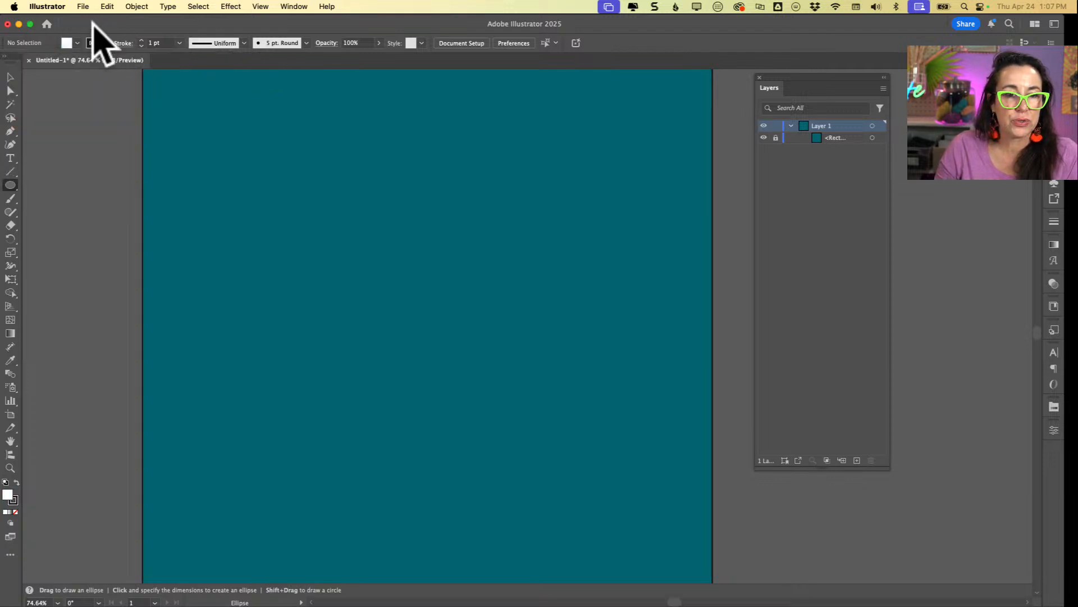
{"action": "left_click", "coordinate": [102, 42]}
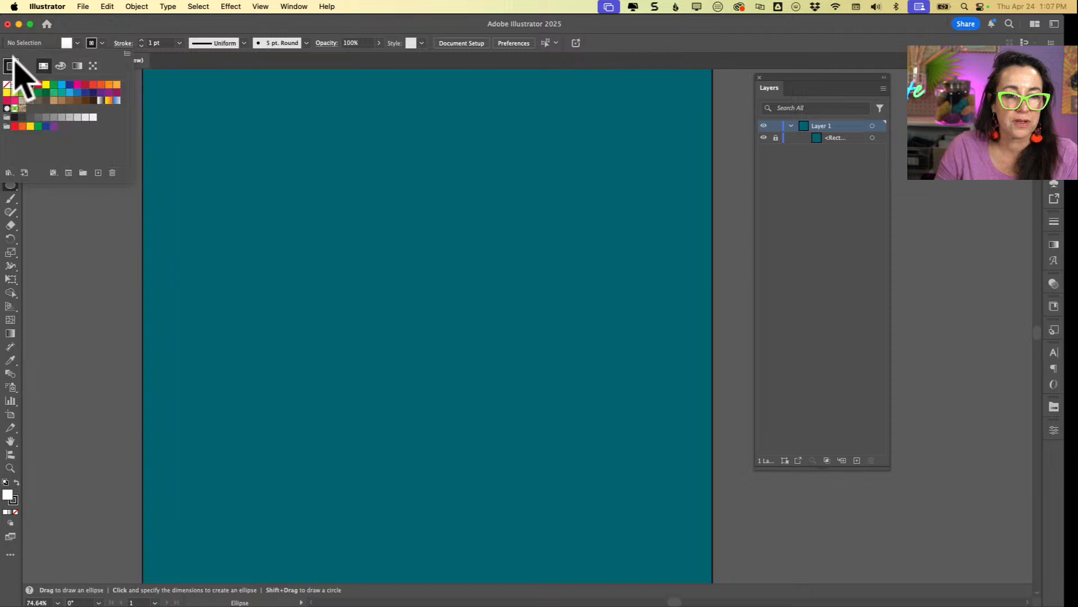
{"action": "left_click", "coordinate": [6, 84]}
Draw a white circle about 2.11 in in diameter on the left half of the teal artboard
{"action": "left_click", "coordinate": [366, 185]}
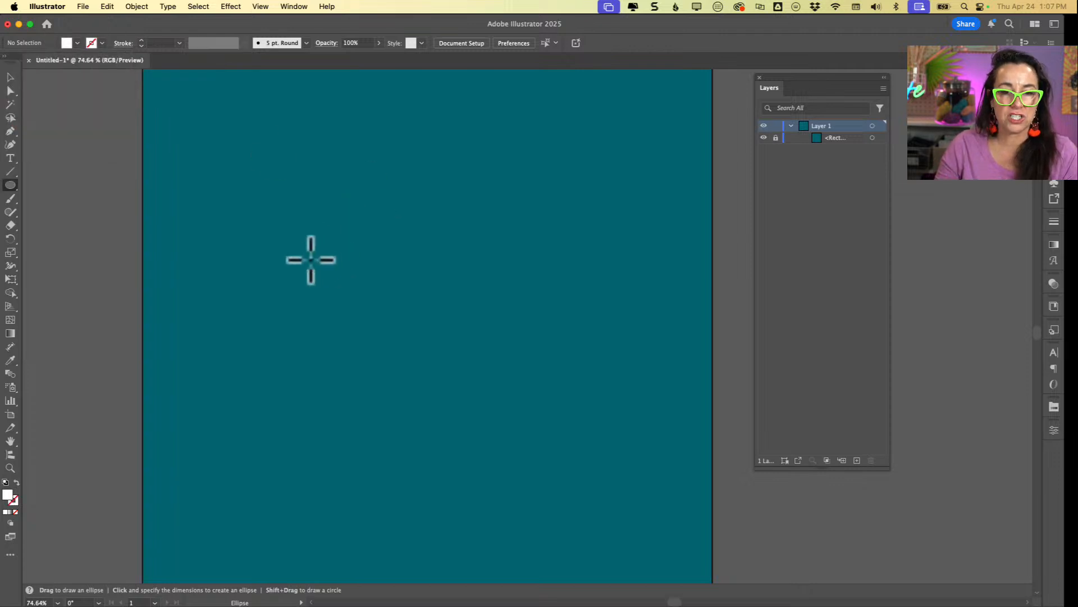
{"action": "left_click_drag", "start_coordinate": [236, 201], "coordinate": [364, 370]}
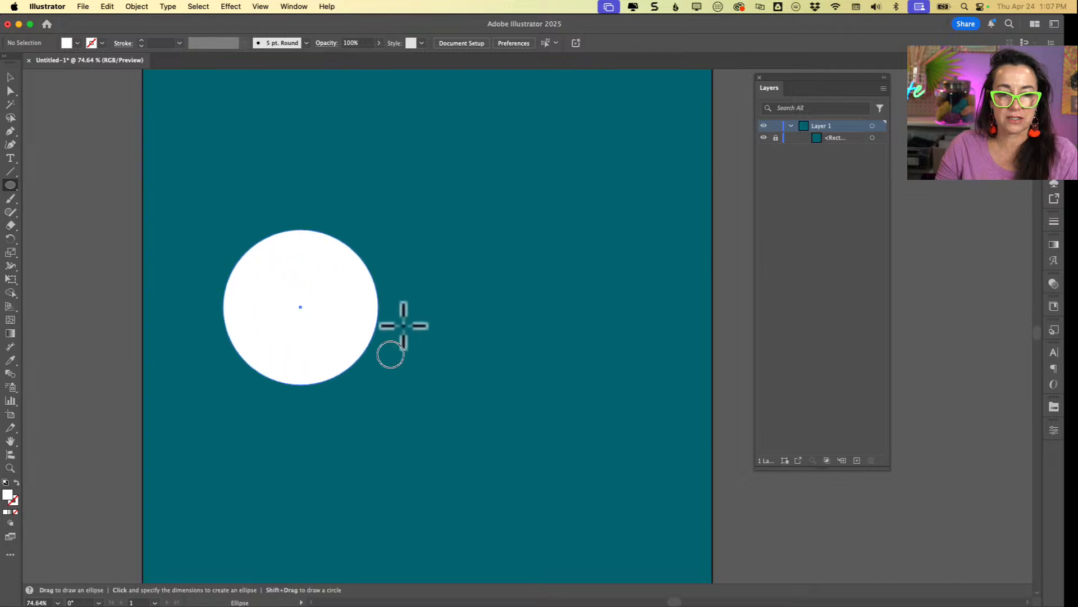
{"action": "left_click_drag", "start_coordinate": [377, 306], "coordinate": [356, 289]}
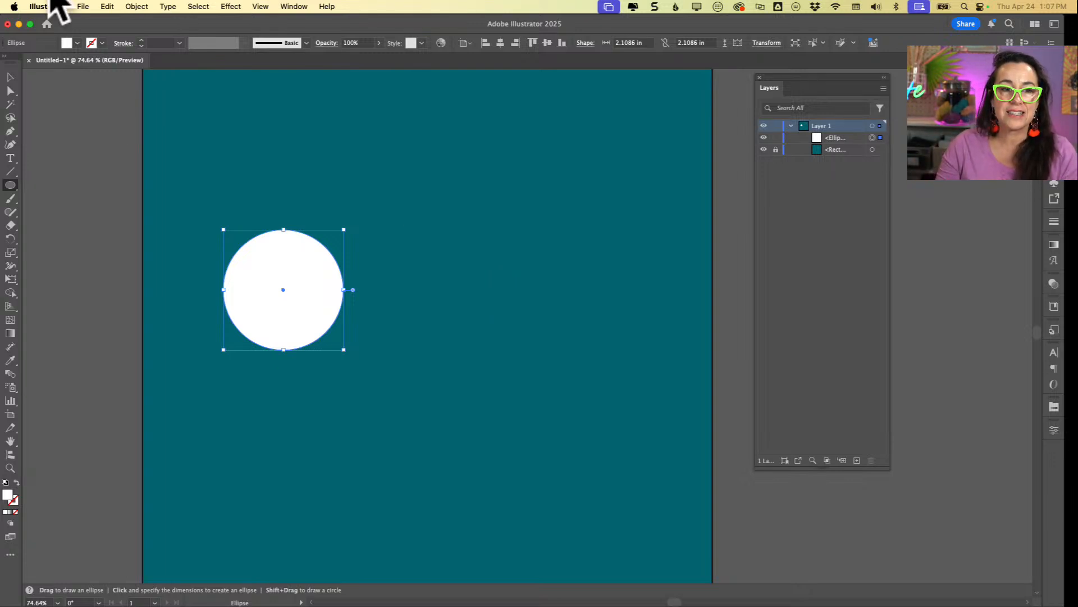
Duplicate the circle so the copy overlaps its right side, and enlarge the copy to about 3 in
{"action": "left_click", "coordinate": [10, 77]}
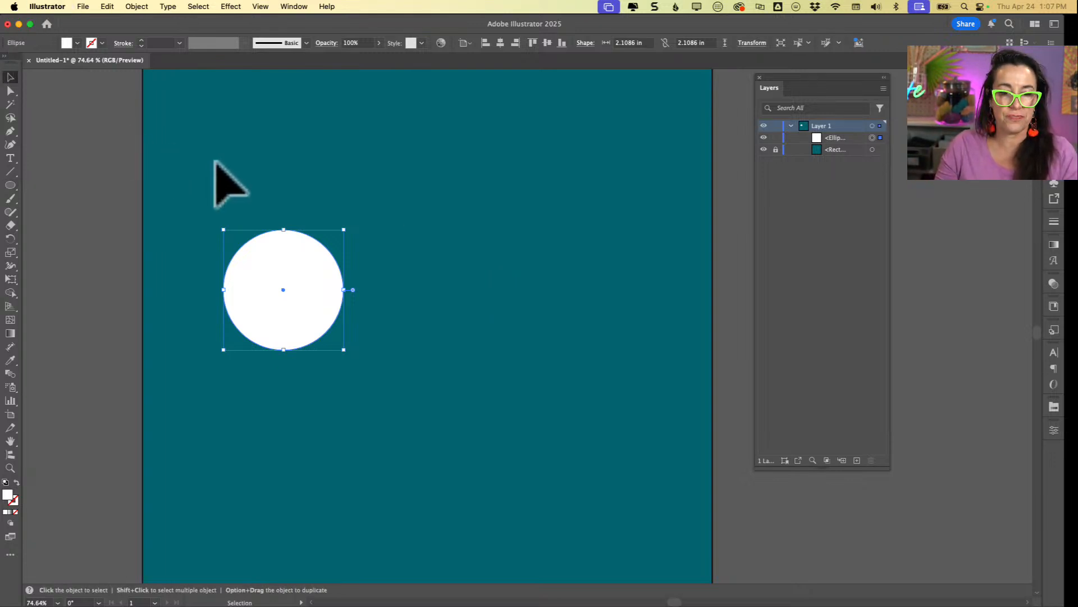
{"action": "left_click_drag", "start_coordinate": [283, 289], "coordinate": [352, 287]}
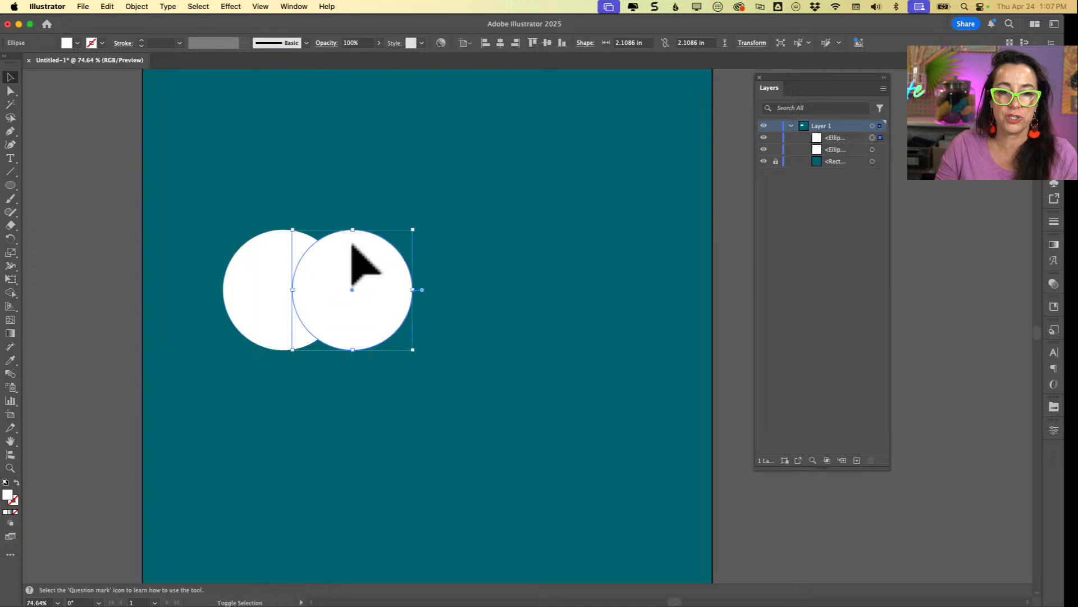
{"action": "left_click_drag", "start_coordinate": [414, 230], "coordinate": [481, 176]}
{"action": "left_click_drag", "start_coordinate": [421, 258], "coordinate": [425, 257]}
Add a smaller copy of the left circle overlapping the large circle's right side, and slightly shrink the large middle circle
{"action": "left_click", "coordinate": [280, 265]}
{"action": "left_click_drag", "start_coordinate": [280, 265], "coordinate": [459, 265]}
{"action": "left_click_drag", "start_coordinate": [523, 230], "coordinate": [490, 262]}
{"action": "mouse_move", "coordinate": [436, 295]}
{"action": "left_mouse_down"}
{"action": "mouse_move", "coordinate": [446, 294]}
{"action": "mouse_move", "coordinate": [423, 298]}
{"action": "mouse_move", "coordinate": [434, 295]}
{"action": "left_mouse_up"}
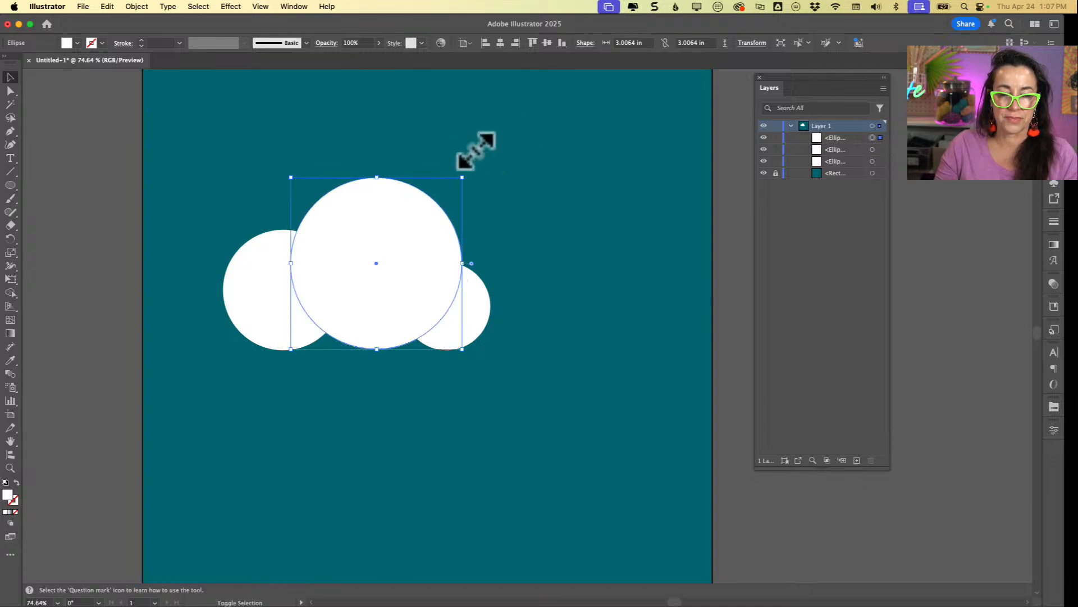
{"action": "left_click_drag", "start_coordinate": [462, 178], "coordinate": [445, 195]}
{"action": "left_click", "coordinate": [503, 168]}
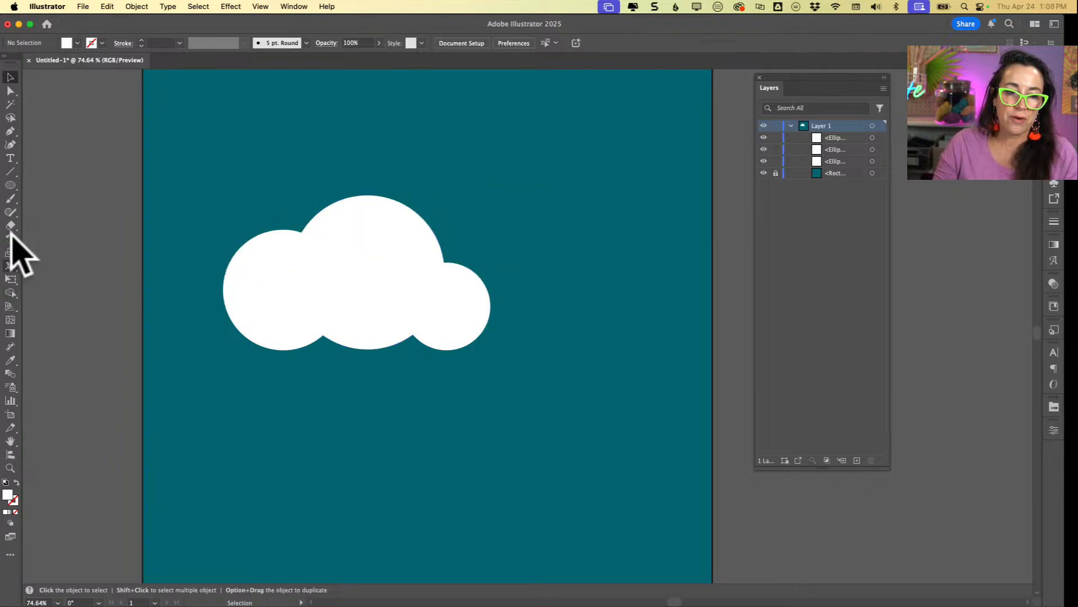
Draw a white rectangle about 3.05 by 0.85 in across the bottom of the circles to give the cloud a flat base
{"action": "left_click", "coordinate": [10, 185]}
{"action": "left_click_drag", "start_coordinate": [10, 185], "coordinate": [60, 184]}
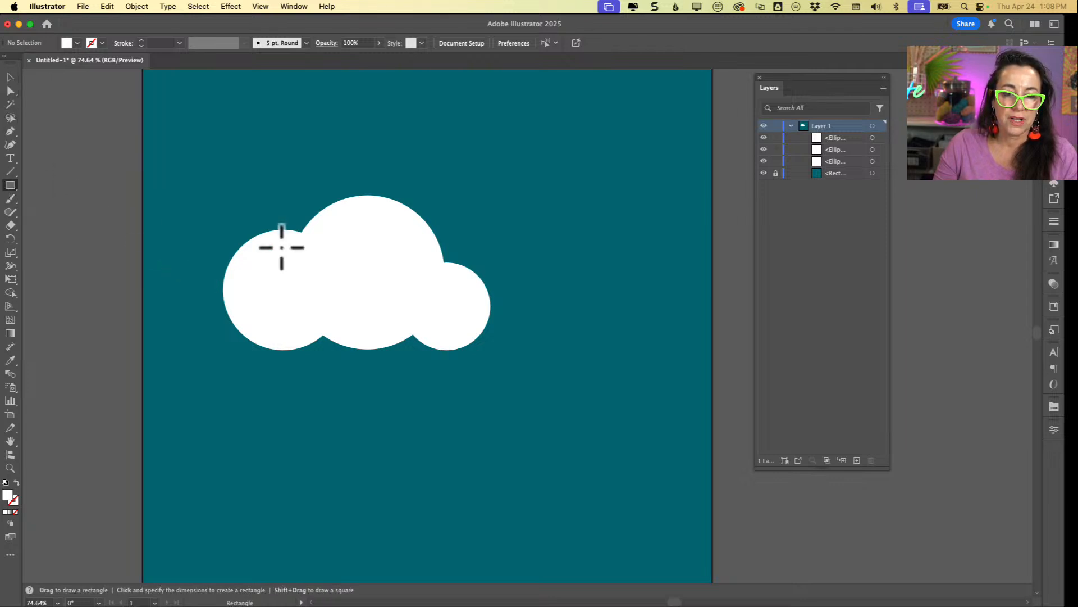
{"action": "left_click_drag", "start_coordinate": [279, 301], "coordinate": [453, 349]}
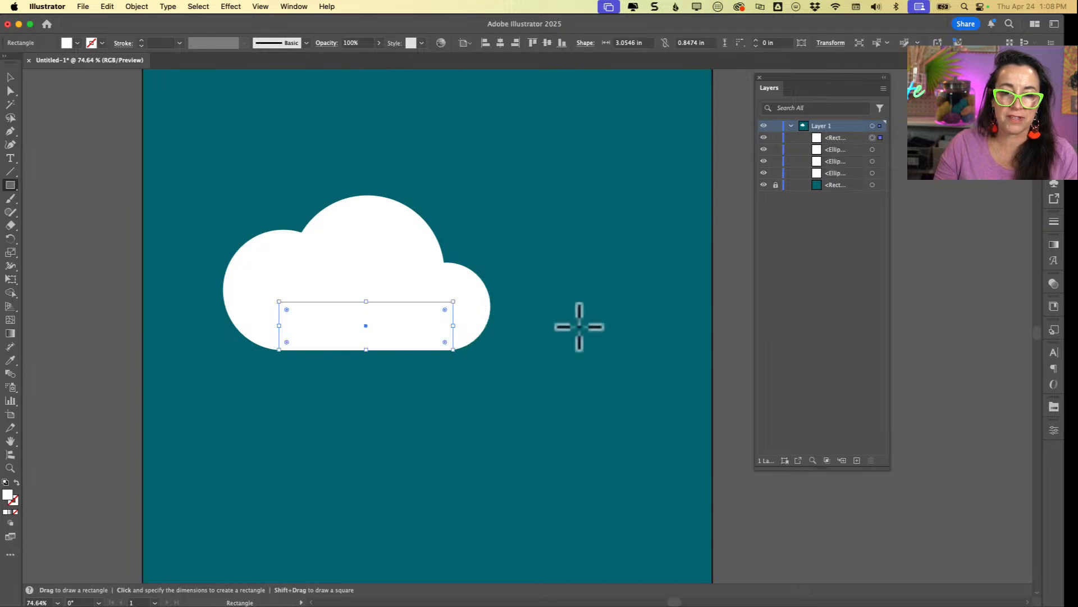
{"action": "key", "text": "v"}
{"action": "left_click", "coordinate": [714, 365]}
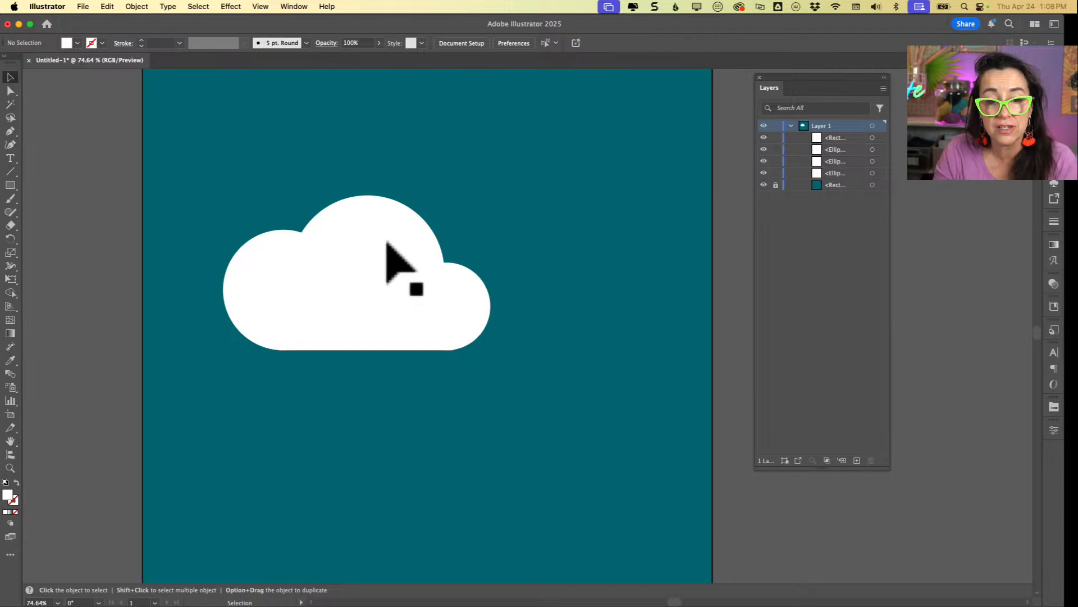
{"action": "left_click", "coordinate": [379, 316]}
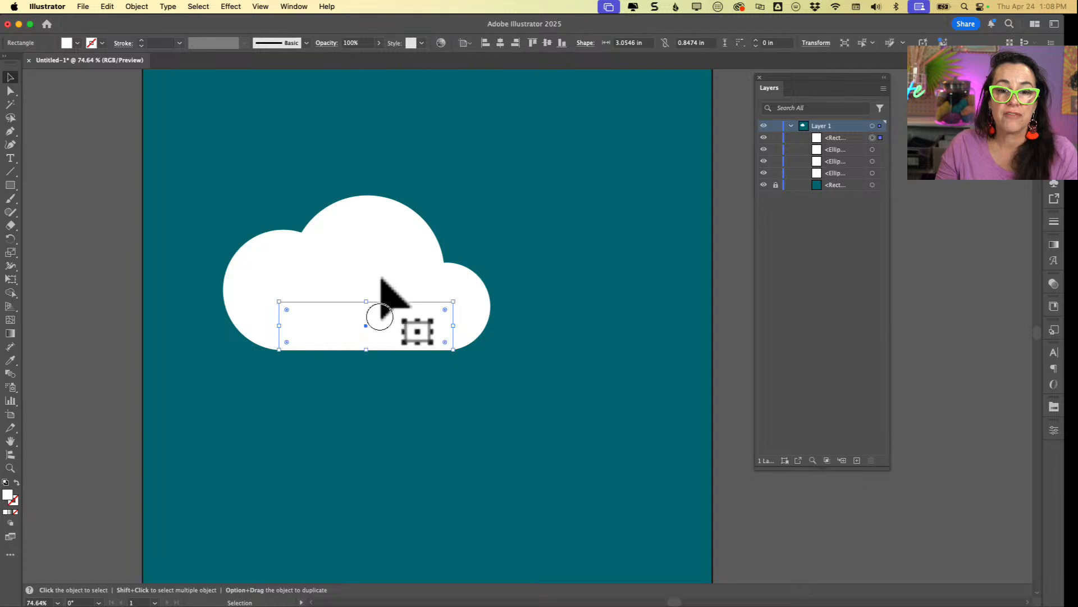
{"action": "left_click_drag", "start_coordinate": [379, 316], "coordinate": [378, 316]}
{"action": "left_click", "coordinate": [647, 244]}
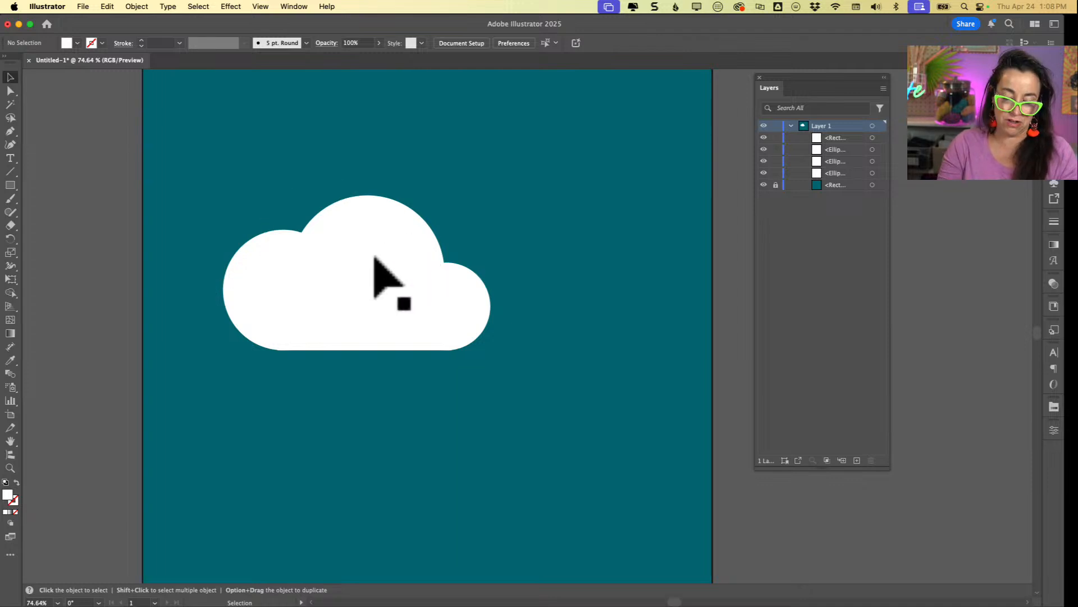
Unite the three circles and the rectangle into one cloud shape with Pathfinder, checking the paths in Outline view before and after
{"action": "key", "text": "super+y"}
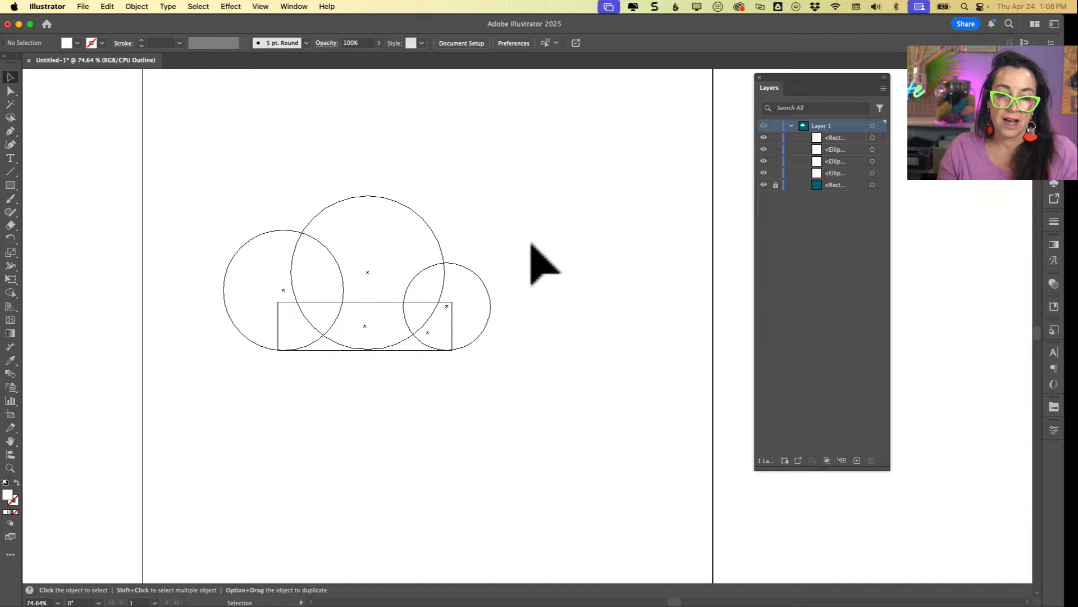
{"action": "key", "text": "super+y"}
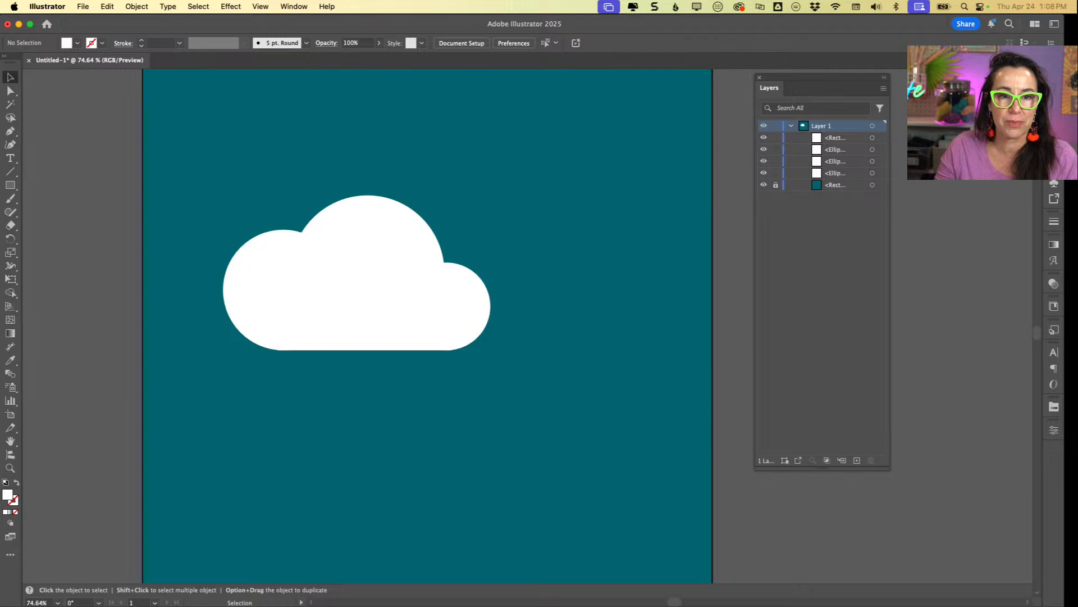
{"action": "left_click", "coordinate": [306, 8]}
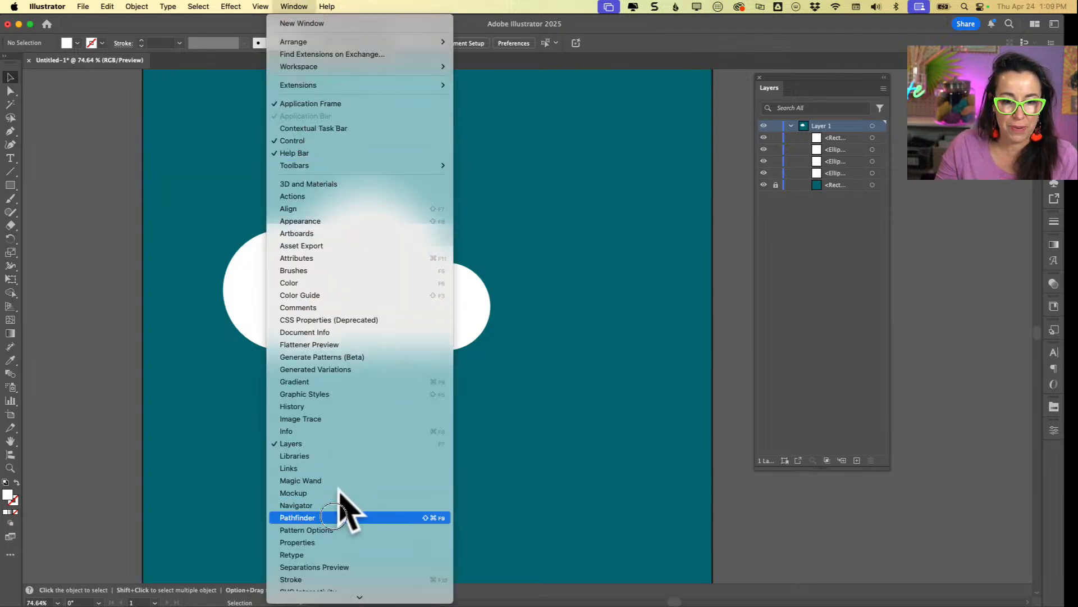
{"action": "key", "text": "Escape"}
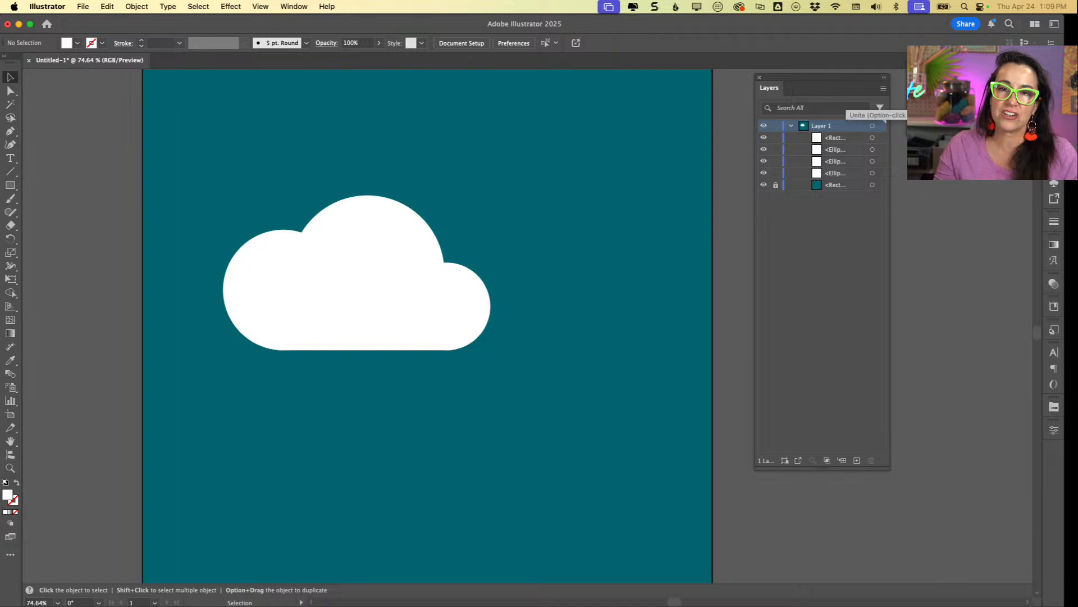
{"action": "left_click_drag", "start_coordinate": [505, 185], "coordinate": [210, 393]}
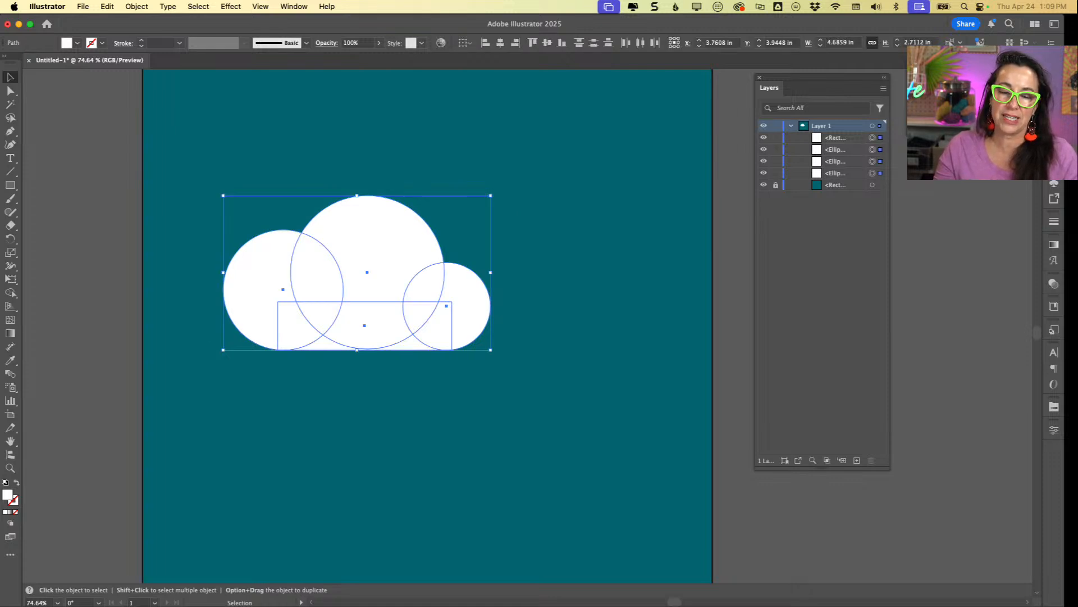
{"action": "left_click", "coordinate": [924, 97]}
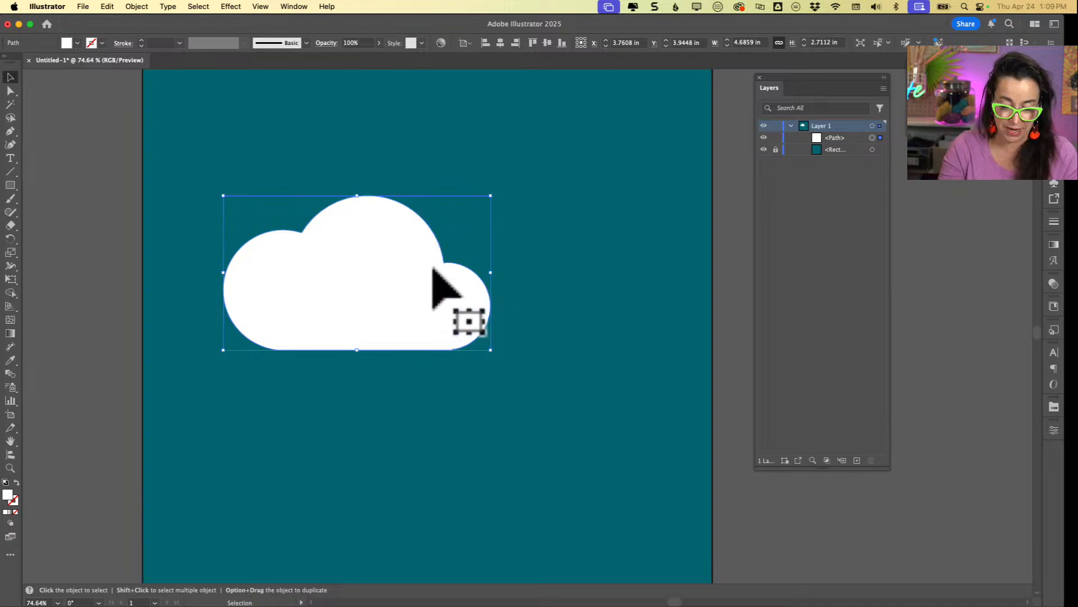
{"action": "key", "text": "super+y"}
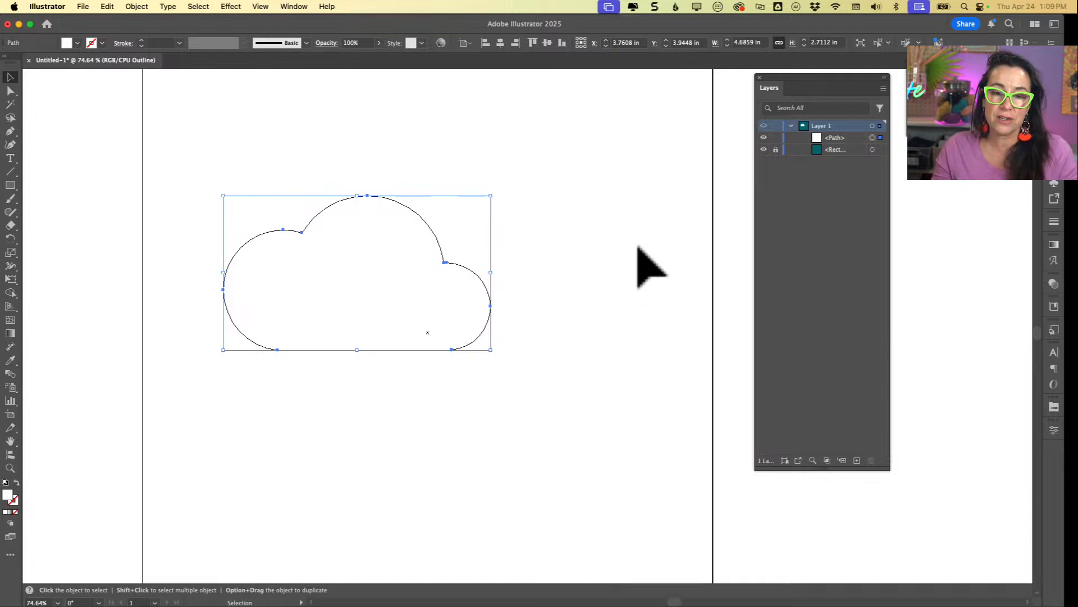
{"action": "key", "text": "super+y"}
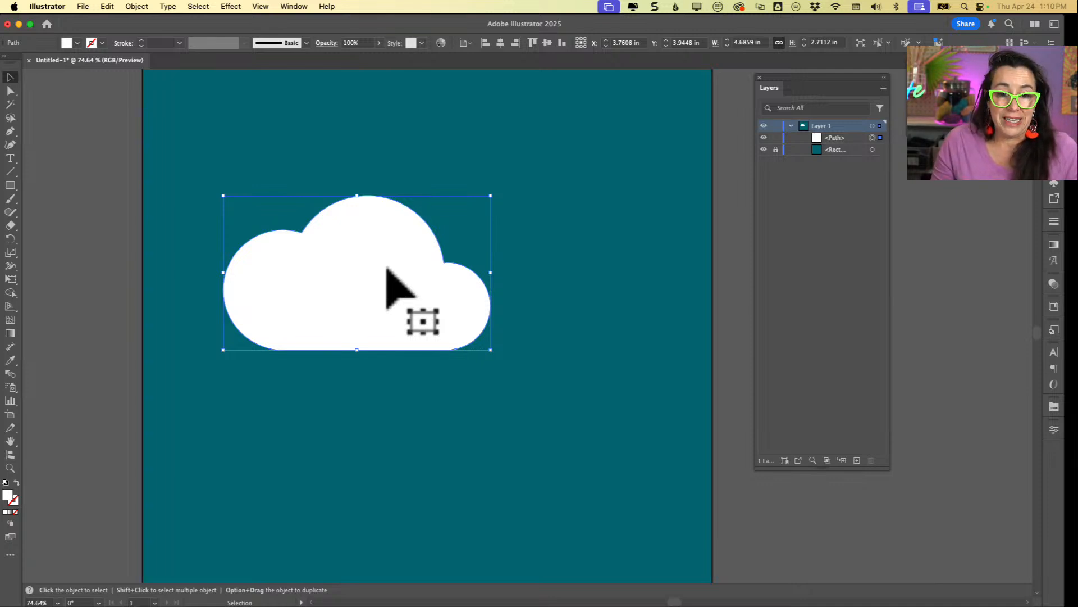
Scale the cloud down to about 2.84 in wide in the artboard's upper-left corner, and activate the Ellipse tool
{"action": "left_click_drag", "start_coordinate": [490, 195], "coordinate": [388, 254]}
{"action": "left_click_drag", "start_coordinate": [308, 315], "coordinate": [258, 177]}
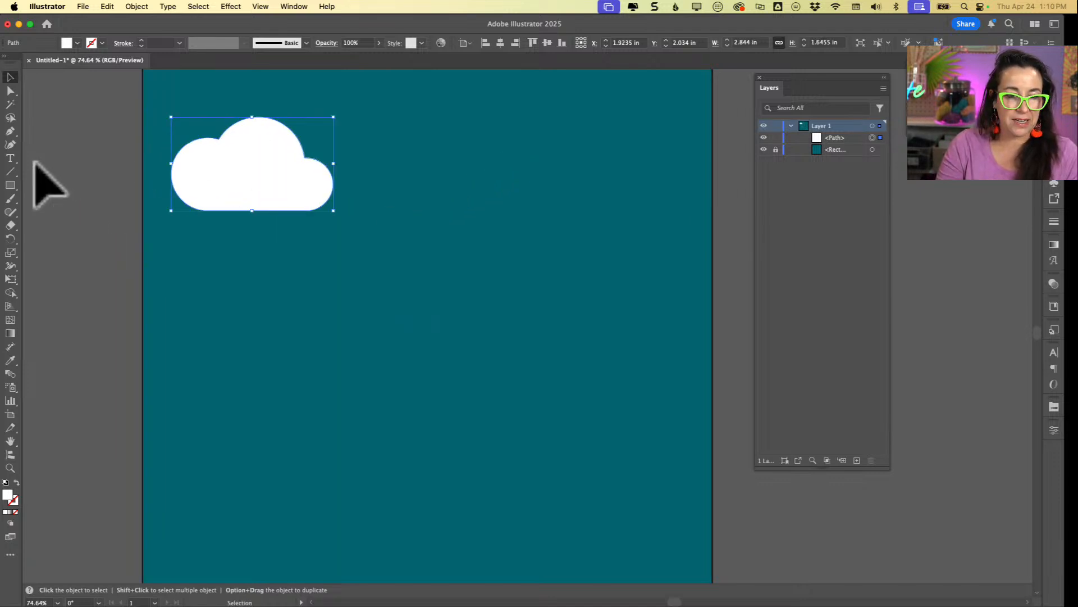
{"action": "key", "text": "l"}
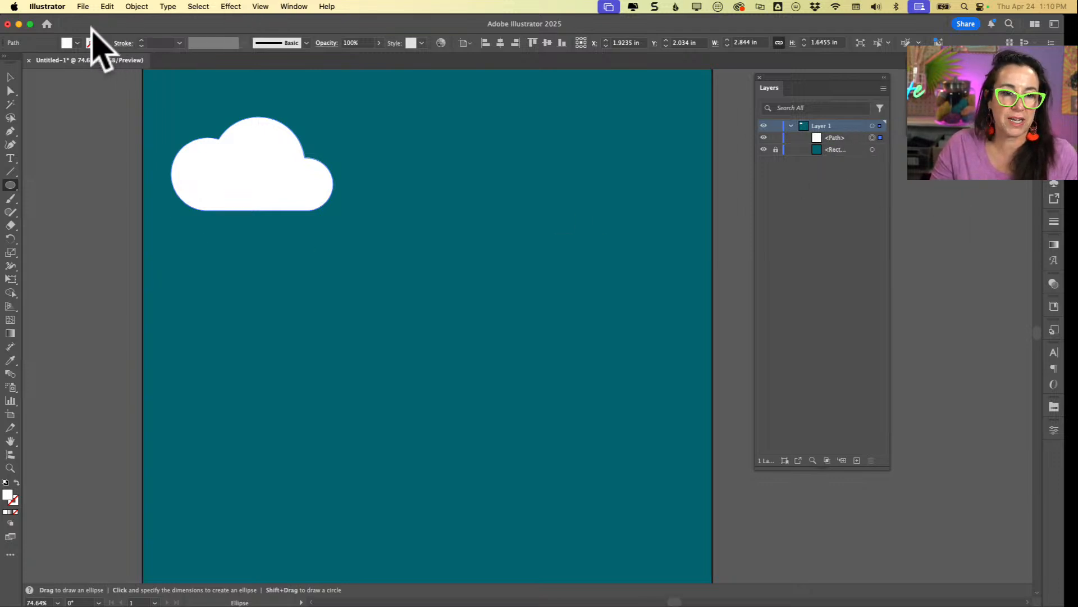
{"action": "left_click", "coordinate": [77, 43]}
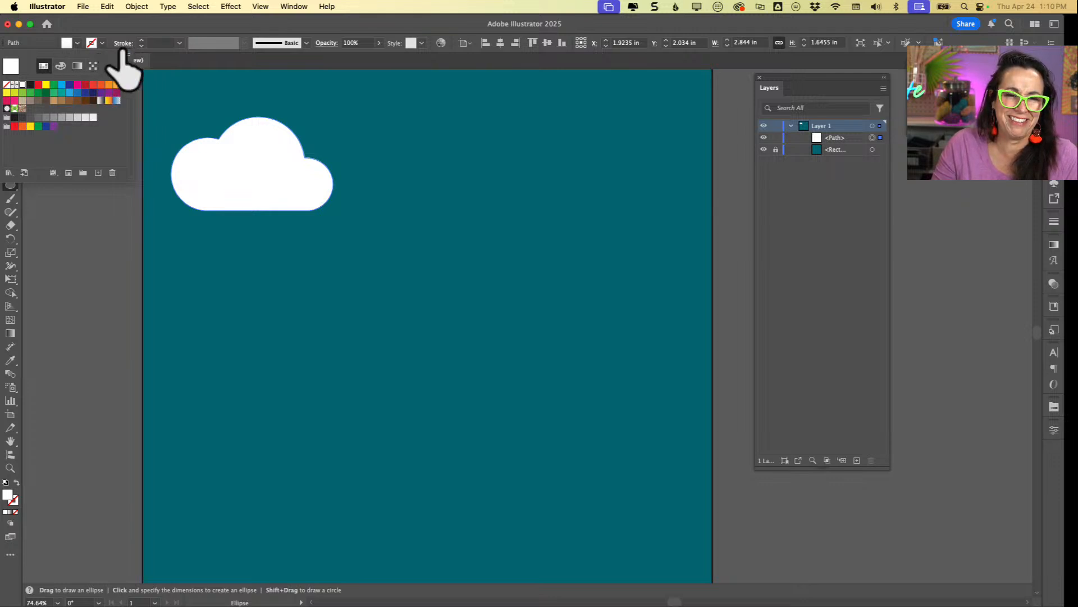
{"action": "left_click", "coordinate": [30, 126]}
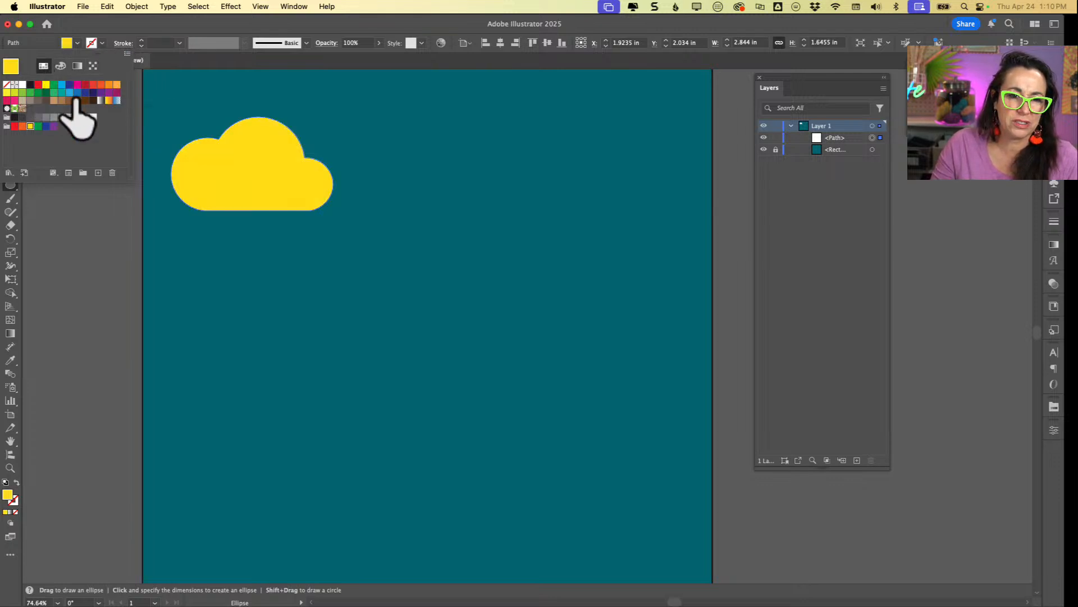
{"action": "left_click", "coordinate": [468, 195], "text": "super"}
{"action": "left_click", "coordinate": [470, 195], "text": "super"}
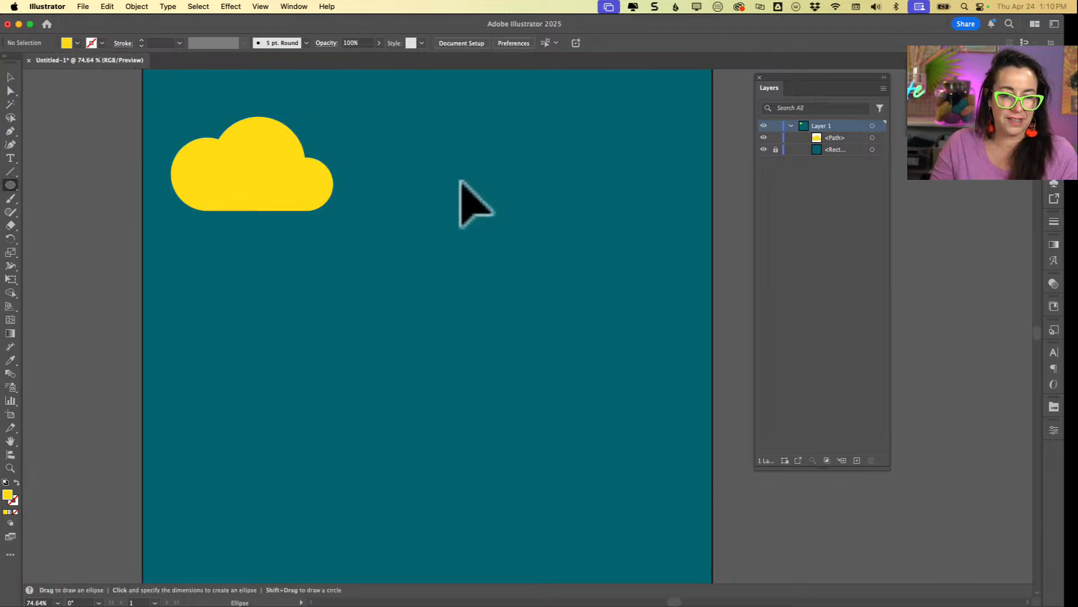
{"action": "key", "text": "super+z"}
With nothing selected, set the fill to yellow and draw a circle about 4.03 in in diameter below the cloud
{"action": "left_click", "coordinate": [106, 111], "text": "super"}
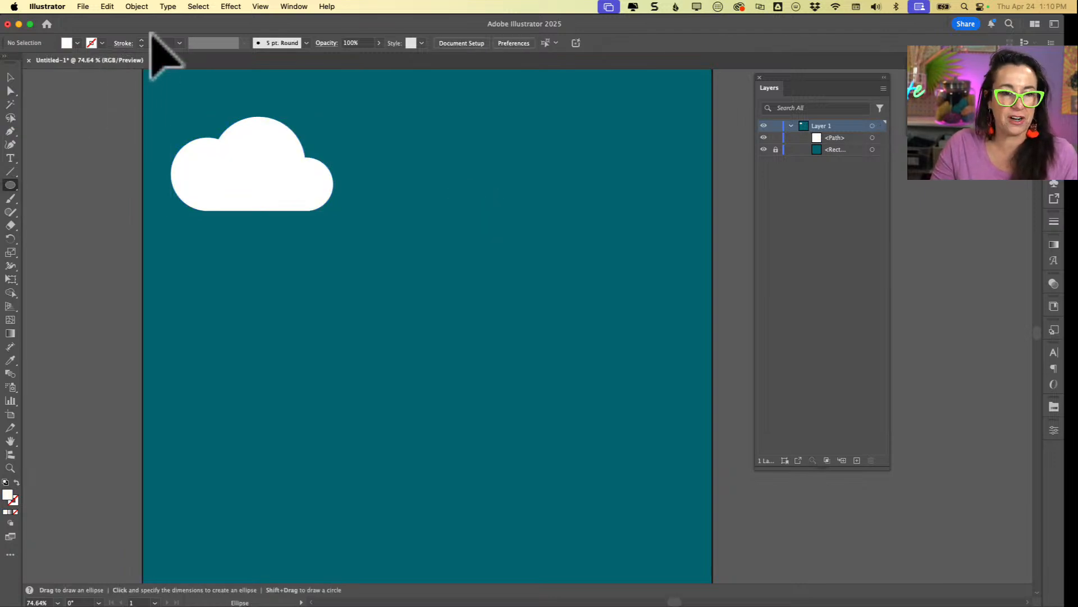
{"action": "left_click", "coordinate": [67, 43]}
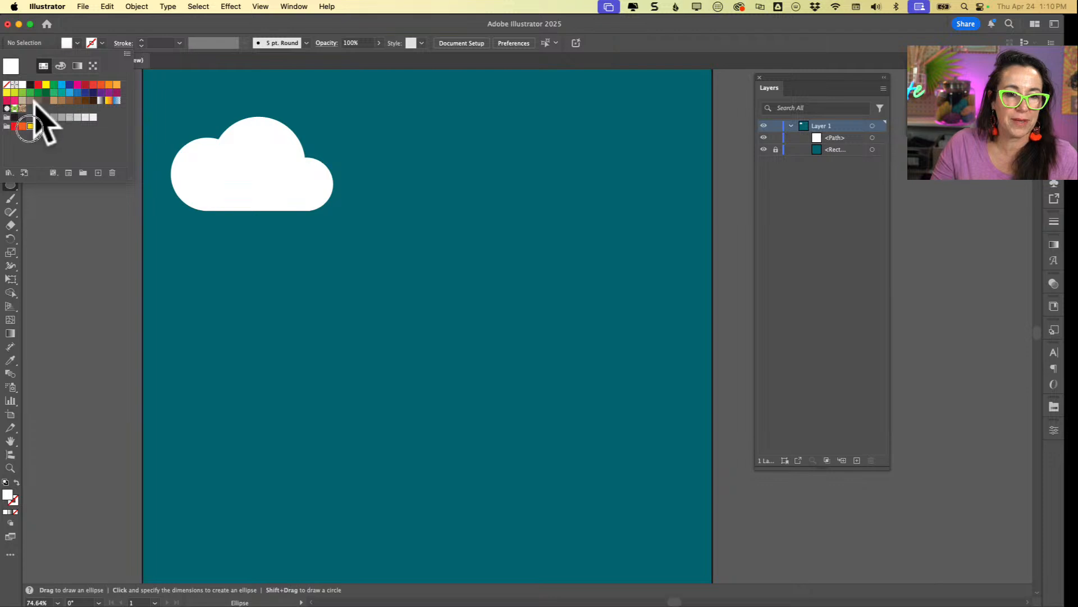
{"action": "left_click", "coordinate": [30, 126]}
{"action": "left_click", "coordinate": [365, 256]}
{"action": "left_click_drag", "start_coordinate": [330, 275], "coordinate": [573, 436]}
{"action": "scroll", "coordinate": [573, 437], "scroll_direction": "down", "scroll_amount": 3}
{"action": "scroll", "coordinate": [573, 437], "scroll_direction": "right", "scroll_amount": 4}
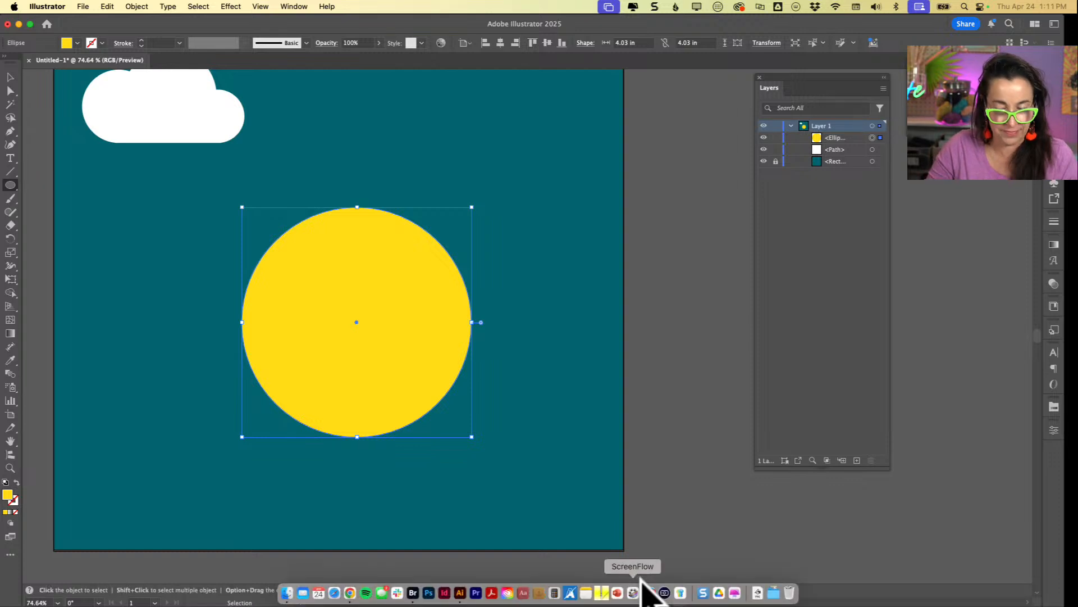
{"action": "left_click", "coordinate": [655, 585]}
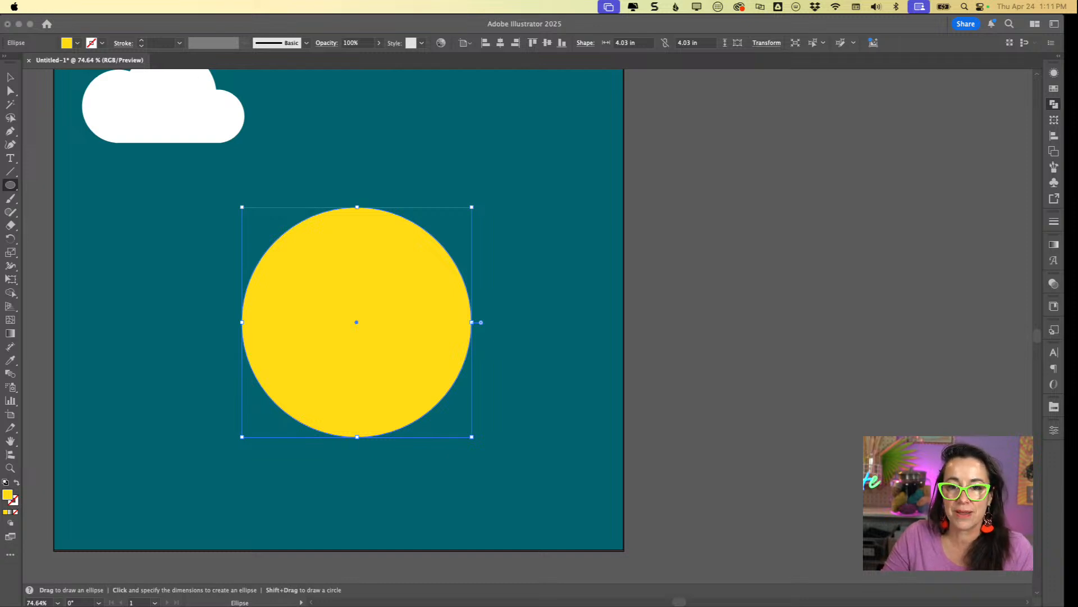
{"action": "left_click", "coordinate": [860, 203]}
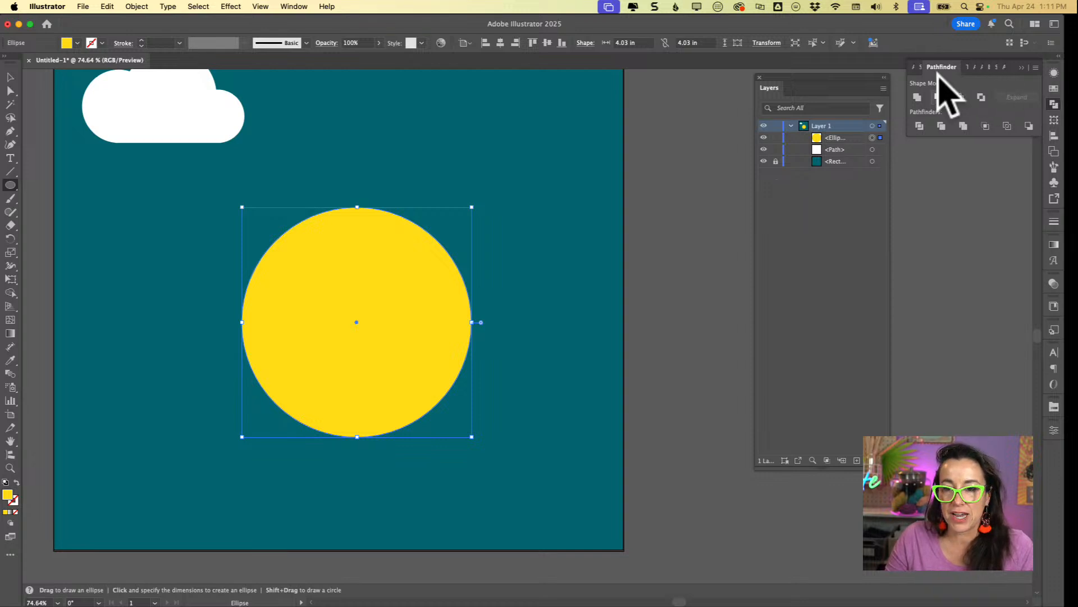
Delete the yellow circle and undo the cloud's scaling and union, back to the three separate circles and the rectangle
{"action": "key", "text": "Delete"}
{"action": "key", "text": "super+z"}
{"action": "key", "text": "super+z"}
{"action": "key", "text": "super+z"}
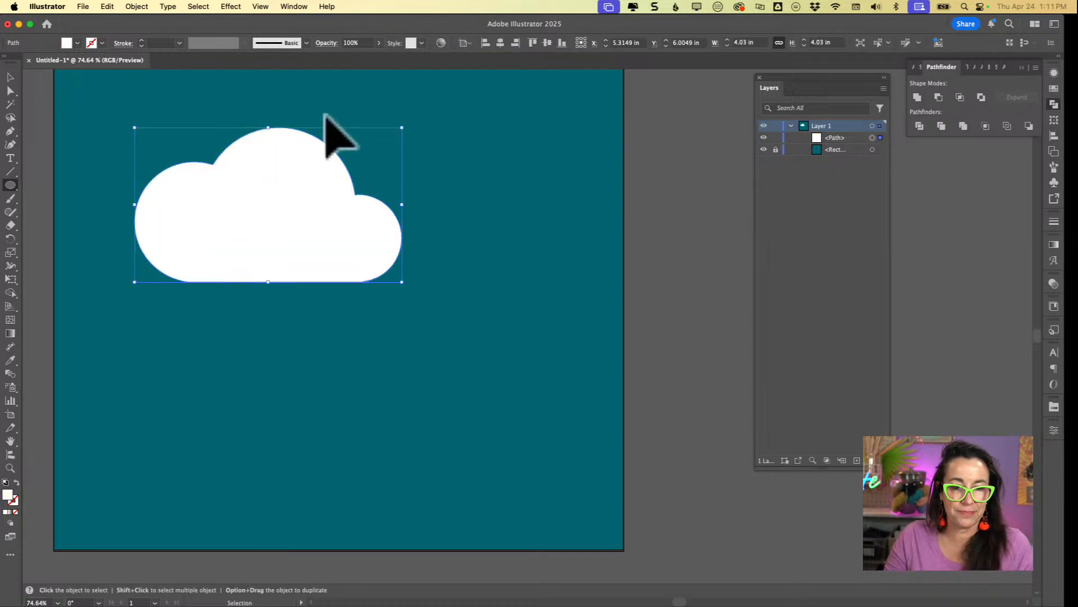
{"action": "key", "text": "space"}
{"action": "left_click_drag", "start_coordinate": [428, 206], "coordinate": [572, 314]}
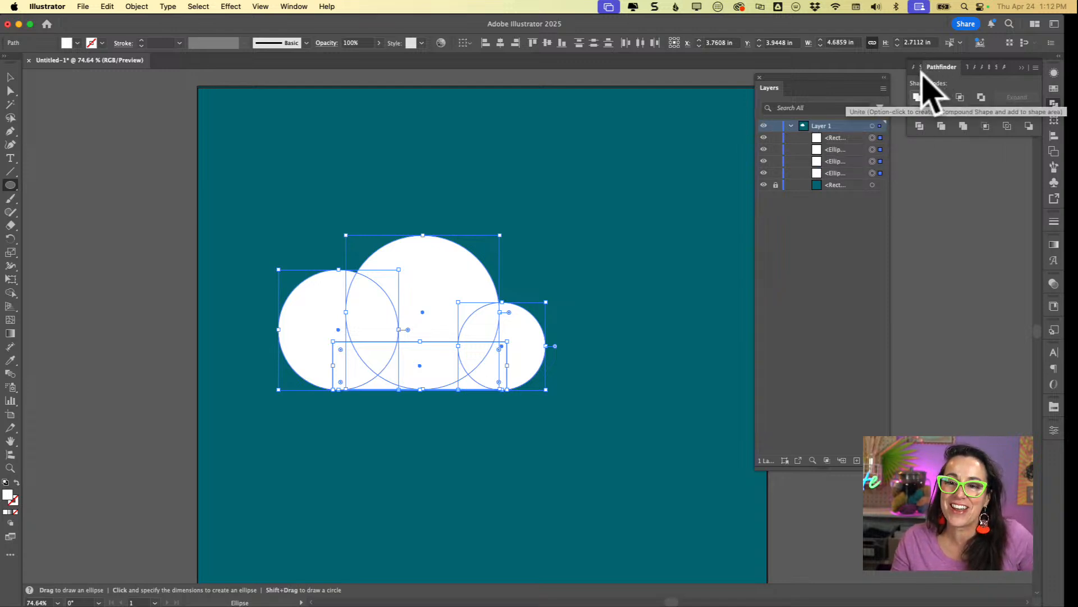
Unite the three circles and the rectangle again with Pathfinder, and move the cloud to the artboard's upper-left corner
{"action": "left_click", "coordinate": [918, 96]}
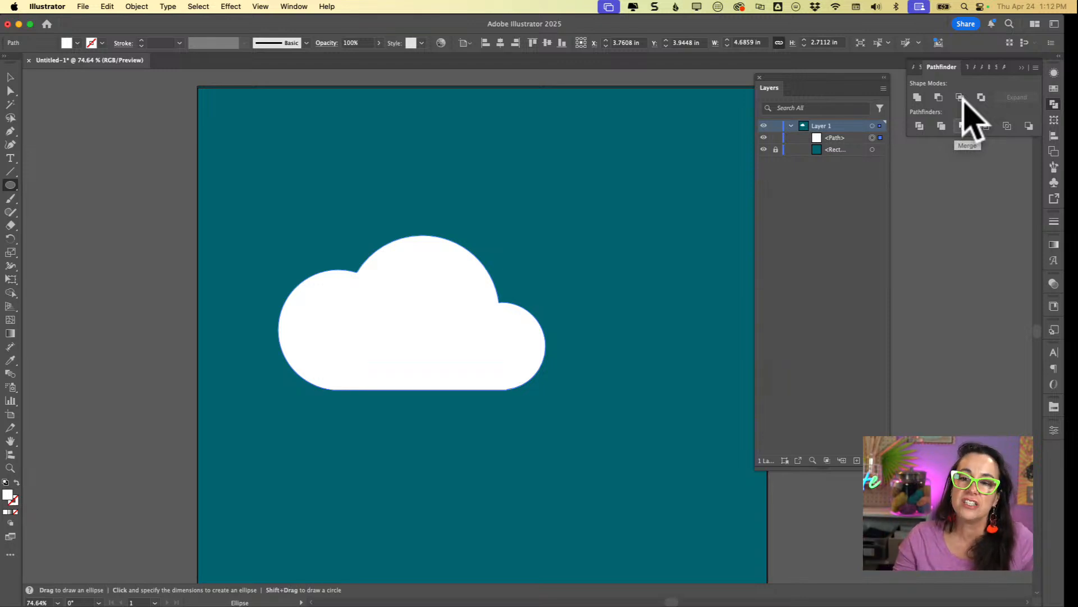
{"action": "left_click", "coordinate": [10, 77]}
{"action": "left_click_drag", "start_coordinate": [349, 301], "coordinate": [290, 181]}
{"action": "left_click", "coordinate": [440, 367]}
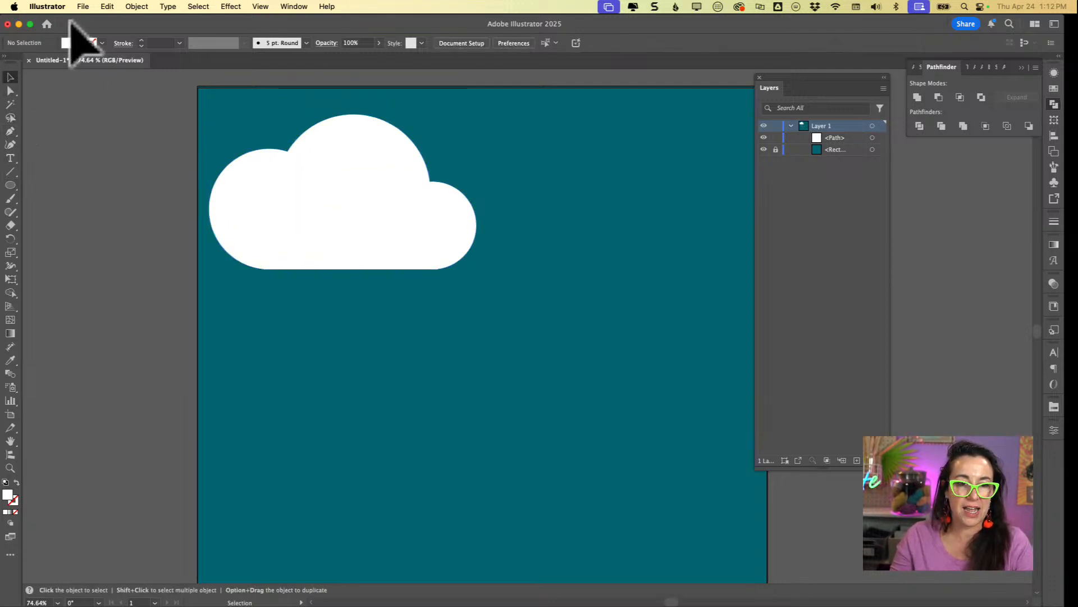
With nothing selected, set the fill to golden yellow and draw a circle about 5.34 in in diameter below the cloud
{"action": "left_click", "coordinate": [77, 42]}
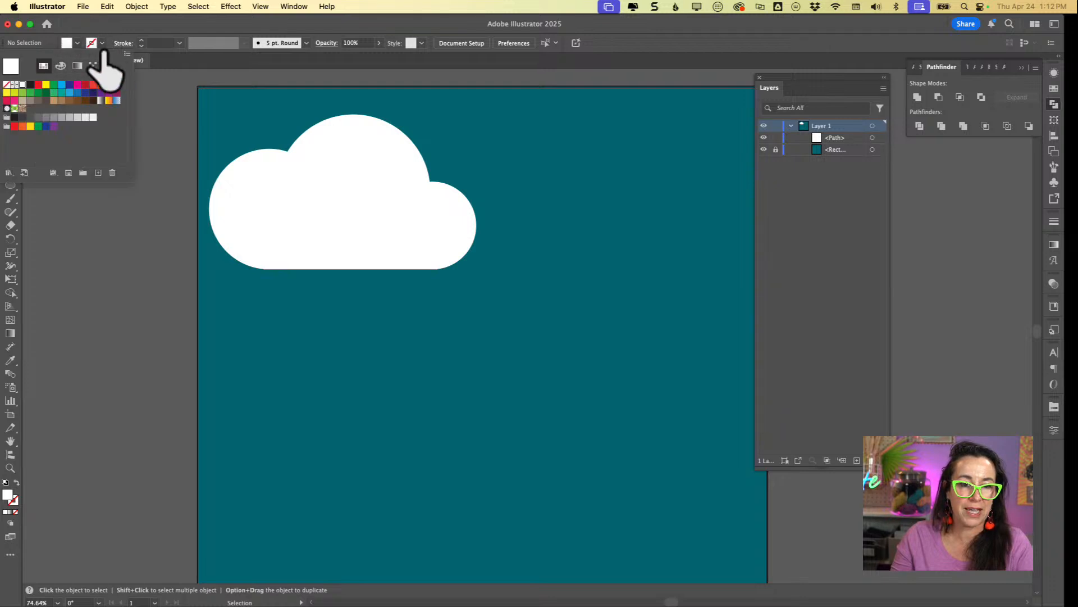
{"action": "left_click", "coordinate": [30, 126]}
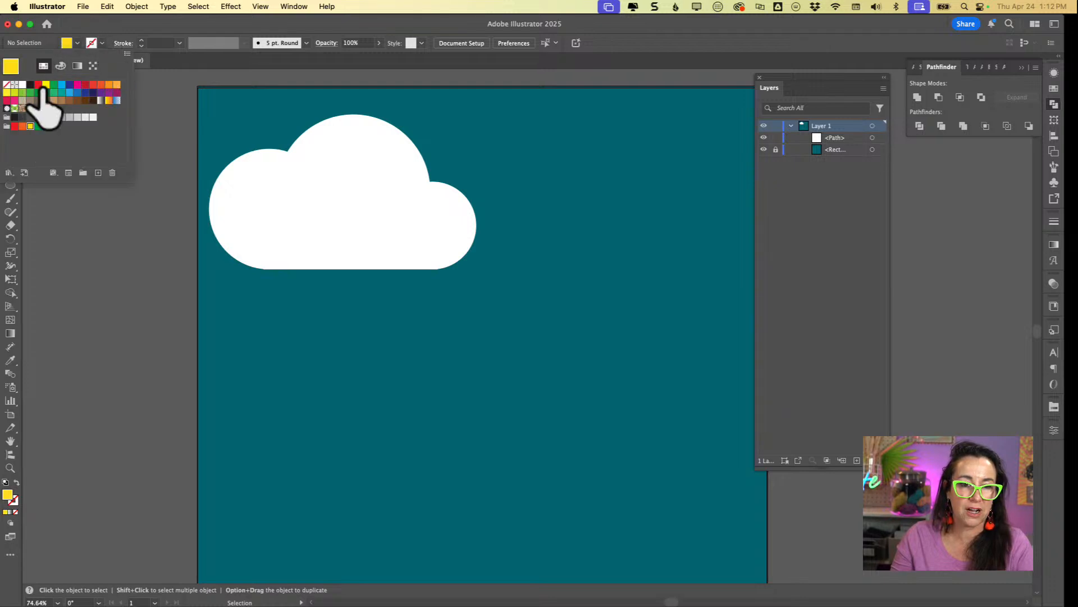
{"action": "left_click", "coordinate": [439, 378]}
{"action": "key", "text": "l"}
{"action": "key", "text": "super+minus"}
{"action": "key", "text": "super+minus"}
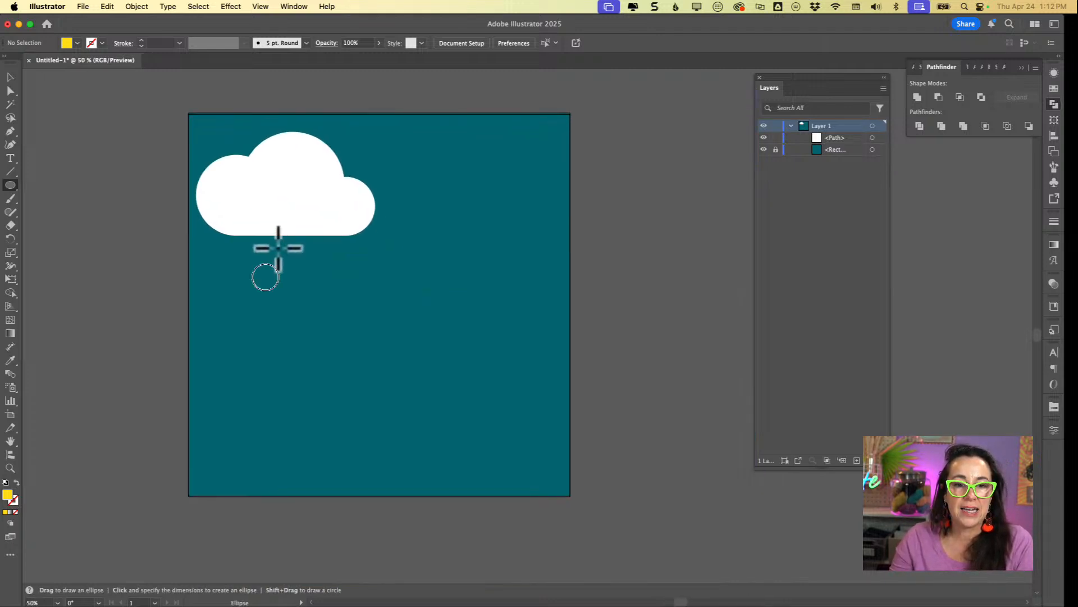
{"action": "left_click_drag", "start_coordinate": [265, 277], "coordinate": [469, 480]}
{"action": "key", "text": "v"}
{"action": "mouse_move", "coordinate": [403, 369]}
{"action": "left_mouse_down"}
{"action": "mouse_move", "coordinate": [426, 332]}
{"action": "mouse_move", "coordinate": [409, 299]}
{"action": "mouse_move", "coordinate": [414, 355]}
{"action": "left_mouse_up"}
{"action": "left_click", "coordinate": [544, 307]}
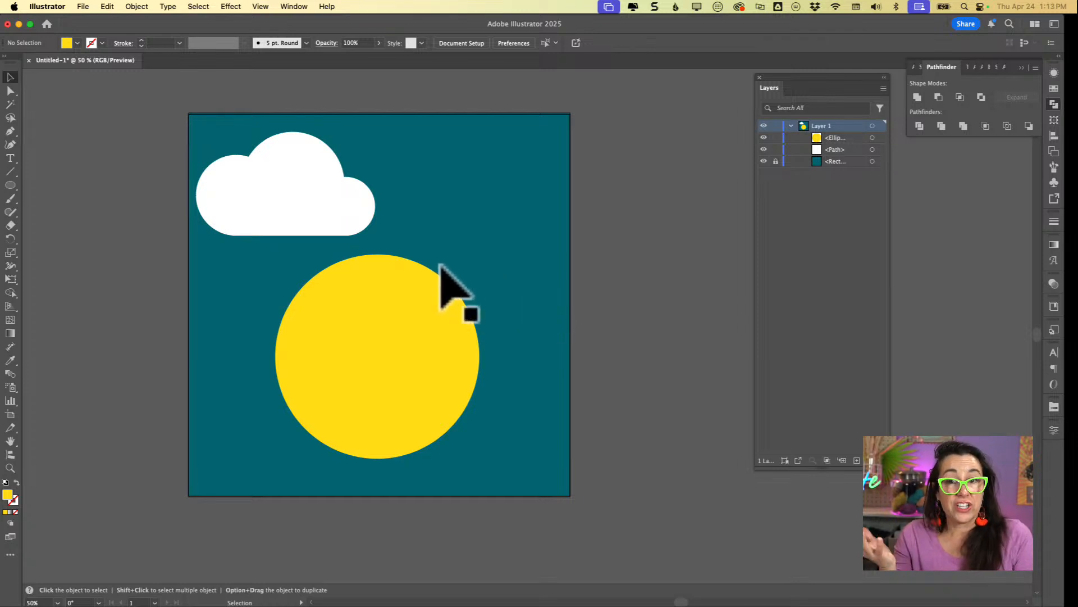
Draw a second circle about 4.62 in in diameter overlapping the first one's upper right, and fill it with a brighter yellow
{"action": "key", "text": "l"}
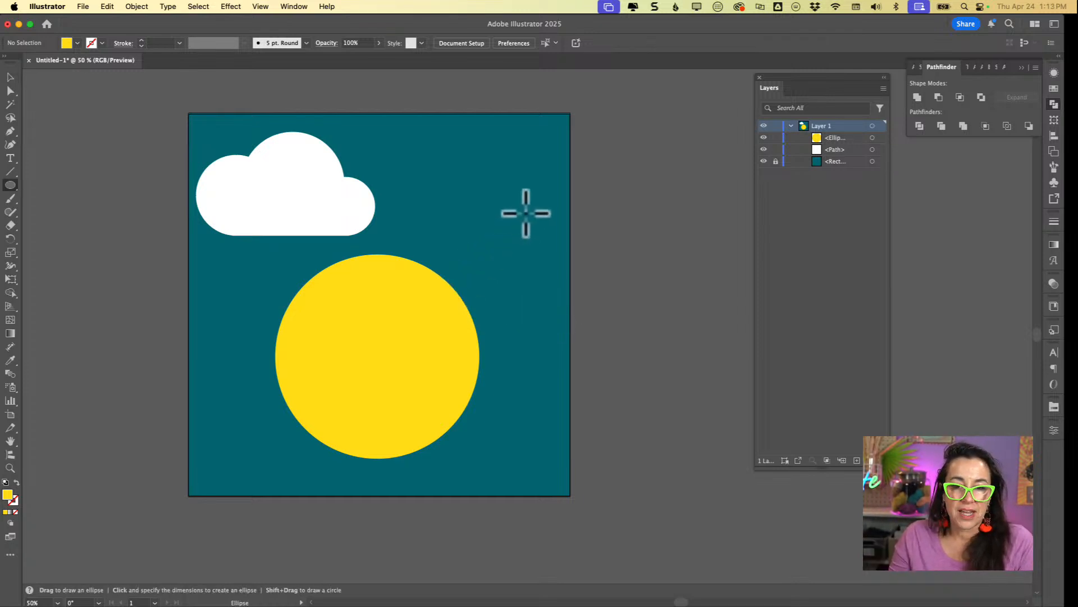
{"action": "left_click_drag", "start_coordinate": [519, 233], "coordinate": [356, 316]}
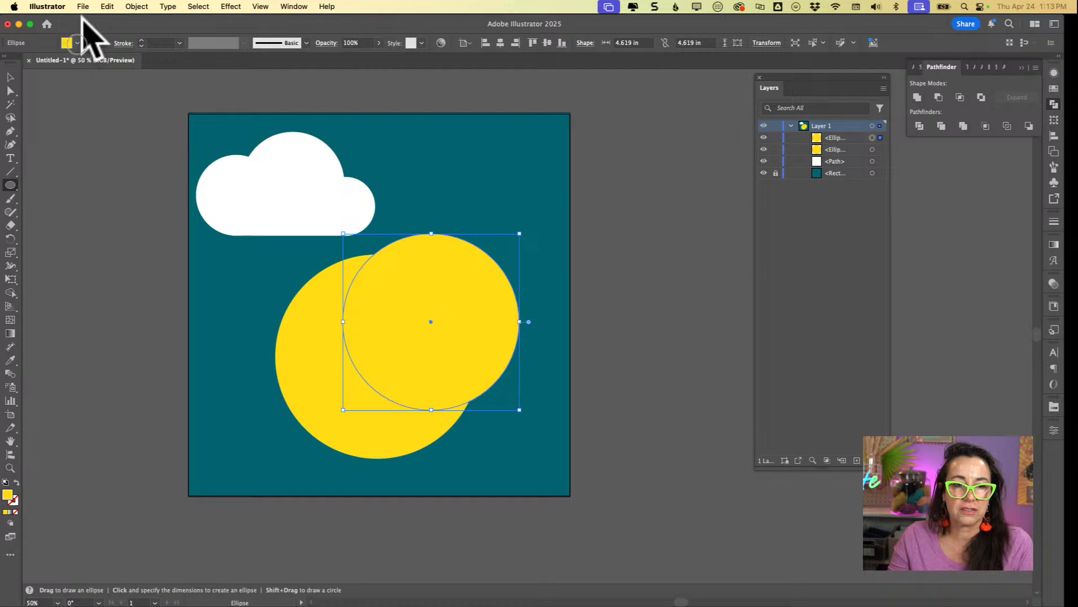
{"action": "left_click", "coordinate": [69, 43]}
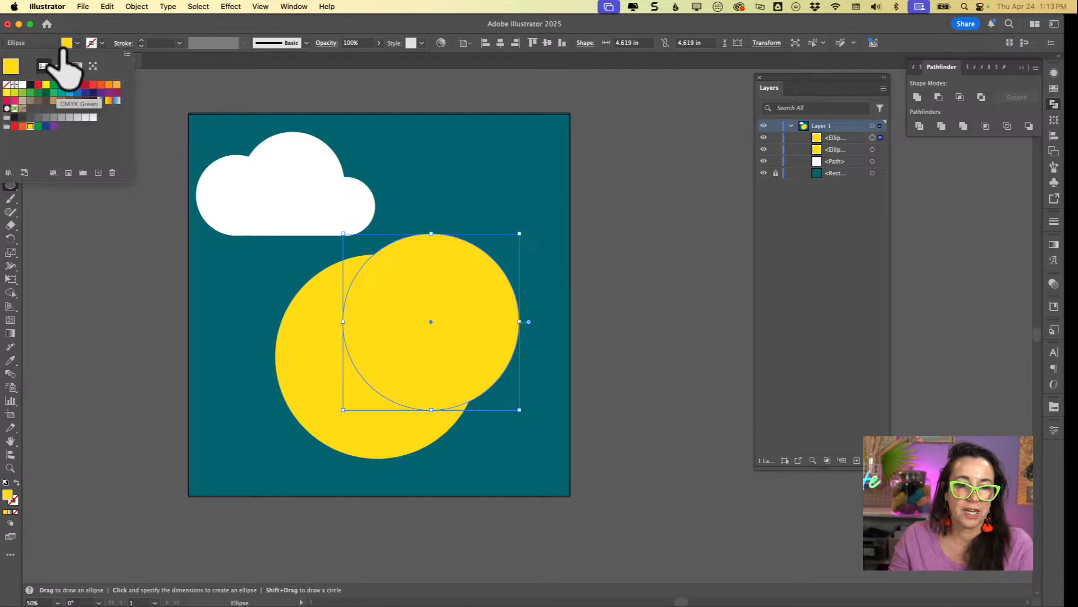
{"action": "left_click", "coordinate": [45, 84]}
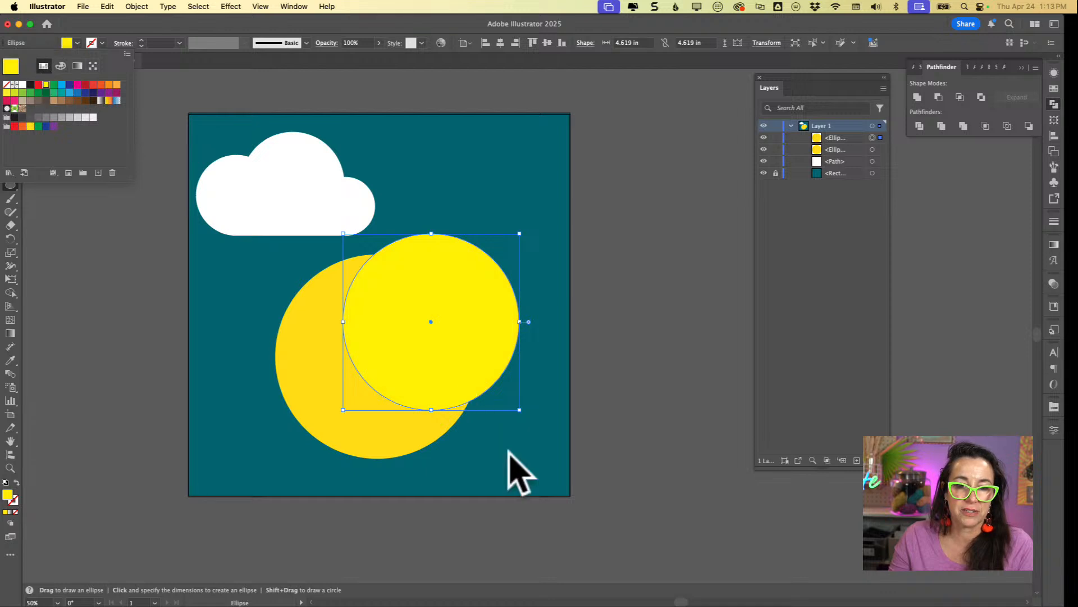
{"action": "left_click", "coordinate": [151, 226]}
{"action": "key", "text": "v"}
Try cutting the brighter circle out of the larger one with Pathfinder's Minus Front, and undo it
{"action": "left_click", "coordinate": [309, 343]}
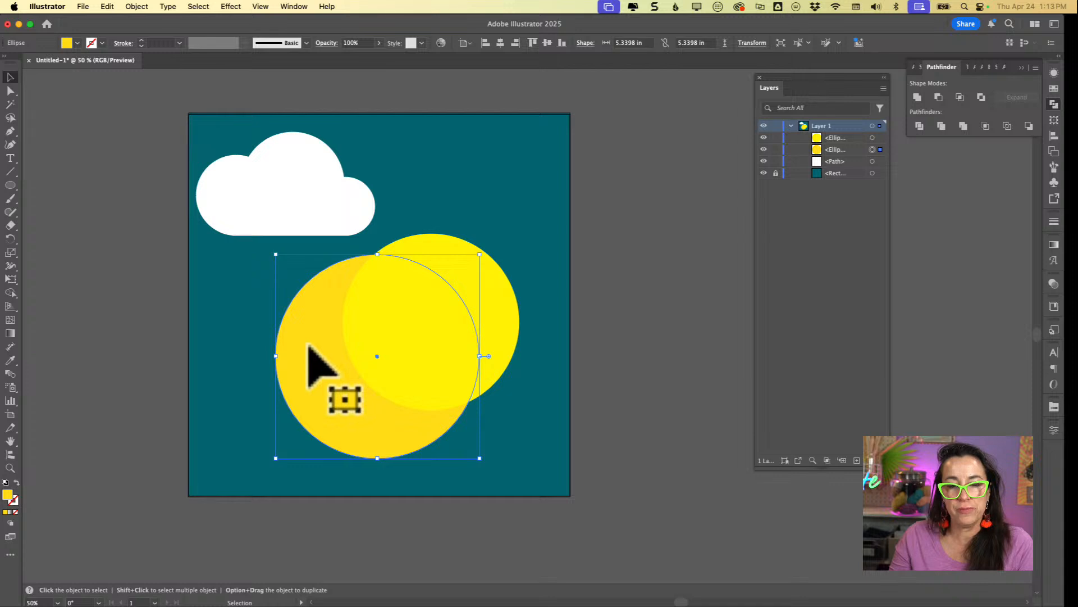
{"action": "left_click", "coordinate": [497, 267]}
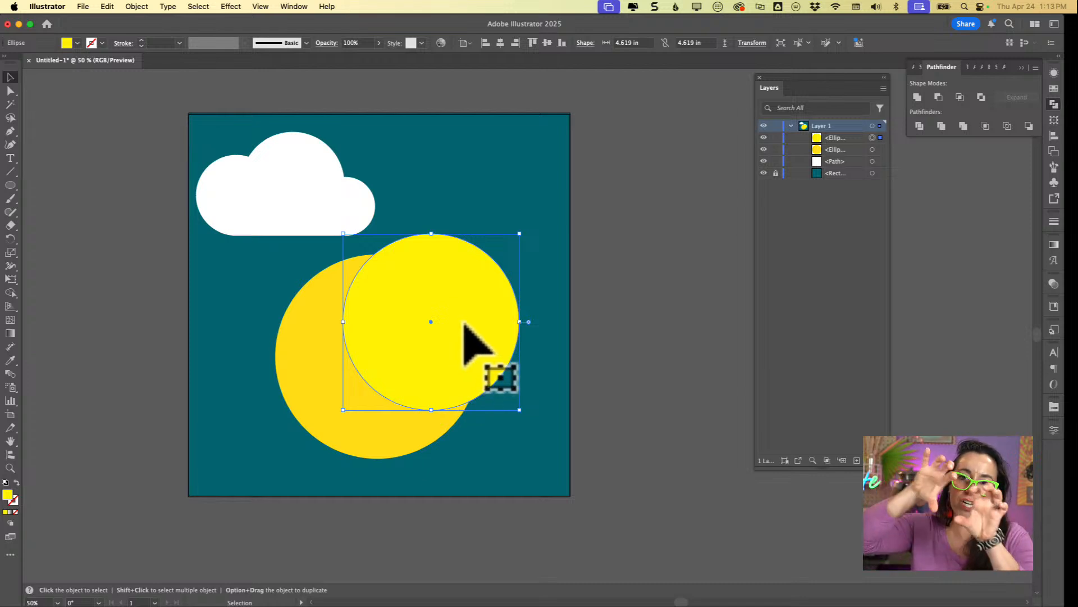
{"action": "left_click", "coordinate": [308, 293]}
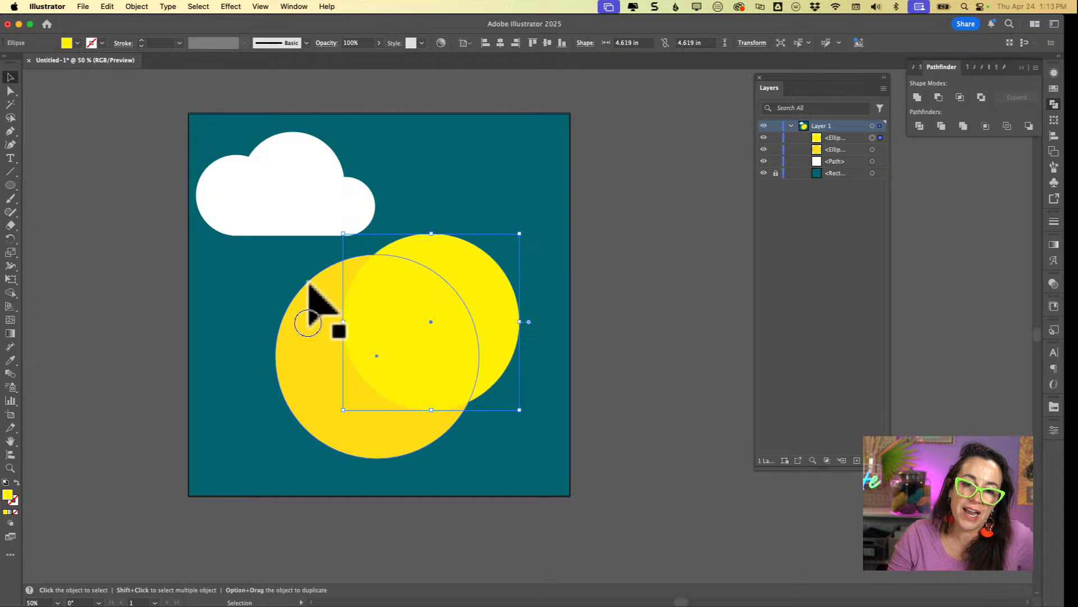
{"action": "left_click", "coordinate": [503, 250]}
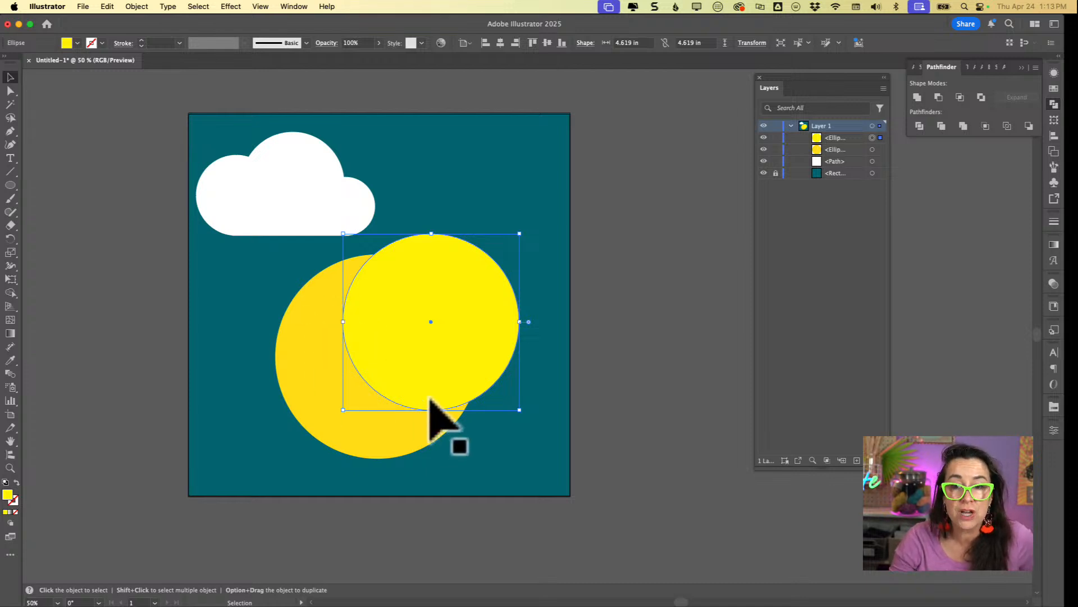
{"action": "left_click_drag", "start_coordinate": [547, 350], "coordinate": [337, 469]}
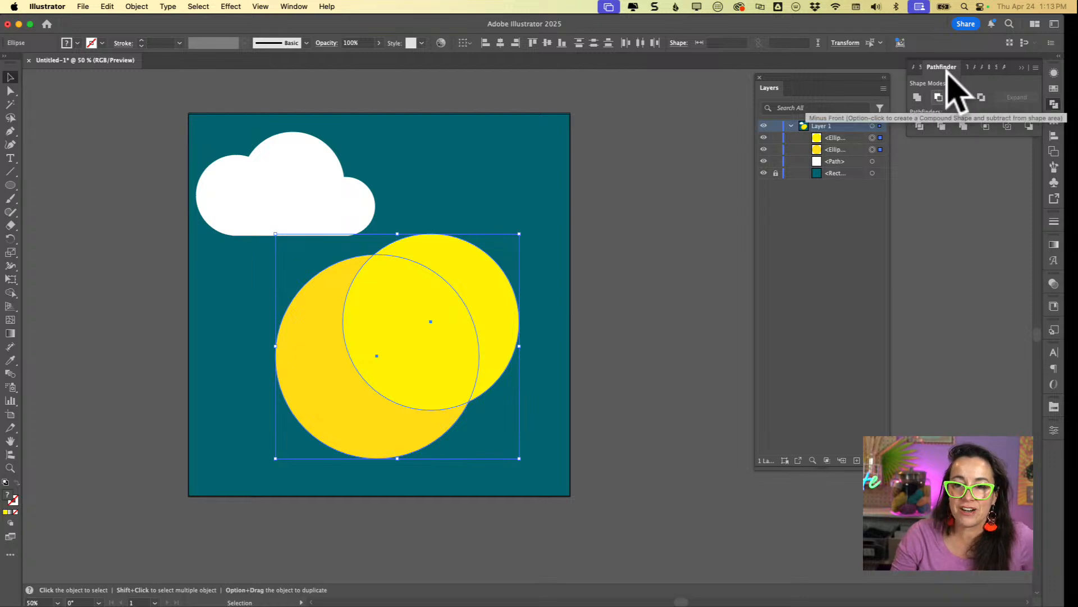
{"action": "left_click", "coordinate": [938, 98]}
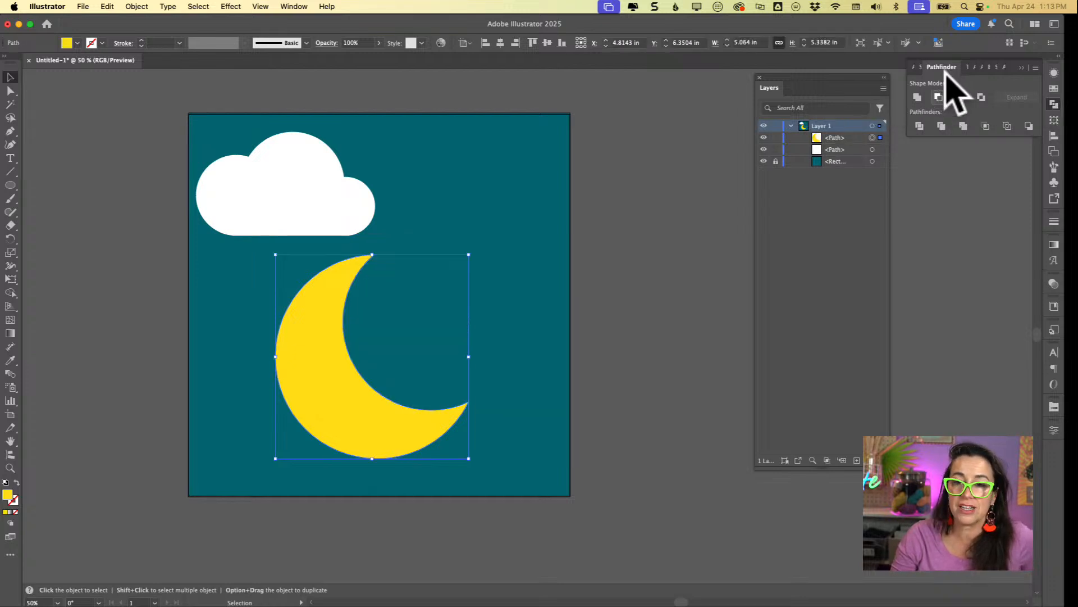
{"action": "key", "text": "super+z"}
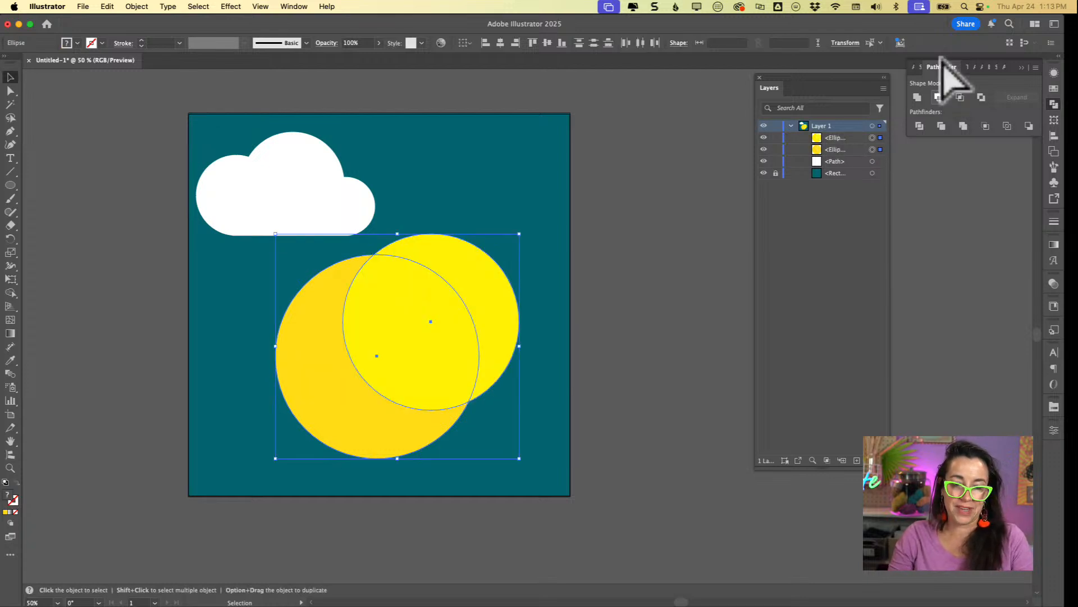
Select both yellow circles and remove the brighter circle's regions with the Shape Builder tool, leaving a crescent moon
{"action": "left_click", "coordinate": [576, 167]}
{"action": "left_click", "coordinate": [462, 242]}
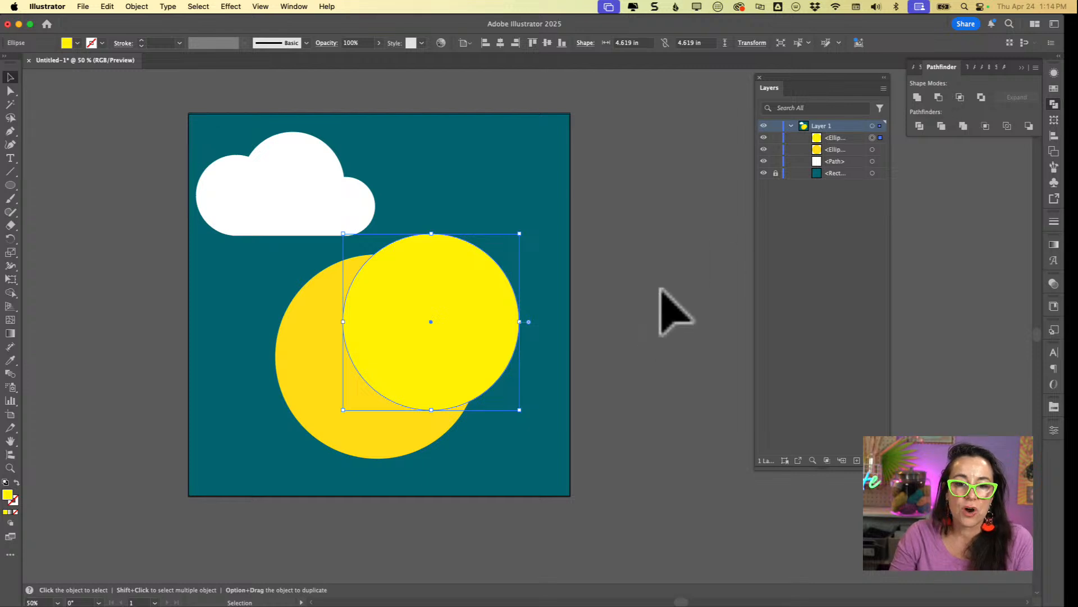
{"action": "left_click", "coordinate": [343, 429], "text": "shift"}
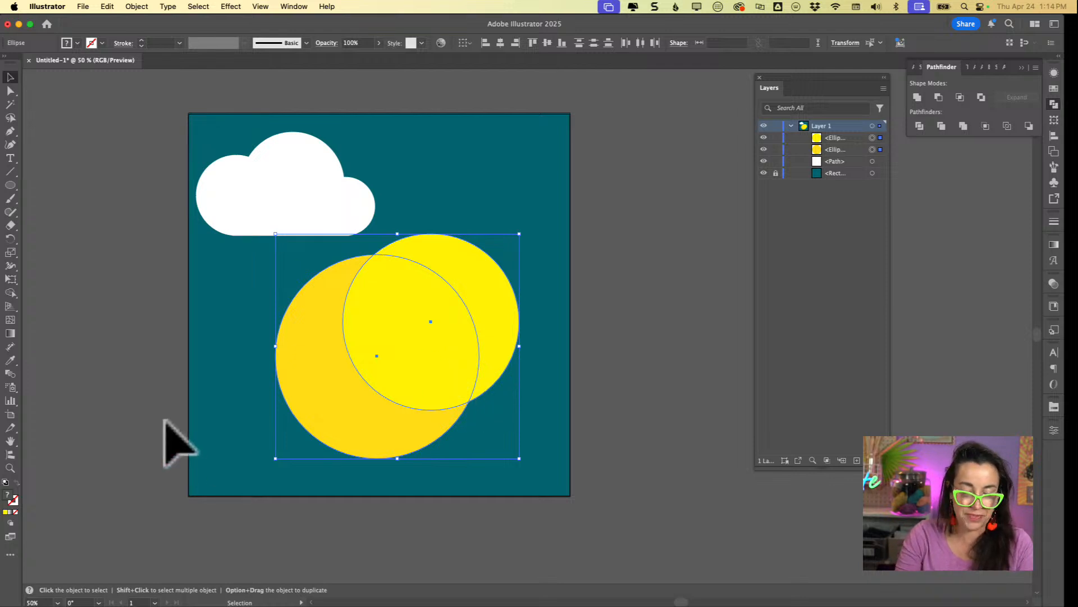
{"action": "key", "text": "shift+m"}
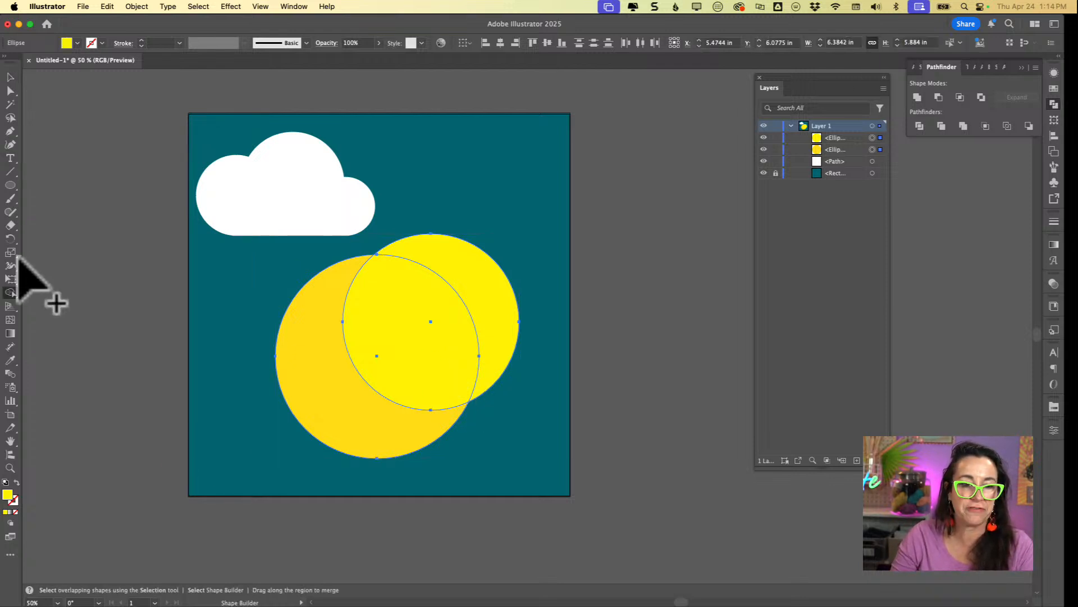
{"action": "left_click", "coordinate": [10, 293]}
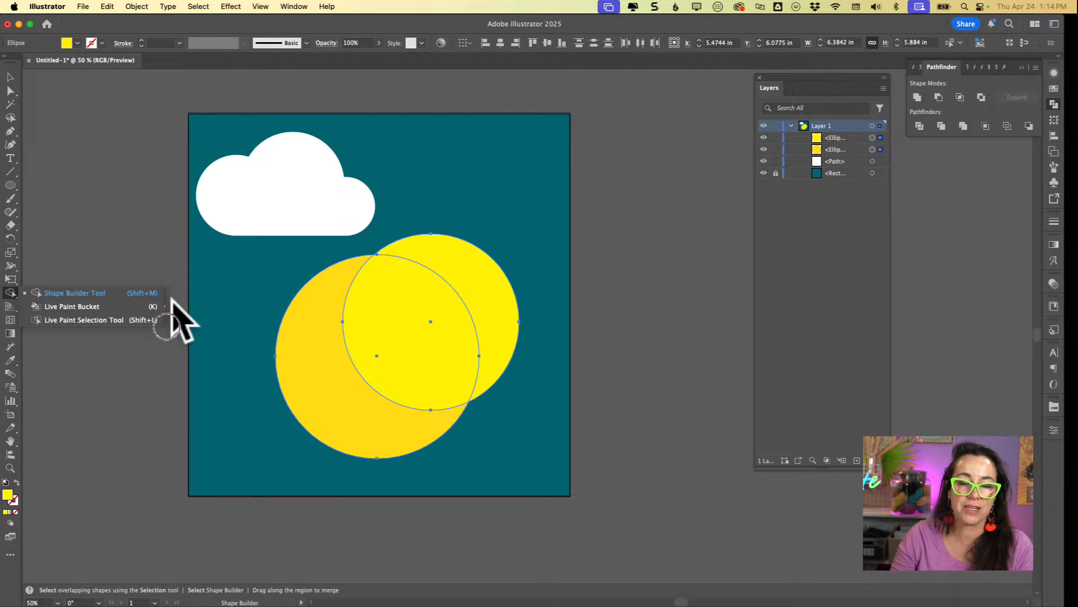
{"action": "left_click", "coordinate": [247, 285]}
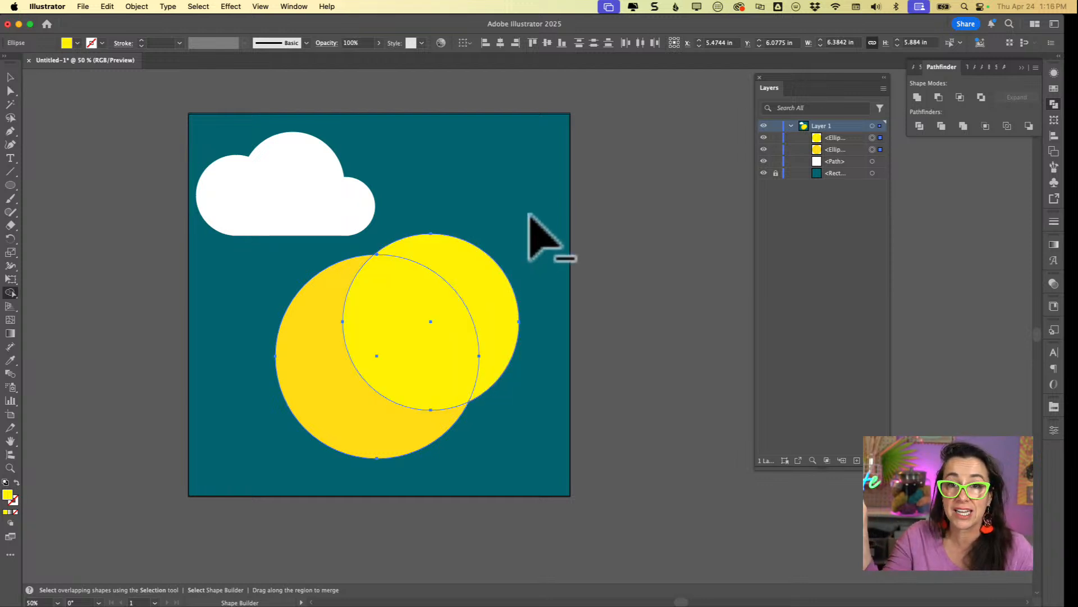
{"action": "left_click_drag", "start_coordinate": [528, 254], "coordinate": [405, 331]}
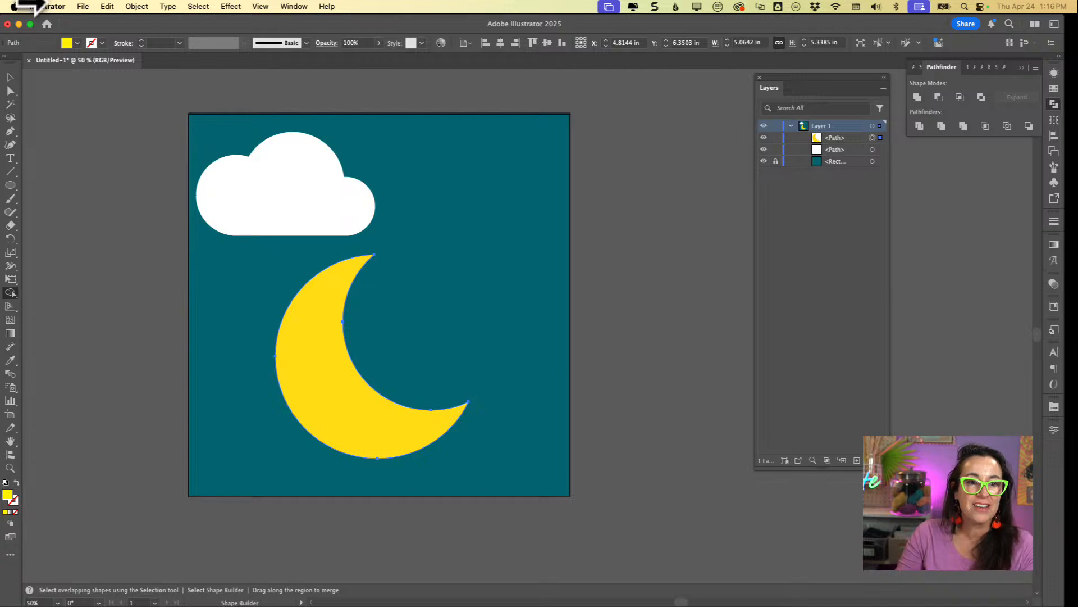
Scale the crescent moon down to less than half its size and place it over the cloud's upper-right edge
{"action": "left_click", "coordinate": [11, 75]}
{"action": "left_click_drag", "start_coordinate": [332, 337], "coordinate": [413, 213]}
{"action": "left_click_drag", "start_coordinate": [549, 340], "coordinate": [457, 229]}
{"action": "left_click_drag", "start_coordinate": [387, 169], "coordinate": [358, 152]}
{"action": "left_click", "coordinate": [410, 203]}
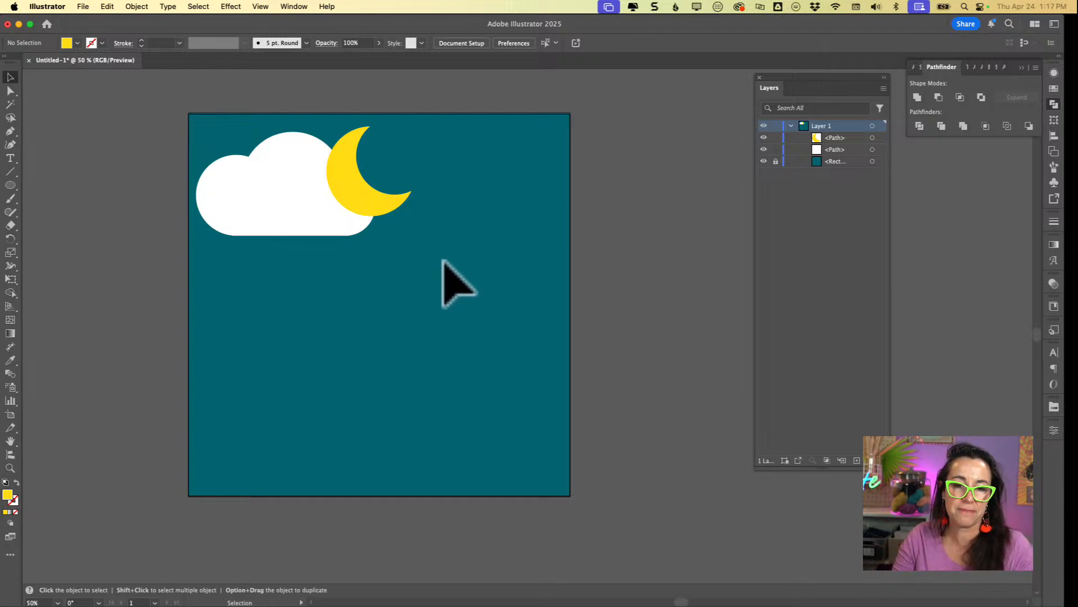
Draw a circle about 3.09 in in diameter in the artboard's lower left, try several blues, and fill it with dark blue
{"action": "scroll", "coordinate": [397, 265], "scroll_direction": "left", "scroll_amount": 2}
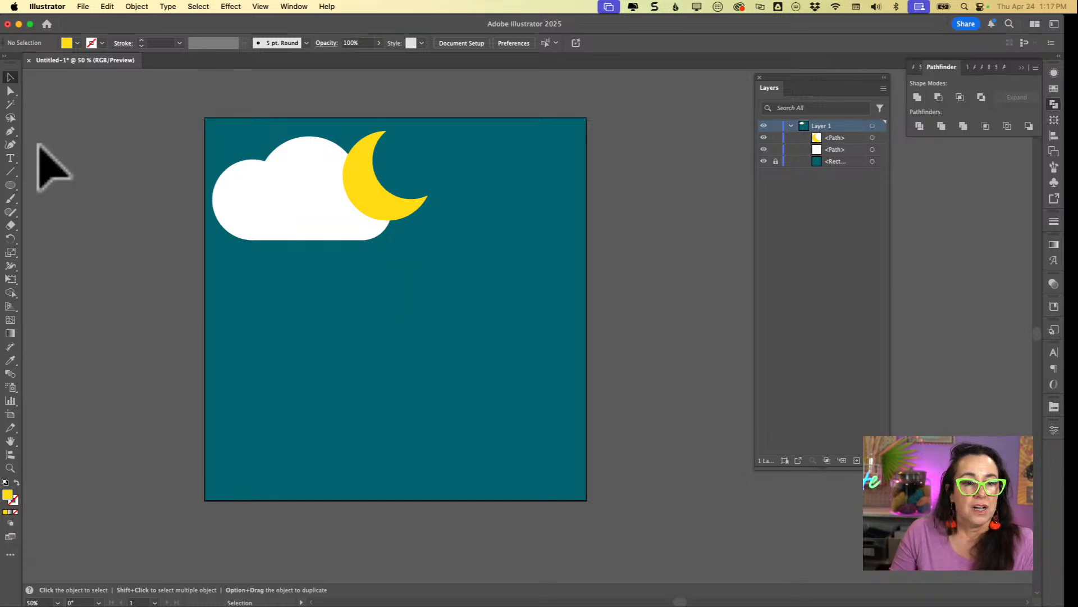
{"action": "left_click", "coordinate": [10, 185]}
{"action": "left_click_drag", "start_coordinate": [256, 345], "coordinate": [374, 462]}
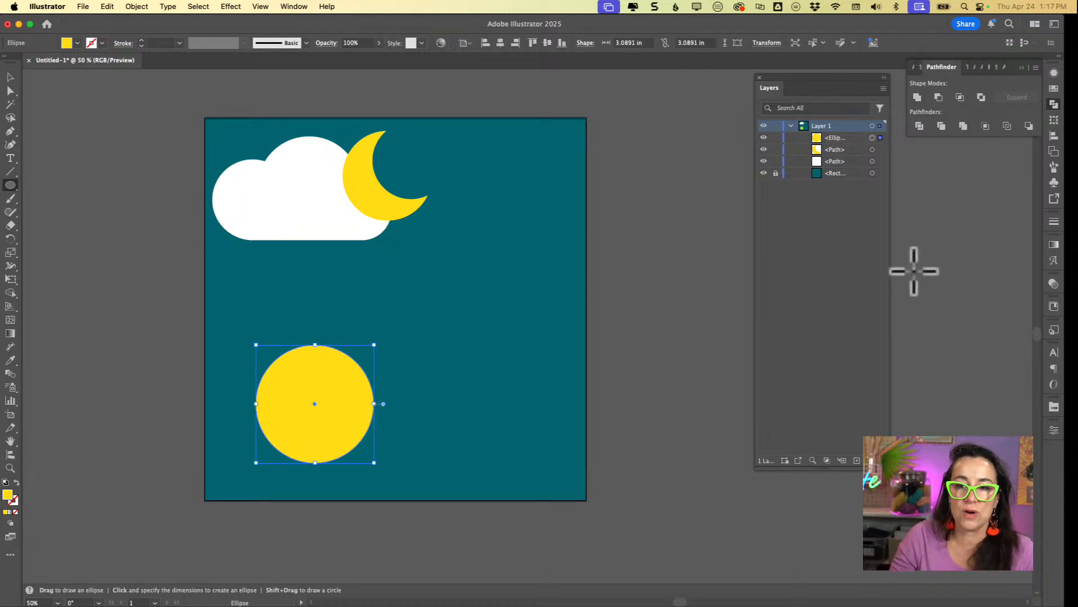
{"action": "left_click", "coordinate": [77, 43]}
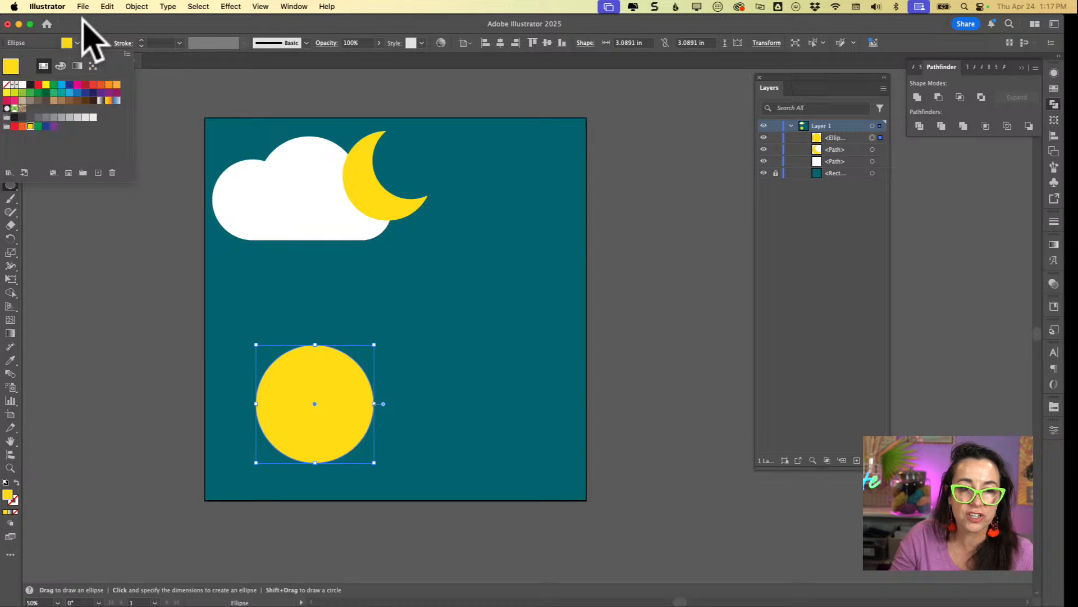
{"action": "left_click", "coordinate": [70, 84]}
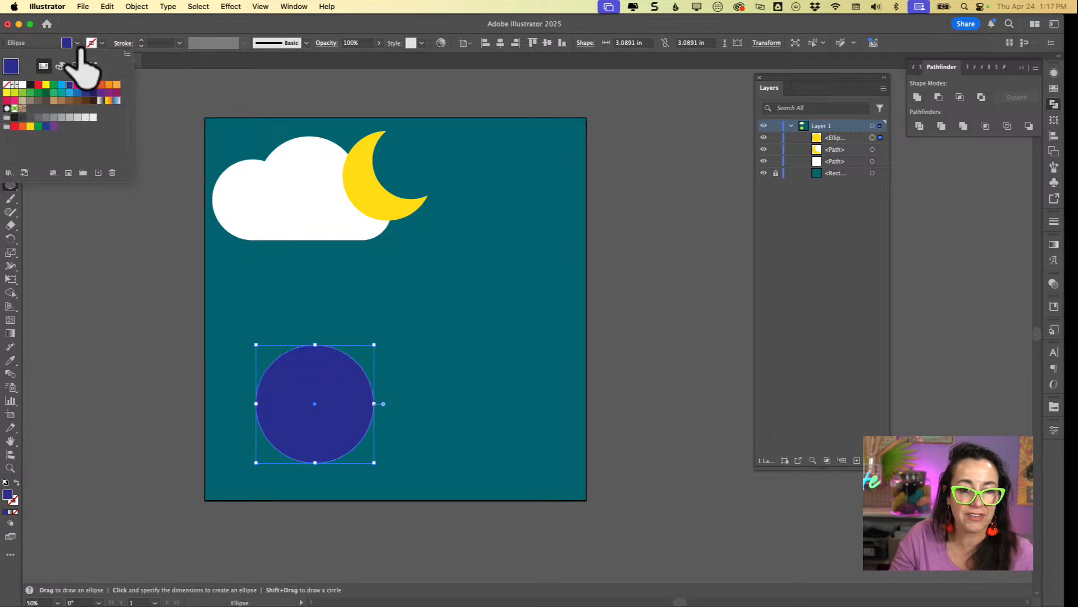
{"action": "left_click", "coordinate": [62, 84]}
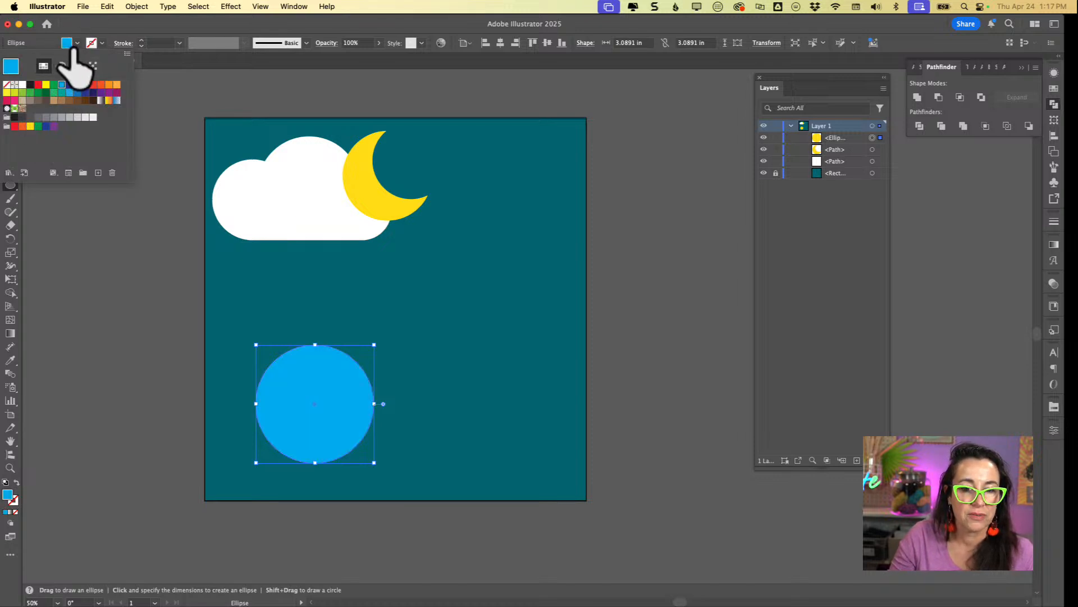
{"action": "left_click", "coordinate": [77, 84]}
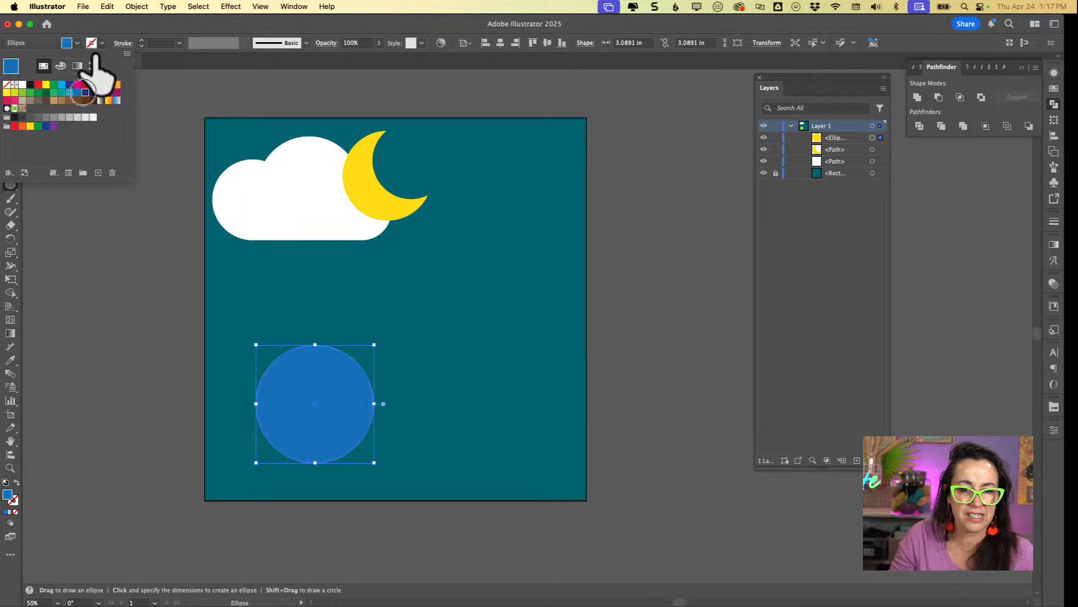
{"action": "left_click", "coordinate": [85, 92]}
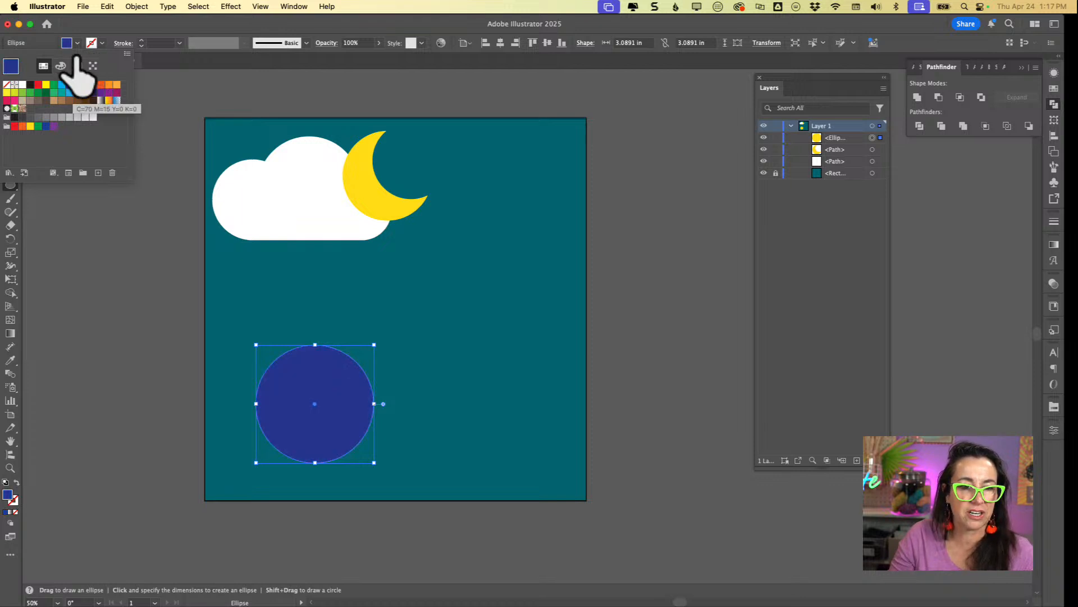
{"action": "left_click", "coordinate": [312, 397]}
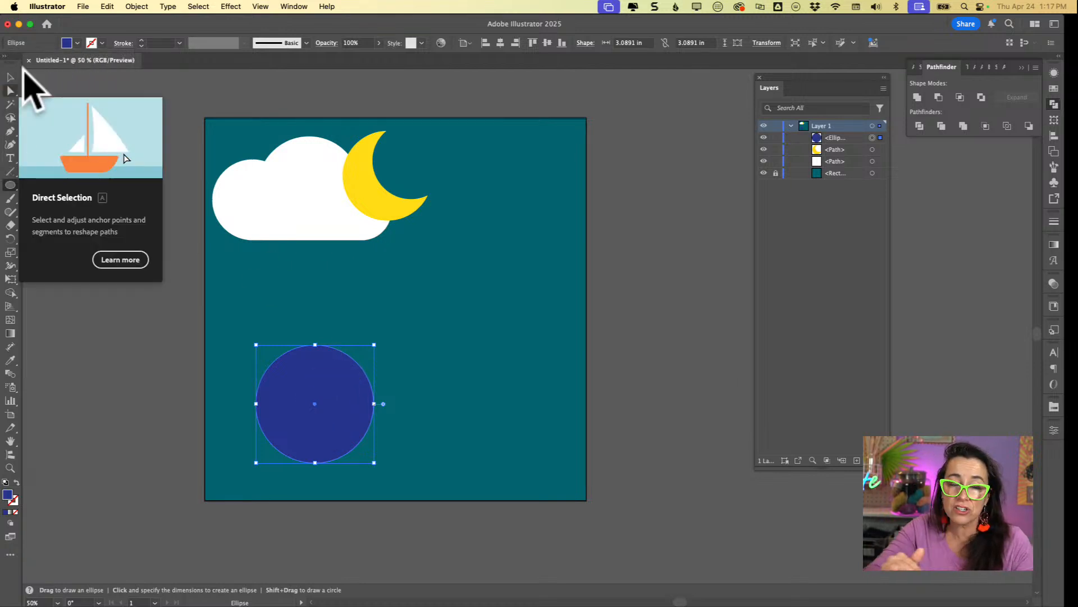
{"action": "key", "text": "v"}
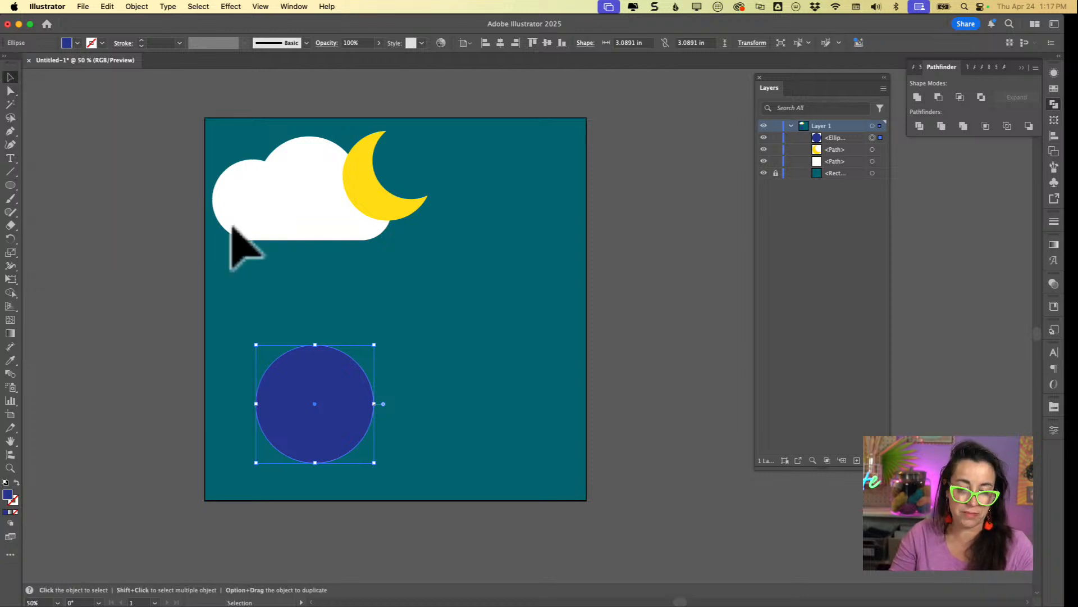
Duplicate the dark blue circle, scale the copy to about 2.02 in, and place it over the original's lower-right edge
{"action": "left_click_drag", "start_coordinate": [313, 364], "coordinate": [388, 377], "text": "alt"}
{"action": "left_click_drag", "start_coordinate": [447, 357], "coordinate": [388, 396]}
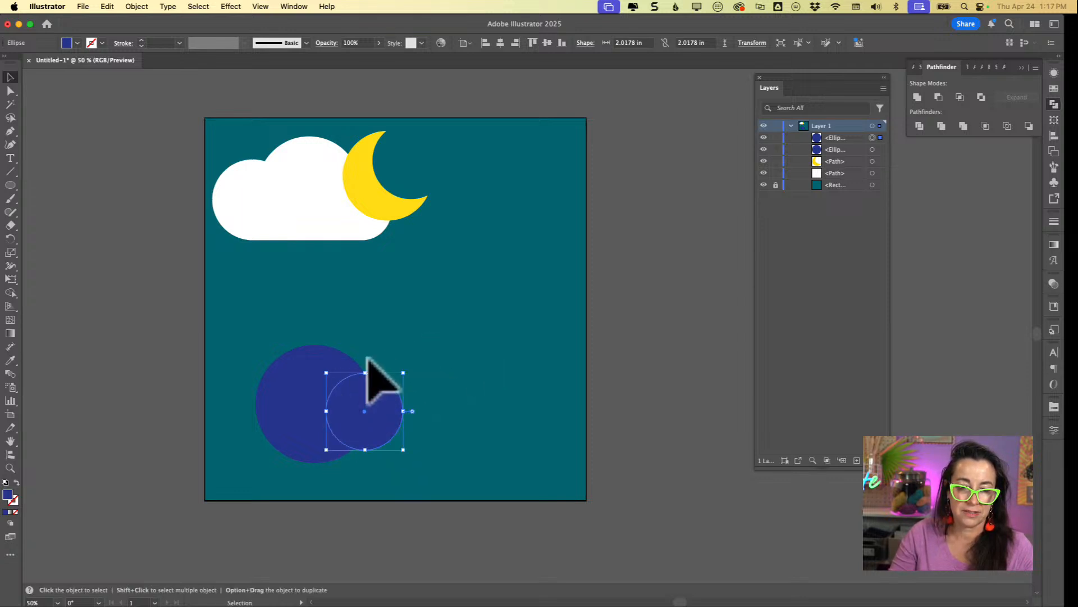
{"action": "left_click", "coordinate": [338, 377]}
{"action": "left_click", "coordinate": [386, 410]}
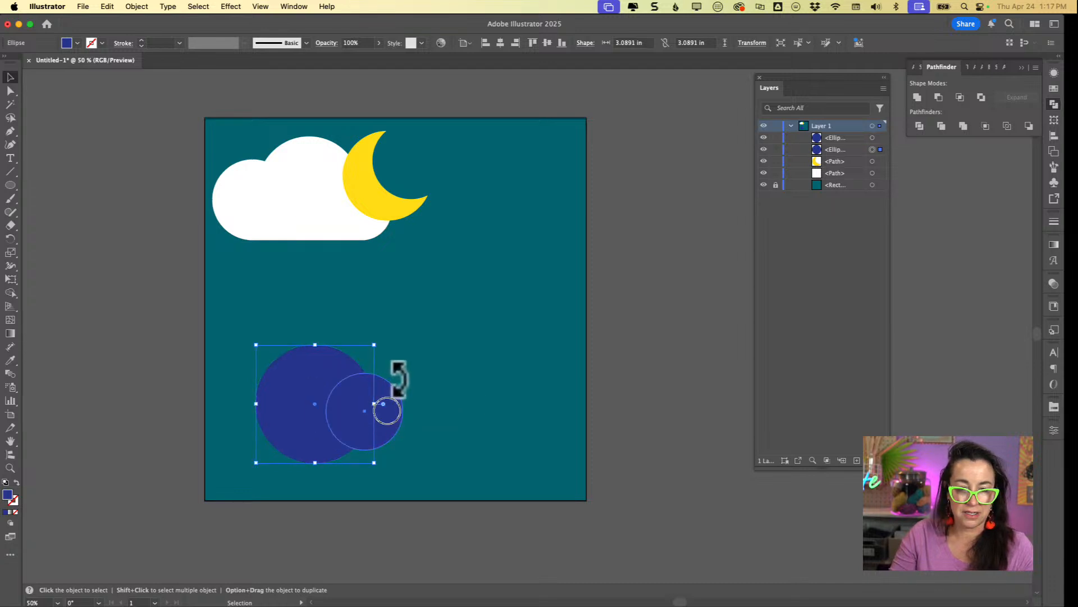
{"action": "left_click_drag", "start_coordinate": [394, 414], "coordinate": [395, 423]}
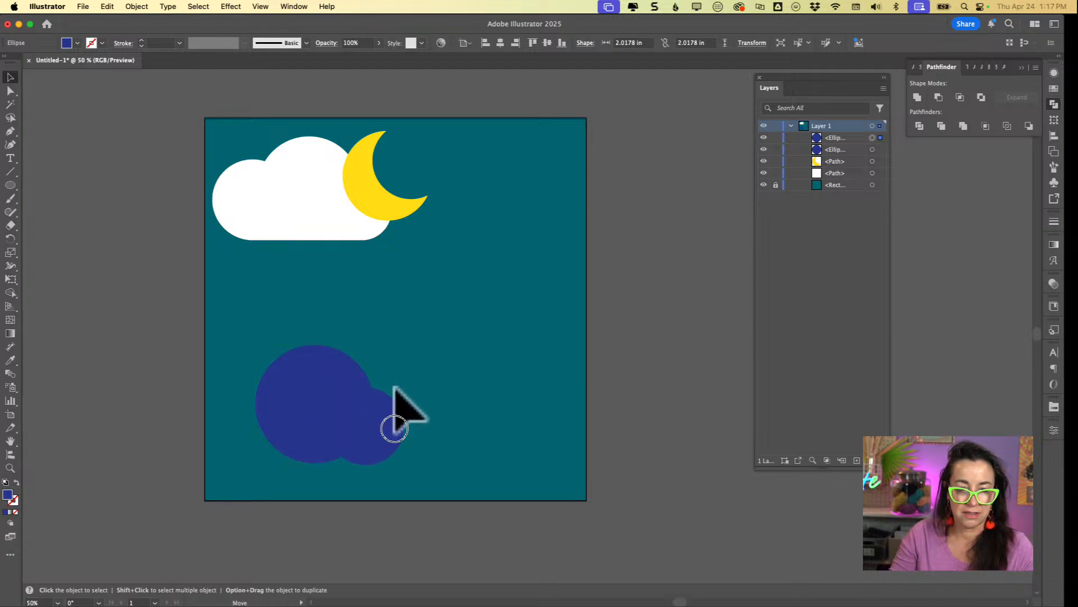
{"action": "left_click_drag", "start_coordinate": [394, 388], "coordinate": [396, 388]}
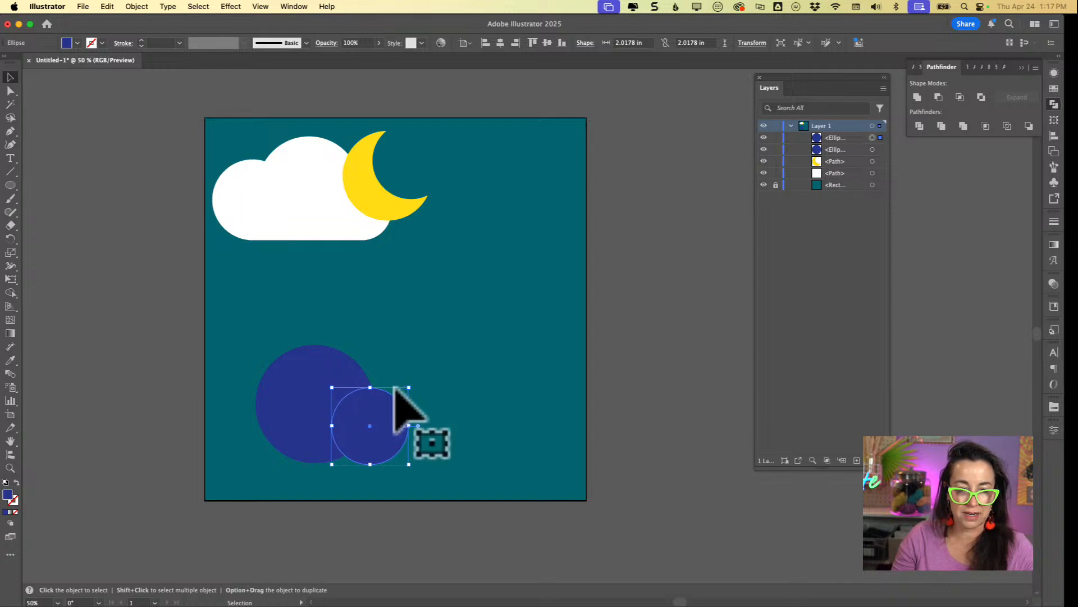
{"action": "left_click", "coordinate": [270, 377]}
{"action": "left_click", "coordinate": [398, 433]}
{"action": "double_click", "coordinate": [398, 433]}
{"action": "double_click", "coordinate": [398, 395]}
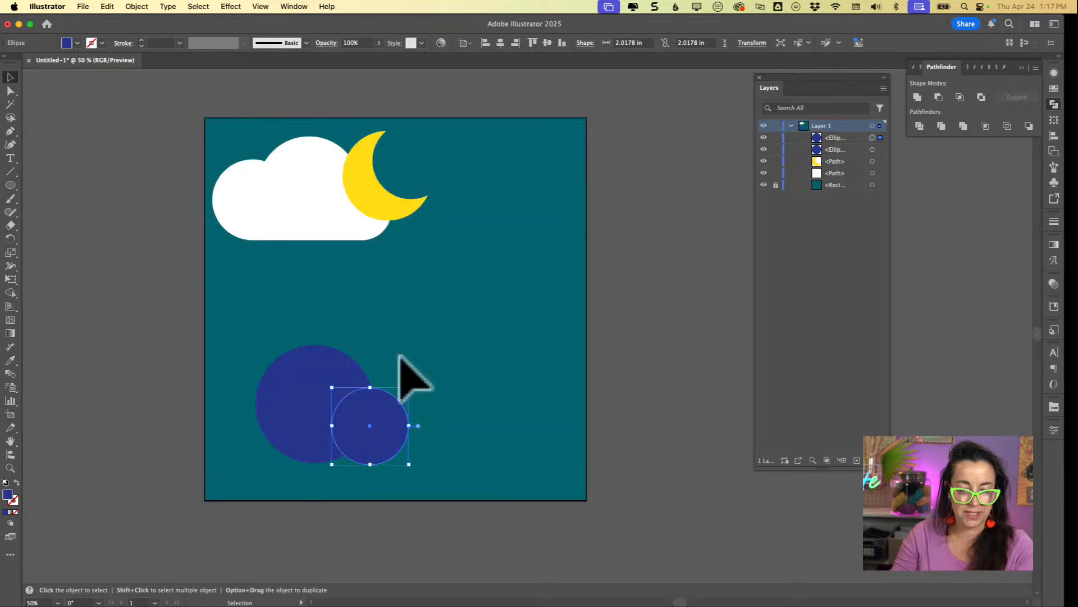
{"action": "left_click_drag", "start_coordinate": [396, 418], "coordinate": [402, 416]}
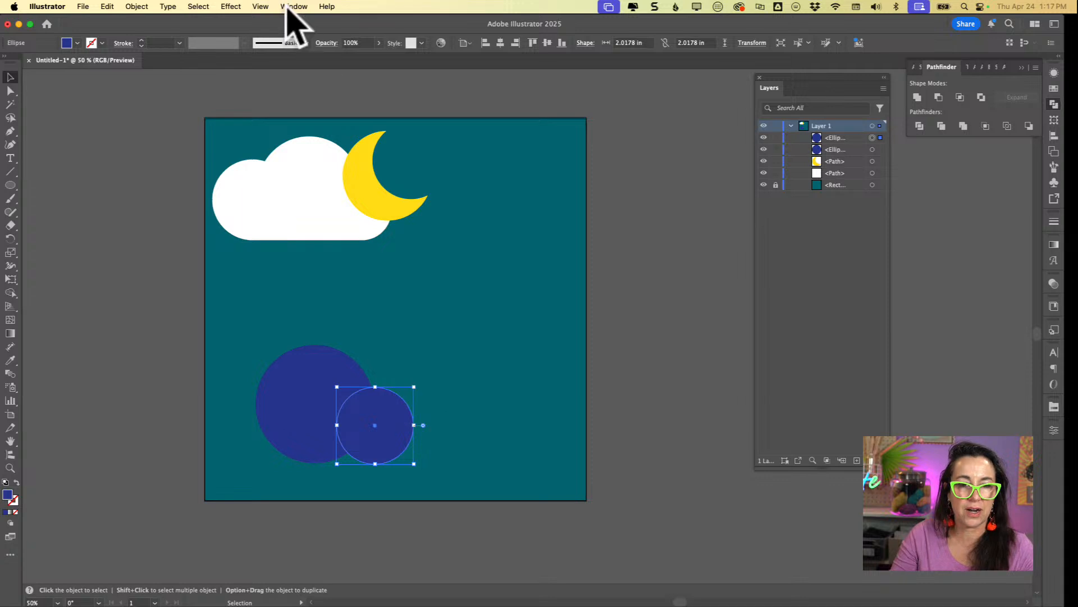
{"action": "left_click", "coordinate": [261, 6]}
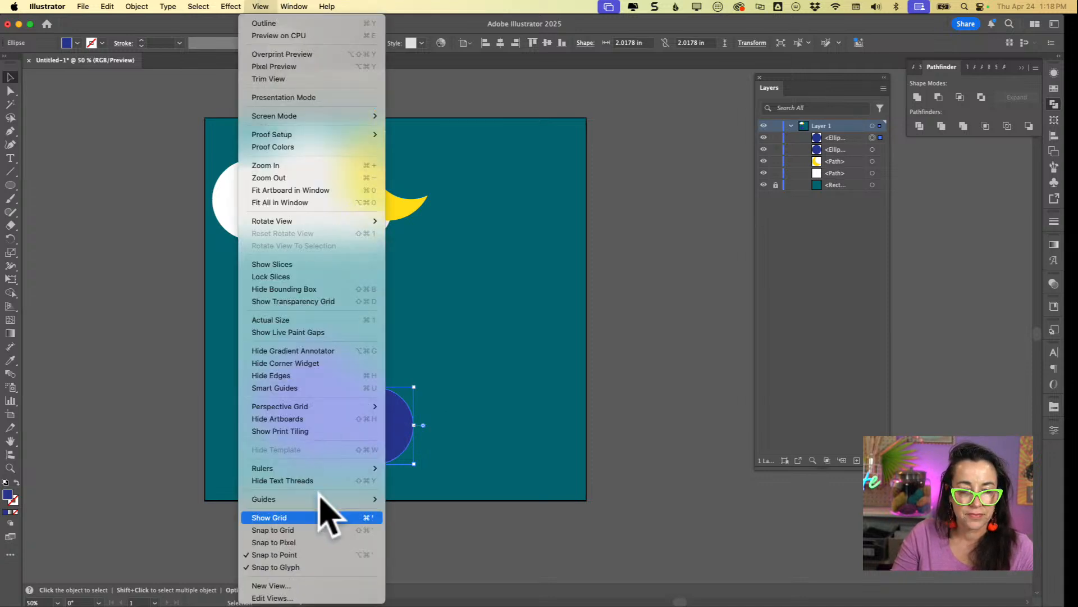
{"action": "mouse_move", "coordinate": [322, 498]}
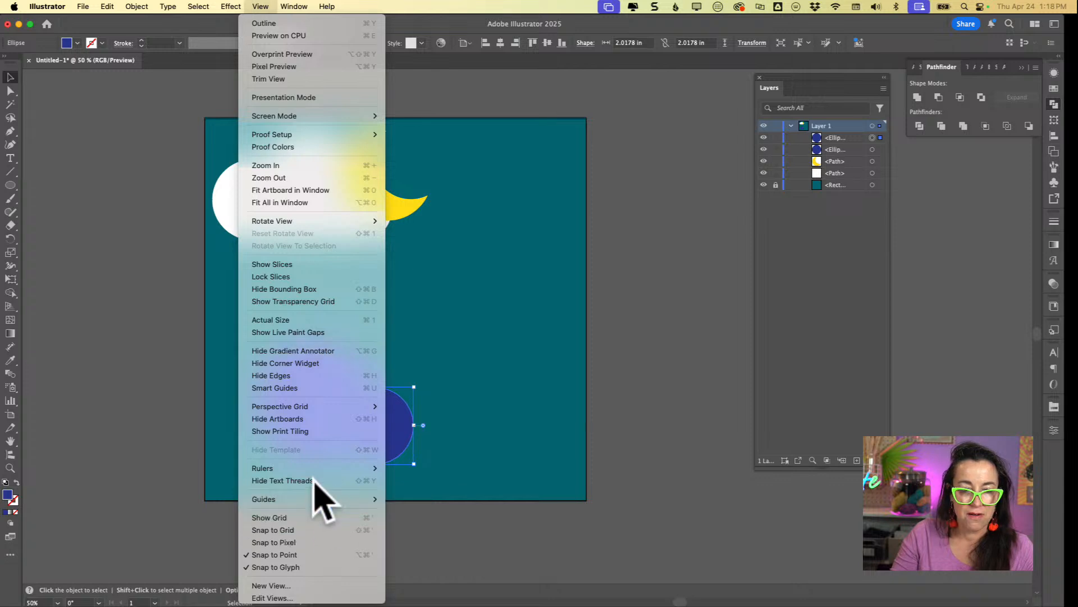
{"action": "left_click", "coordinate": [457, 415]}
{"action": "left_click", "coordinate": [295, 353]}
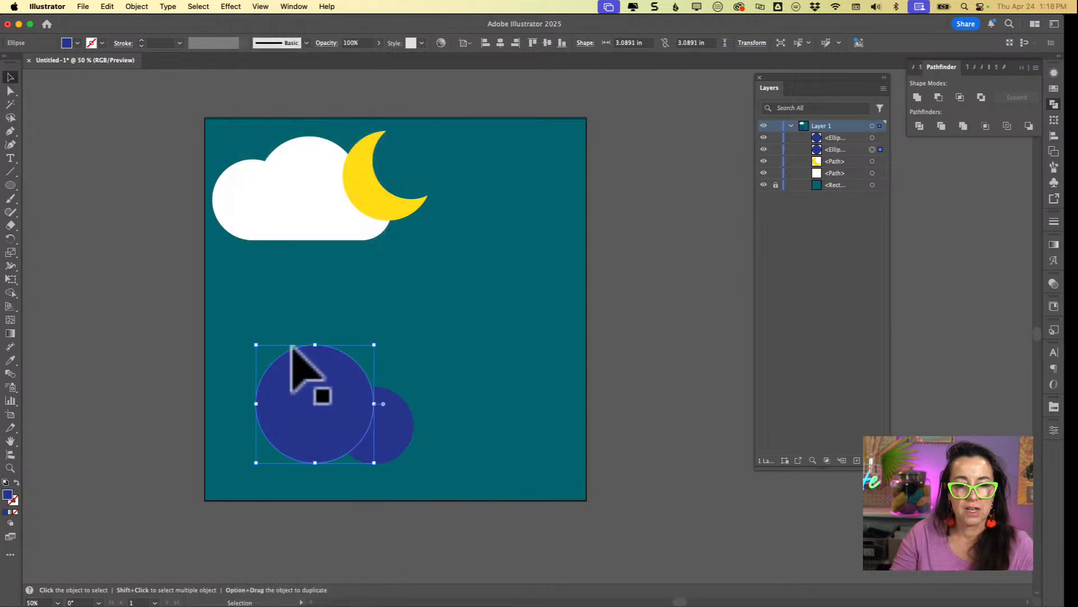
{"action": "left_click", "coordinate": [391, 390]}
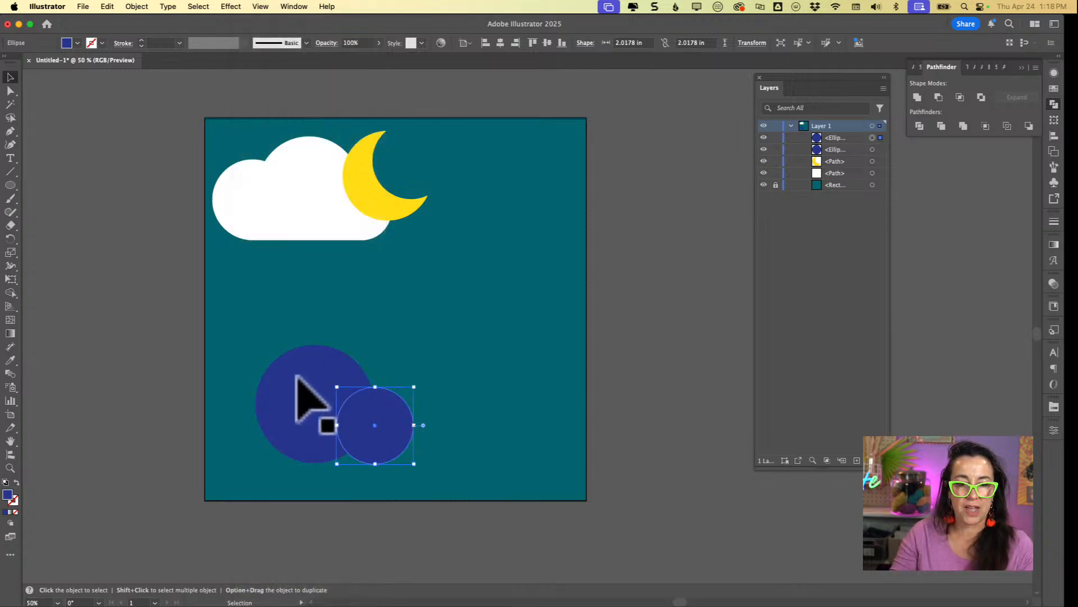
Draw a dark blue rectangle about 5.81 in wide across the lower parts of both blue circles
{"action": "key", "text": "m"}
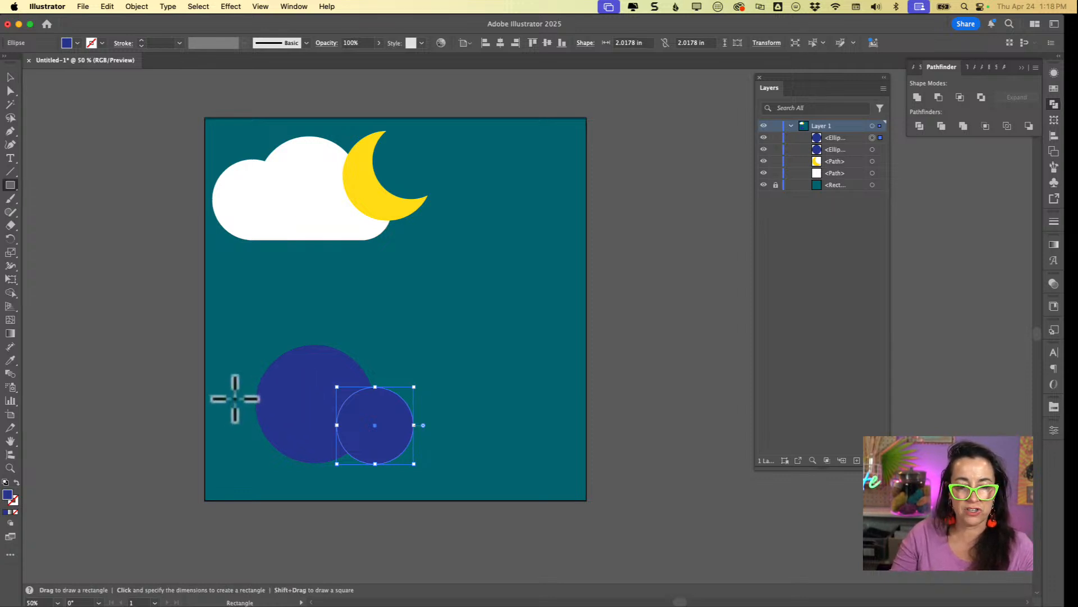
{"action": "left_click_drag", "start_coordinate": [220, 420], "coordinate": [441, 492]}
{"action": "key", "text": "v"}
Select the rectangle and both blue circles, and remove the smaller circle's region above the rectangle with the Shape Builder tool
{"action": "left_click", "coordinate": [382, 400]}
{"action": "left_click", "coordinate": [317, 360], "text": "shift"}
{"action": "left_click", "coordinate": [429, 449], "text": "shift"}
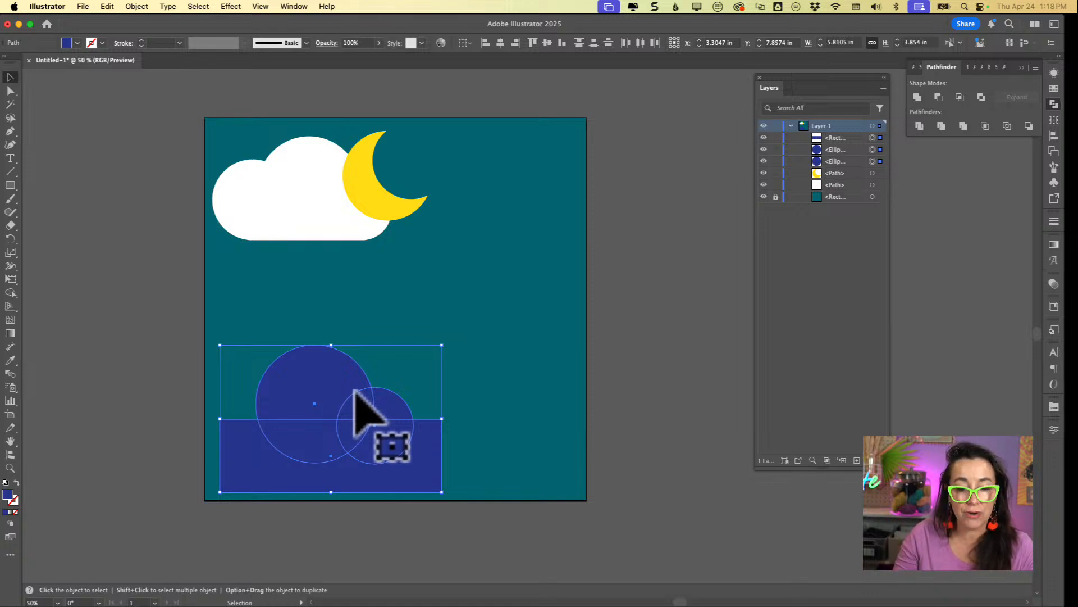
{"action": "key", "text": "shift+m"}
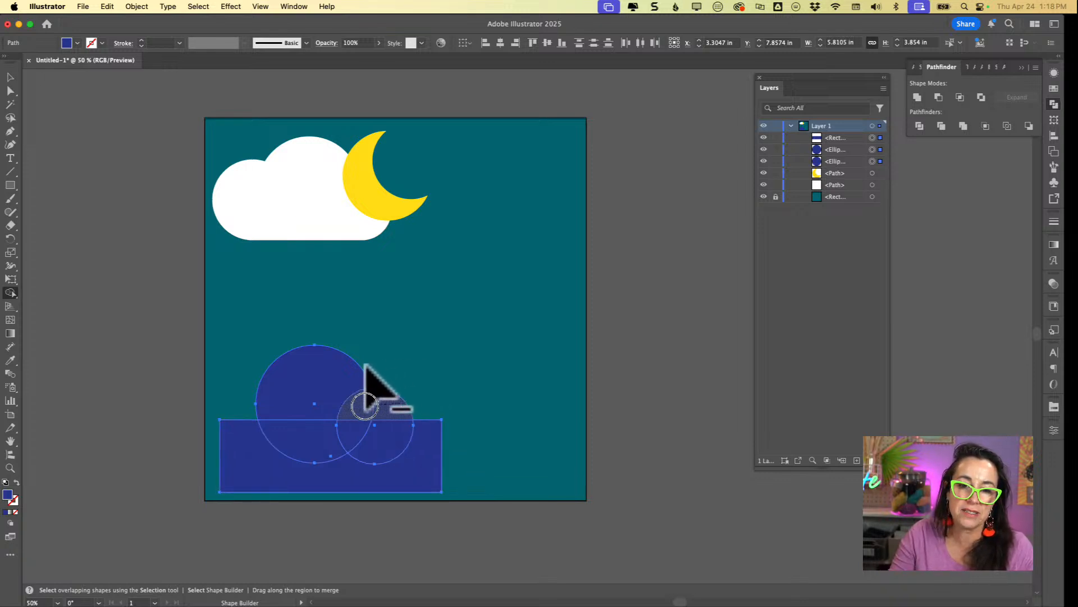
{"action": "left_click", "coordinate": [365, 403], "text": "alt"}
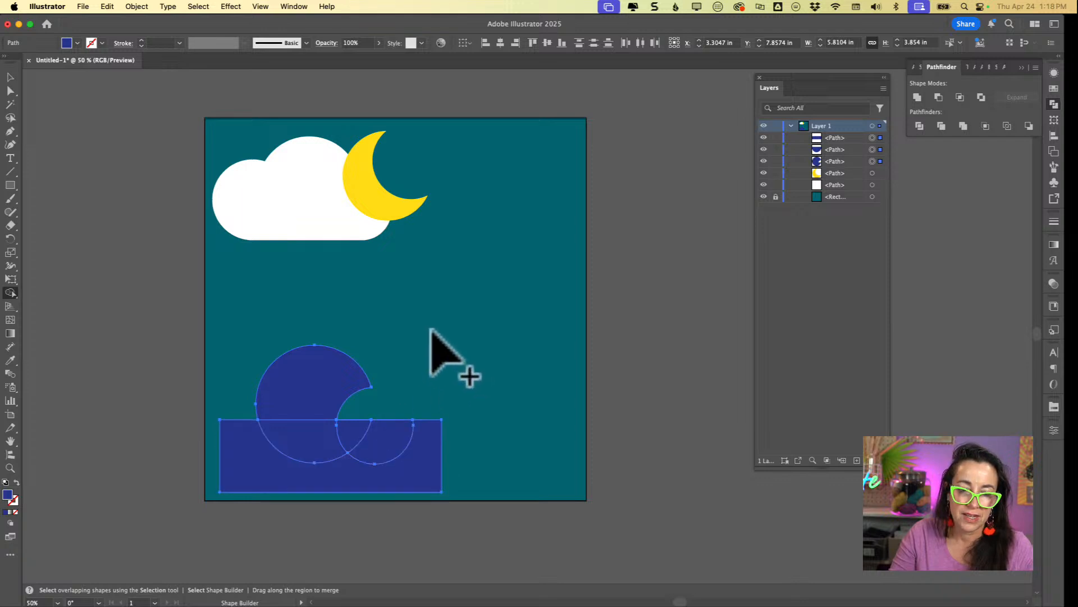
Select all the remaining blue shapes and merge them into one wave shape with the Shape Builder tool
{"action": "key", "text": "v"}
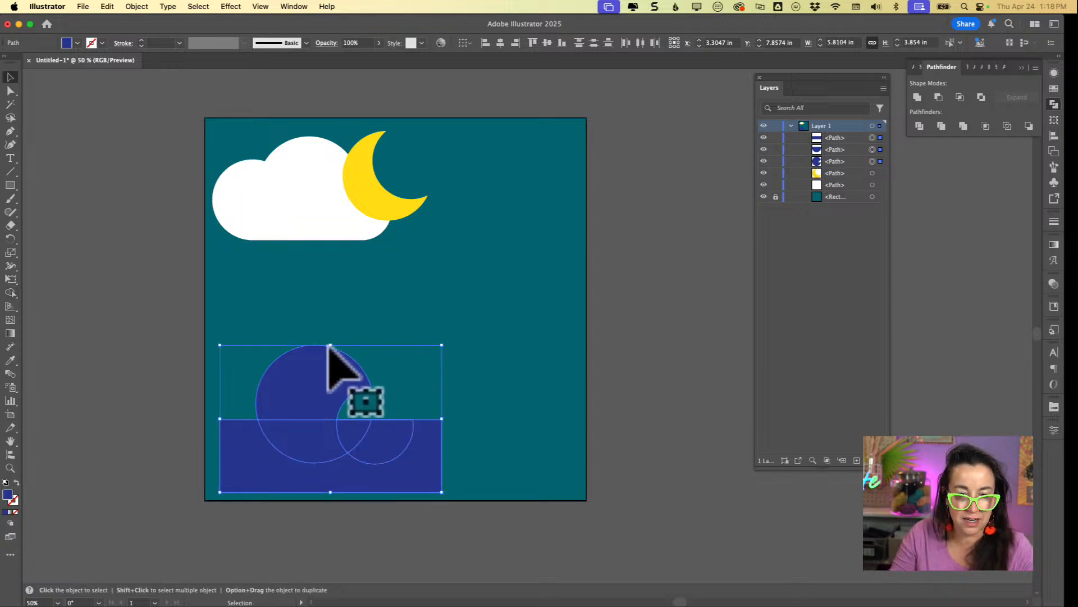
{"action": "left_click", "coordinate": [351, 278]}
{"action": "left_click", "coordinate": [337, 356]}
{"action": "key", "text": "a"}
{"action": "left_click", "coordinate": [332, 354]}
{"action": "key", "text": "v"}
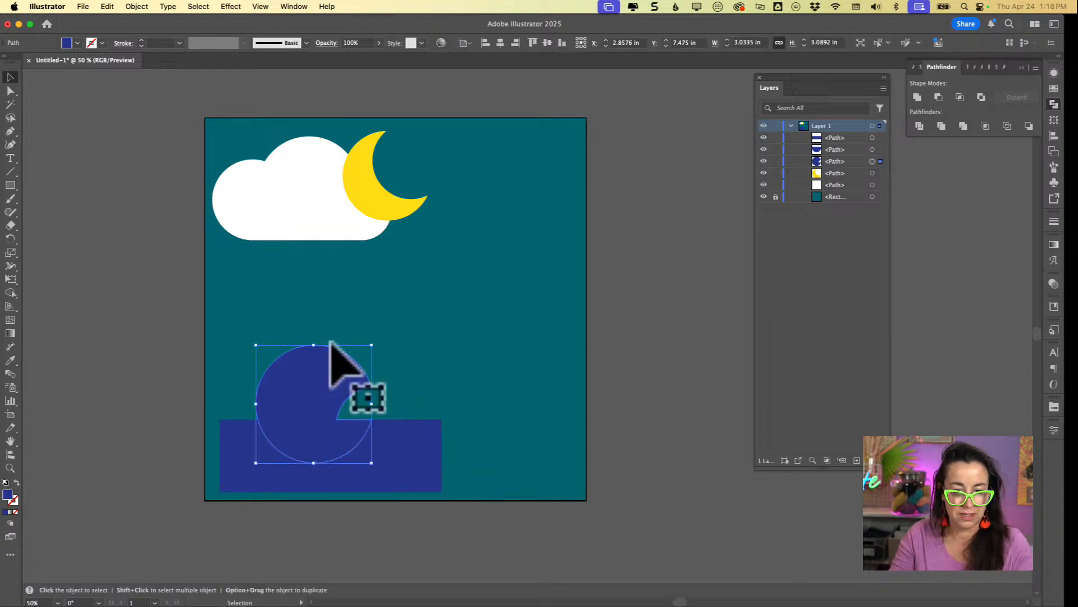
{"action": "left_click", "coordinate": [287, 433], "text": "shift"}
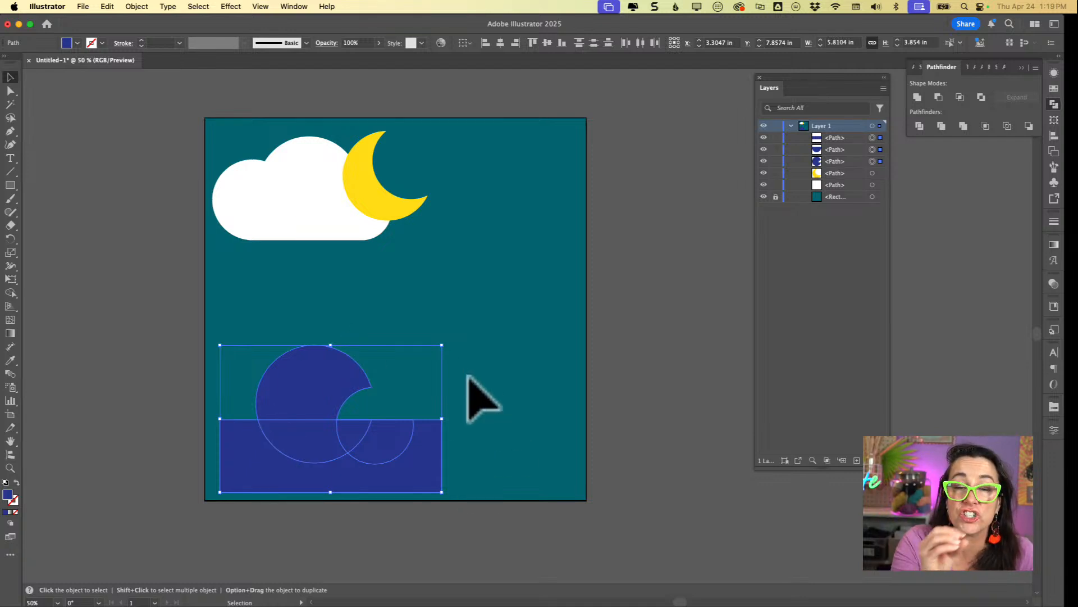
{"action": "key", "text": "shift+m"}
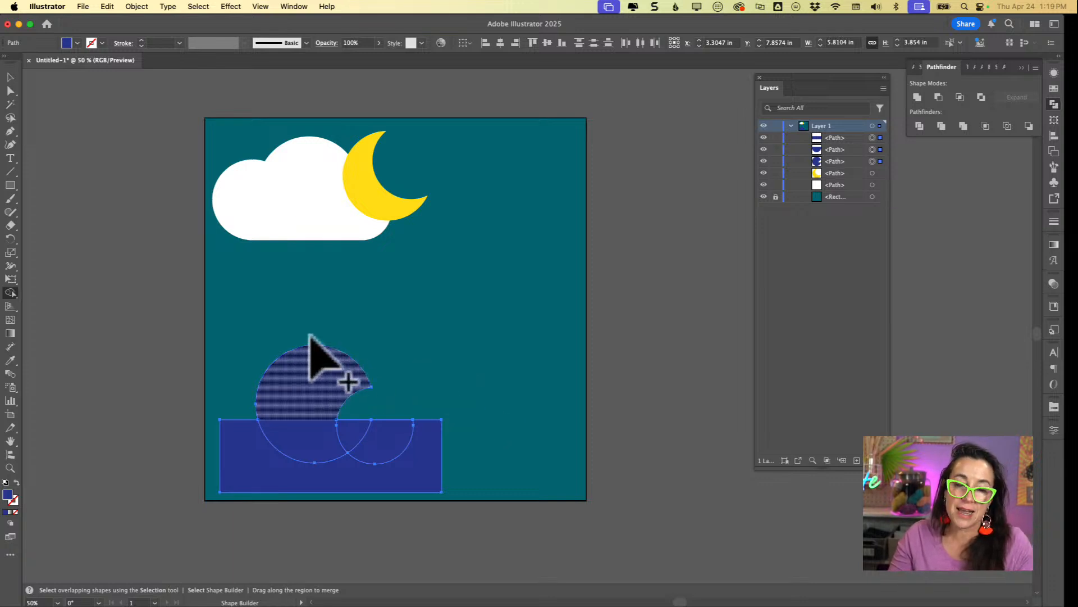
{"action": "mouse_move", "coordinate": [309, 337]}
{"action": "left_mouse_down"}
{"action": "mouse_move", "coordinate": [308, 433]}
{"action": "mouse_move", "coordinate": [422, 411]}
{"action": "mouse_move", "coordinate": [303, 420]}
{"action": "mouse_move", "coordinate": [308, 449]}
{"action": "left_mouse_up"}
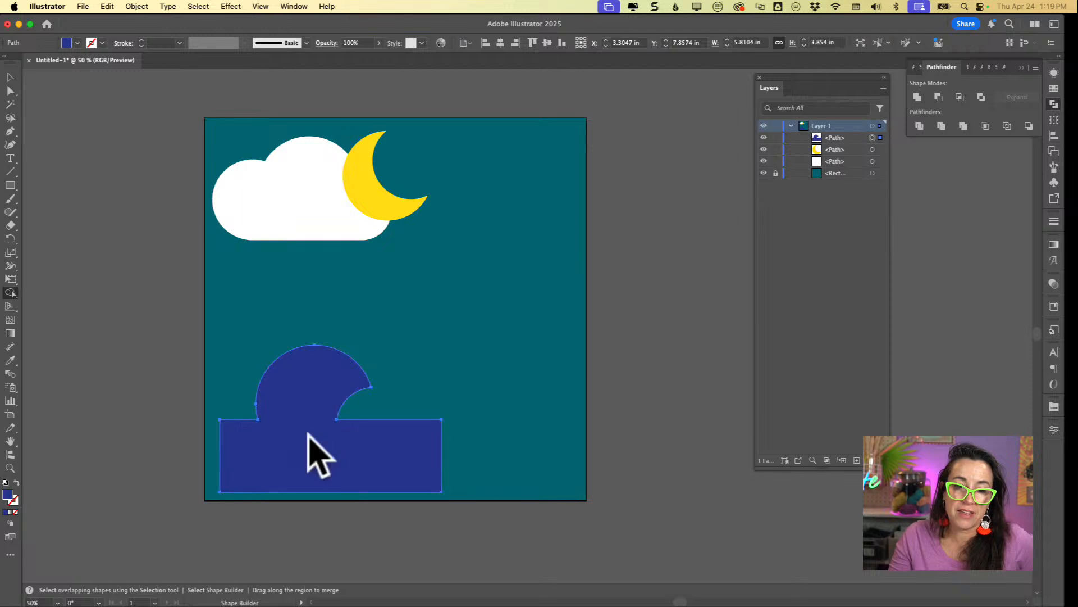
Try rounding the two inner corners where the curved crest meets the rectangle by about 0.4 in, and undo it
{"action": "left_click_drag", "start_coordinate": [298, 402], "coordinate": [402, 400]}
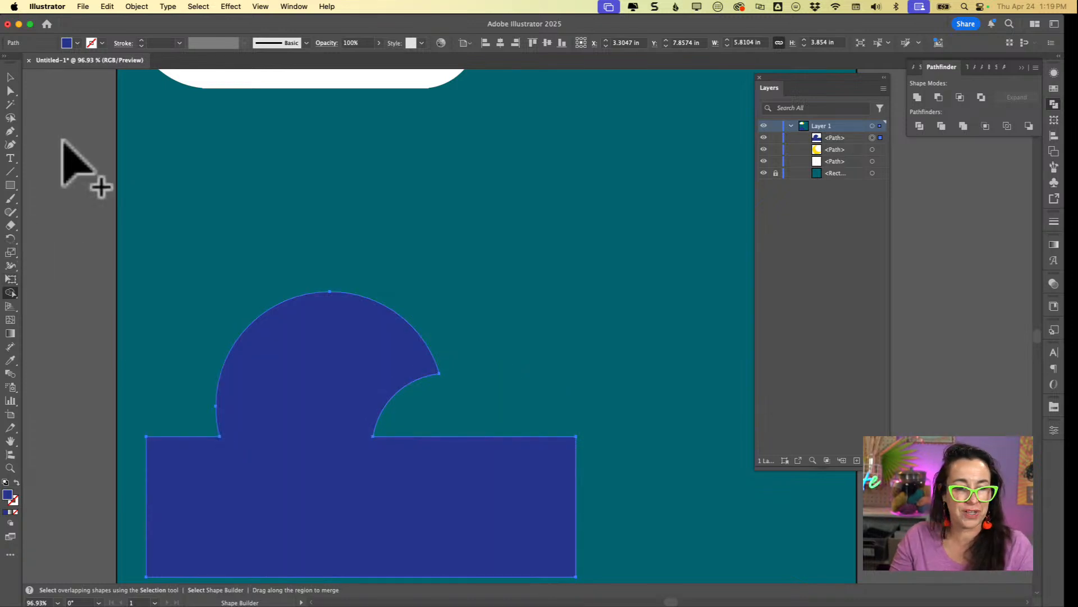
{"action": "key", "text": "a"}
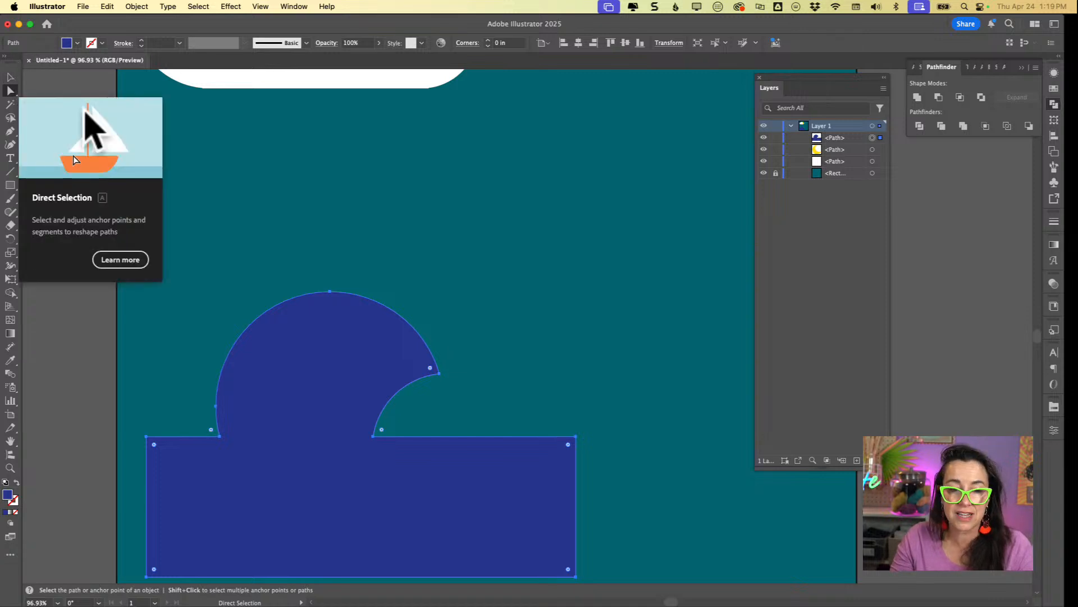
{"action": "left_click", "coordinate": [217, 405]}
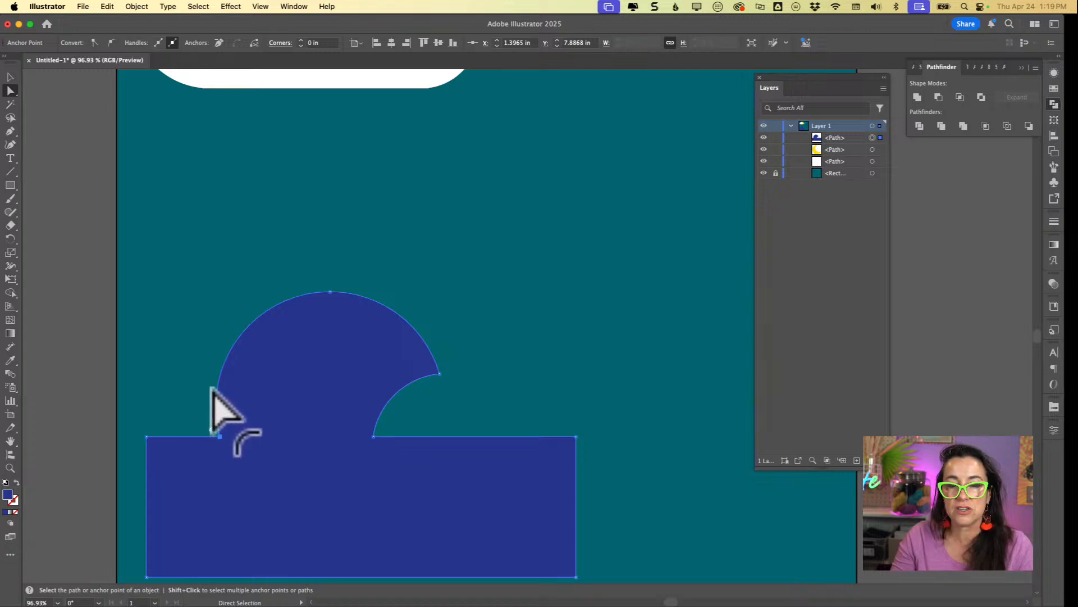
{"action": "left_click_drag", "start_coordinate": [212, 389], "coordinate": [124, 346]}
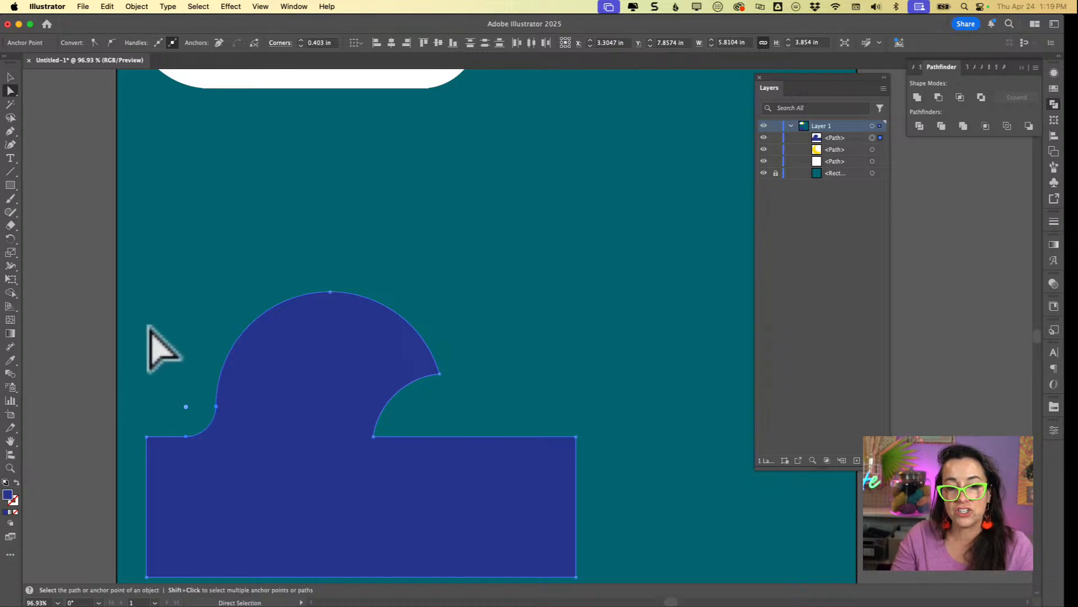
{"action": "left_click", "coordinate": [373, 400]}
{"action": "left_click_drag", "start_coordinate": [380, 386], "coordinate": [474, 354]}
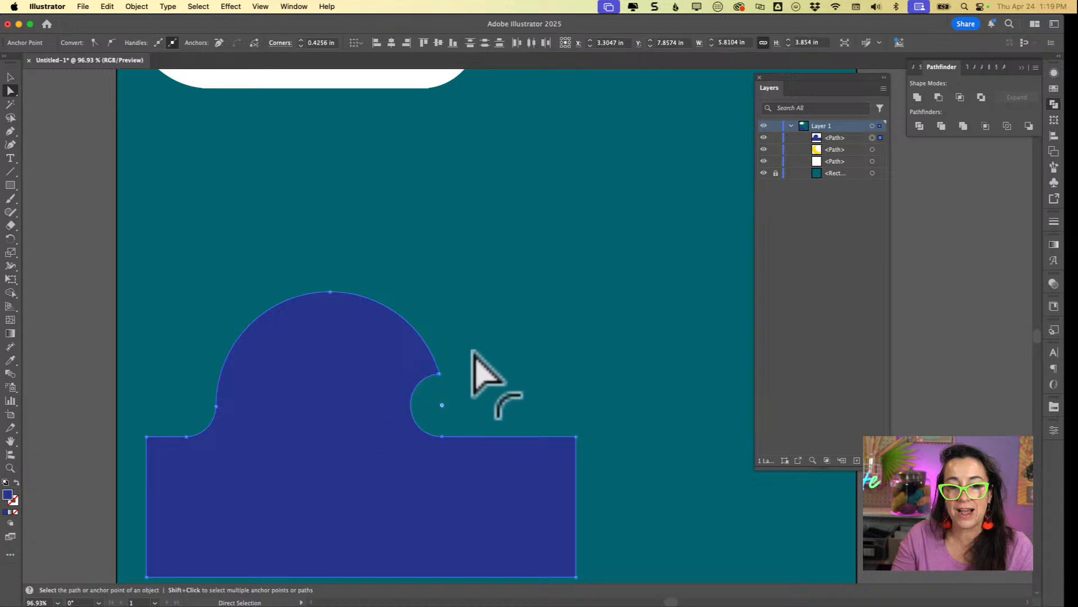
{"action": "left_click", "coordinate": [537, 351]}
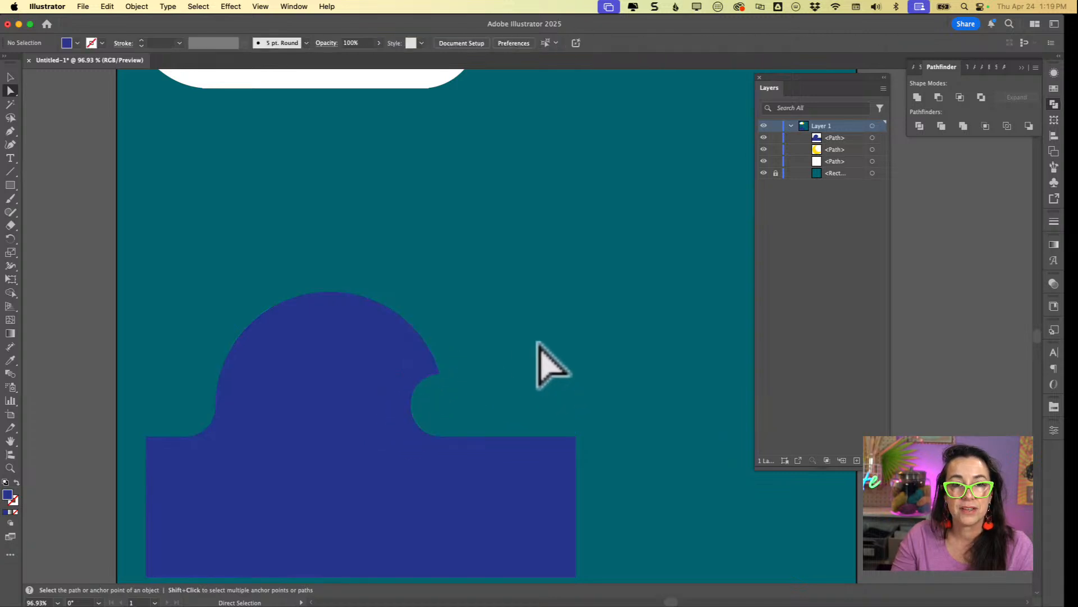
{"action": "left_click", "coordinate": [222, 356]}
{"action": "key", "text": "super+z"}
{"action": "key", "text": "super+z"}
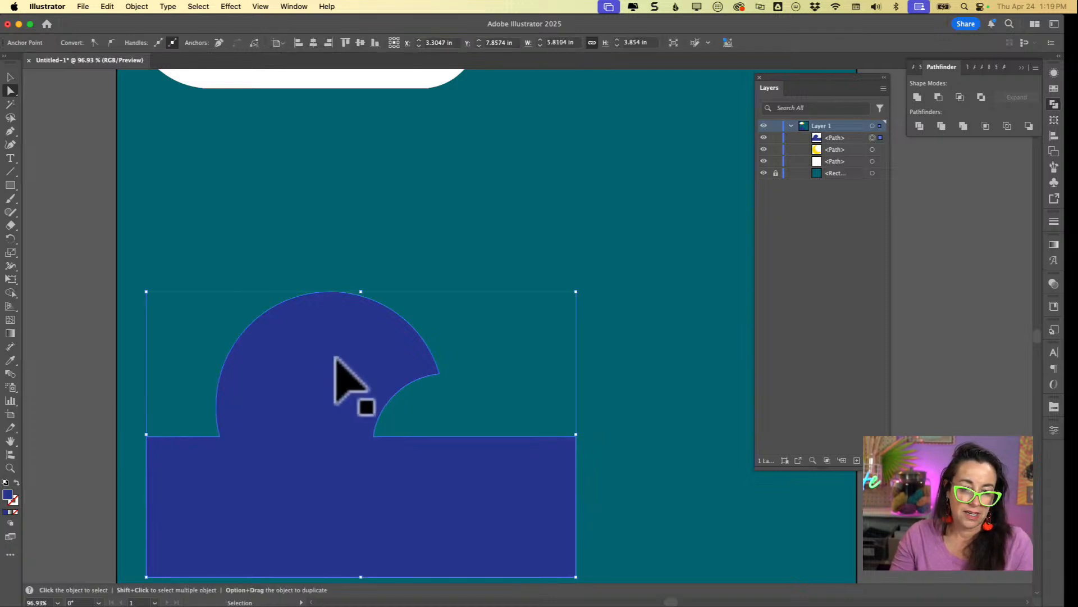
Delete the anchor point on the crest's left side and extend the corner point's handle upward to restore the full curve
{"action": "left_click", "coordinate": [246, 371]}
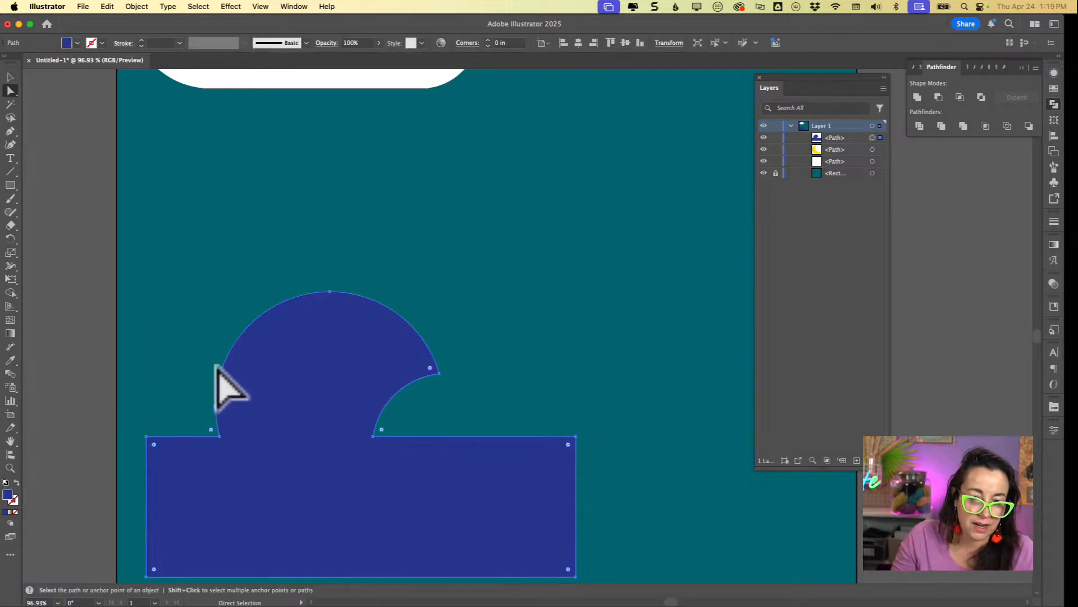
{"action": "left_click", "coordinate": [217, 365]}
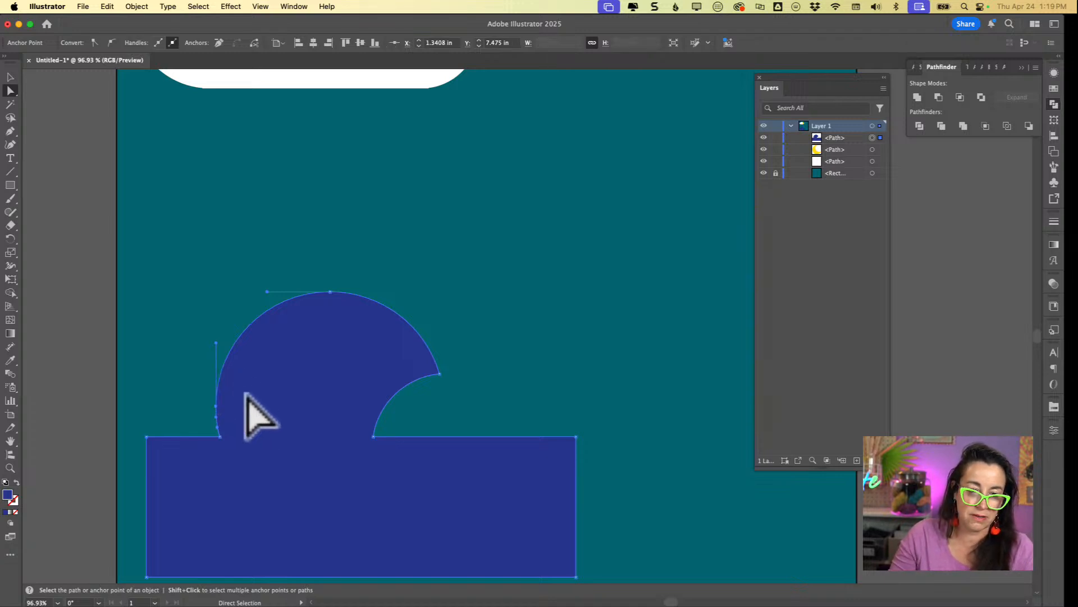
{"action": "key", "text": "minus"}
{"action": "left_click", "coordinate": [217, 365]}
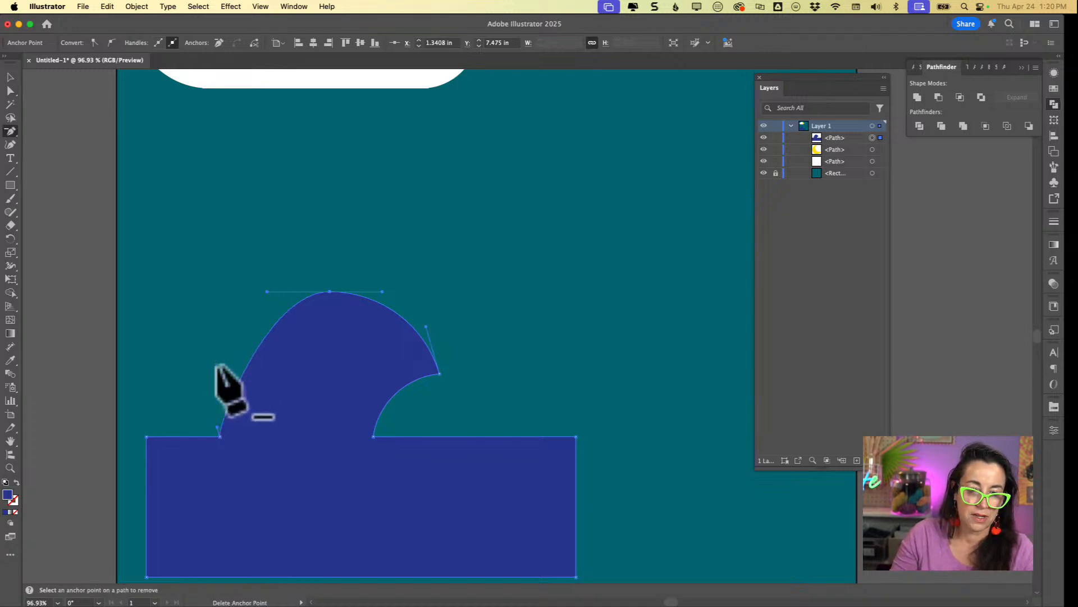
{"action": "key", "text": "a"}
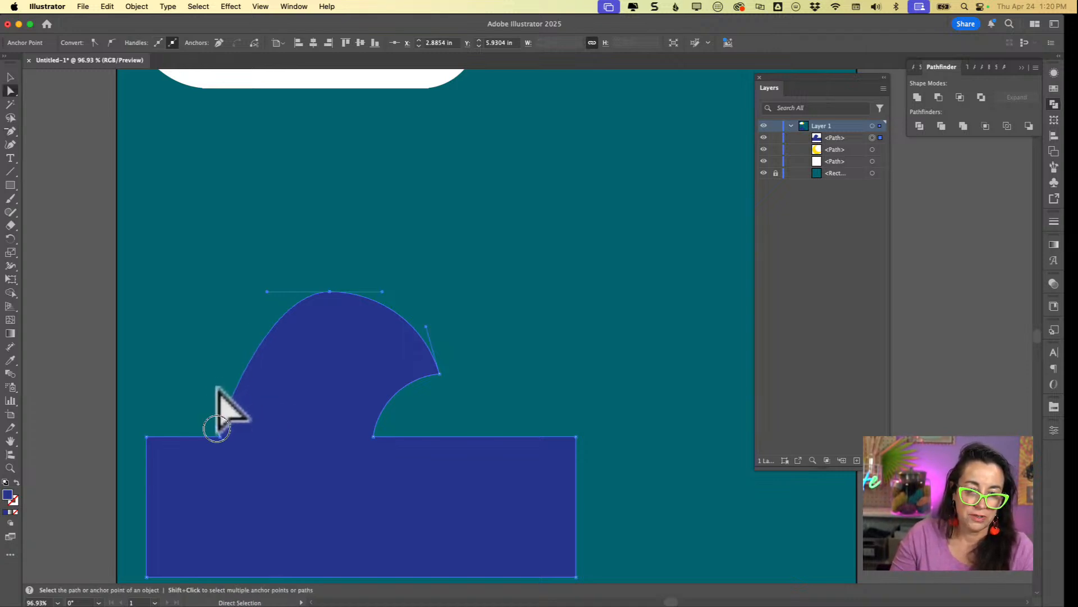
{"action": "left_click_drag", "start_coordinate": [218, 427], "coordinate": [216, 355]}
{"action": "key", "text": "s"}
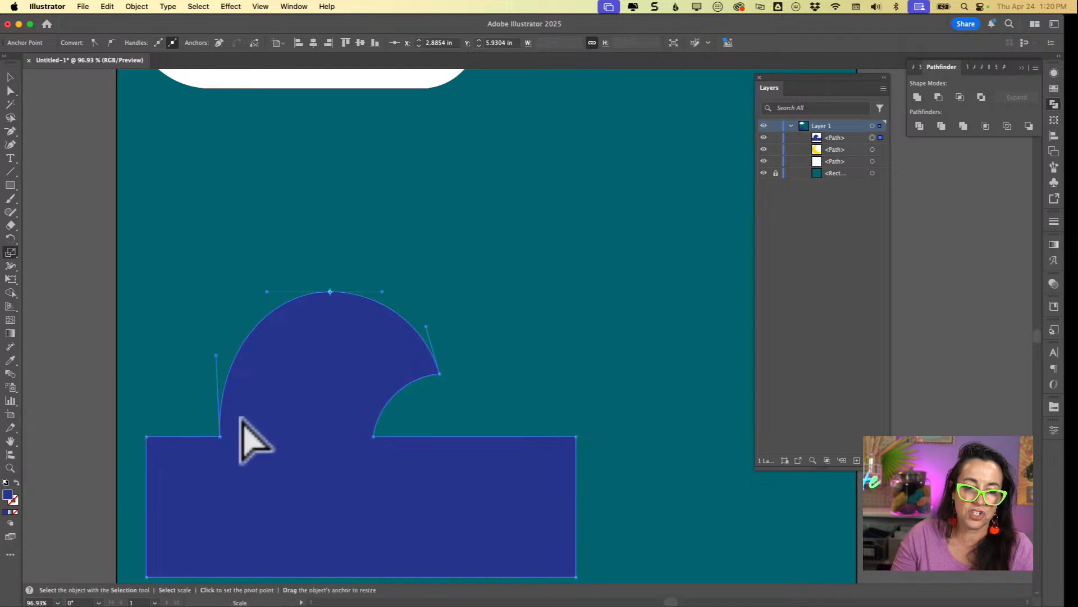
Round the left inner corner out to the rectangle's left edge and the right inner corner to 0.4256 in
{"action": "key", "text": "a"}
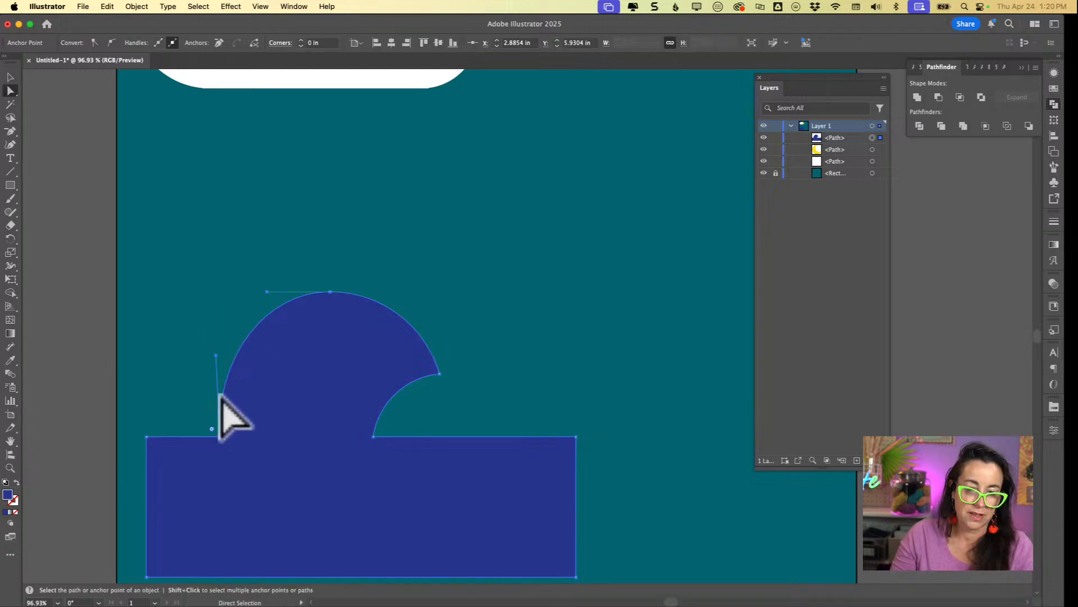
{"action": "left_click_drag", "start_coordinate": [211, 430], "coordinate": [91, 376]}
{"action": "left_click", "coordinate": [374, 396]}
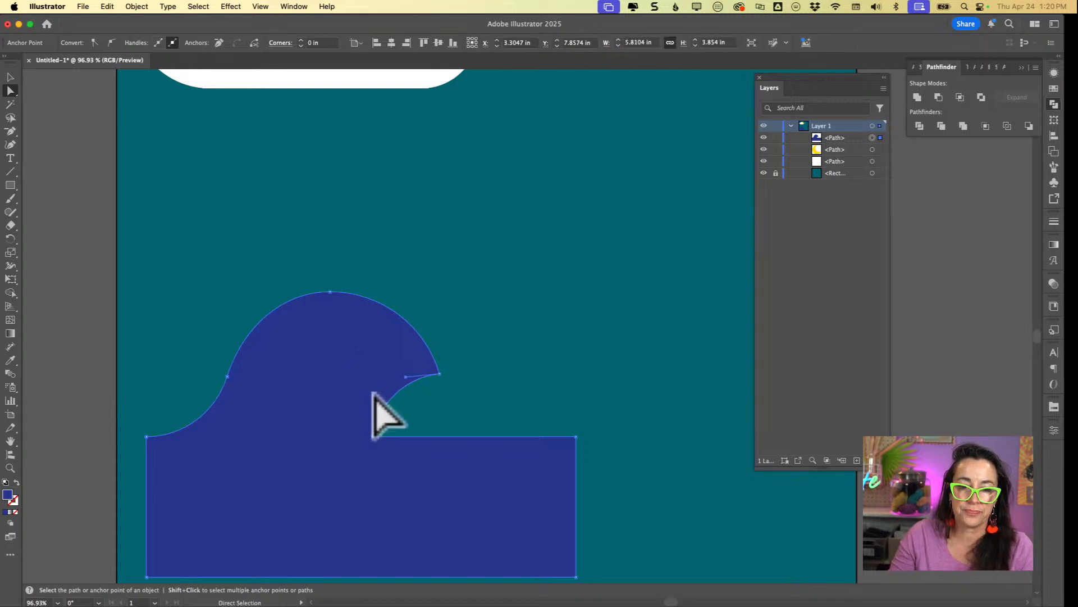
{"action": "left_click_drag", "start_coordinate": [381, 429], "coordinate": [530, 356]}
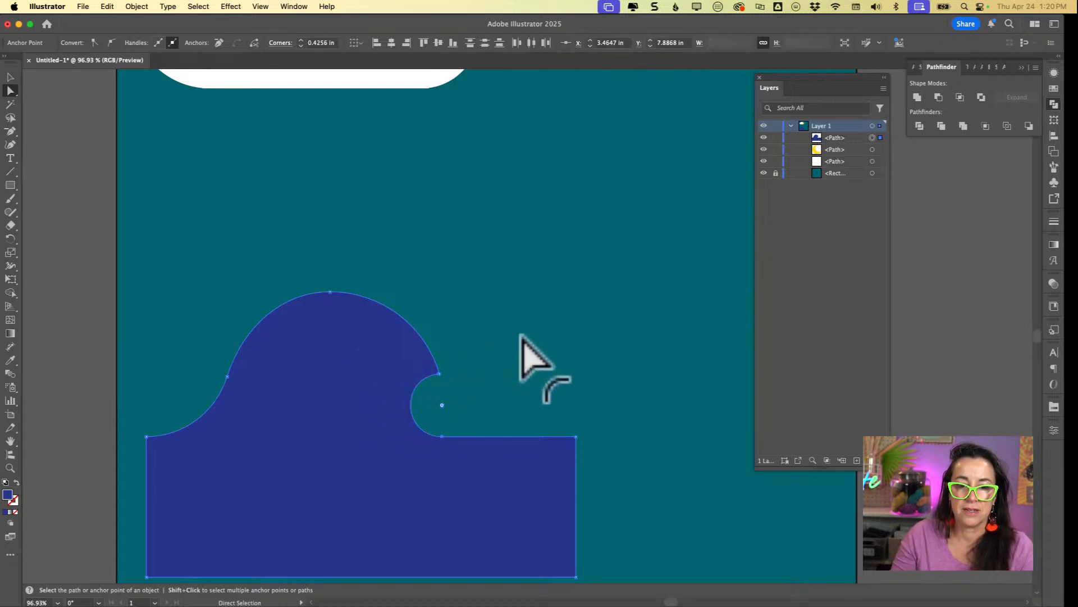
{"action": "left_click", "coordinate": [562, 364]}
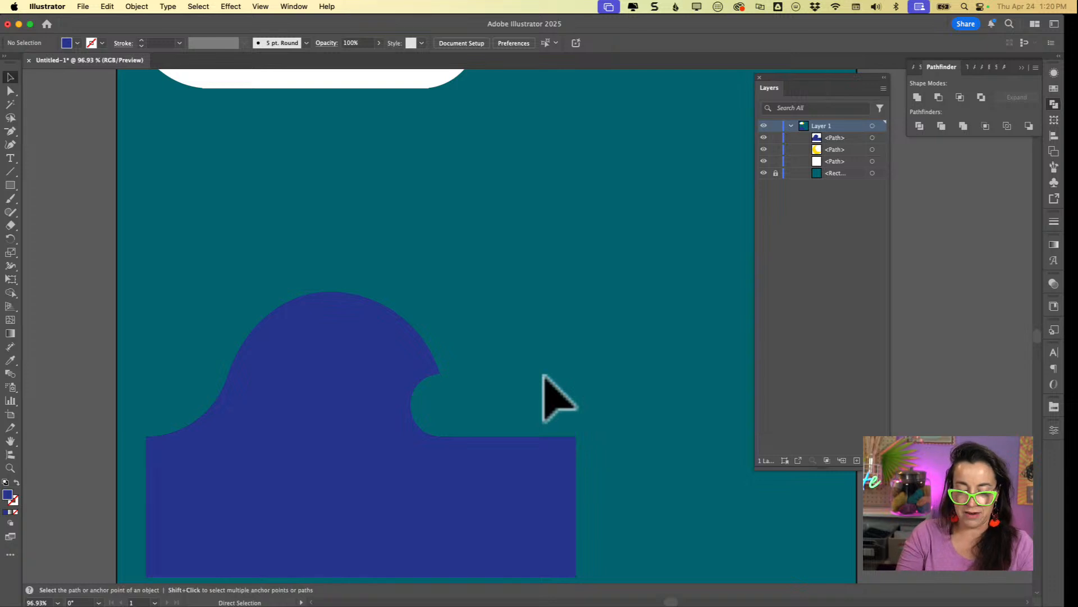
Duplicate the blue wave twice horizontally to form a row of three adjoining waves
{"action": "key", "text": "super+minus"}
{"action": "key", "text": "super+minus"}
{"action": "left_click", "coordinate": [465, 361]}
{"action": "key", "text": "f"}
{"action": "left_click_drag", "start_coordinate": [433, 361], "coordinate": [662, 366]}
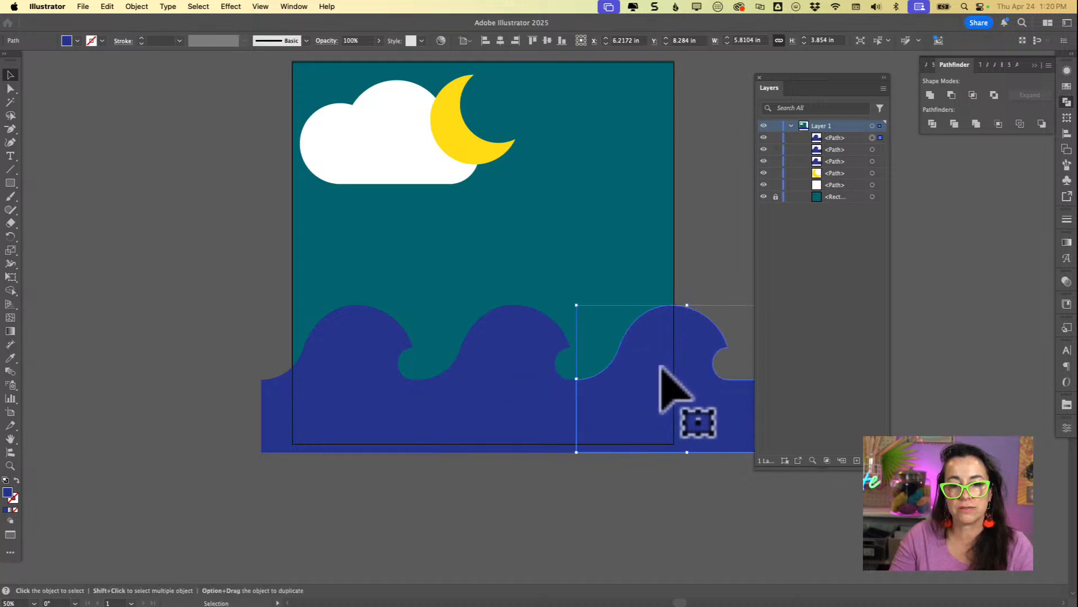
Select all three waves, scale them proportionally to about 10.4 in wide, and place them along the artboard's bottom edge
{"action": "left_click", "coordinate": [531, 367], "text": "shift"}
{"action": "left_click", "coordinate": [321, 379], "text": "shift"}
{"action": "scroll", "coordinate": [480, 363], "scroll_direction": "right", "scroll_amount": 4}
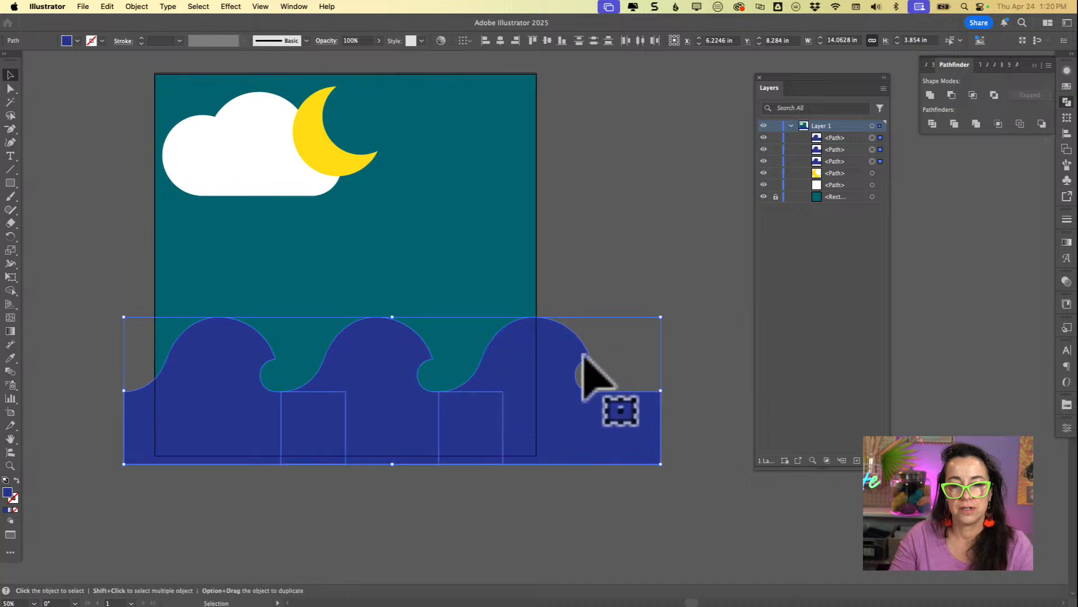
{"action": "left_click_drag", "start_coordinate": [661, 313], "coordinate": [612, 336], "text": "alt+shift"}
{"action": "left_click_drag", "start_coordinate": [523, 397], "coordinate": [478, 411]}
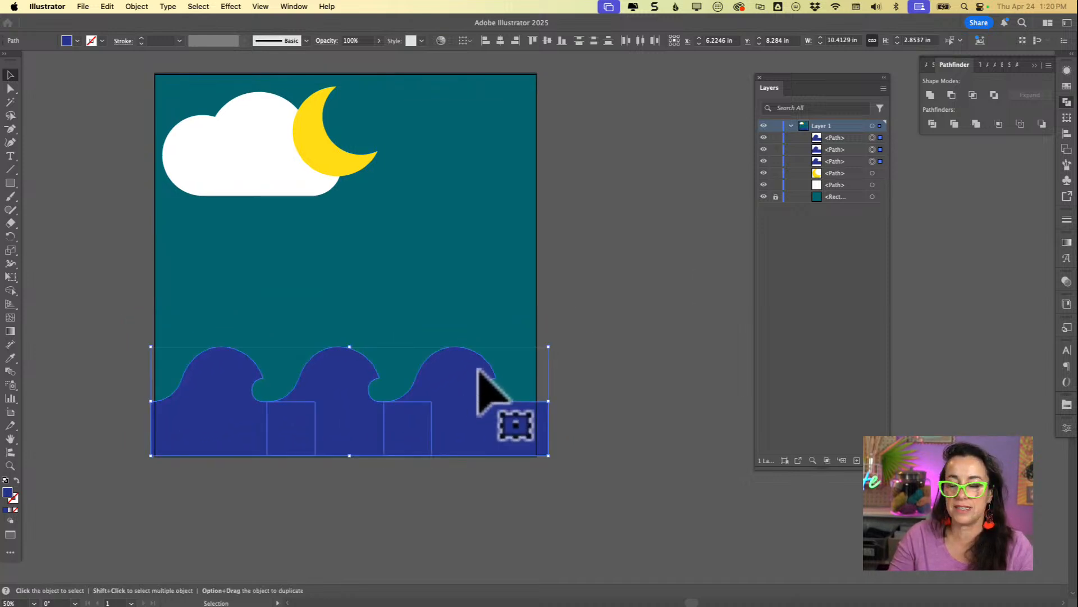
{"action": "left_click", "coordinate": [588, 287]}
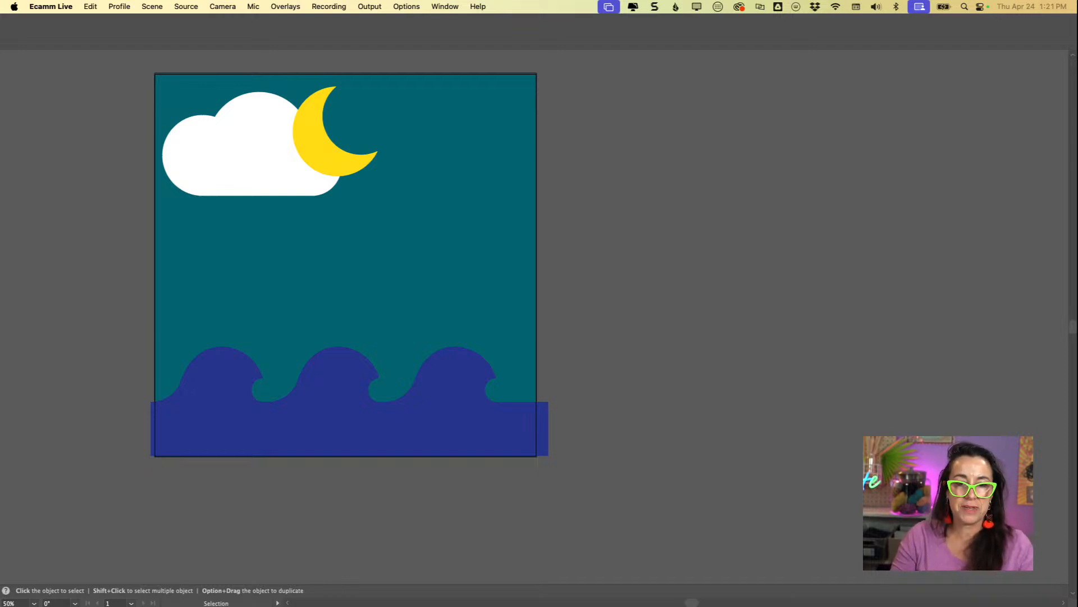
Examine the cloud's corner anchor point where its left and upper bumps meet
{"action": "left_click", "coordinate": [377, 106]}
{"action": "left_click_drag", "start_coordinate": [341, 145], "coordinate": [458, 278]}
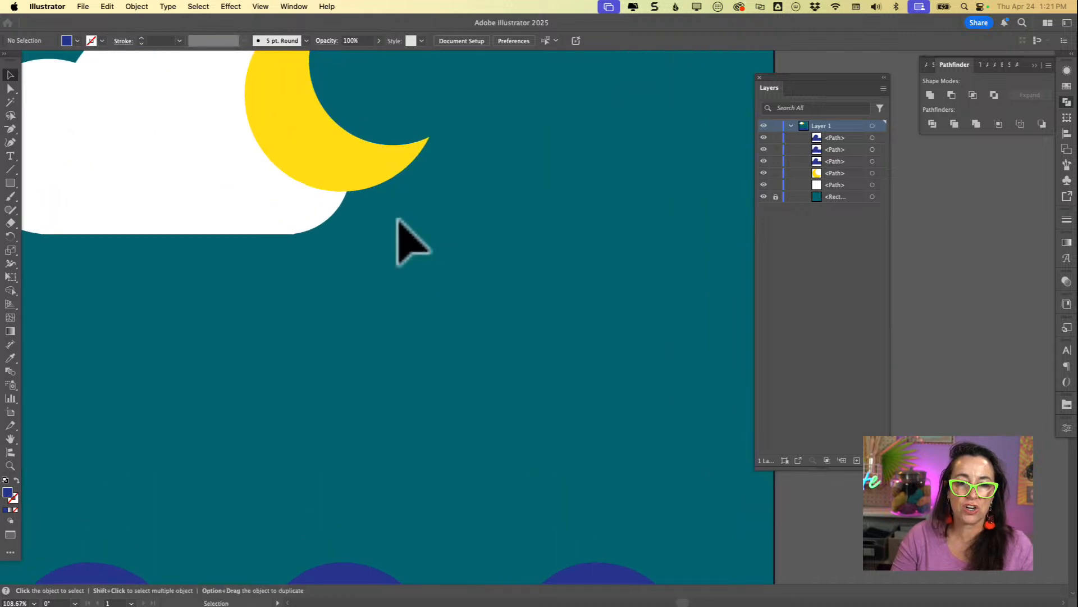
{"action": "scroll", "coordinate": [360, 192], "scroll_direction": "up", "scroll_amount": 5}
{"action": "left_click", "coordinate": [339, 236]}
{"action": "key", "text": "a"}
{"action": "left_click", "coordinate": [169, 204]}
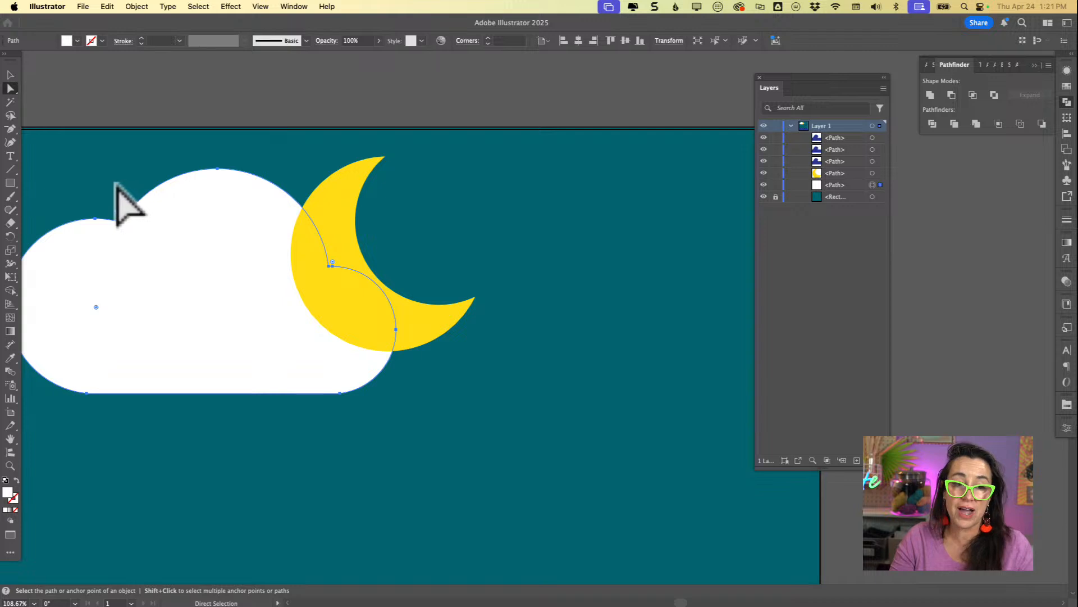
{"action": "left_click", "coordinate": [122, 221]}
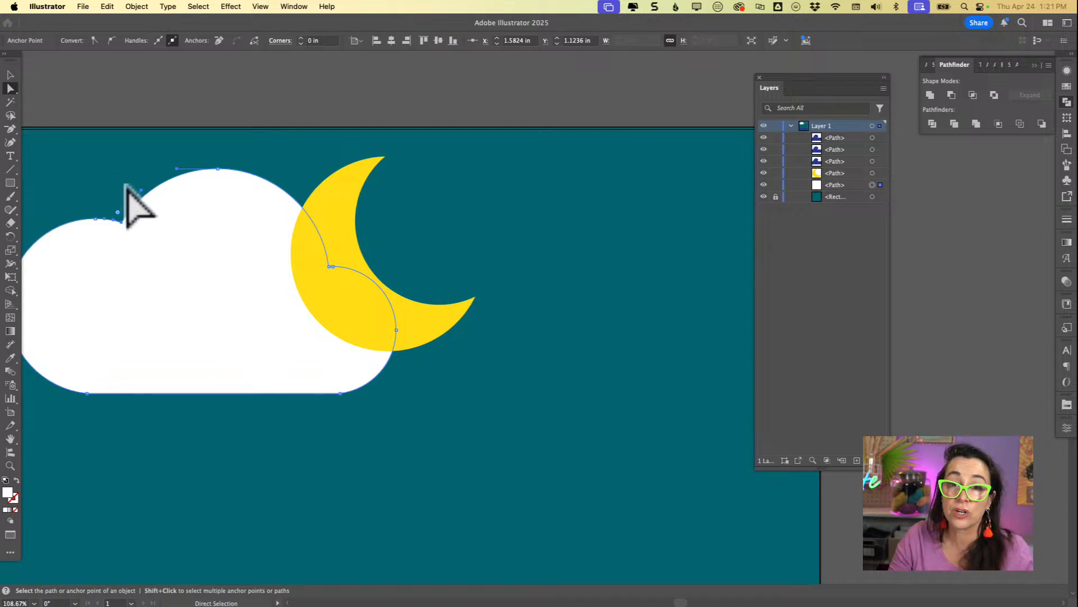
Draw a white square about 1.83 in wide on the teal background, below and to the right of the moon
{"action": "key", "text": "m"}
{"action": "scroll", "coordinate": [353, 261], "scroll_direction": "right", "scroll_amount": 10}
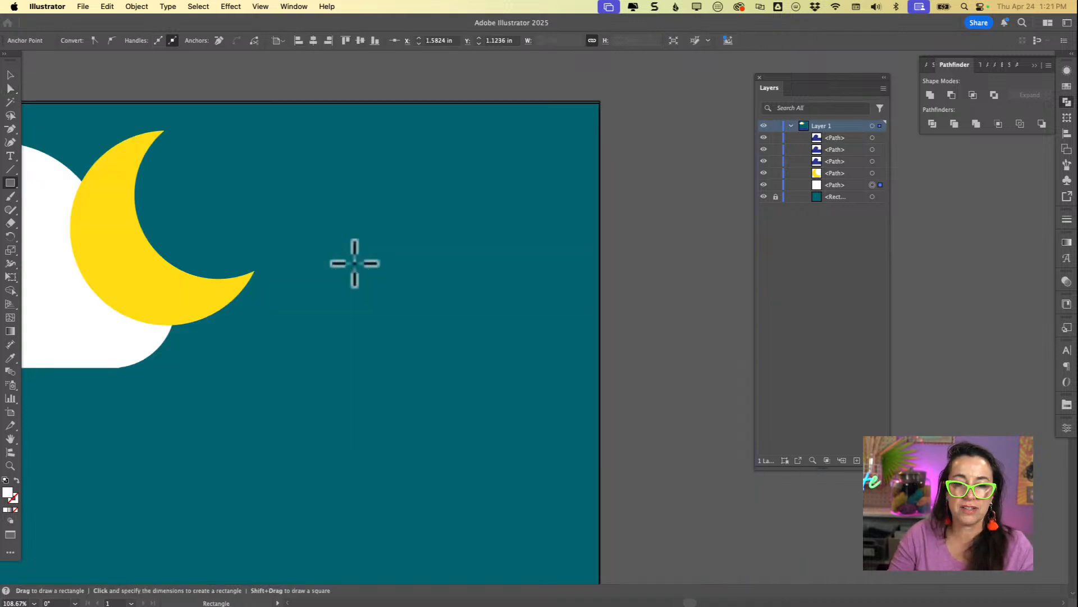
{"action": "left_click_drag", "start_coordinate": [298, 293], "coordinate": [449, 445]}
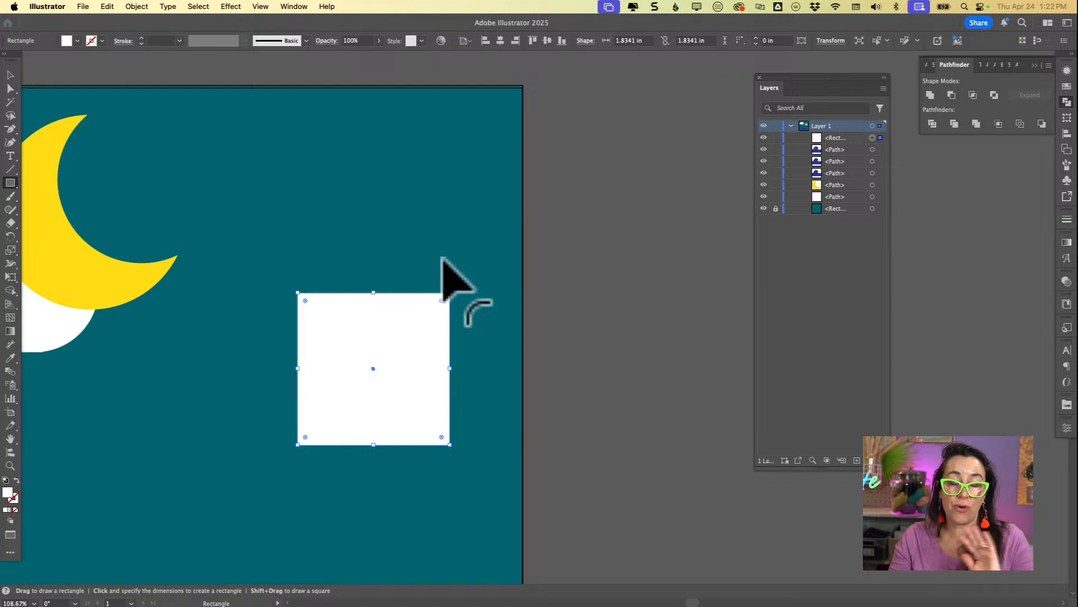
{"action": "left_click_drag", "start_coordinate": [442, 300], "coordinate": [551, 253]}
{"action": "left_click", "coordinate": [515, 267]}
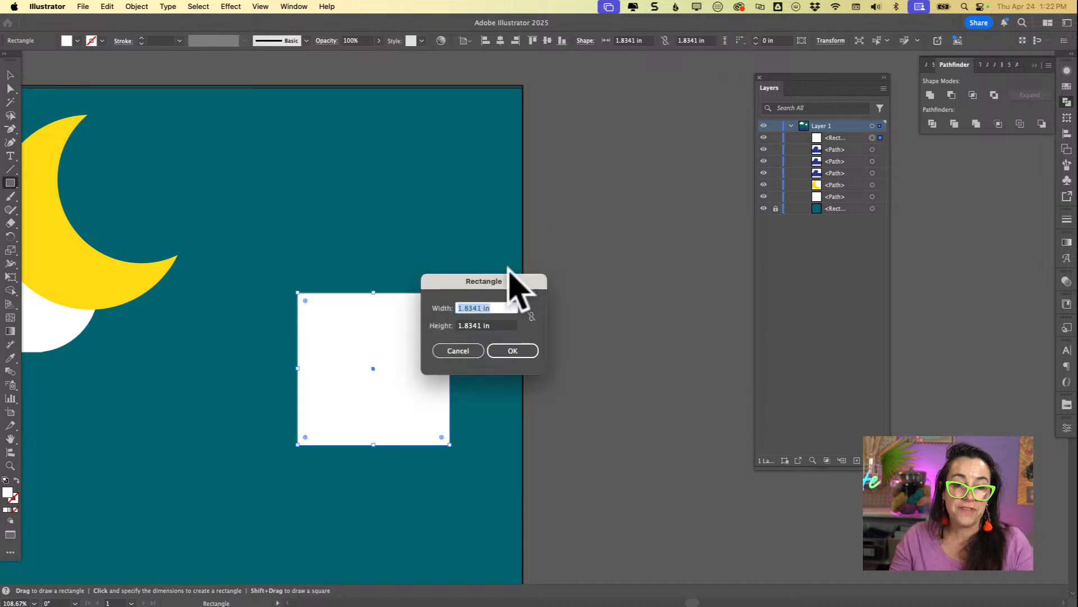
{"action": "left_click", "coordinate": [477, 349]}
Round only the square's upper-right corner to the full 1.8341 in to make a quarter circle
{"action": "key", "text": "a"}
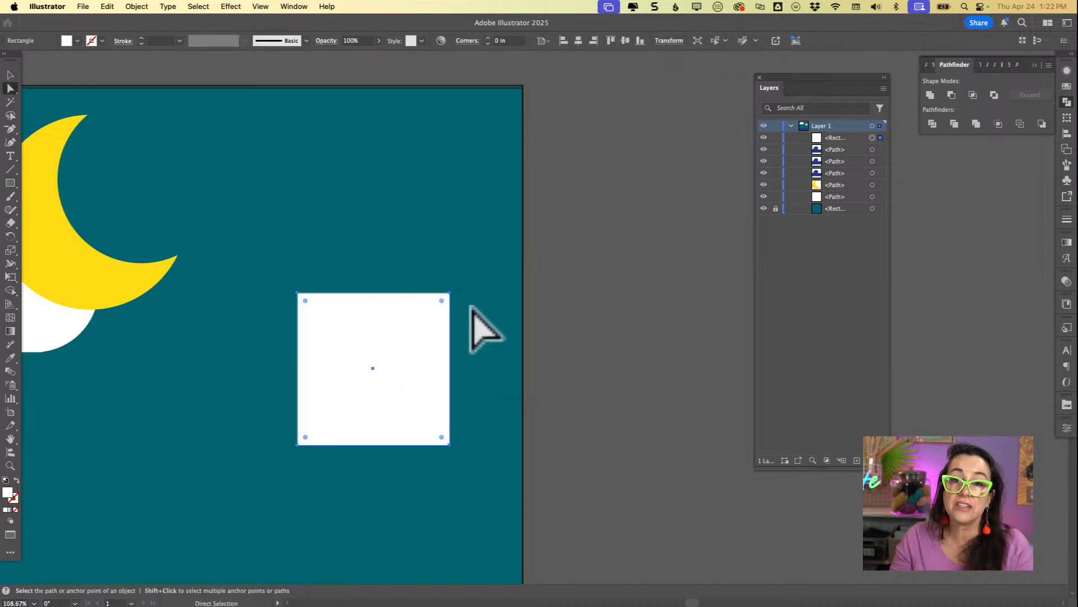
{"action": "left_click", "coordinate": [475, 314]}
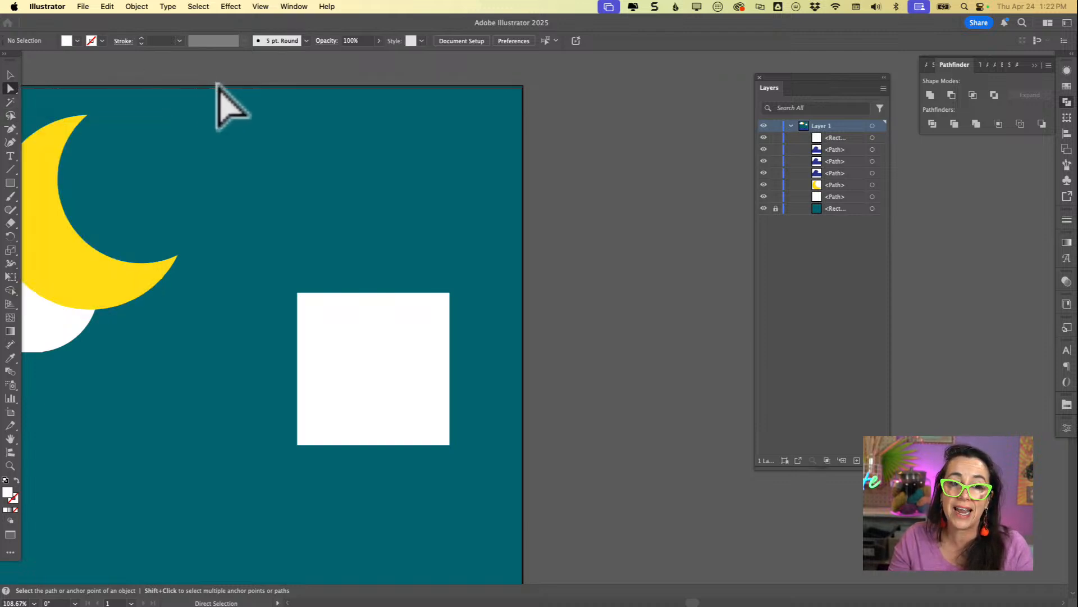
{"action": "left_click", "coordinate": [440, 299]}
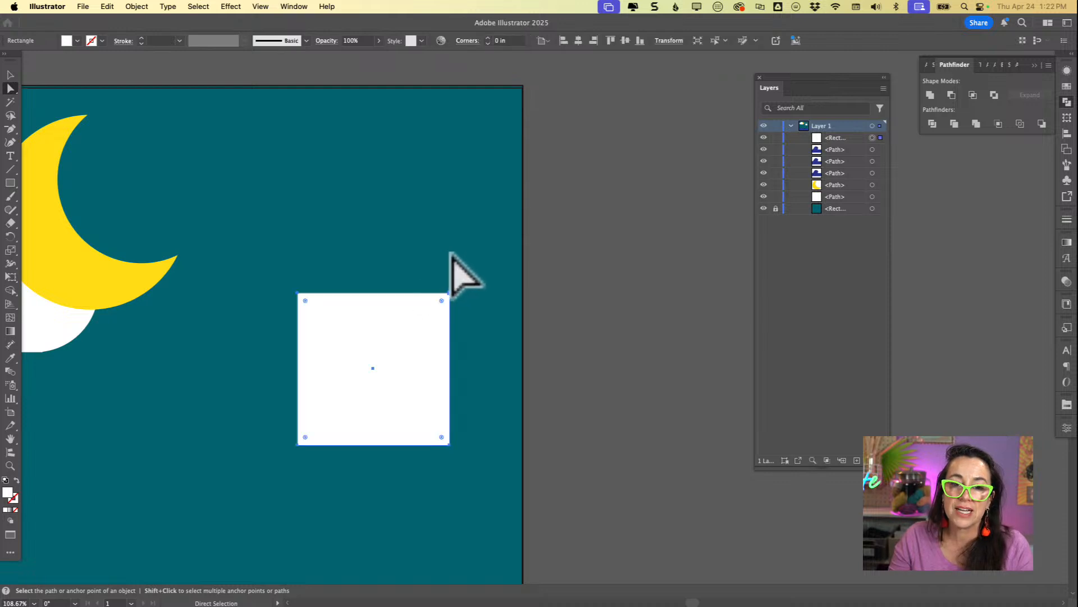
{"action": "left_click", "coordinate": [450, 292]}
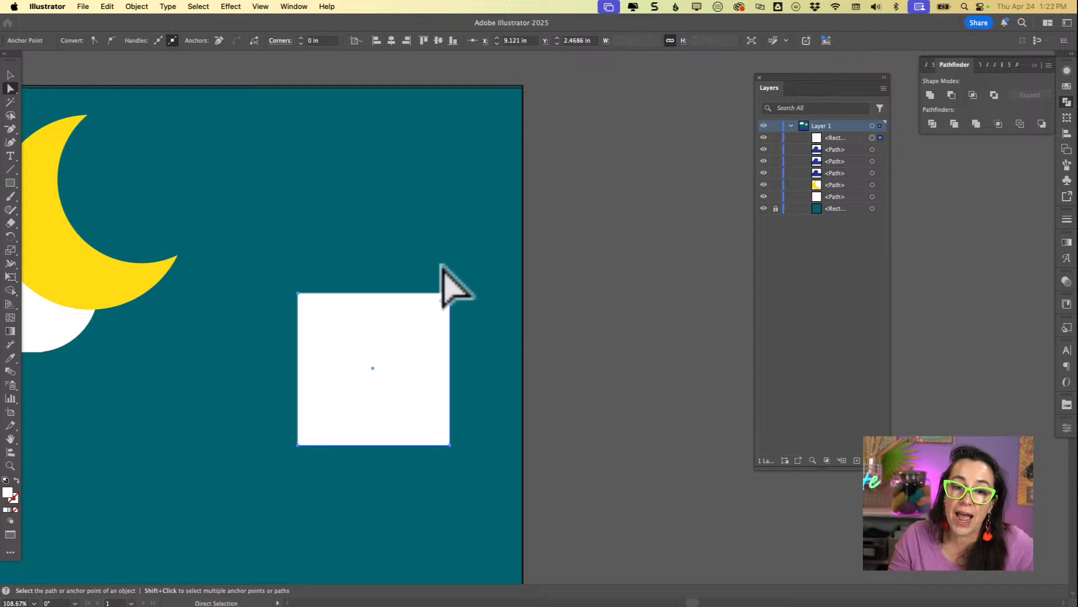
{"action": "left_click_drag", "start_coordinate": [441, 301], "coordinate": [275, 482]}
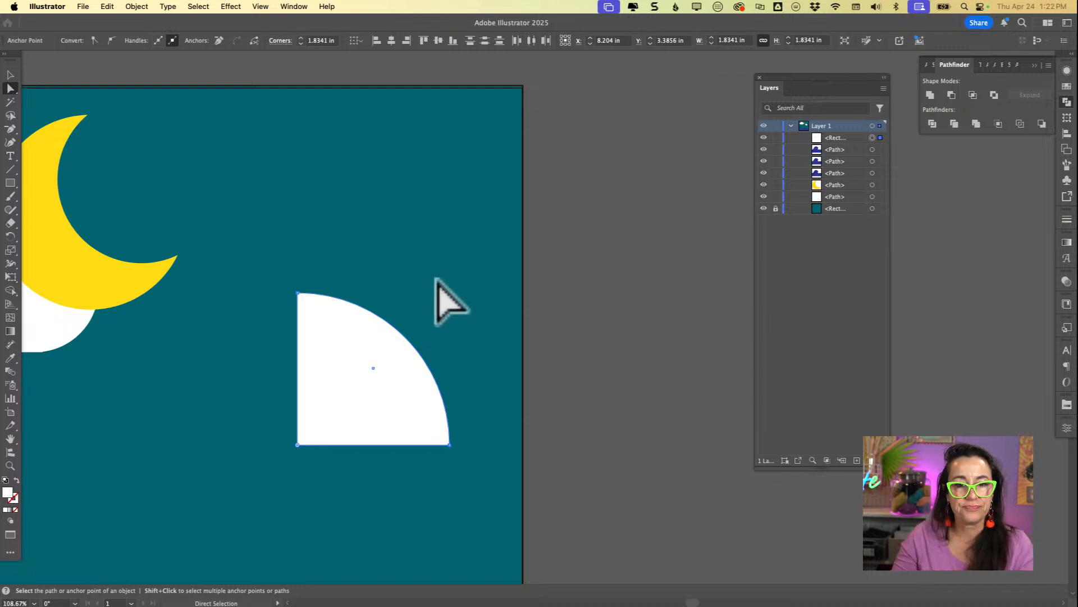
Delete the white quarter-circle shape
{"action": "key", "text": "super+minus"}
{"action": "key", "text": "super+minus"}
{"action": "key", "text": "super+minus"}
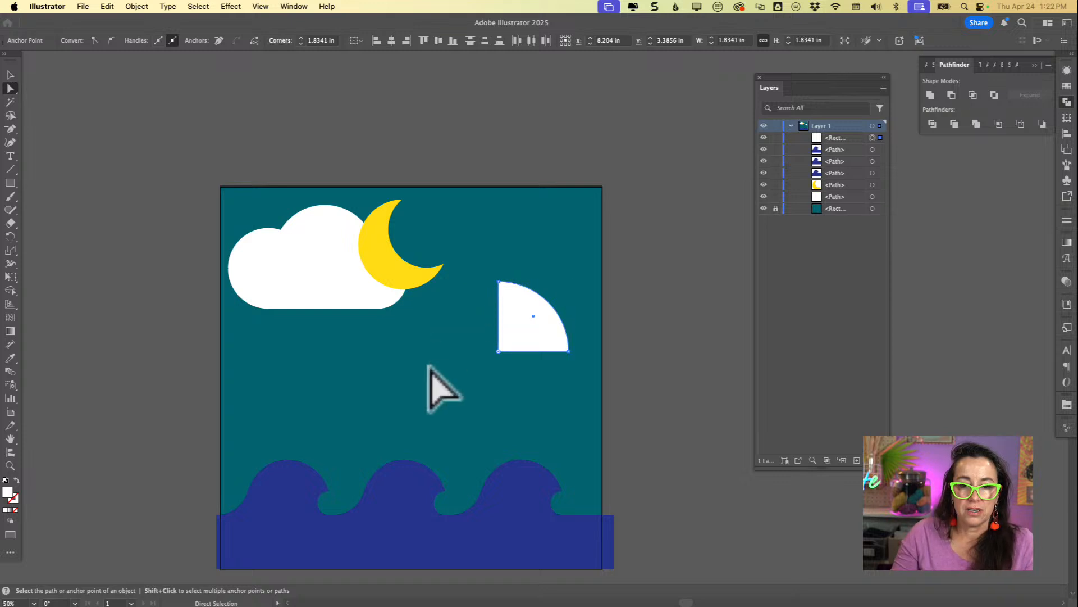
{"action": "scroll", "coordinate": [432, 354], "scroll_direction": "down", "scroll_amount": 3}
{"action": "key", "text": "v"}
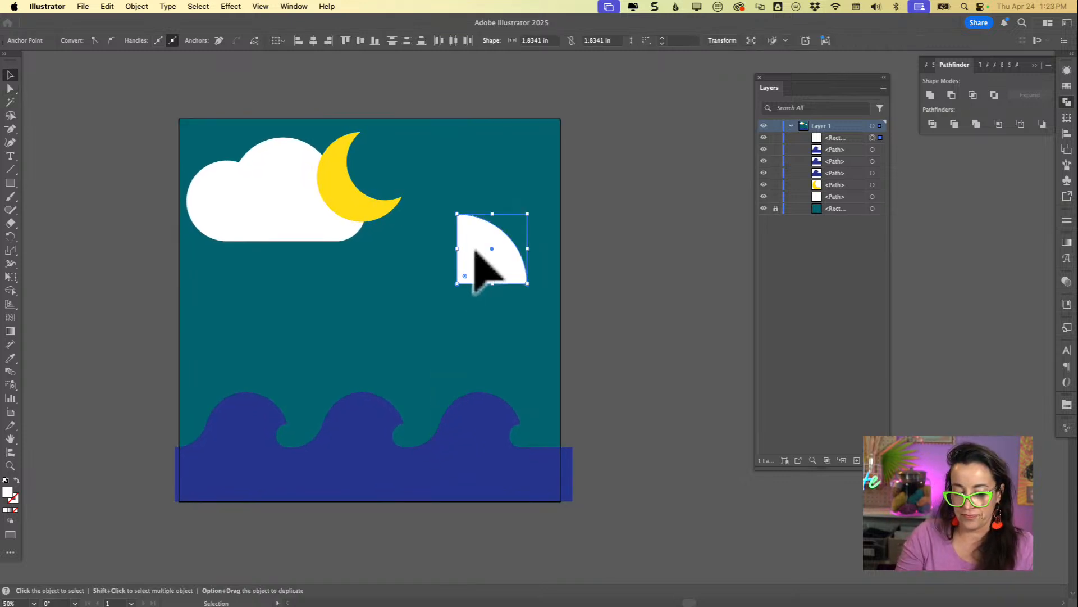
{"action": "key", "text": "minus"}
{"action": "key", "text": "v"}
{"action": "left_click", "coordinate": [505, 230]}
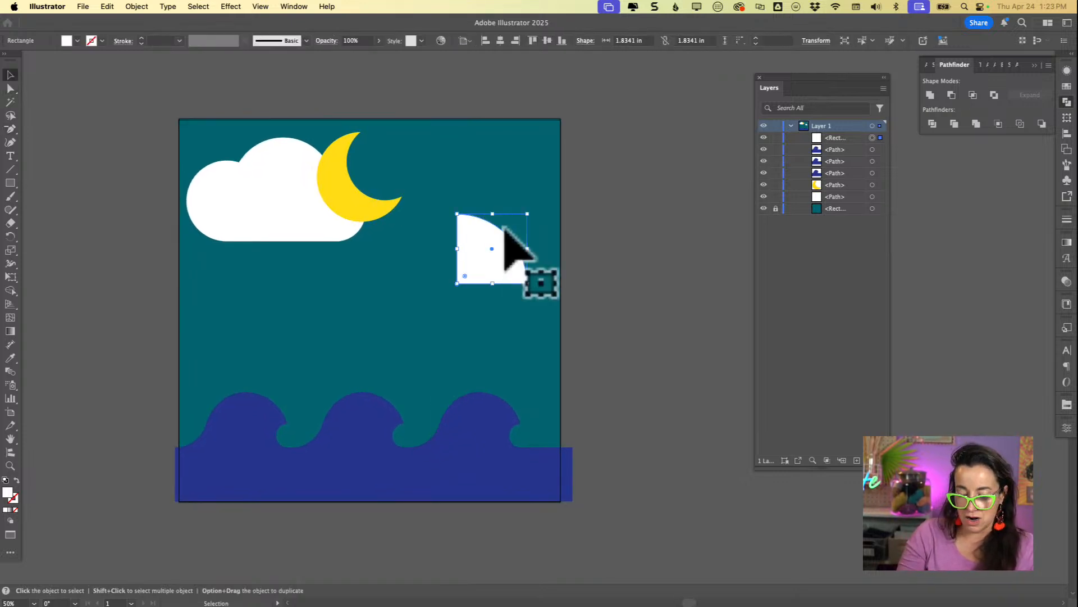
{"action": "key", "text": "Delete"}
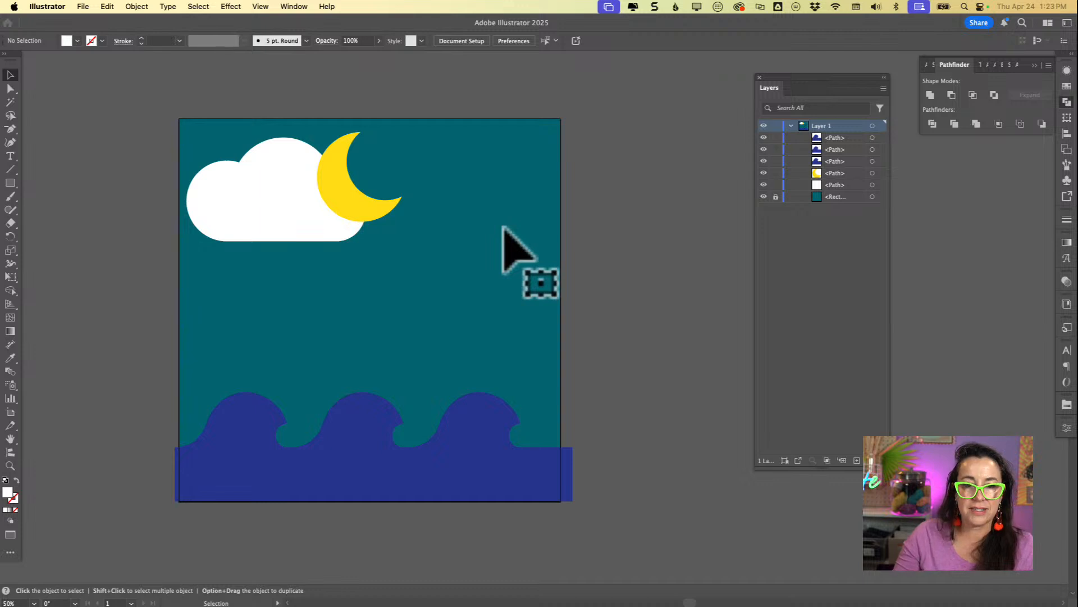
Select the three blue waves and move them off the artboard to the right
{"action": "left_click", "coordinate": [496, 422]}
{"action": "left_click", "coordinate": [368, 427], "text": "shift"}
{"action": "left_click", "coordinate": [231, 428], "text": "shift"}
{"action": "left_click_drag", "start_coordinate": [231, 428], "coordinate": [831, 467]}
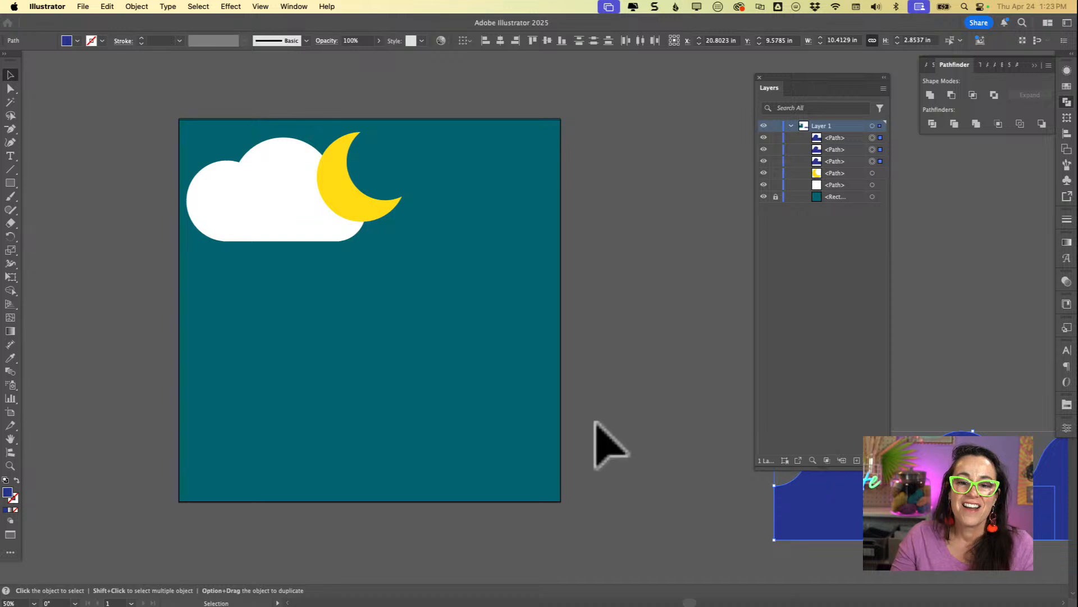
{"action": "scroll", "coordinate": [596, 423], "scroll_direction": "up", "scroll_amount": 2}
{"action": "scroll", "coordinate": [596, 422], "scroll_direction": "right", "scroll_amount": 2}
{"action": "left_click", "coordinate": [226, 330]}
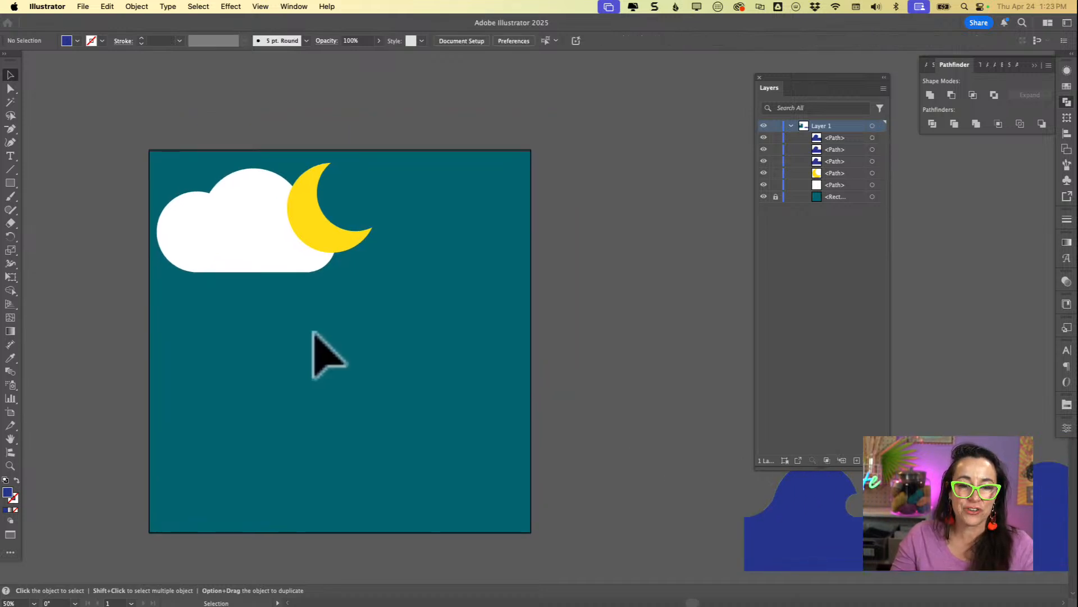
Set the fill to orange and draw a circle about 4.98 in wide below the cloud and moon
{"action": "key", "text": "super+equal"}
{"action": "scroll", "coordinate": [314, 332], "scroll_direction": "left", "scroll_amount": 3}
{"action": "scroll", "coordinate": [314, 332], "scroll_direction": "down", "scroll_amount": 3}
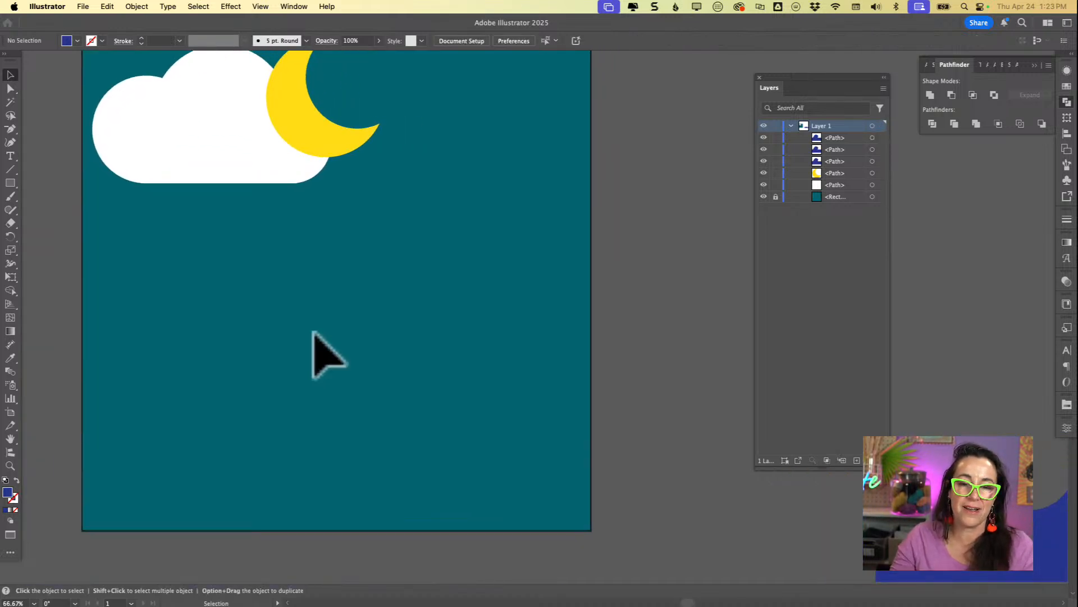
{"action": "scroll", "coordinate": [313, 332], "scroll_direction": "up", "scroll_amount": 1}
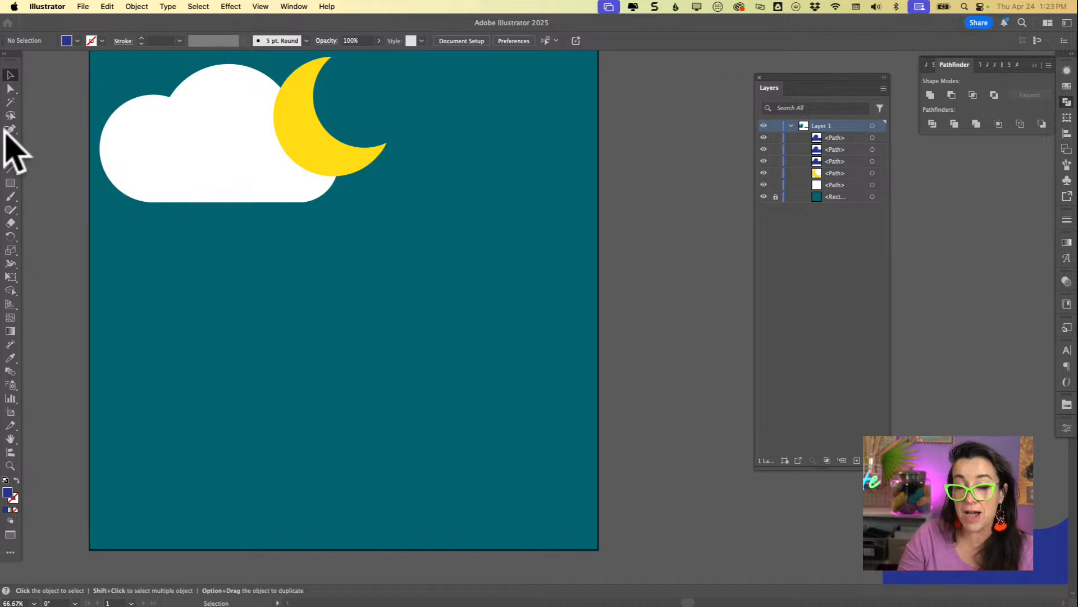
{"action": "key", "text": "l"}
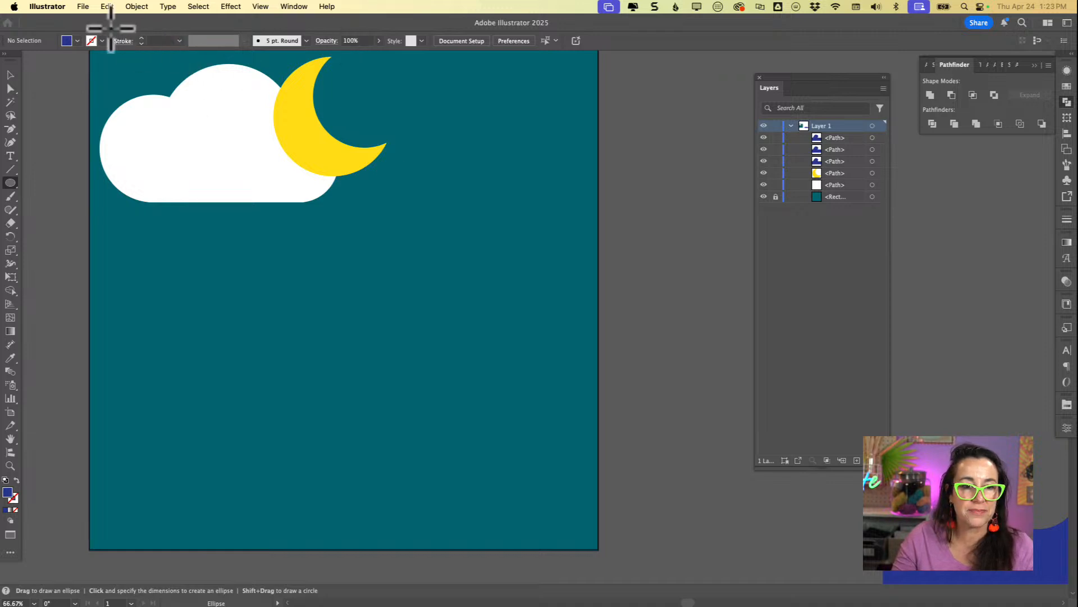
{"action": "left_click", "coordinate": [76, 40]}
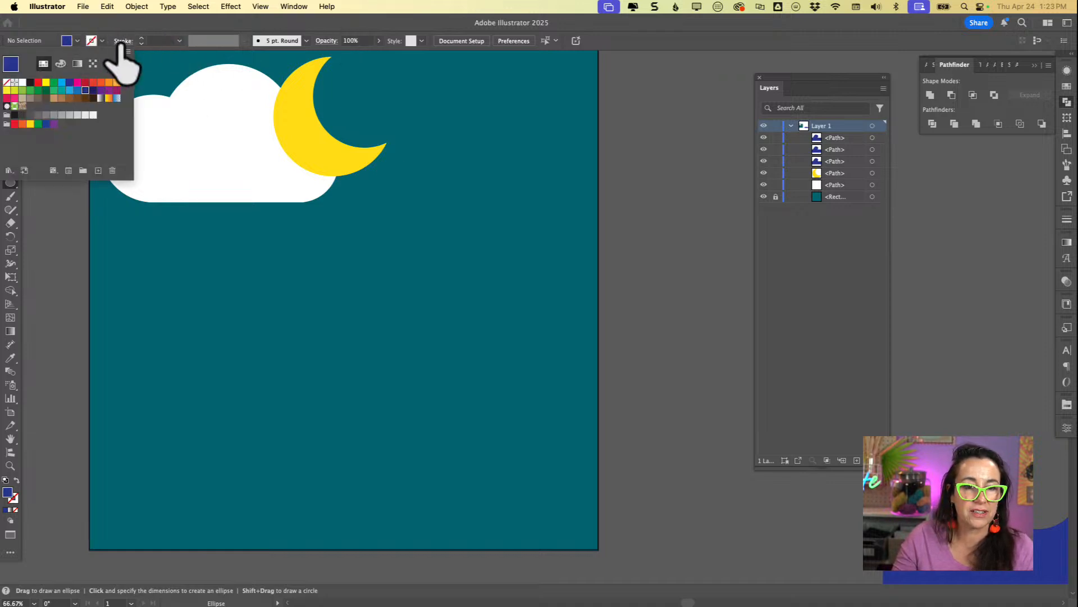
{"action": "left_click", "coordinate": [116, 82]}
{"action": "left_click", "coordinate": [306, 234]}
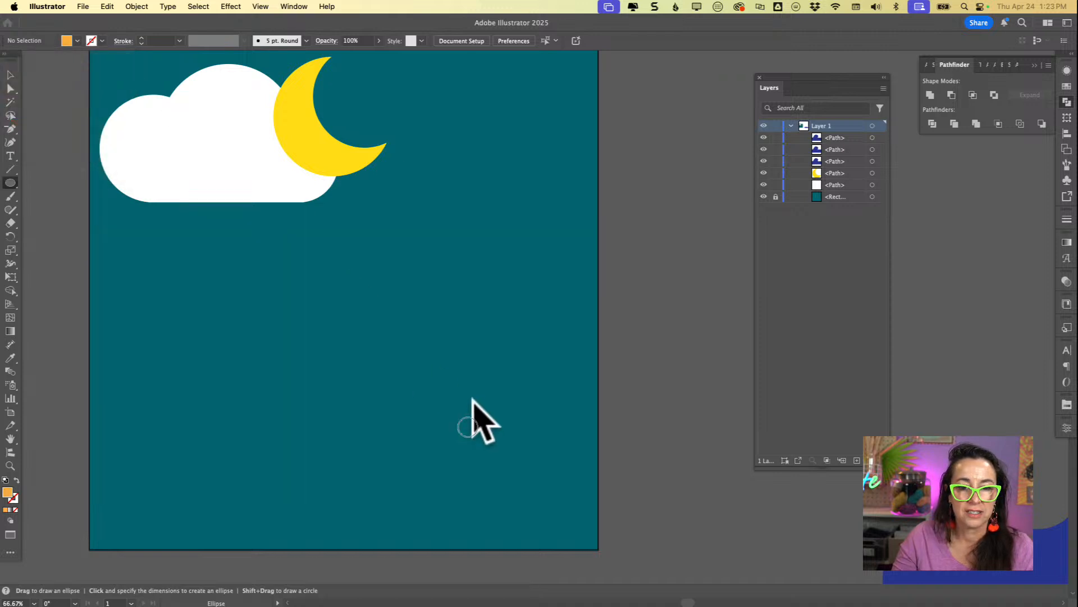
{"action": "left_click_drag", "start_coordinate": [292, 275], "coordinate": [565, 403]}
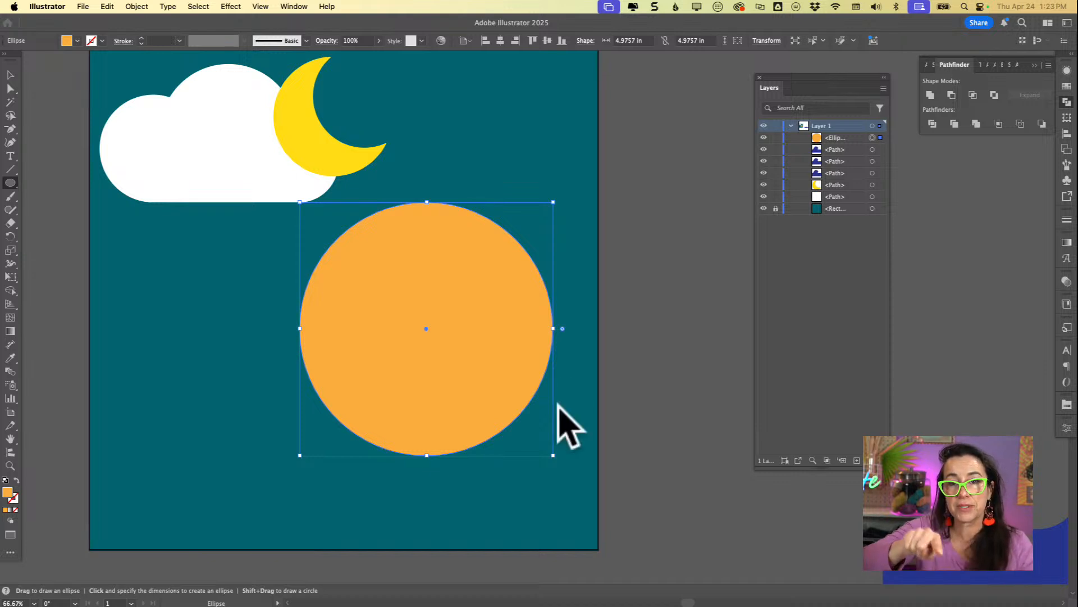
Draw a circle about 2.07 in wide over the large circle's lower left and duplicate it into a horizontal row of three
{"action": "left_click_drag", "start_coordinate": [280, 338], "coordinate": [386, 416]}
{"action": "key", "text": "v"}
{"action": "left_click_drag", "start_coordinate": [349, 336], "coordinate": [368, 311]}
{"action": "left_click", "coordinate": [354, 354]}
{"action": "left_click_drag", "start_coordinate": [351, 314], "coordinate": [554, 315]}
Show the artwork as outlines and center the middle small circle horizontally within the large circle
{"action": "key", "text": "super+y"}
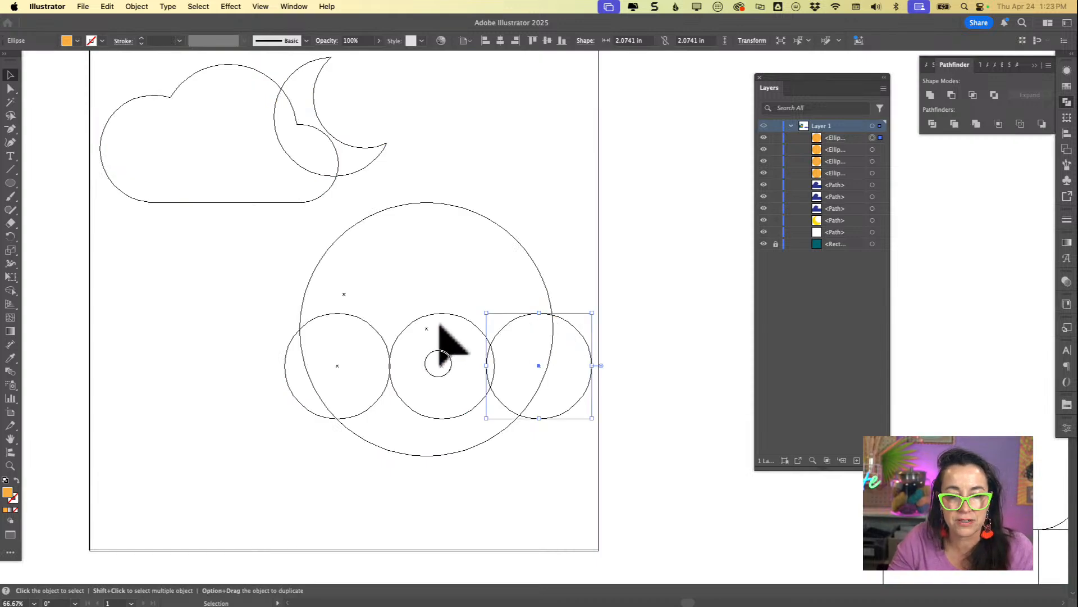
{"action": "left_click", "coordinate": [444, 326]}
{"action": "left_click_drag", "start_coordinate": [443, 328], "coordinate": [426, 330]}
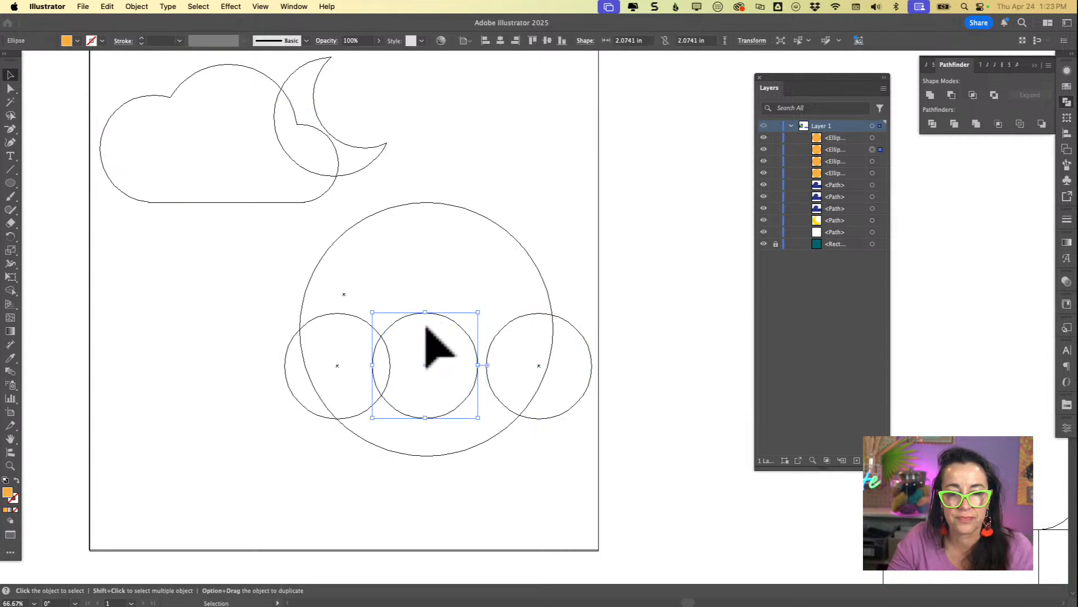
{"action": "left_click", "coordinate": [446, 174], "text": "shift"}
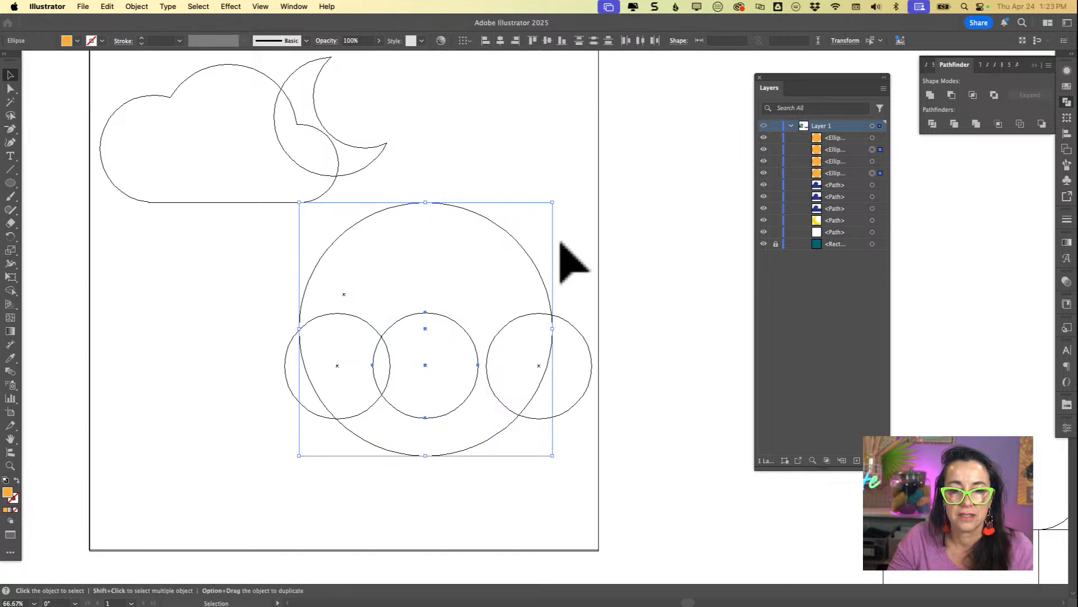
{"action": "left_click", "coordinate": [577, 296]}
{"action": "left_click", "coordinate": [577, 329]}
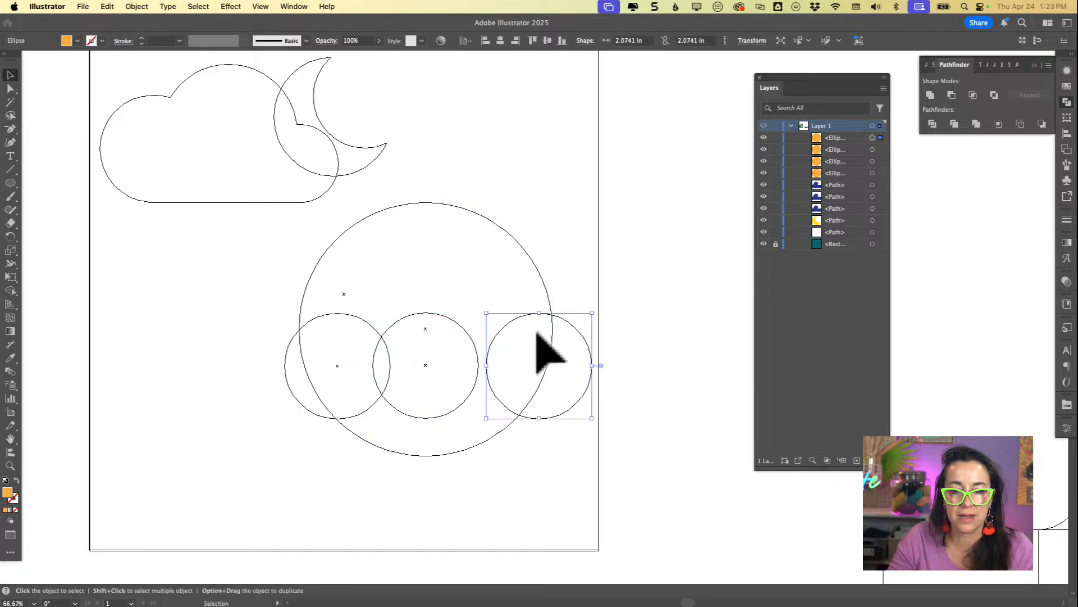
Move the right and left small circles so that their edges touch the middle one
{"action": "left_click_drag", "start_coordinate": [538, 365], "coordinate": [534, 365]}
{"action": "left_click_drag", "start_coordinate": [534, 326], "coordinate": [528, 329]}
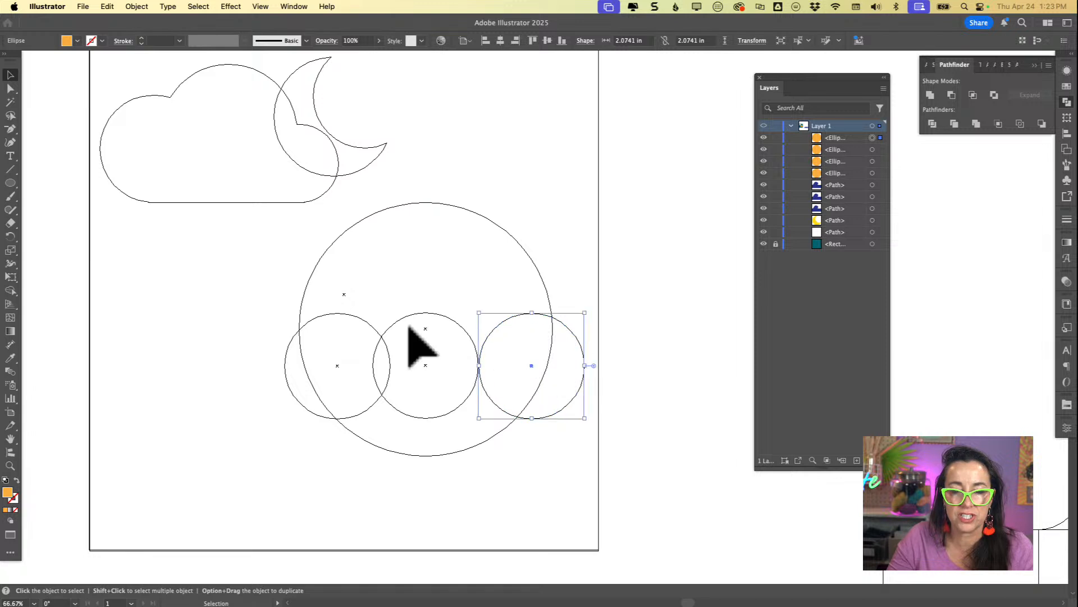
{"action": "left_click", "coordinate": [337, 365]}
{"action": "left_click_drag", "start_coordinate": [337, 365], "coordinate": [320, 365]}
{"action": "left_click", "coordinate": [595, 288]}
Return the artwork to full-color preview and select all four orange circles
{"action": "key", "text": "super+space"}
{"action": "left_click_drag", "start_coordinate": [399, 329], "coordinate": [474, 378]}
{"action": "key", "text": "super+0"}
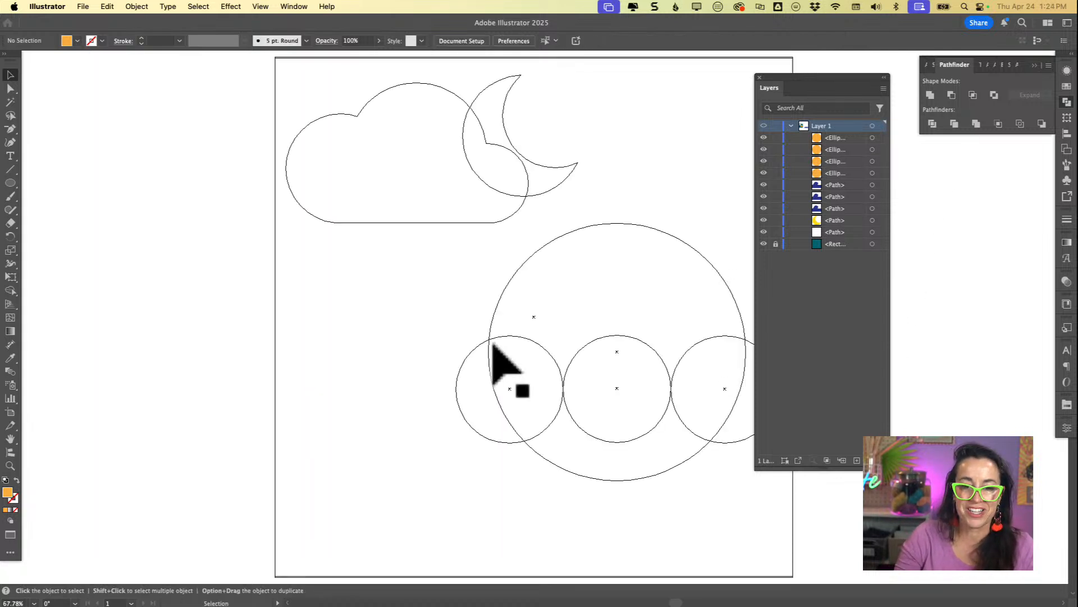
{"action": "key", "text": "super+y"}
{"action": "scroll", "coordinate": [506, 344], "scroll_direction": "right", "scroll_amount": 8}
{"action": "scroll", "coordinate": [505, 344], "scroll_direction": "down", "scroll_amount": 1}
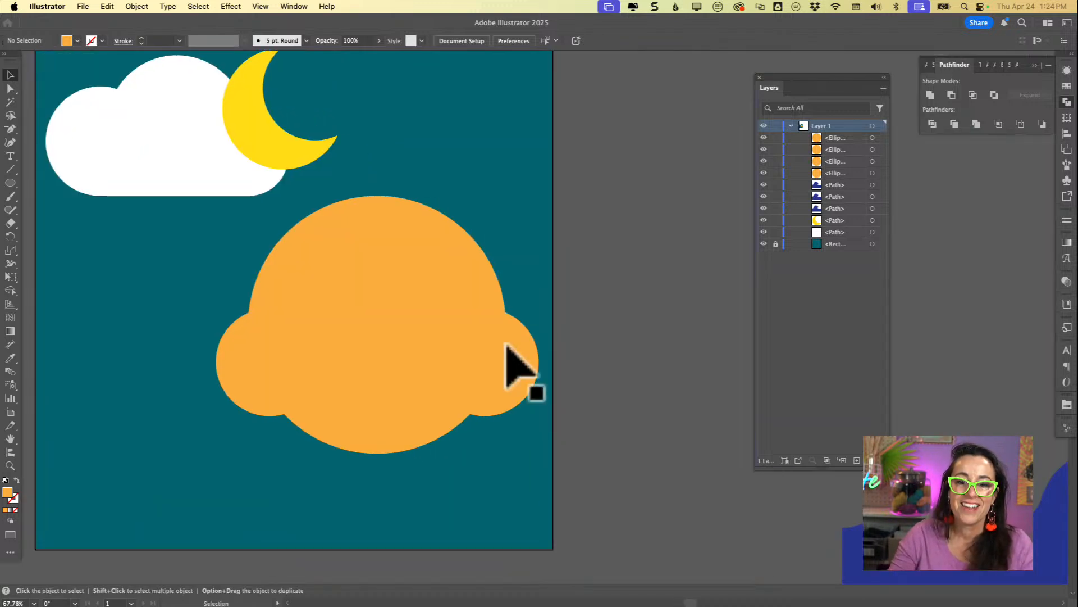
{"action": "left_click_drag", "start_coordinate": [568, 250], "coordinate": [234, 437]}
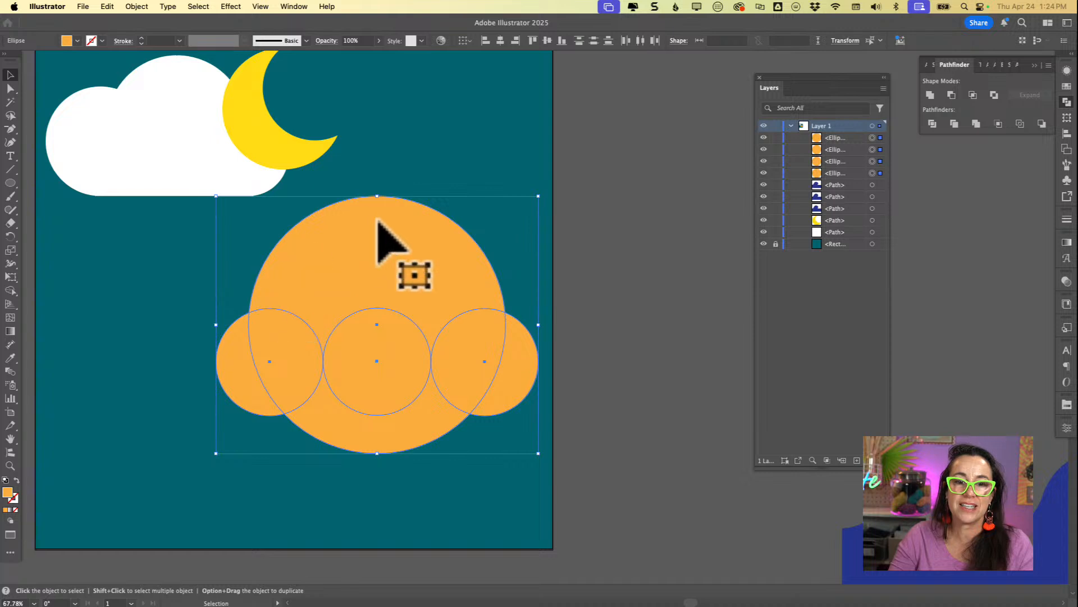
Show the artwork as outlines and move the left and right small circles inward so they slightly overlap the middle one
{"action": "left_click", "coordinate": [127, 323]}
{"action": "left_click", "coordinate": [275, 325]}
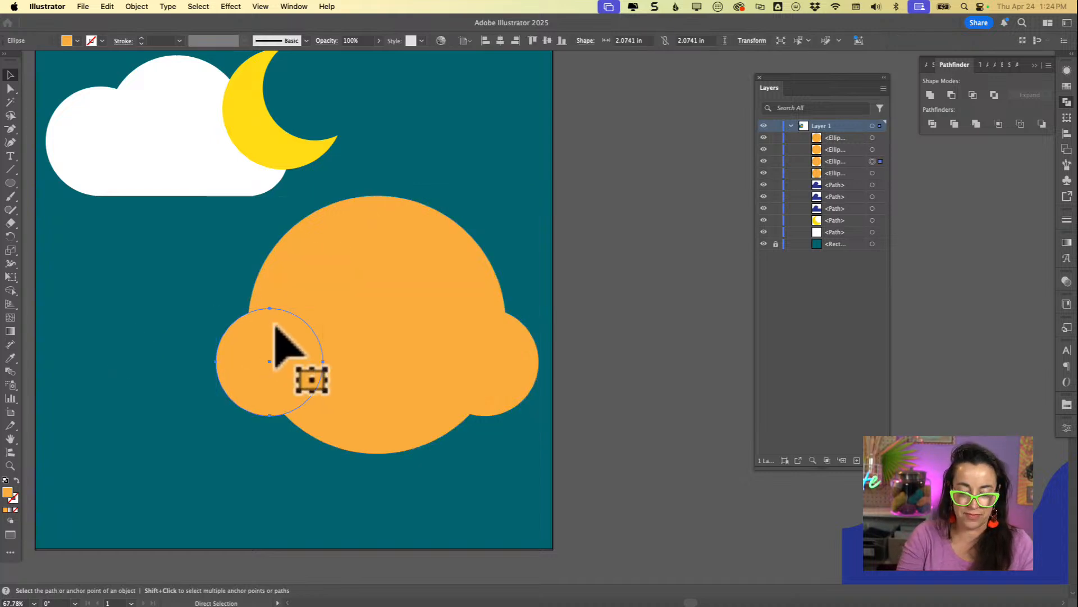
{"action": "key", "text": "super+y"}
{"action": "left_click", "coordinate": [283, 325]}
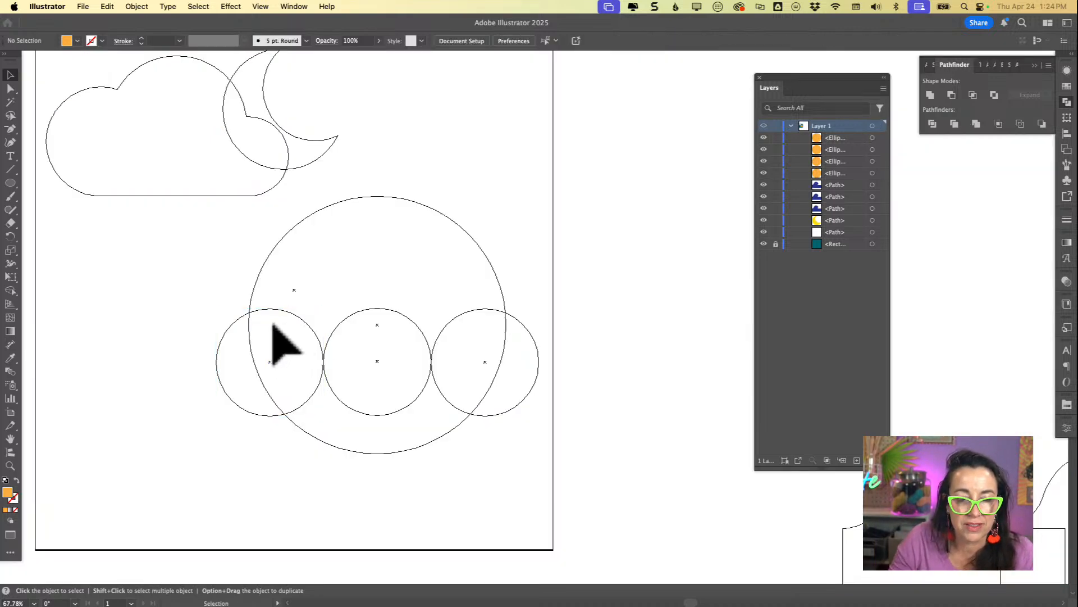
{"action": "left_click_drag", "start_coordinate": [269, 361], "coordinate": [275, 361]}
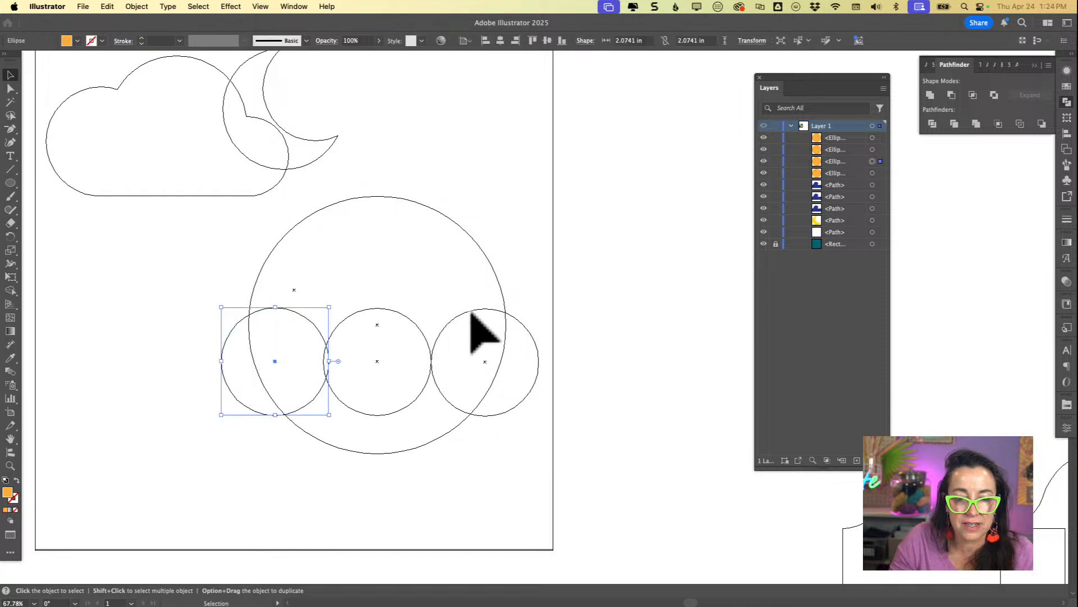
{"action": "left_click", "coordinate": [485, 361]}
{"action": "left_click_drag", "start_coordinate": [485, 362], "coordinate": [478, 362]}
Select all four orange circles in full-color preview and cut away the small circles and the lower arc with Shape Builder, leaving an umbrella canopy
{"action": "left_click_drag", "start_coordinate": [538, 231], "coordinate": [241, 368]}
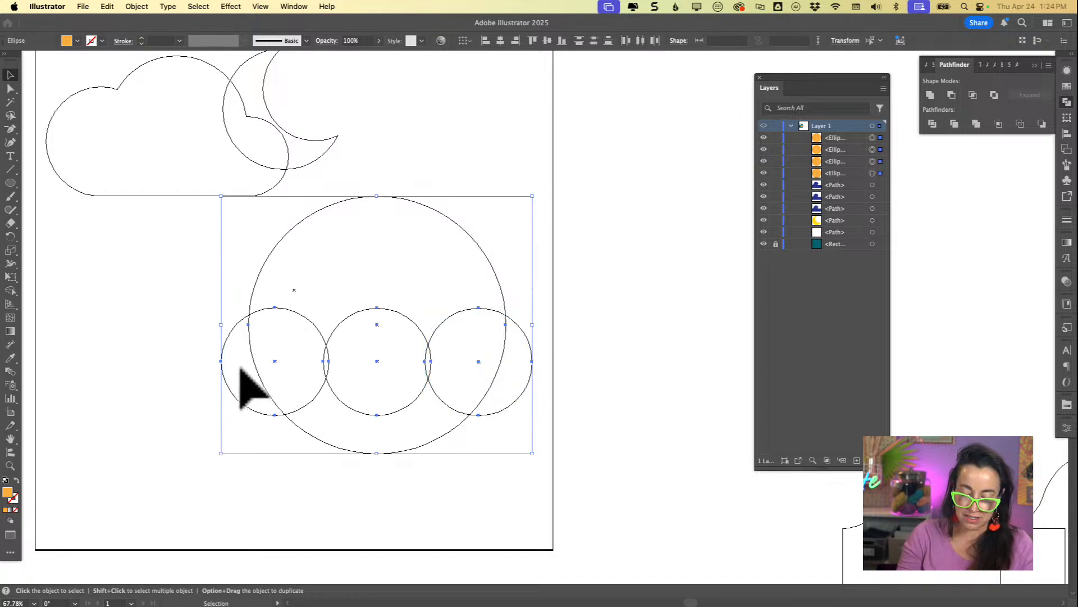
{"action": "key", "text": "super+y"}
{"action": "key", "text": "shift+m"}
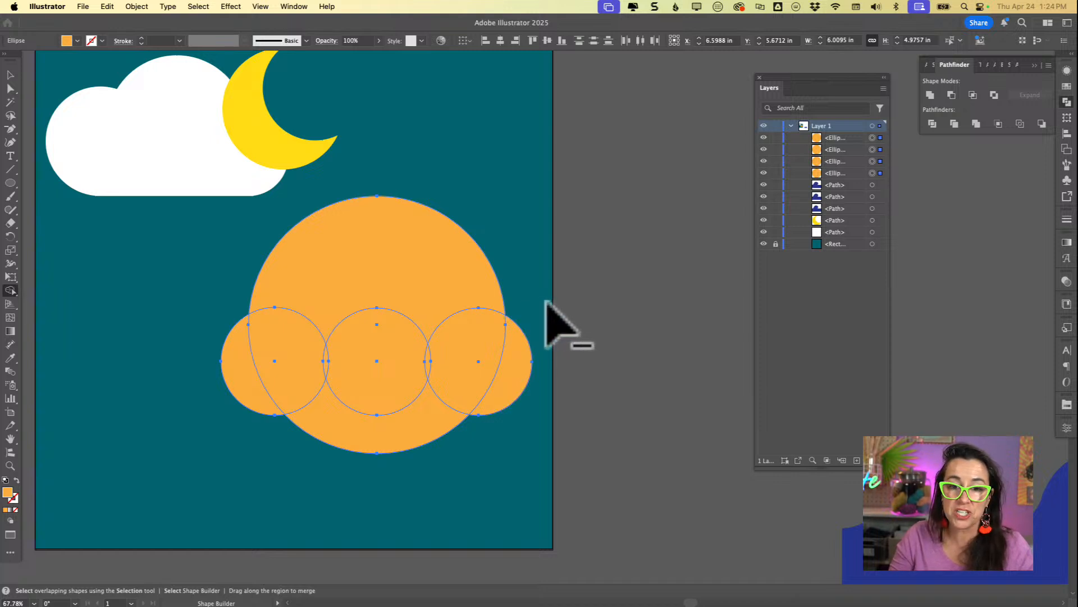
{"action": "mouse_move", "coordinate": [546, 341]}
{"action": "left_mouse_down"}
{"action": "mouse_move", "coordinate": [420, 357]}
{"action": "mouse_move", "coordinate": [404, 380]}
{"action": "mouse_move", "coordinate": [366, 383]}
{"action": "mouse_move", "coordinate": [296, 360]}
{"action": "mouse_move", "coordinate": [259, 380]}
{"action": "mouse_move", "coordinate": [262, 398]}
{"action": "mouse_move", "coordinate": [474, 427]}
{"action": "mouse_move", "coordinate": [475, 384]}
{"action": "mouse_move", "coordinate": [402, 429]}
{"action": "mouse_move", "coordinate": [325, 396]}
{"action": "left_mouse_up"}
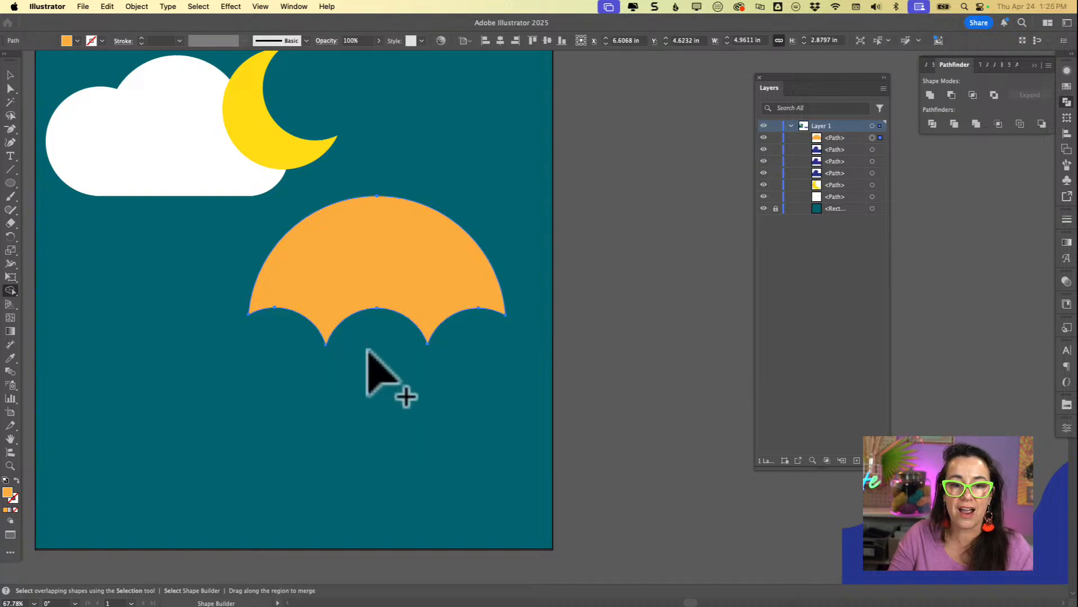
Move the orange umbrella canopy slightly down and left, leaving more space below the moon
{"action": "left_click", "coordinate": [10, 74]}
{"action": "key", "text": "space"}
{"action": "mouse_move", "coordinate": [425, 258]}
{"action": "left_mouse_down"}
{"action": "mouse_move", "coordinate": [390, 297]}
{"action": "mouse_move", "coordinate": [432, 247]}
{"action": "mouse_move", "coordinate": [408, 264]}
{"action": "left_mouse_up"}
{"action": "key", "text": "space"}
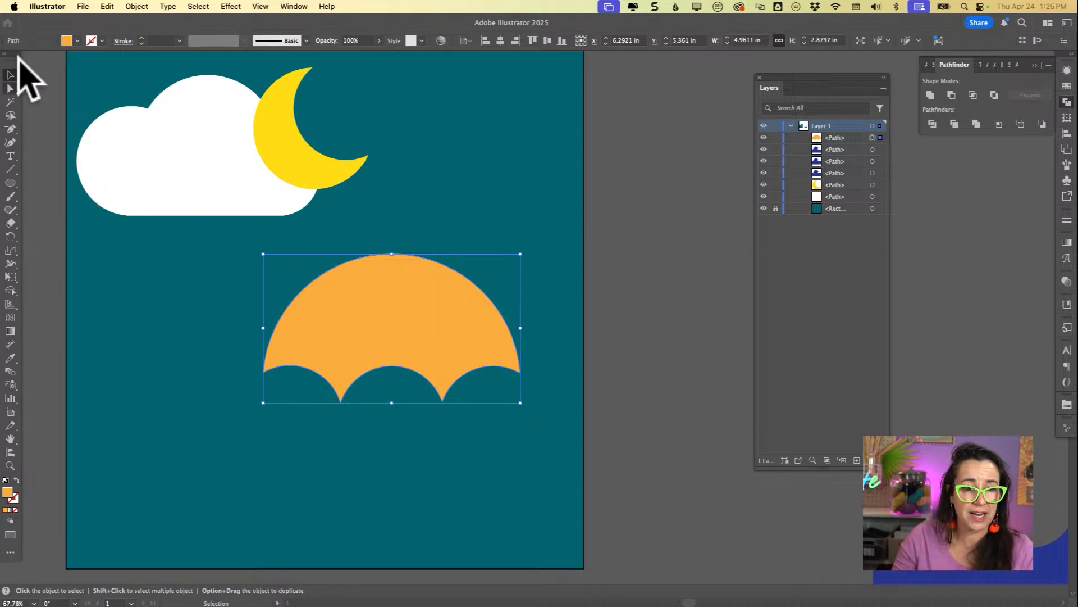
Deselect the canopy, keeping its orange fill, and set no fill and a black stroke for the next path
{"action": "key", "text": "p"}
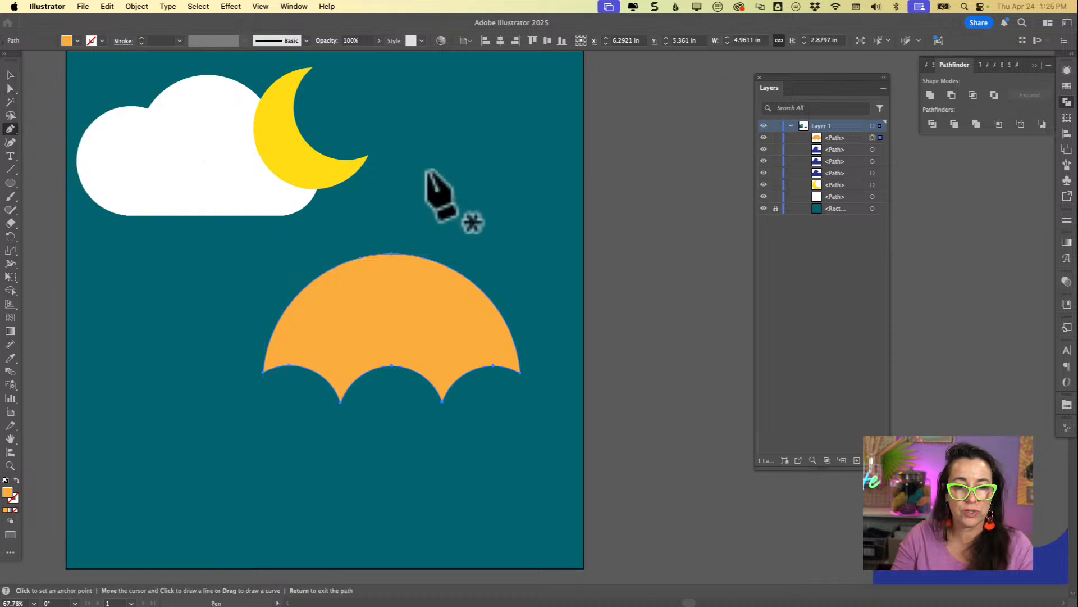
{"action": "key", "text": "slash"}
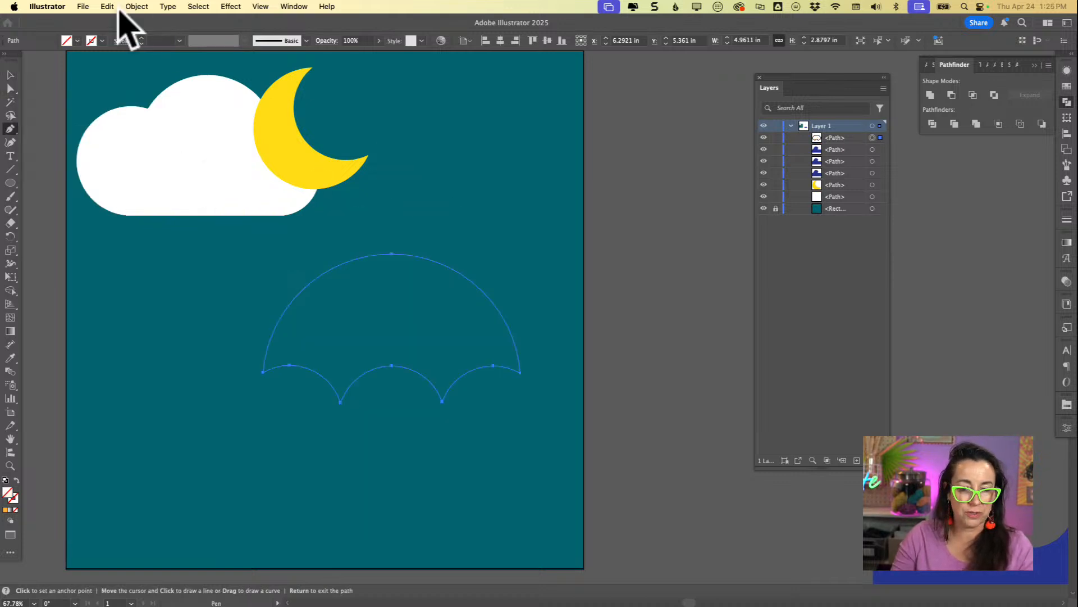
{"action": "key", "text": "super+z"}
{"action": "key", "text": "super+shift+a"}
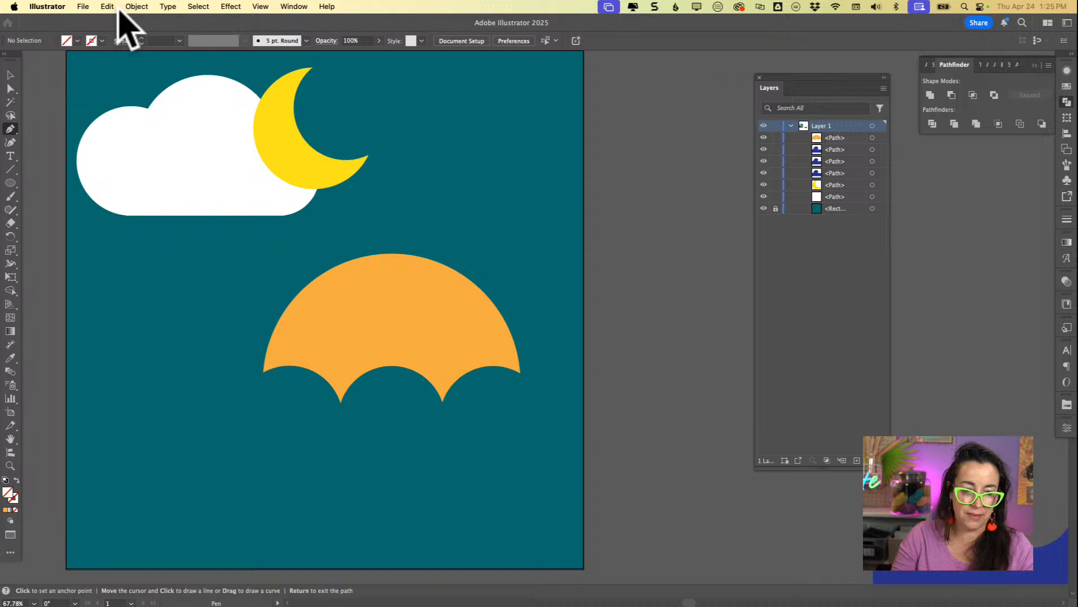
{"action": "left_click", "coordinate": [74, 39]}
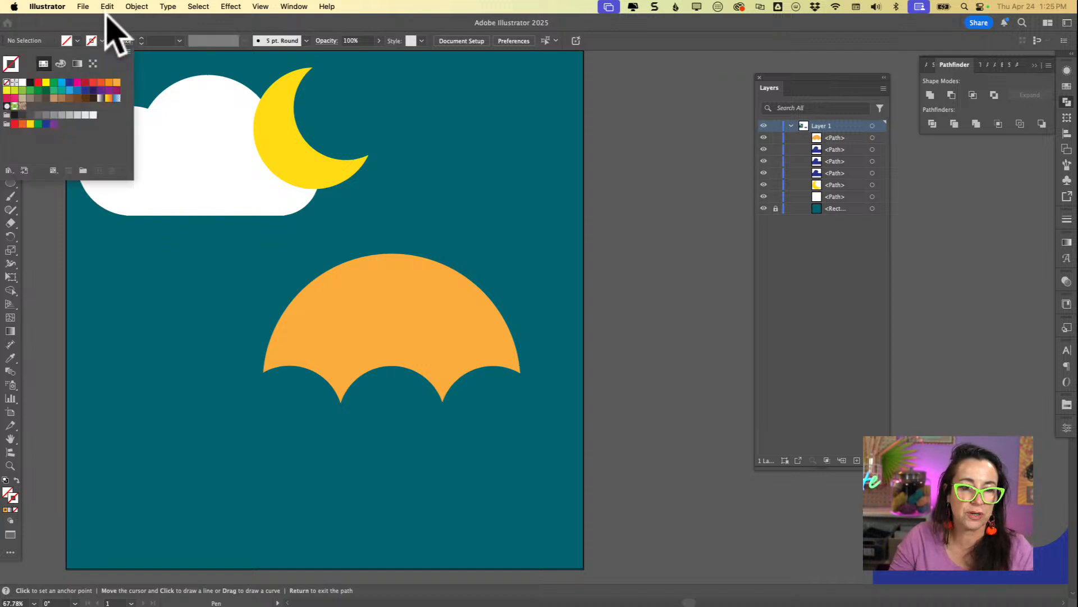
{"action": "left_click", "coordinate": [30, 82]}
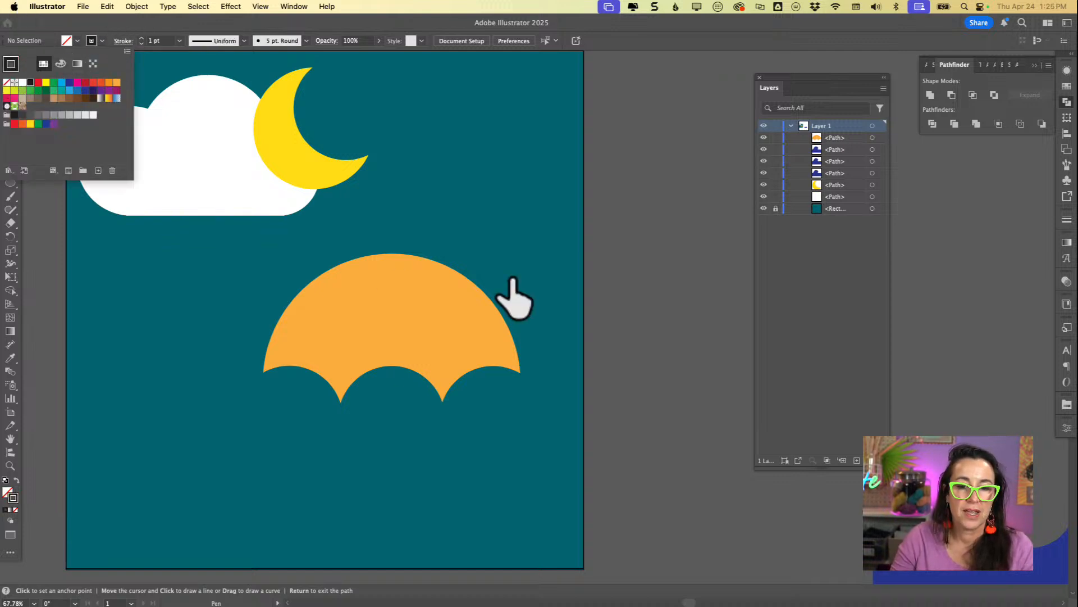
Try to draw the umbrella handle with the Pen tool as a vertical line ending in a curved hook, and undo it
{"action": "left_click", "coordinate": [392, 240]}
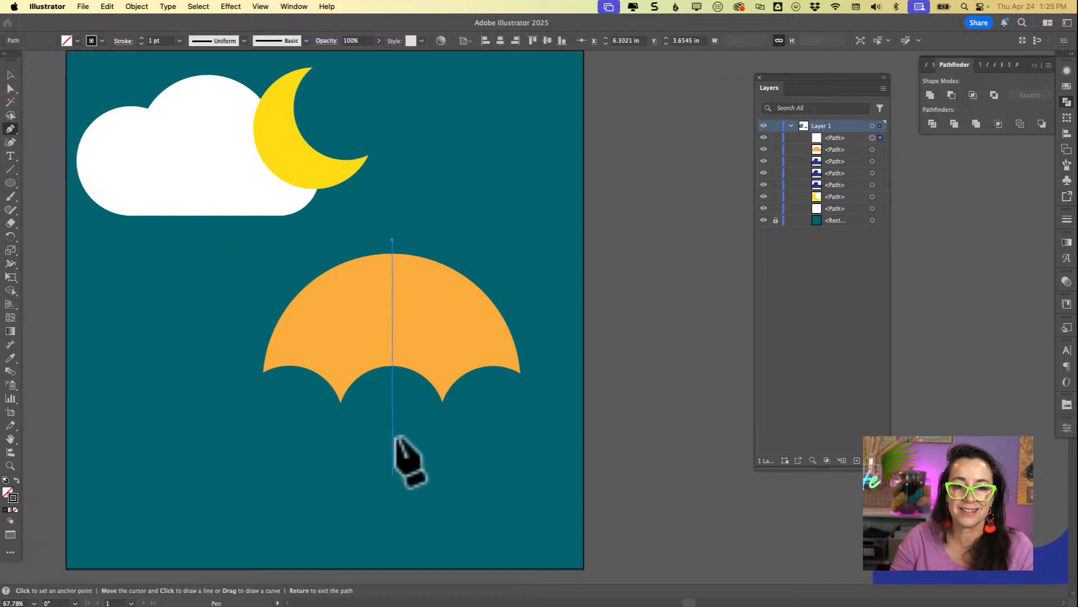
{"action": "left_click", "coordinate": [393, 477]}
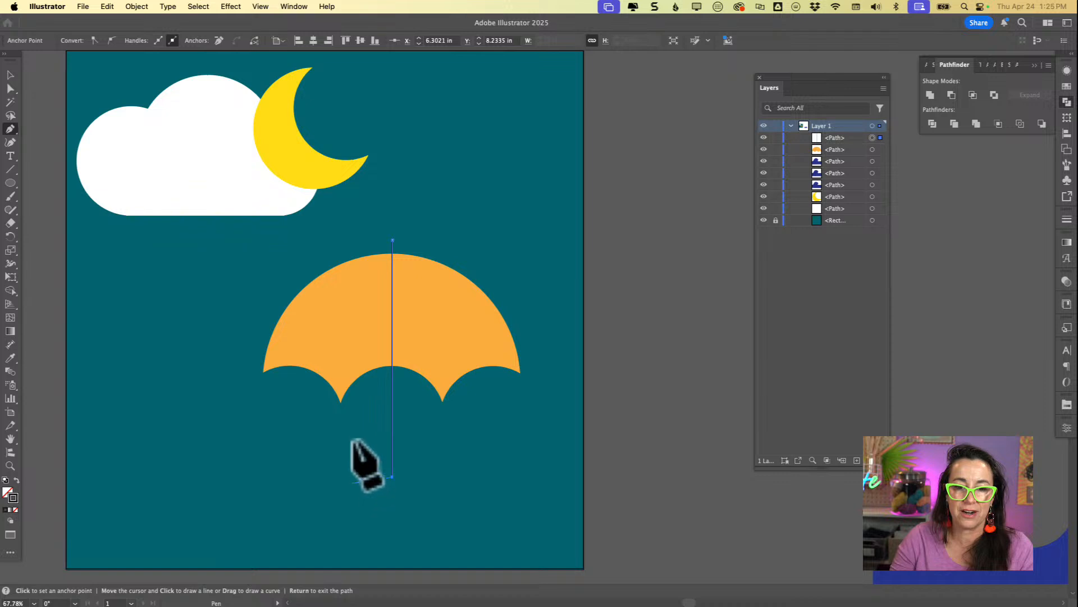
{"action": "left_click_drag", "start_coordinate": [352, 479], "coordinate": [323, 421]}
{"action": "key", "text": "super+z"}
{"action": "key", "text": "super+z"}
{"action": "key", "text": "super+z"}
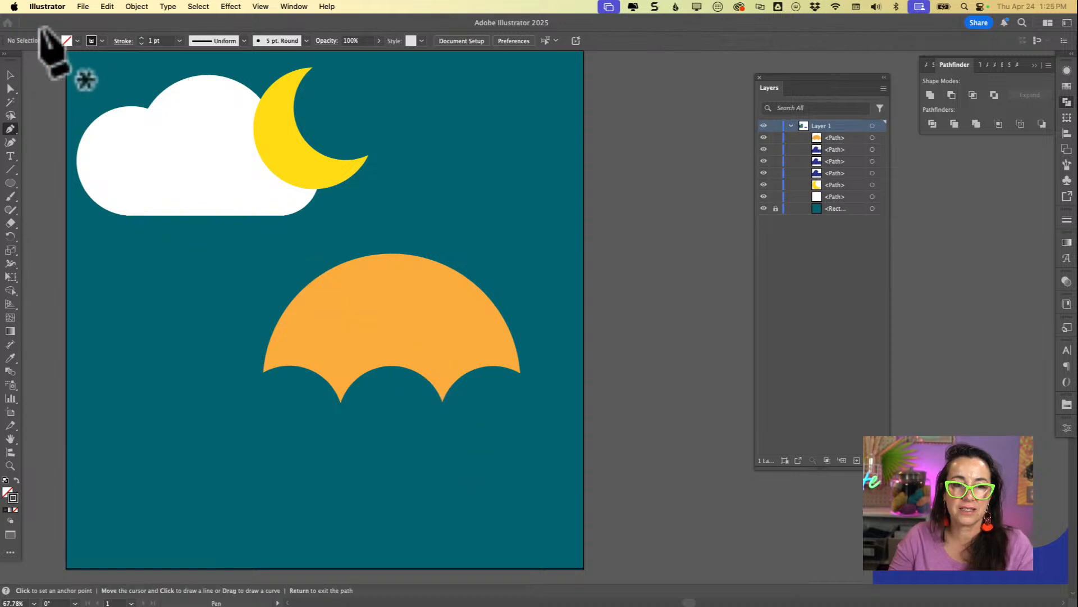
Draw a rectangle about 1.13 in wide and 4.95 in high with its right edge on the canopy's center, and give it a 10 pt stroke
{"action": "key", "text": "v"}
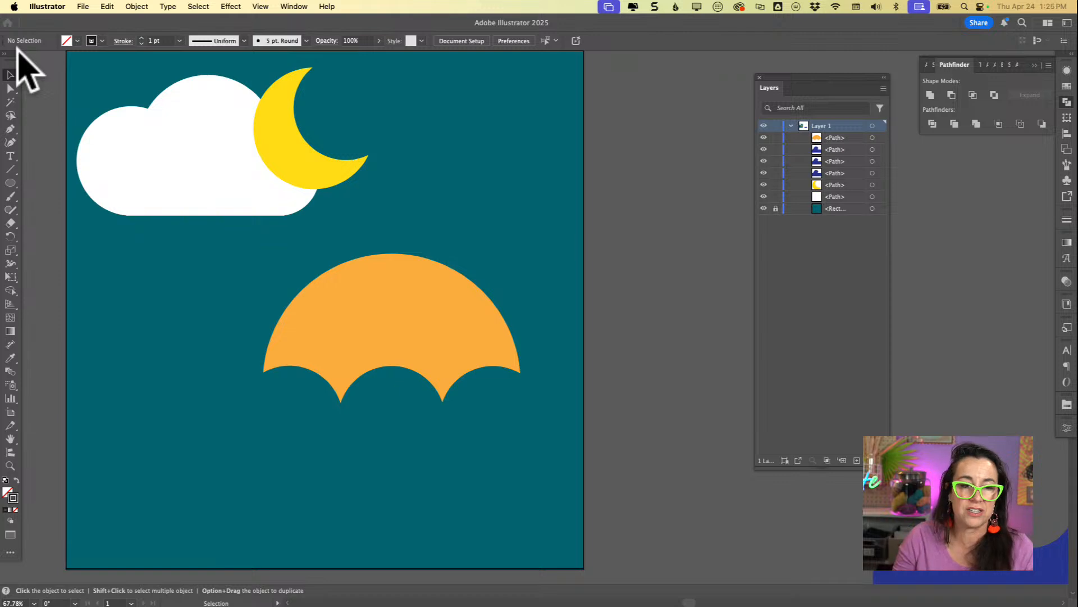
{"action": "key", "text": "m"}
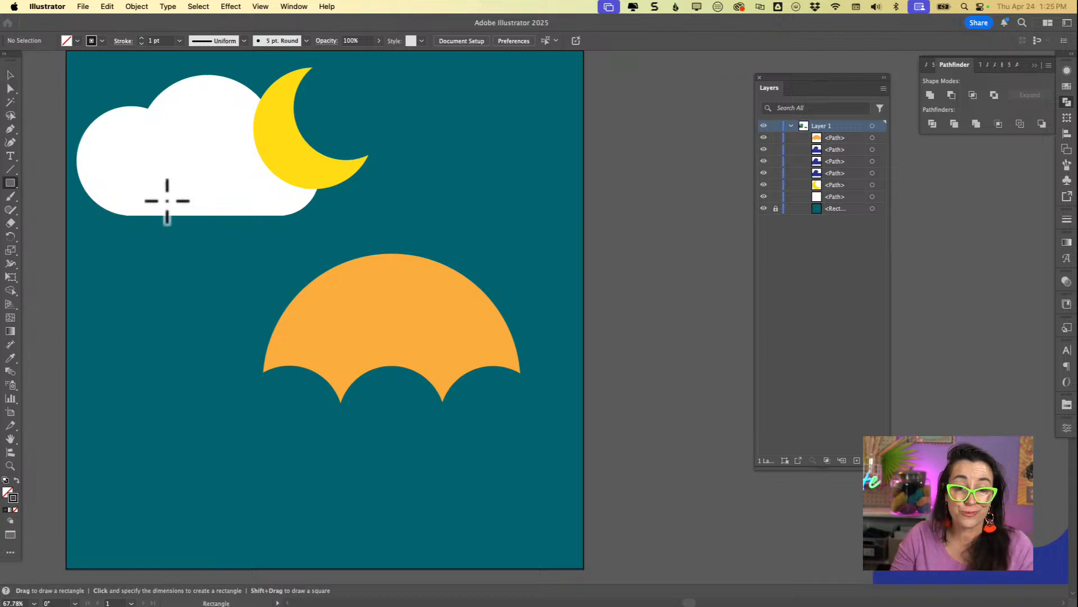
{"action": "mouse_move", "coordinate": [375, 240]}
{"action": "left_mouse_down"}
{"action": "mouse_move", "coordinate": [476, 470]}
{"action": "mouse_move", "coordinate": [400, 469]}
{"action": "mouse_move", "coordinate": [424, 493]}
{"action": "mouse_move", "coordinate": [392, 488]}
{"action": "left_mouse_up"}
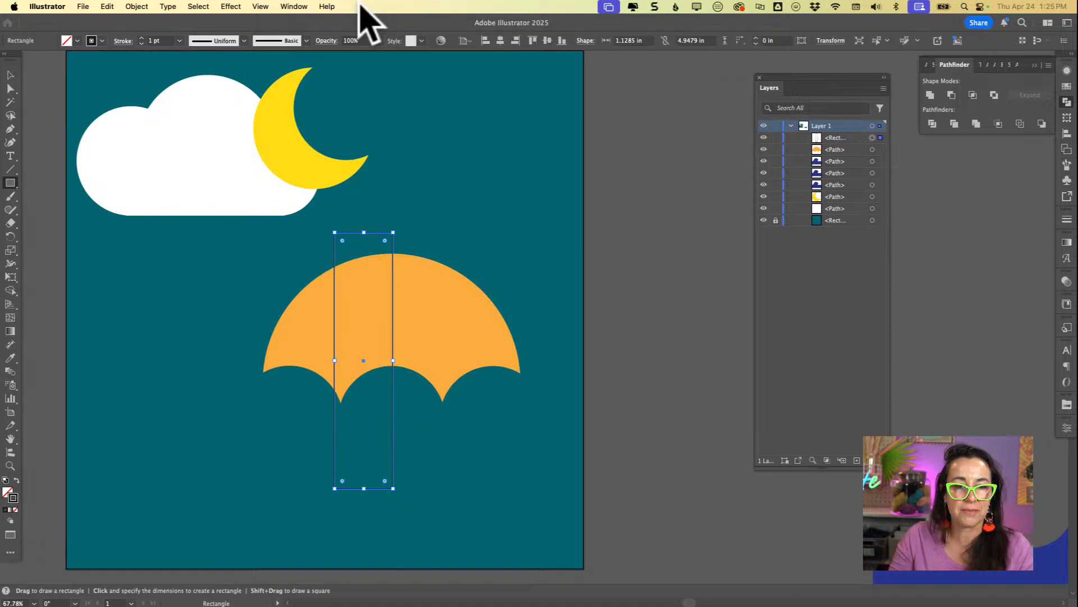
{"action": "left_click", "coordinate": [141, 37]}
{"action": "left_click", "coordinate": [141, 38]}
{"action": "left_click", "coordinate": [141, 38]}
{"action": "left_click", "coordinate": [142, 38]}
{"action": "left_click", "coordinate": [141, 38]}
{"action": "left_click", "coordinate": [142, 37]}
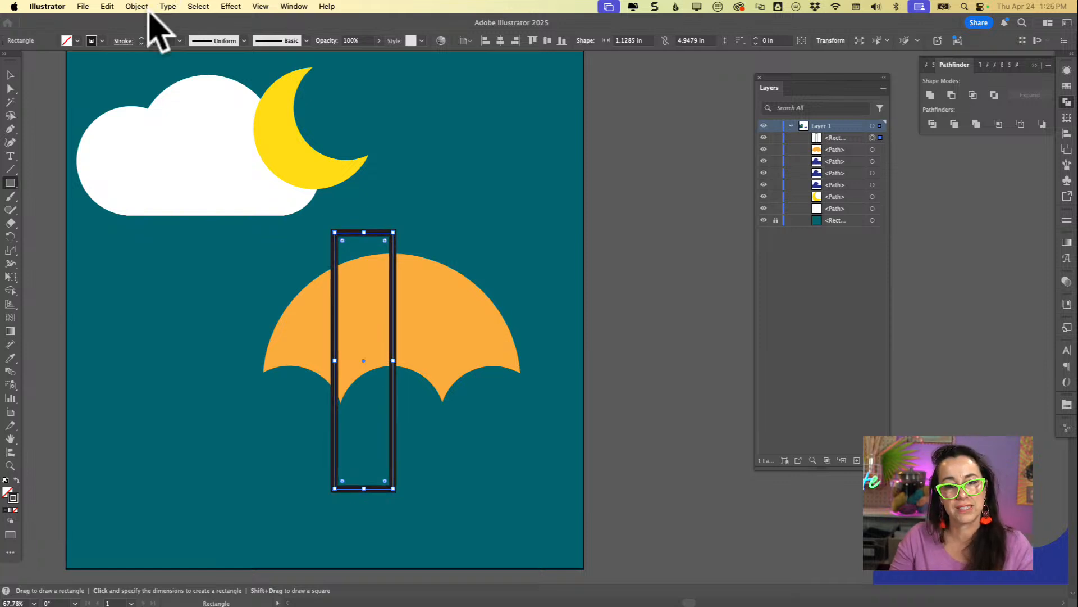
Delete the left side segment of the tall black rectangle
{"action": "left_click", "coordinate": [10, 74]}
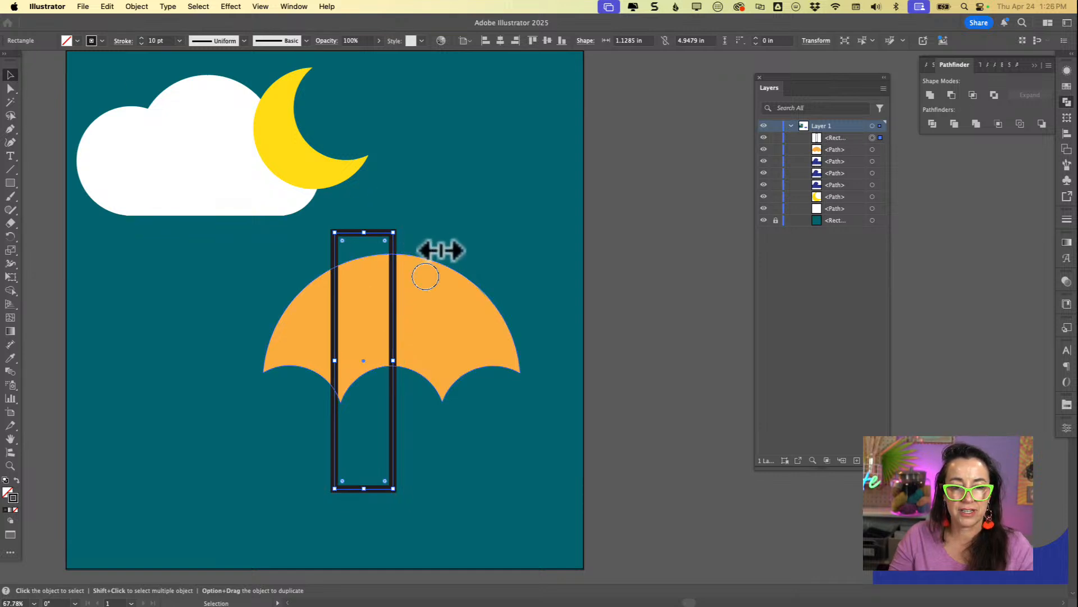
{"action": "left_click", "coordinate": [427, 264]}
{"action": "left_click", "coordinate": [676, 259]}
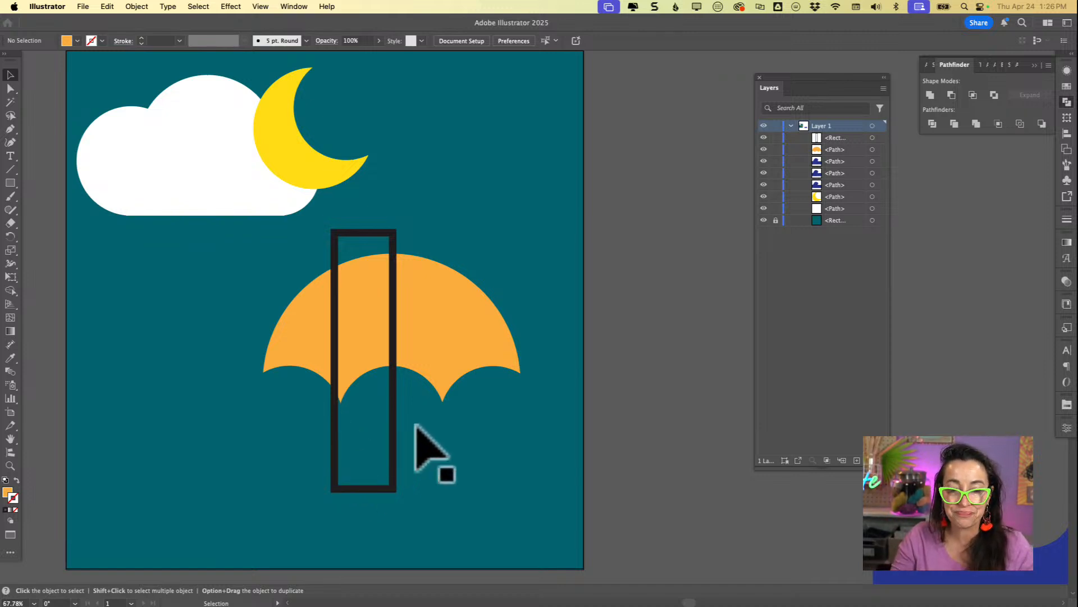
{"action": "left_click", "coordinate": [393, 463]}
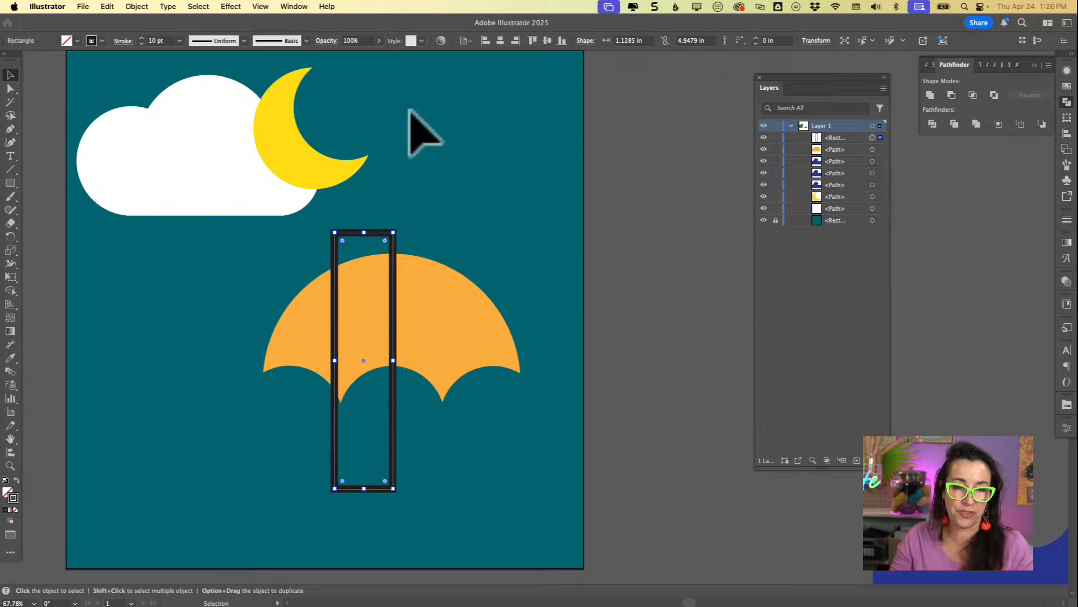
{"action": "key", "text": "a"}
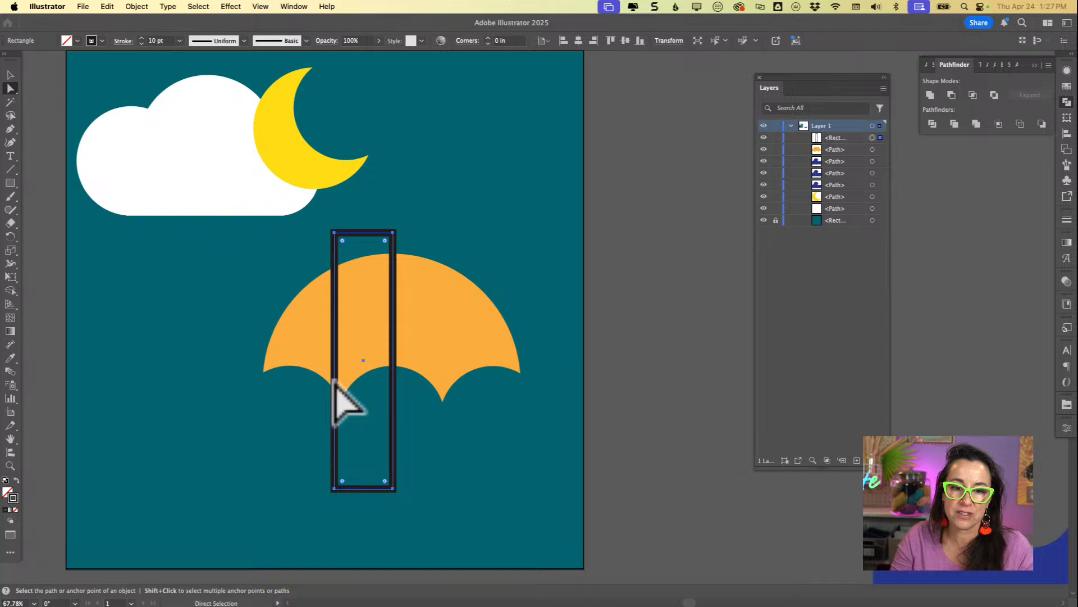
{"action": "left_click", "coordinate": [312, 391]}
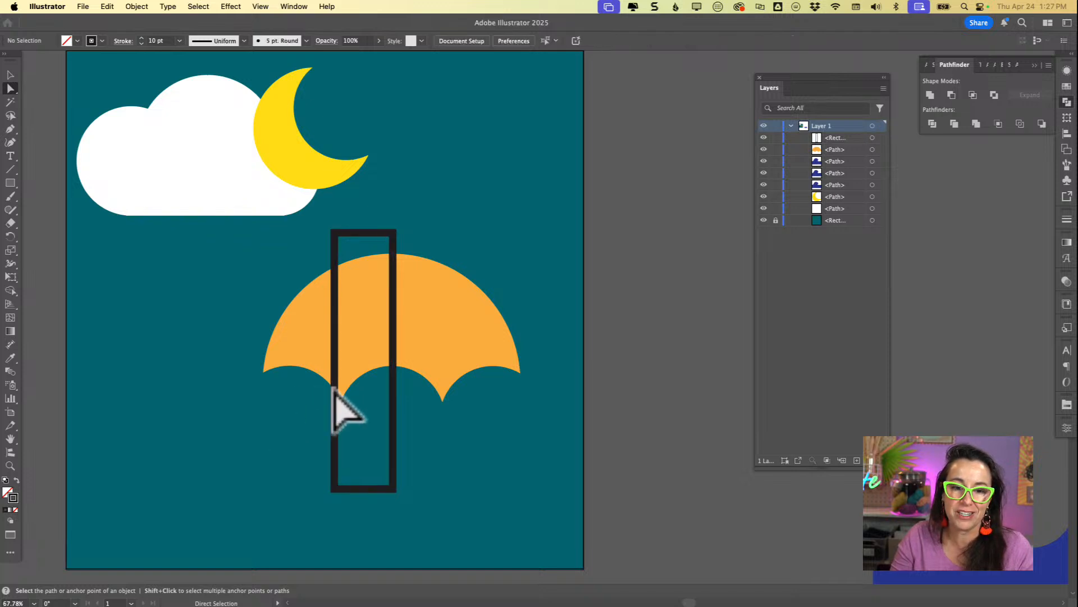
{"action": "left_click", "coordinate": [334, 393]}
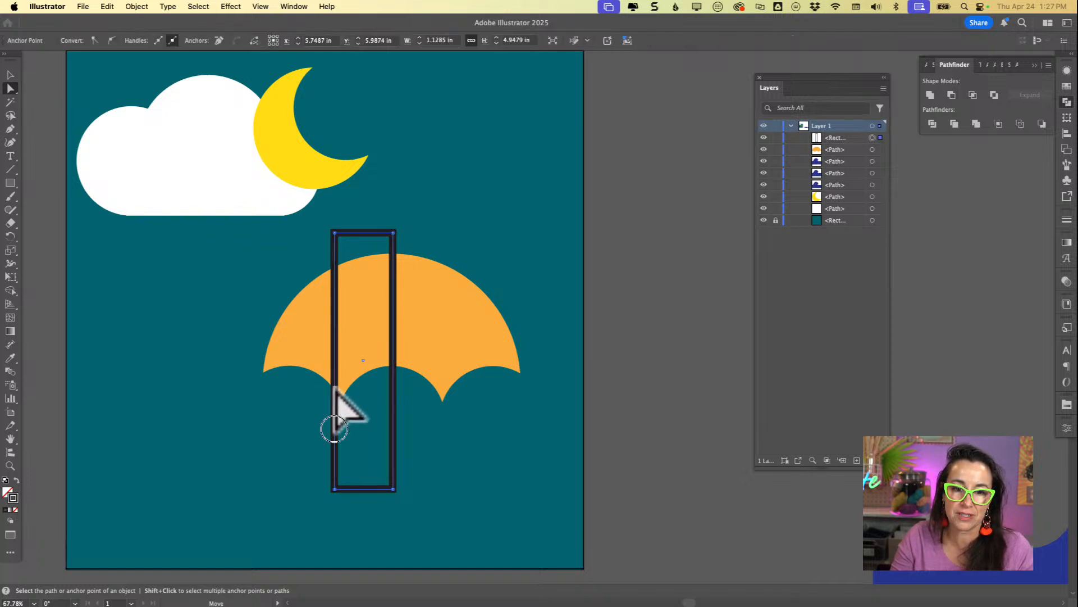
{"action": "left_click", "coordinate": [324, 390]}
{"action": "left_click", "coordinate": [336, 394]}
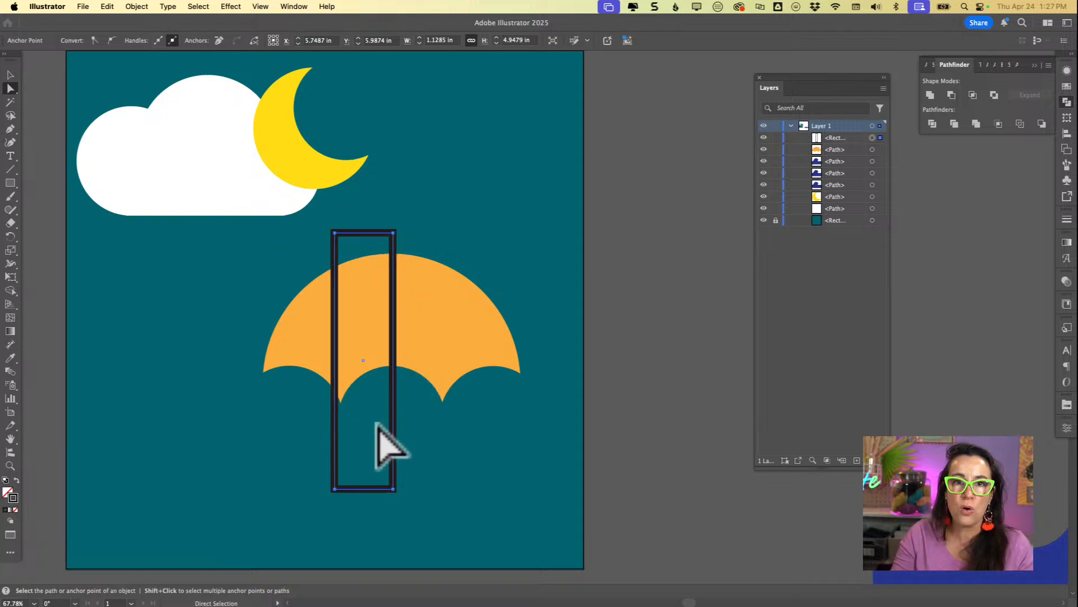
{"action": "left_click", "coordinate": [334, 382]}
{"action": "key", "text": "Delete"}
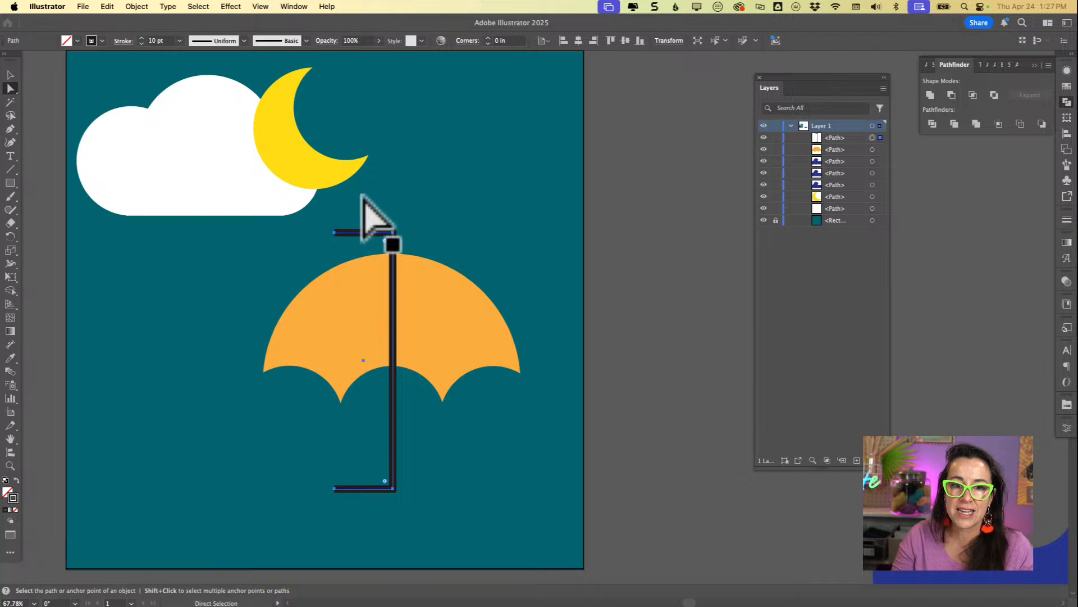
Delete the upper horizontal segment of the open rectangle, keeping the vertical shaft and the lower segment
{"action": "left_click", "coordinate": [363, 233]}
{"action": "left_click", "coordinate": [364, 233]}
{"action": "key", "text": "Delete"}
{"action": "key", "text": "super+z"}
{"action": "left_click_drag", "start_coordinate": [344, 213], "coordinate": [371, 249]}
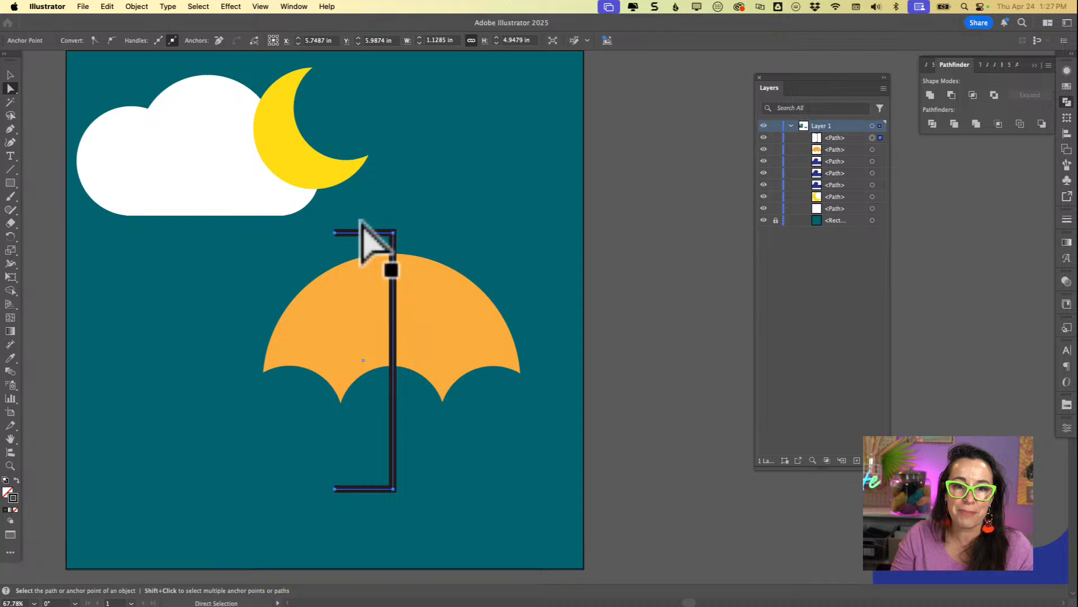
{"action": "key", "text": "Delete"}
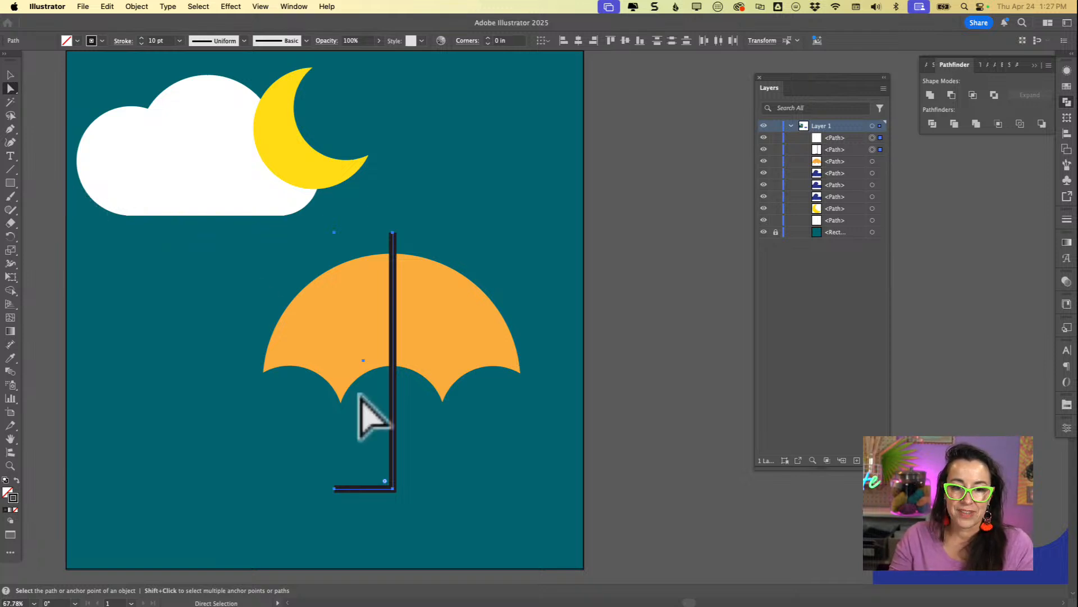
Round the handle's lower corner to a radius of about 1 in, and undo the edits back to the full rectangle
{"action": "left_click_drag", "start_coordinate": [385, 481], "coordinate": [343, 436]}
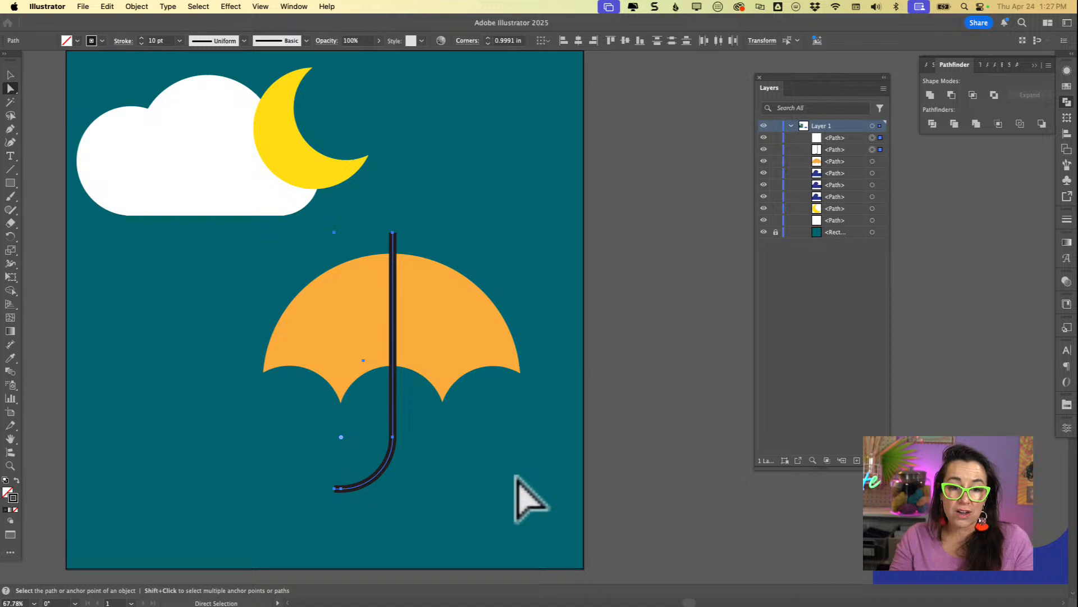
{"action": "key", "text": "super+z"}
{"action": "key", "text": "super+z"}
{"action": "key", "text": "super+z"}
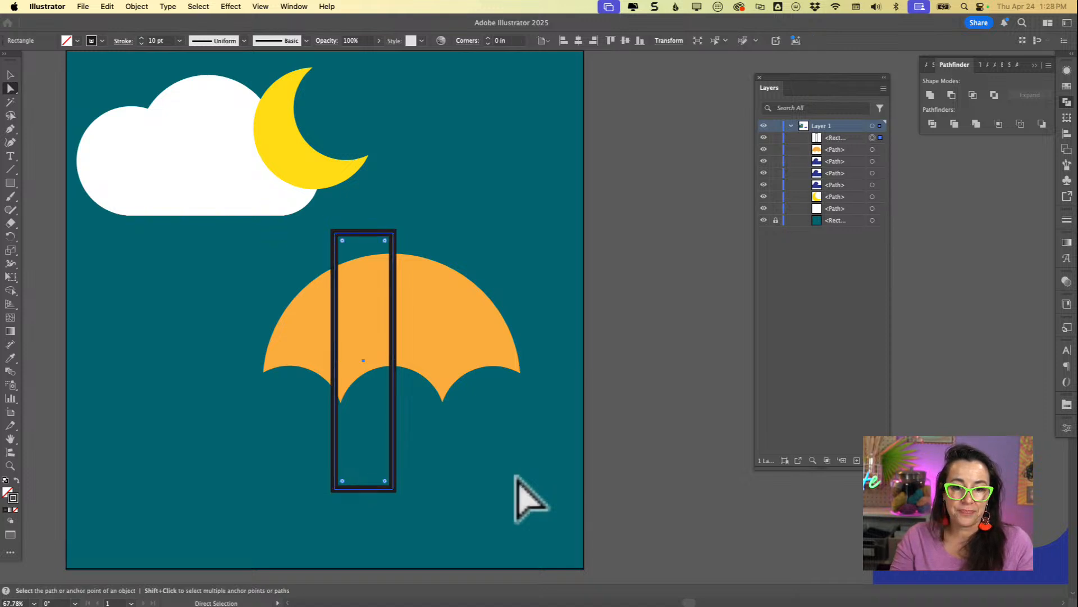
Add an anchor point on the rectangle's left side, a short distance above its lower corner
{"action": "key", "text": "a"}
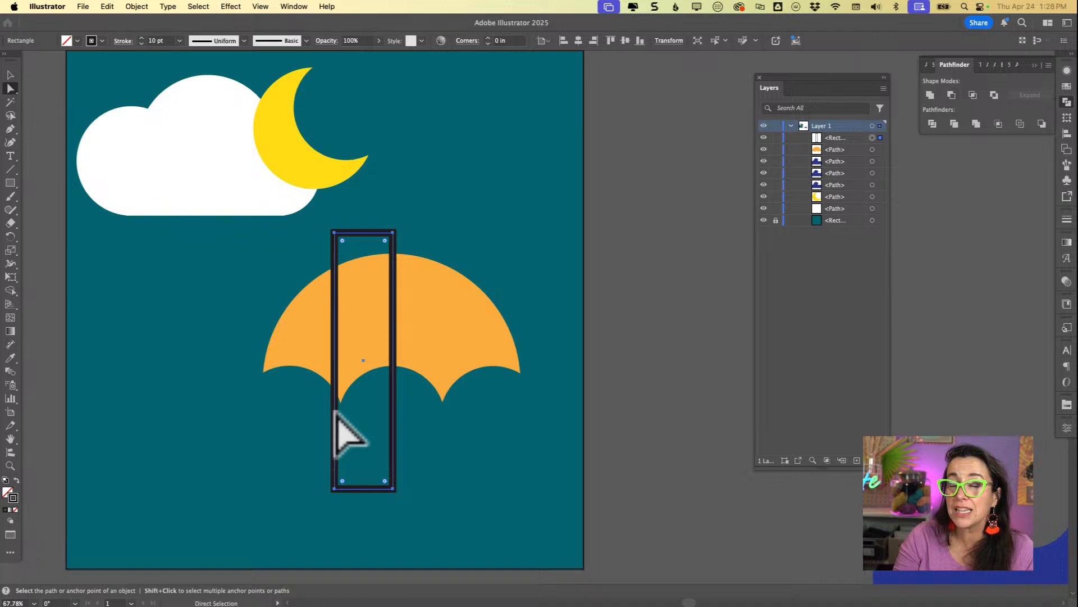
{"action": "key", "text": "plus"}
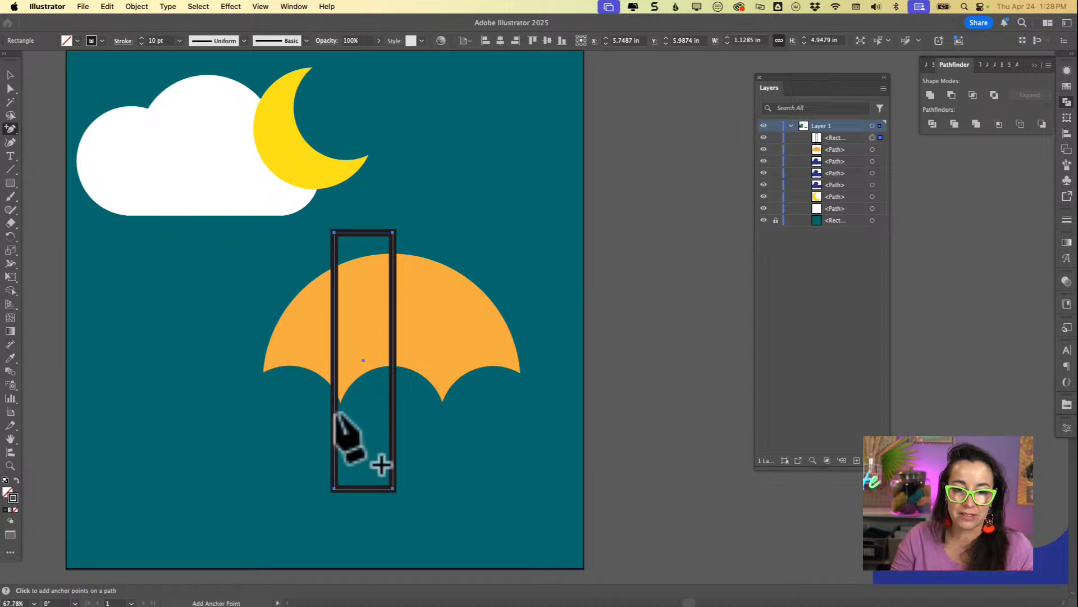
{"action": "left_click", "coordinate": [334, 453]}
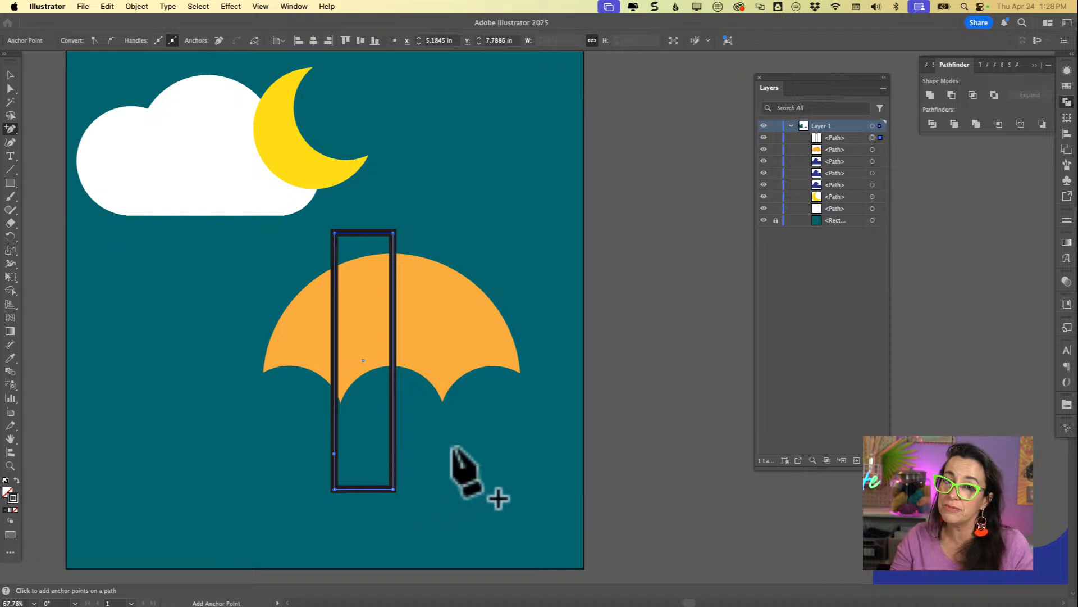
{"action": "key", "text": "a"}
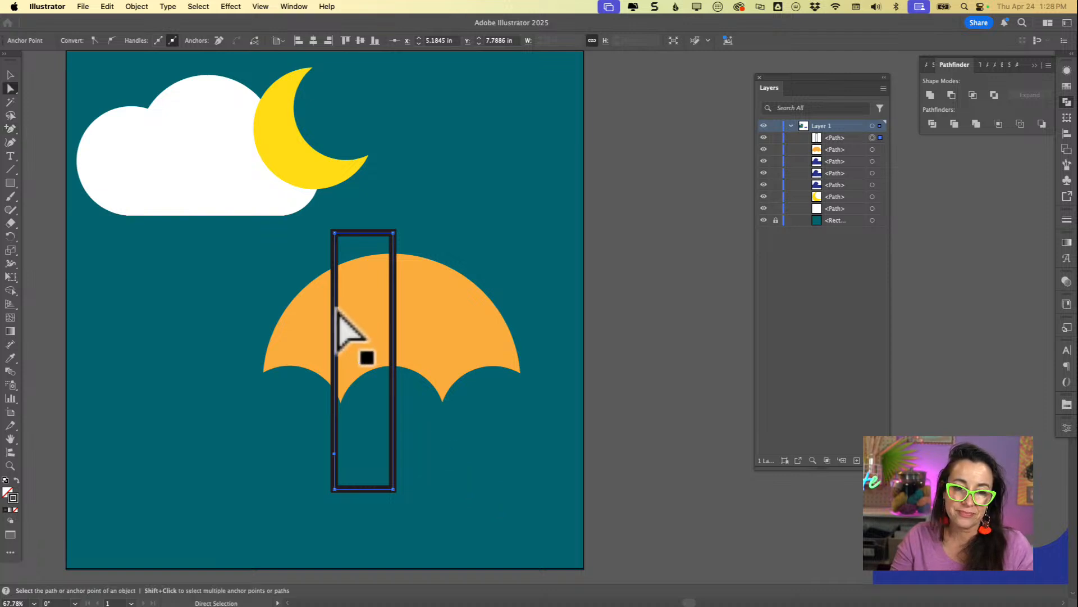
Delete the black rectangle's left side segment above the added anchor point, leaving the short lower stub
{"action": "left_click_drag", "start_coordinate": [321, 309], "coordinate": [349, 313]}
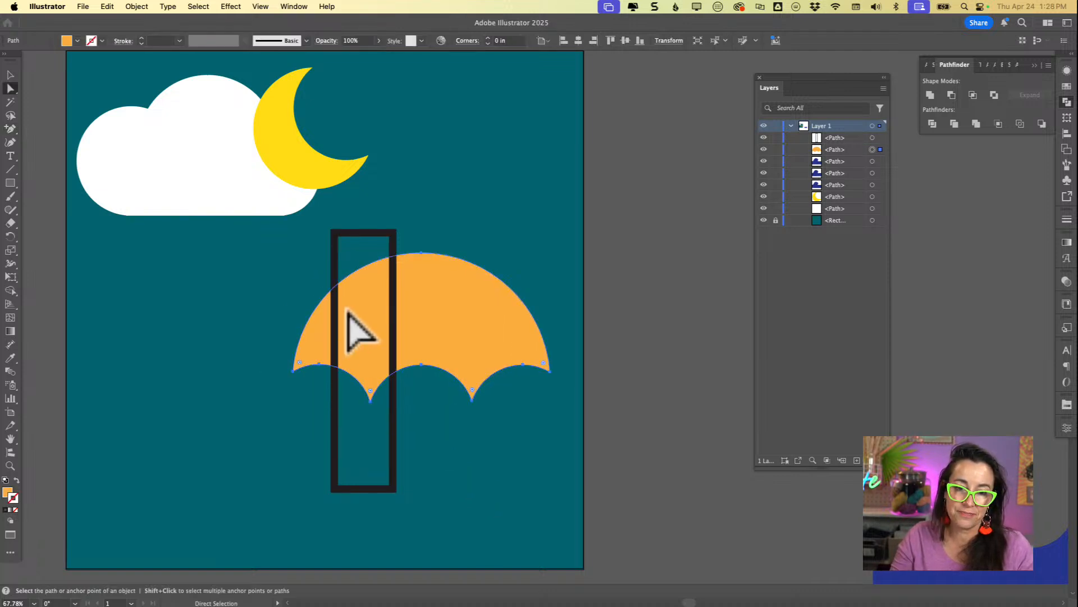
{"action": "key", "text": "super+z"}
{"action": "left_click", "coordinate": [320, 385]}
{"action": "left_click", "coordinate": [350, 392]}
{"action": "key", "text": "BackSpace"}
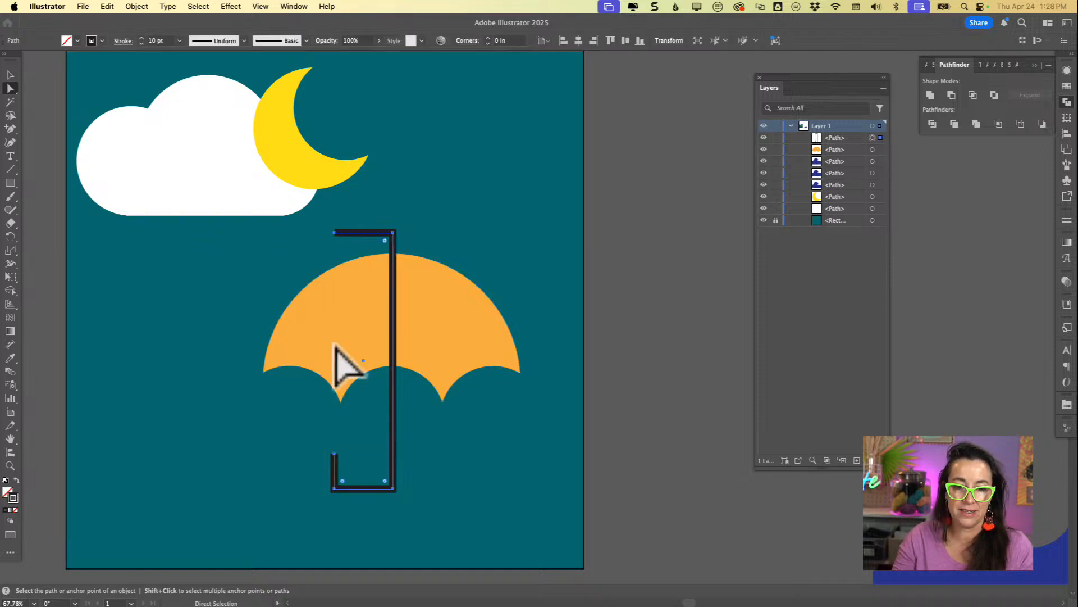
Delete the upper horizontal segment so only the shaft, lower segment and short stub of the handle remain
{"action": "left_click", "coordinate": [372, 218]}
{"action": "left_click_drag", "start_coordinate": [372, 218], "coordinate": [348, 235]}
{"action": "key", "text": "BackSpace"}
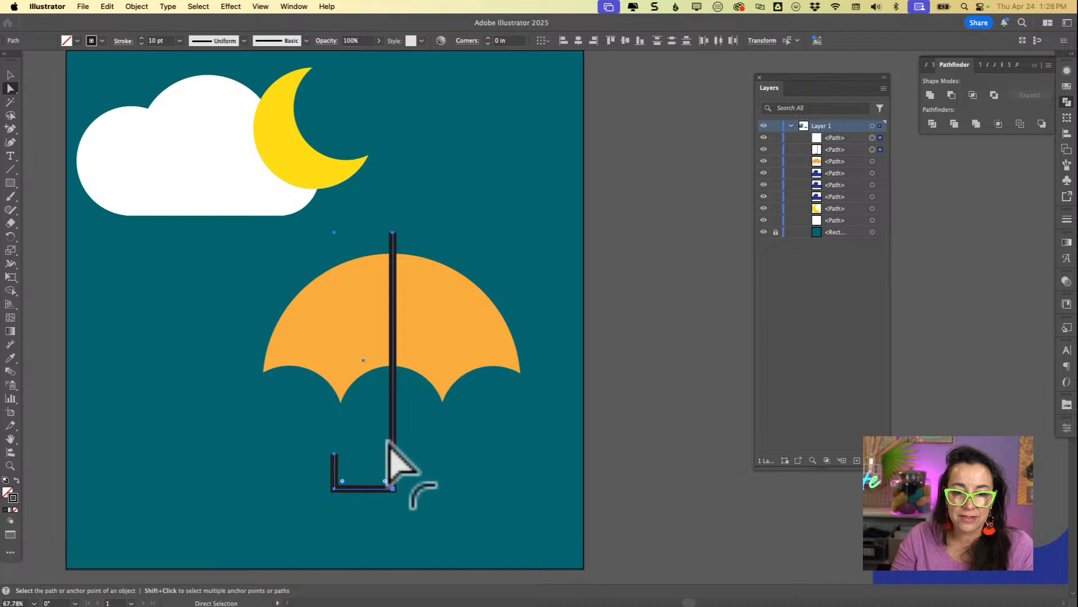
Round both lower corners of the handle path into a smooth U-shaped hook and deselect it
{"action": "left_click_drag", "start_coordinate": [385, 481], "coordinate": [372, 461]}
{"action": "mouse_move", "coordinate": [373, 420]}
{"action": "left_mouse_down"}
{"action": "mouse_move", "coordinate": [362, 405]}
{"action": "mouse_move", "coordinate": [373, 405]}
{"action": "left_mouse_up"}
{"action": "key", "text": "v"}
{"action": "left_click", "coordinate": [463, 421]}
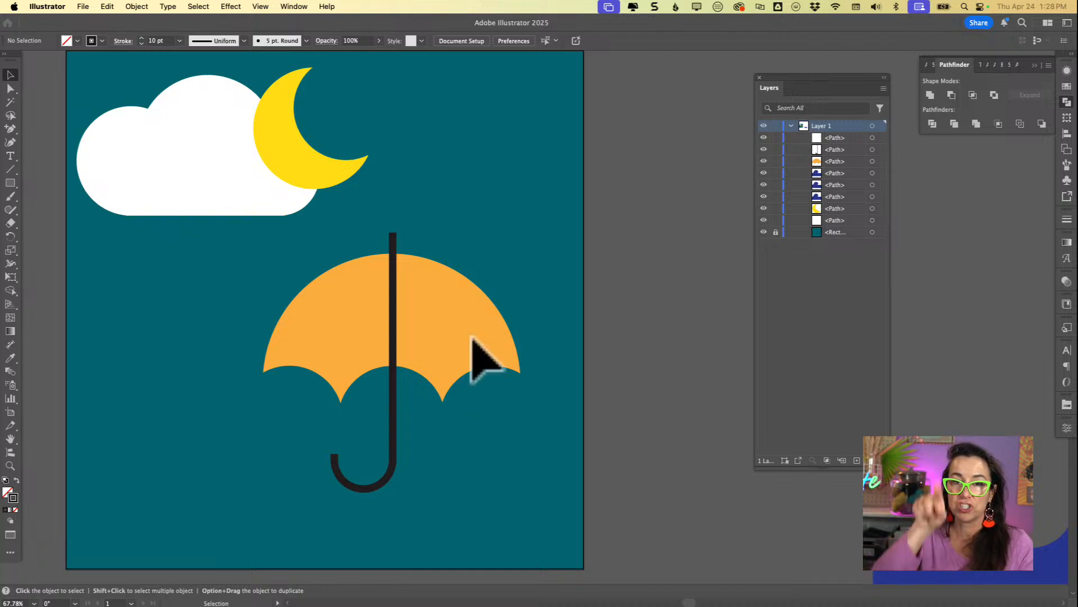
Send the black handle backward so it sits behind the orange umbrella canopy
{"action": "left_click", "coordinate": [453, 313]}
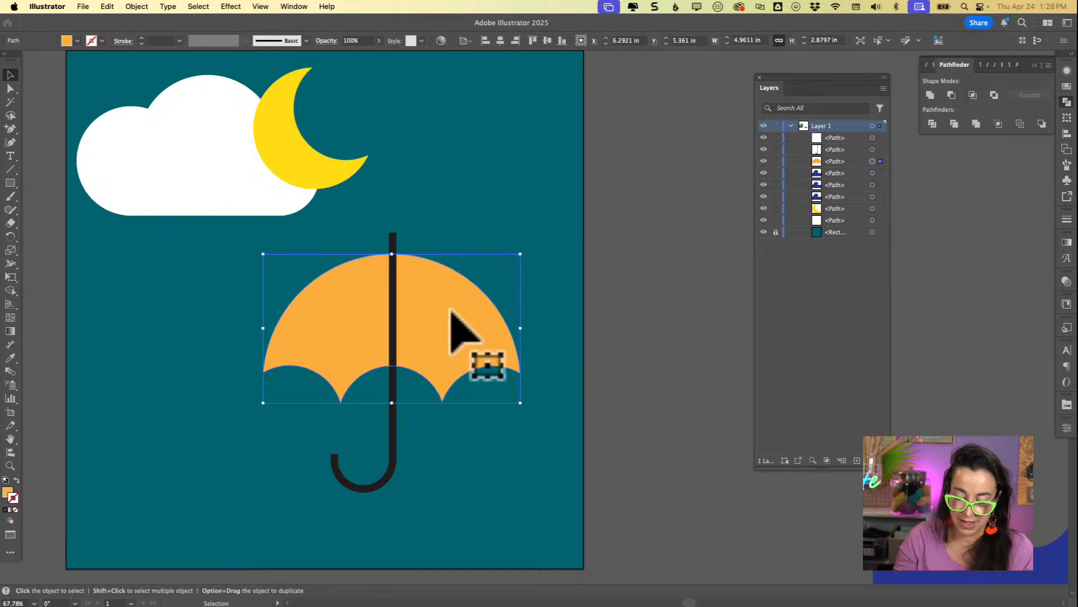
{"action": "left_click", "coordinate": [393, 414]}
{"action": "key", "text": "super+bracketleft"}
{"action": "left_click", "coordinate": [456, 410]}
Nudge the orange canopy up to a Y position of 5.1525 in, leaving a short handle tip above it
{"action": "left_click", "coordinate": [423, 286]}
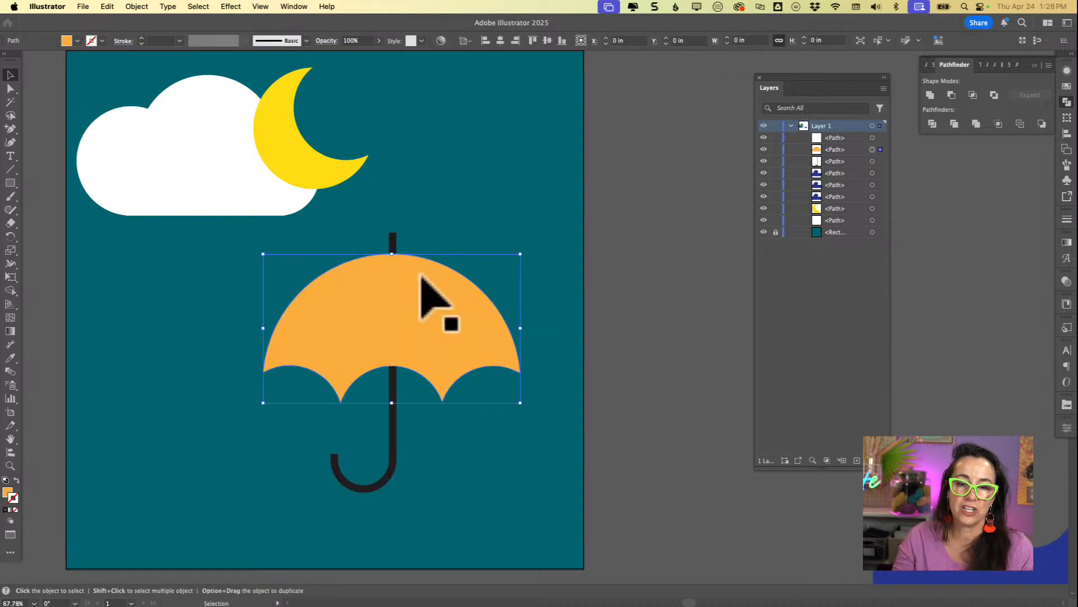
{"action": "key", "text": "Up"}
{"action": "key", "text": "Up"}
{"action": "key", "text": "Up"}
{"action": "key", "text": "Up"}
{"action": "key", "text": "shift+Up"}
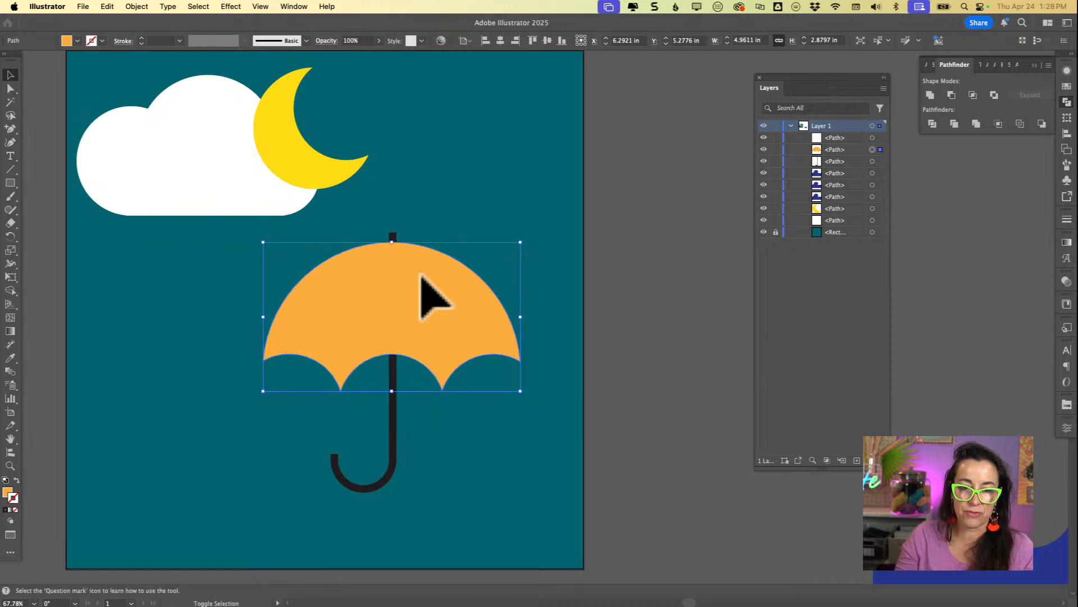
{"action": "key", "text": "Down"}
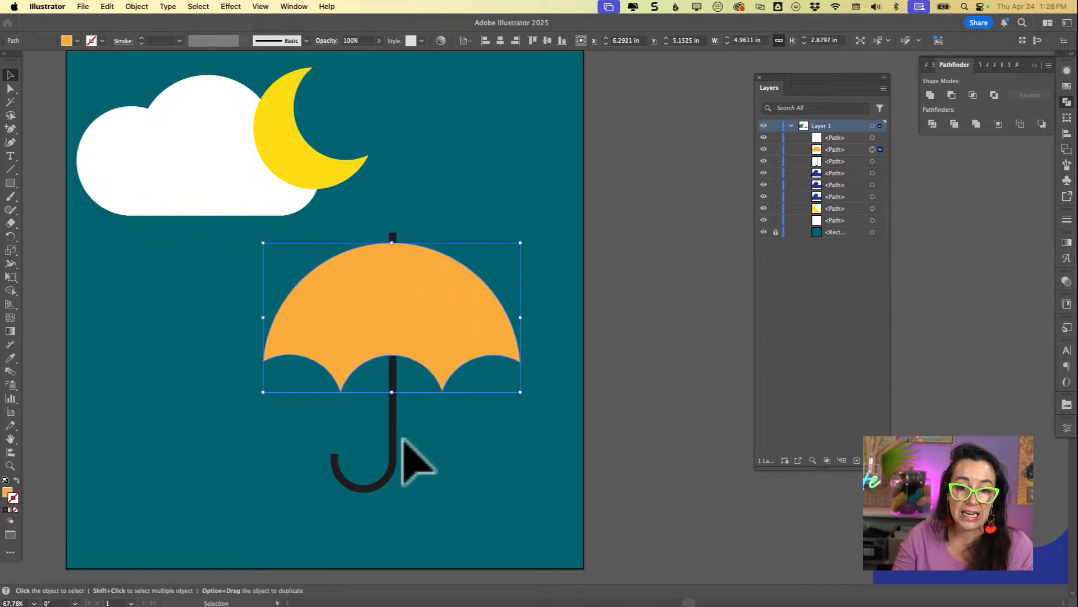
Give the umbrella handle's stroke a Round Cap
{"action": "left_click", "coordinate": [393, 429]}
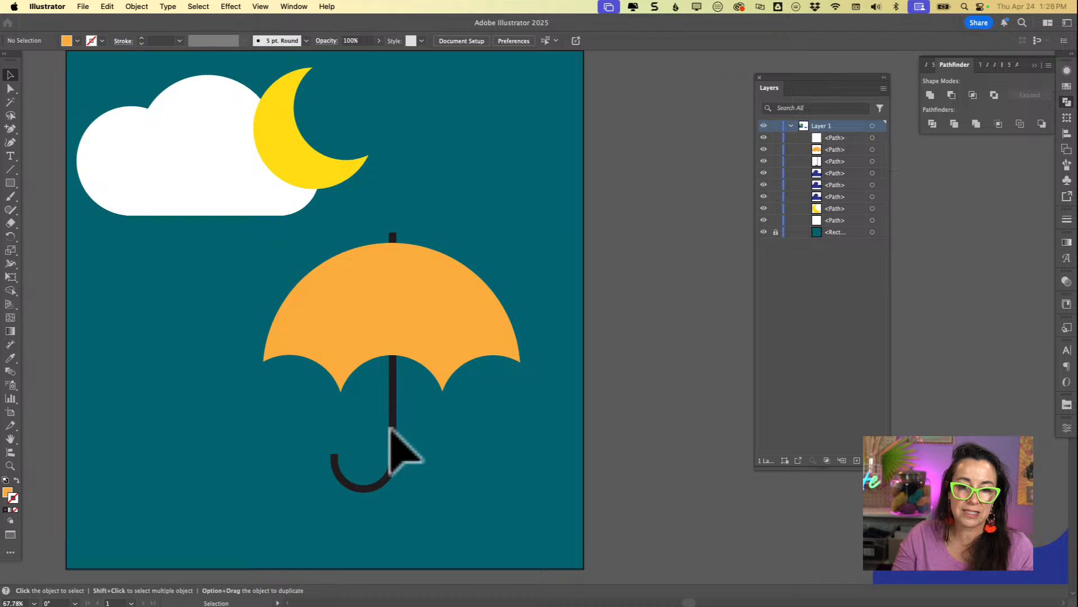
{"action": "left_click", "coordinate": [392, 429]}
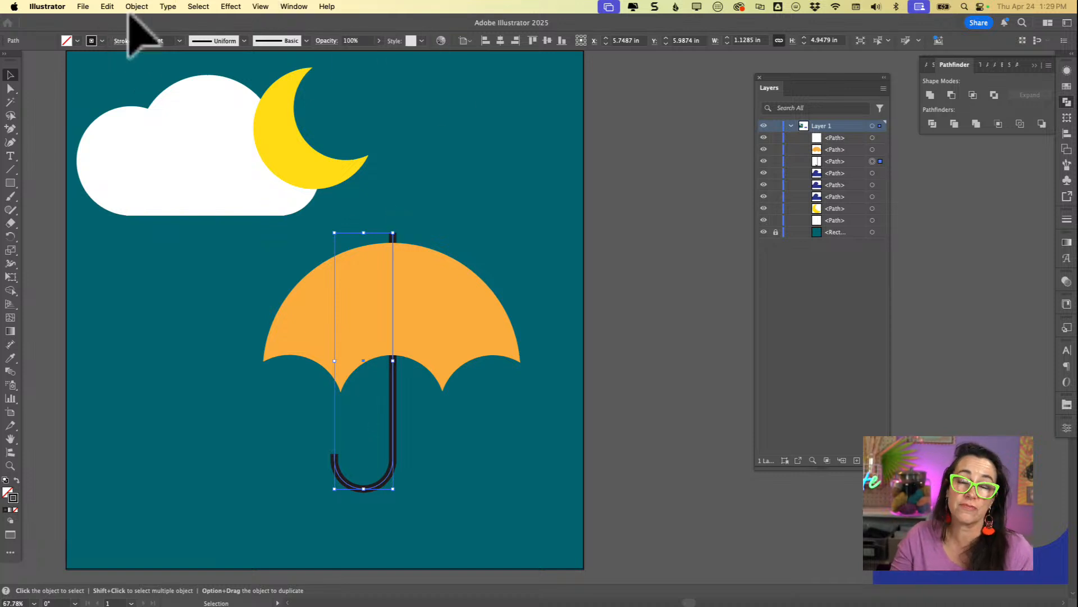
{"action": "left_click", "coordinate": [121, 40]}
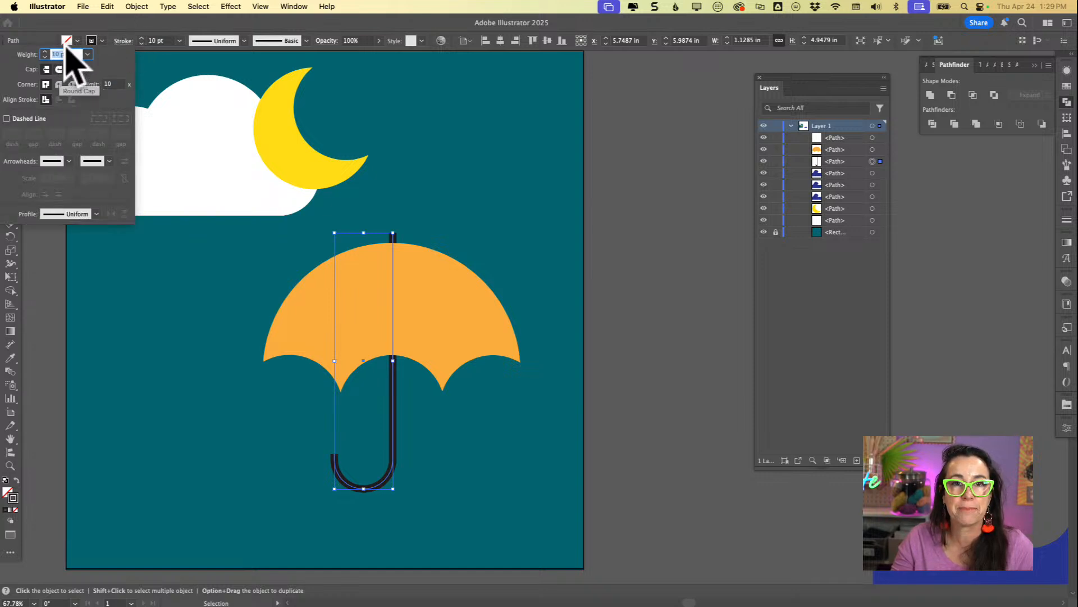
{"action": "left_click", "coordinate": [59, 69]}
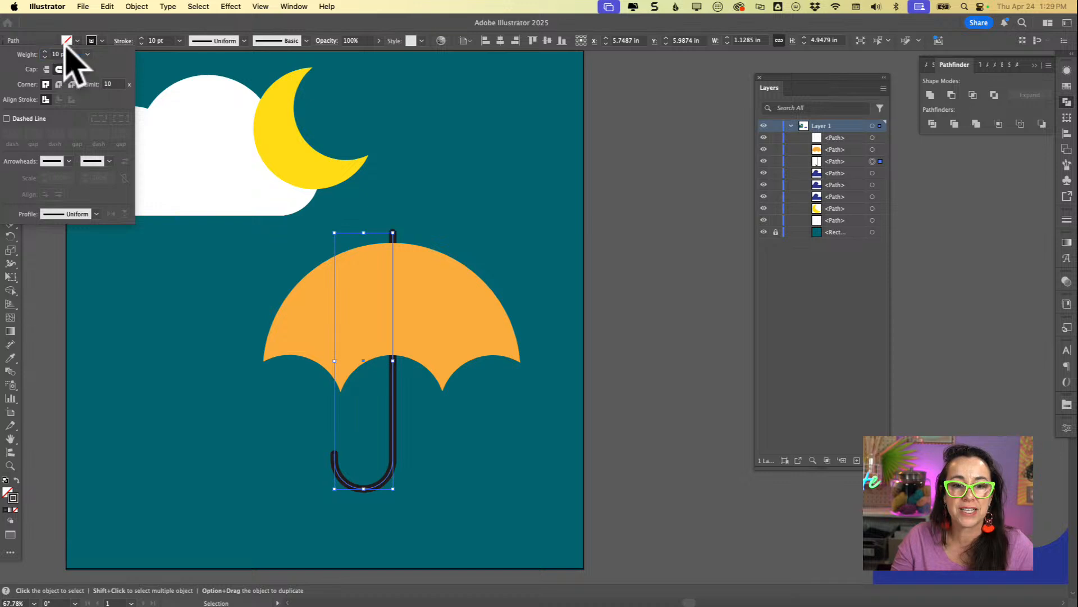
Examine the handle's rounded stroke ends up close and within the whole umbrella
{"action": "key", "text": "z"}
{"action": "left_click_drag", "start_coordinate": [334, 448], "coordinate": [562, 520]}
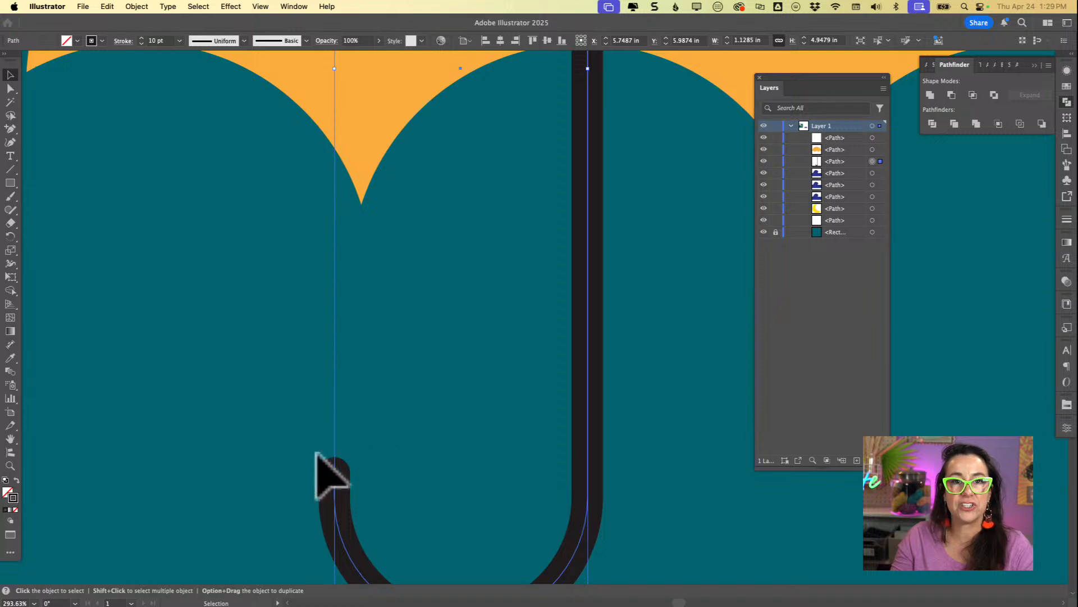
{"action": "key", "text": "a"}
{"action": "key", "text": "super+0"}
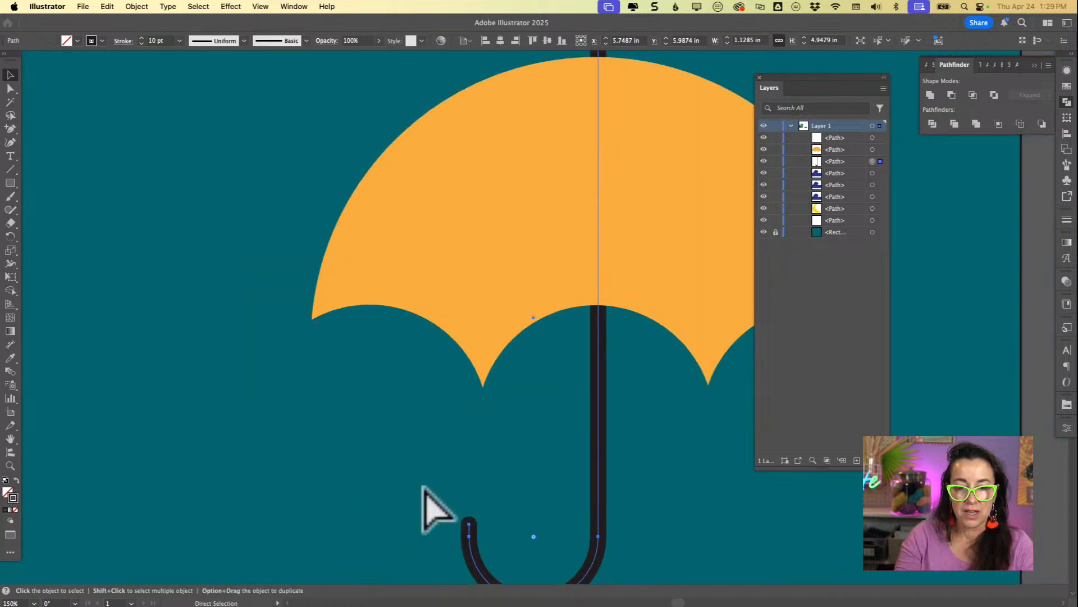
{"action": "key", "text": "v"}
{"action": "scroll", "coordinate": [464, 489], "scroll_direction": "up", "scroll_amount": 5}
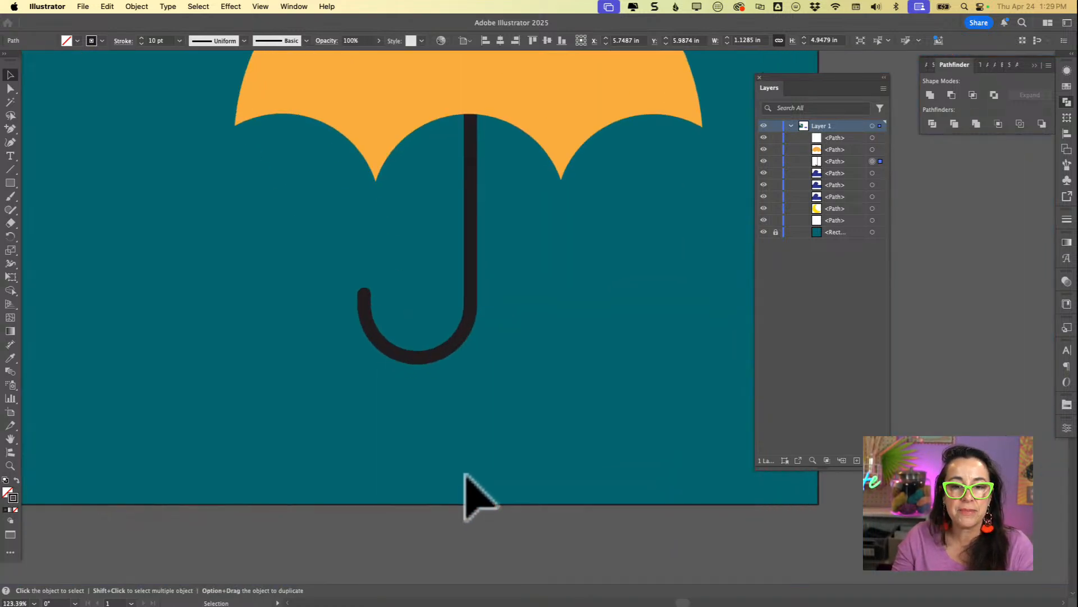
{"action": "scroll", "coordinate": [466, 478], "scroll_direction": "down", "scroll_amount": 3}
{"action": "left_click_drag", "start_coordinate": [666, 438], "coordinate": [583, 521]}
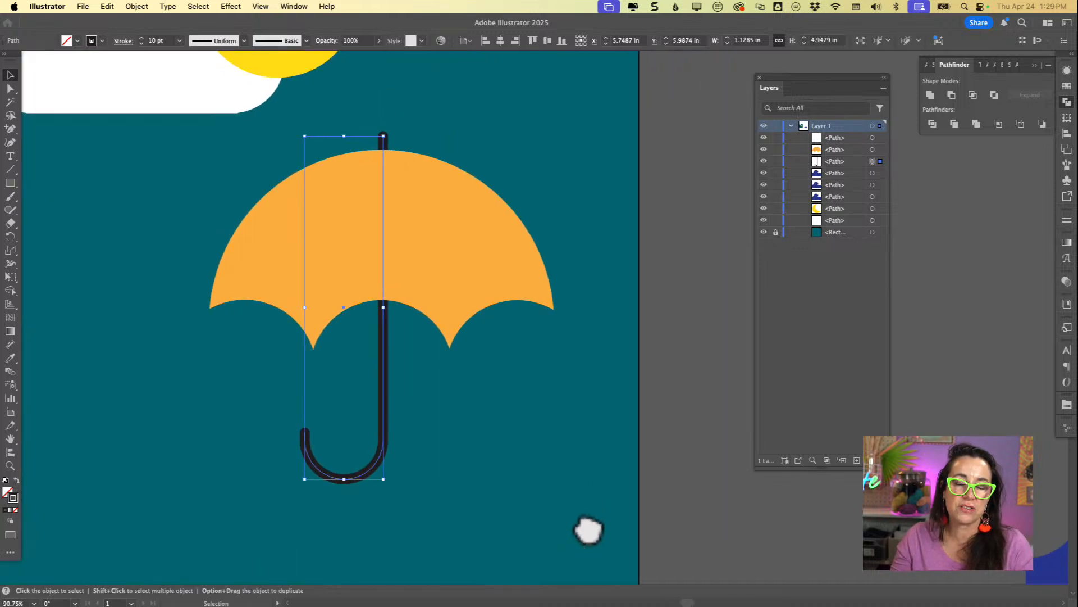
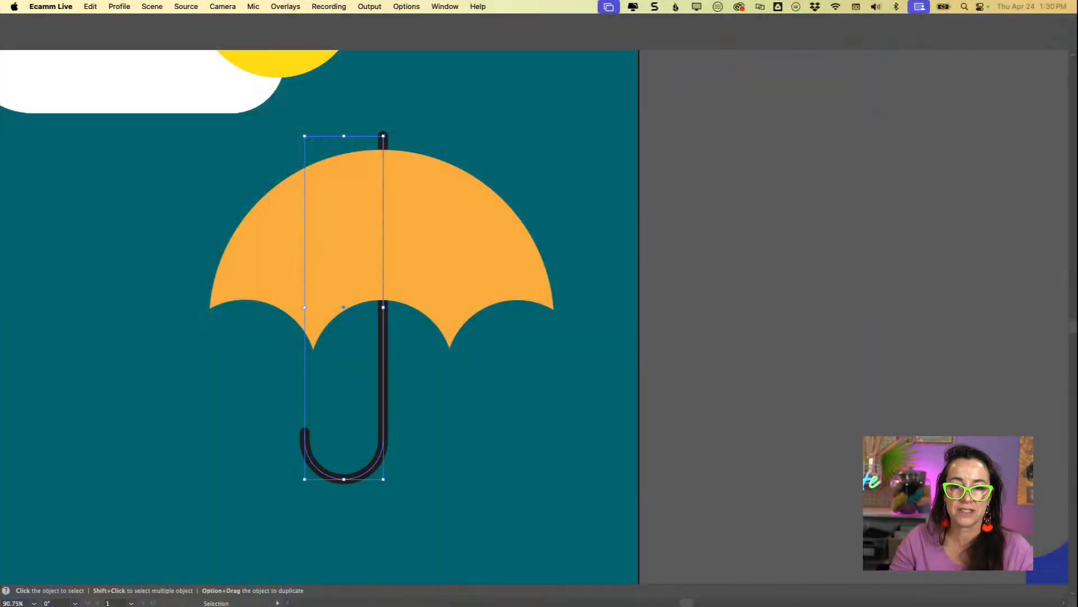
{"action": "left_click", "coordinate": [466, 241]}
{"action": "scroll", "coordinate": [466, 241], "scroll_direction": "left", "scroll_amount": 8}
{"action": "scroll", "coordinate": [465, 241], "scroll_direction": "right", "scroll_amount": 3}
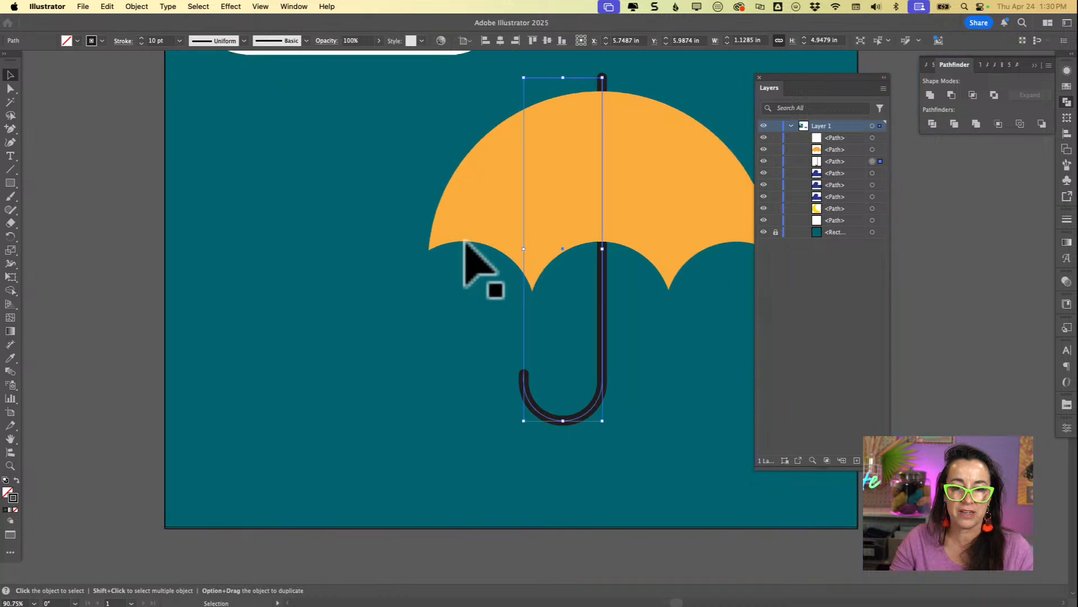
{"action": "scroll", "coordinate": [465, 243], "scroll_direction": "up", "scroll_amount": 3}
{"action": "scroll", "coordinate": [466, 243], "scroll_direction": "right", "scroll_amount": 2}
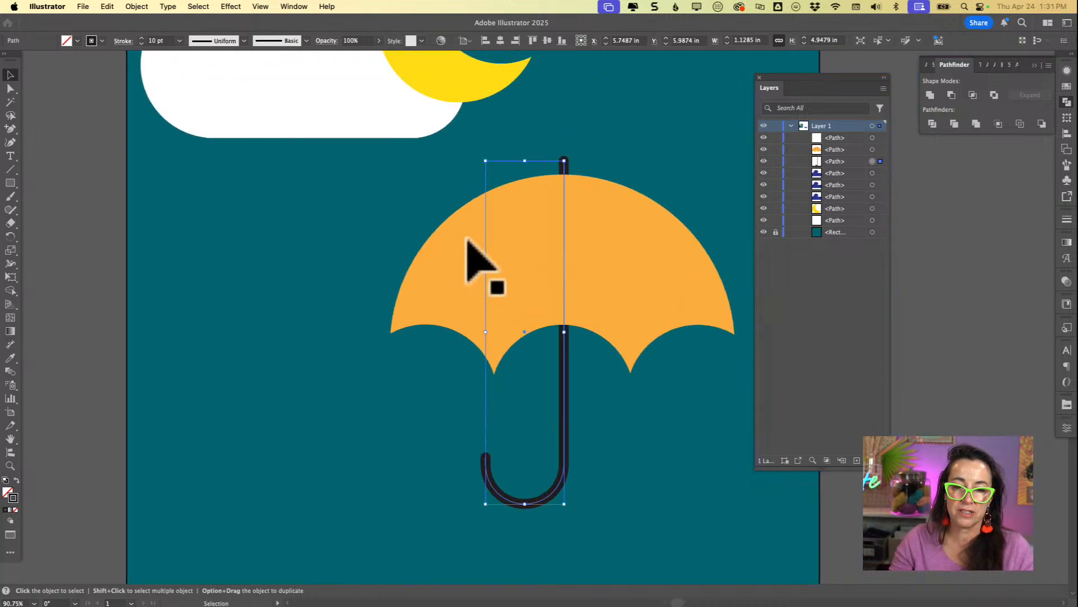
{"action": "key", "text": "p"}
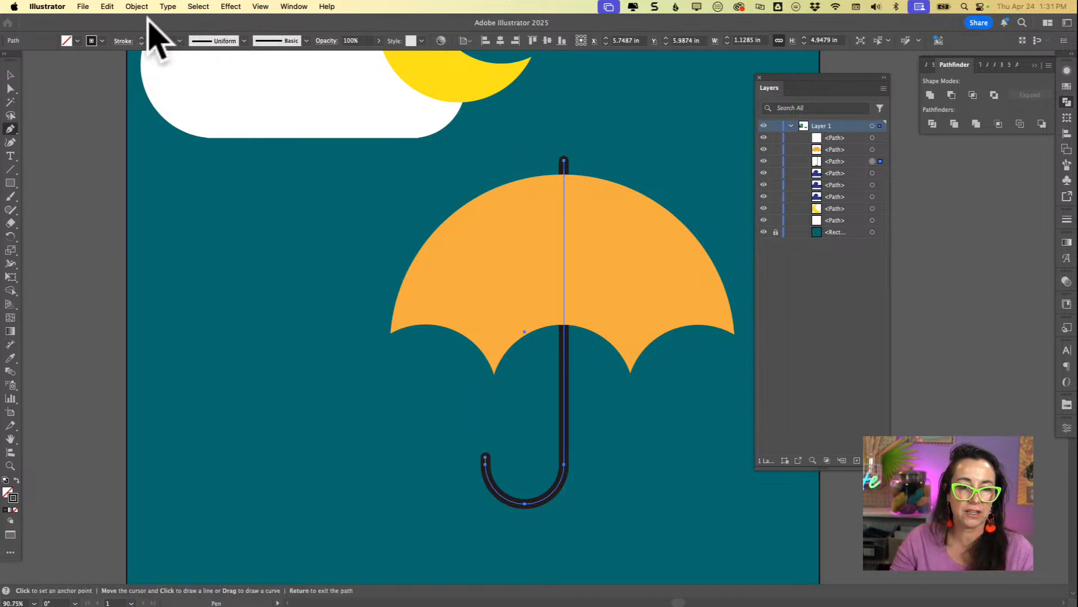
{"action": "left_click", "coordinate": [101, 40]}
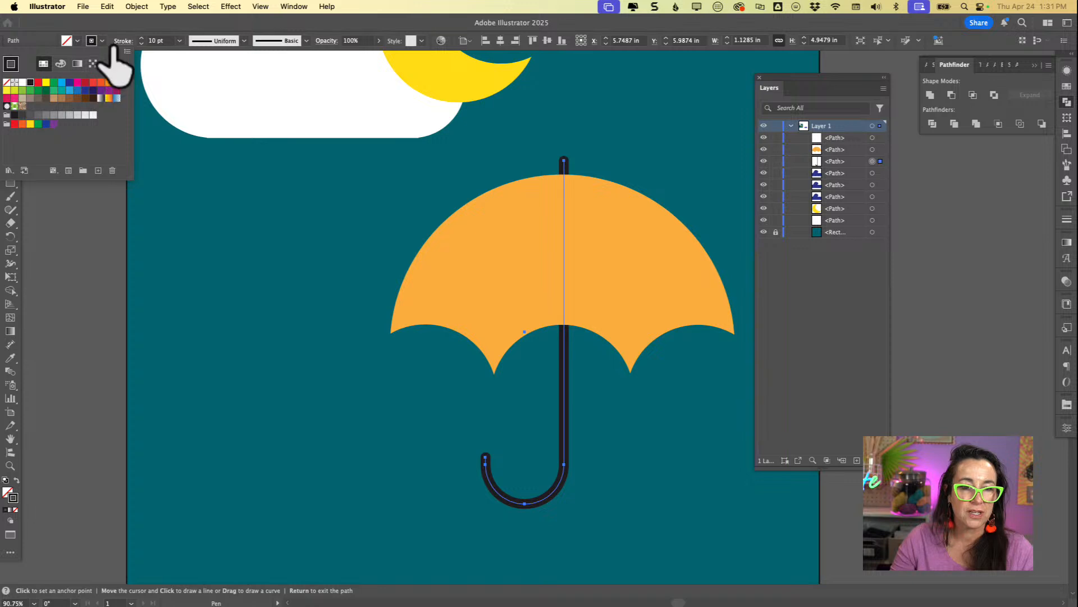
{"action": "left_click", "coordinate": [77, 82]}
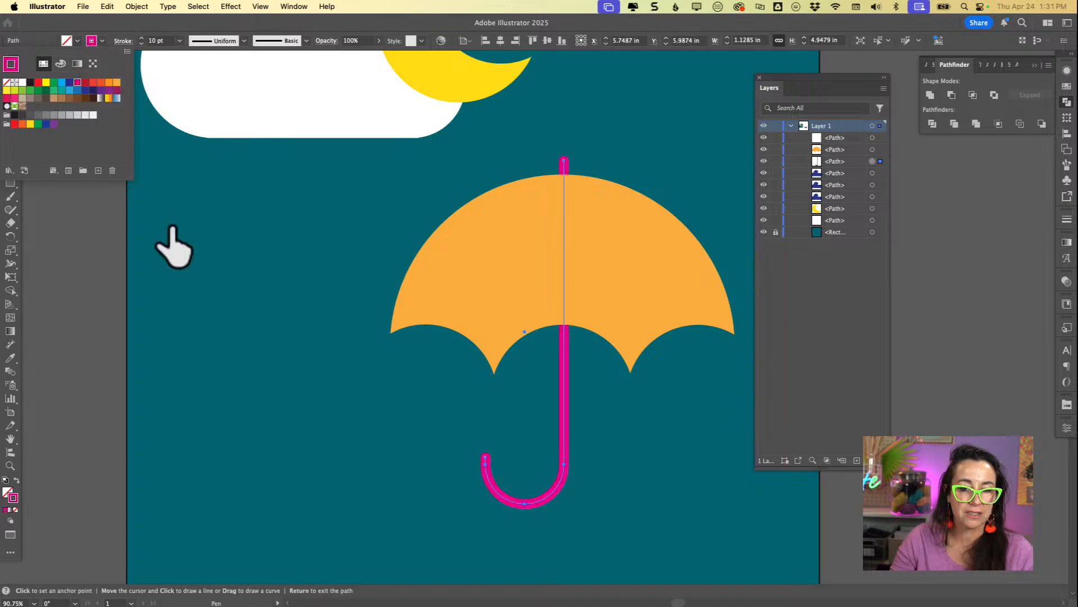
{"action": "left_click", "coordinate": [356, 268]}
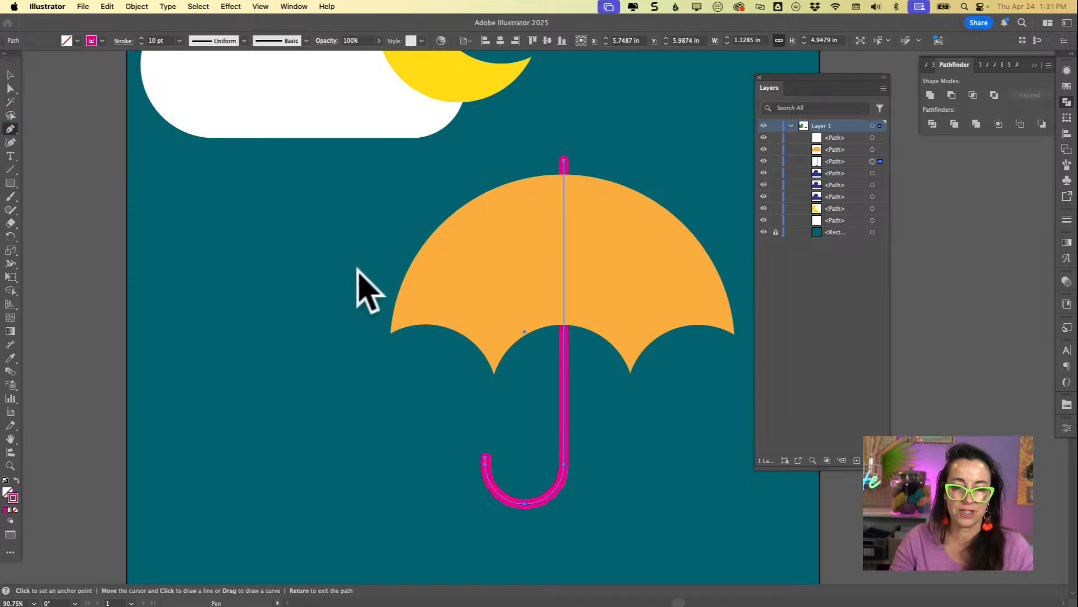
{"action": "key", "text": "super+z"}
{"action": "key", "text": "super+shift+a"}
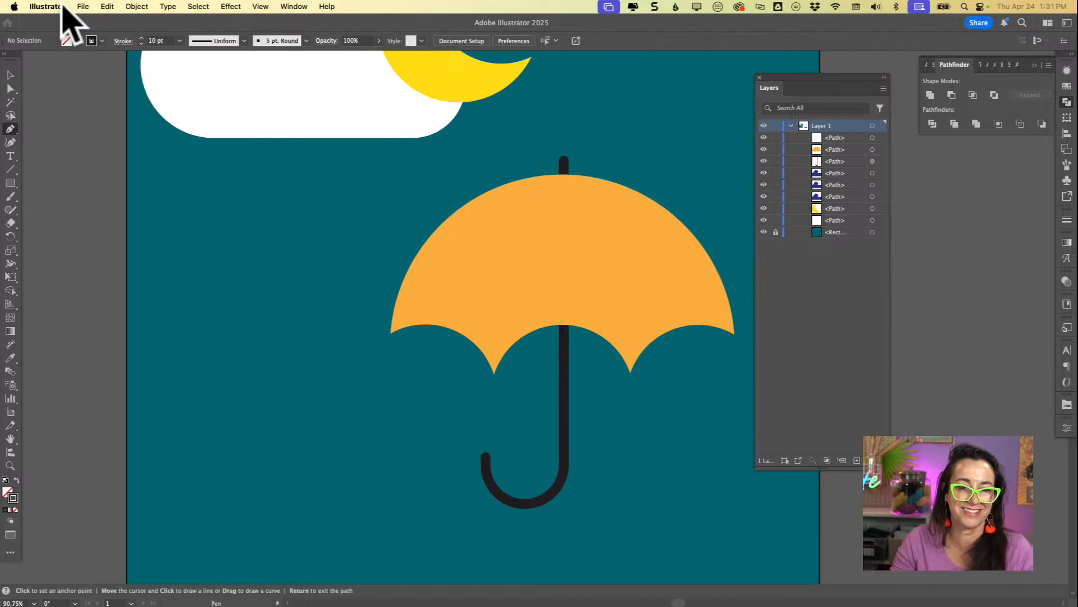
Draw a closed seven-point angular shape with the Pen tool beside the umbrella, using a magenta 10 pt stroke and no fill
{"action": "left_click", "coordinate": [102, 40]}
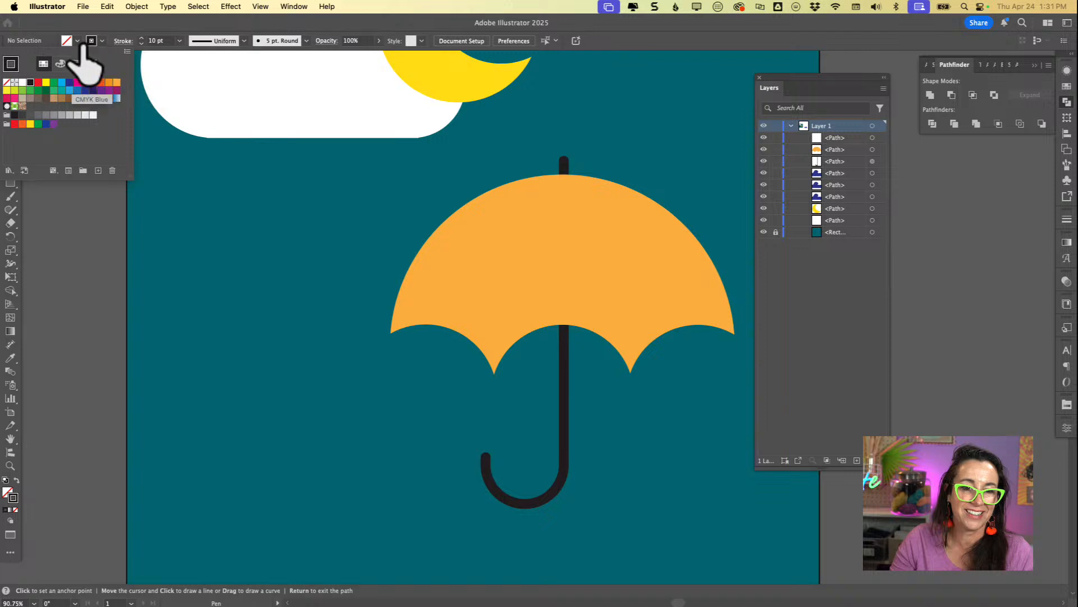
{"action": "left_click", "coordinate": [77, 82]}
{"action": "left_click", "coordinate": [234, 273]}
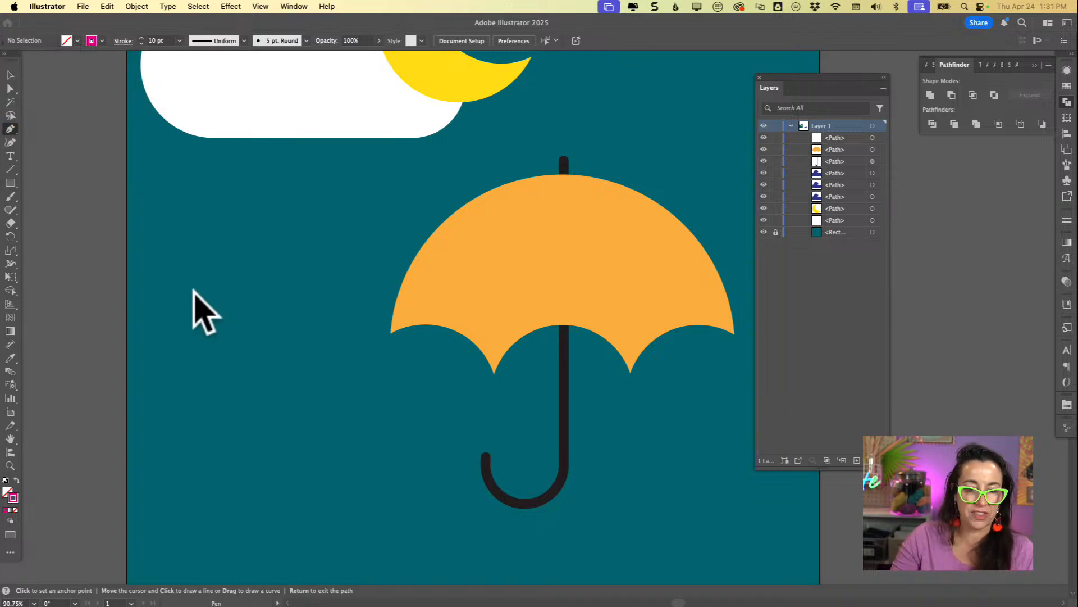
{"action": "left_click", "coordinate": [191, 319]}
{"action": "left_click", "coordinate": [264, 220]}
{"action": "left_click", "coordinate": [343, 299]}
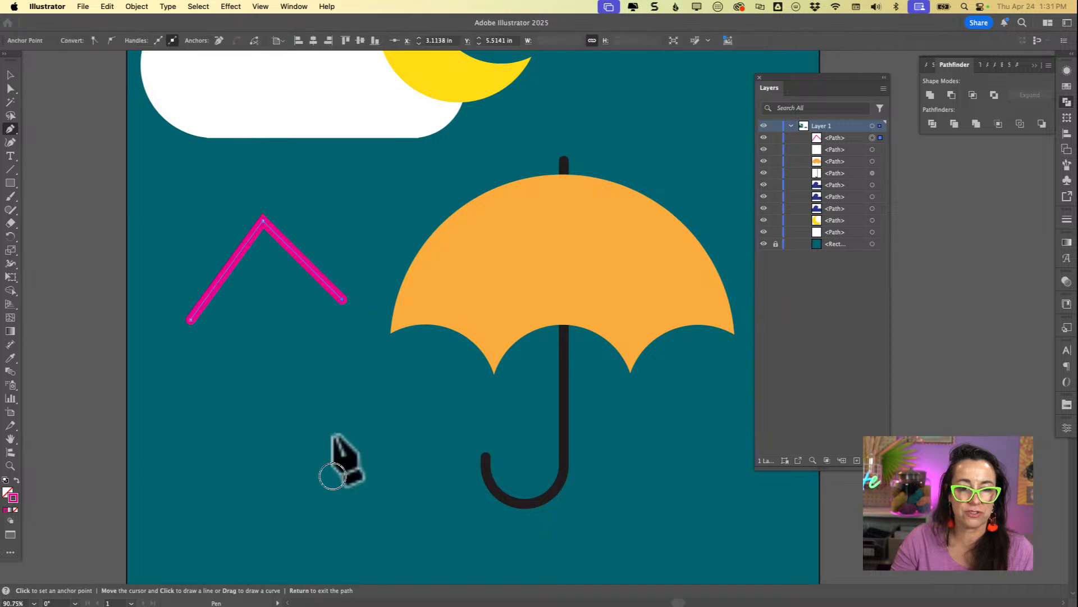
{"action": "left_click", "coordinate": [334, 476]}
{"action": "left_click", "coordinate": [251, 446]}
{"action": "left_click", "coordinate": [267, 353]}
{"action": "left_click", "coordinate": [187, 404]}
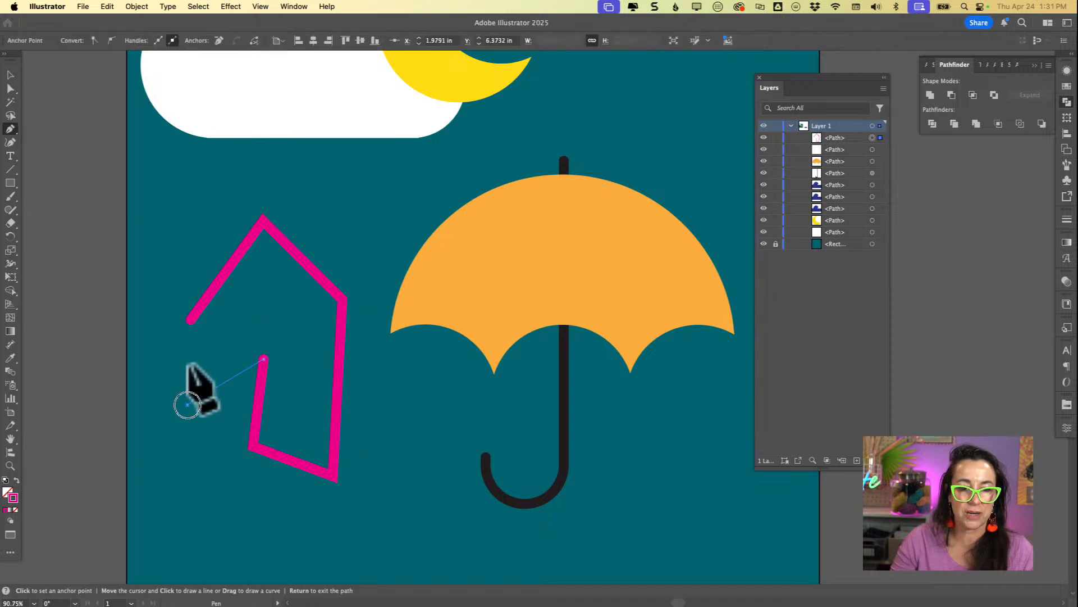
{"action": "left_click", "coordinate": [191, 319]}
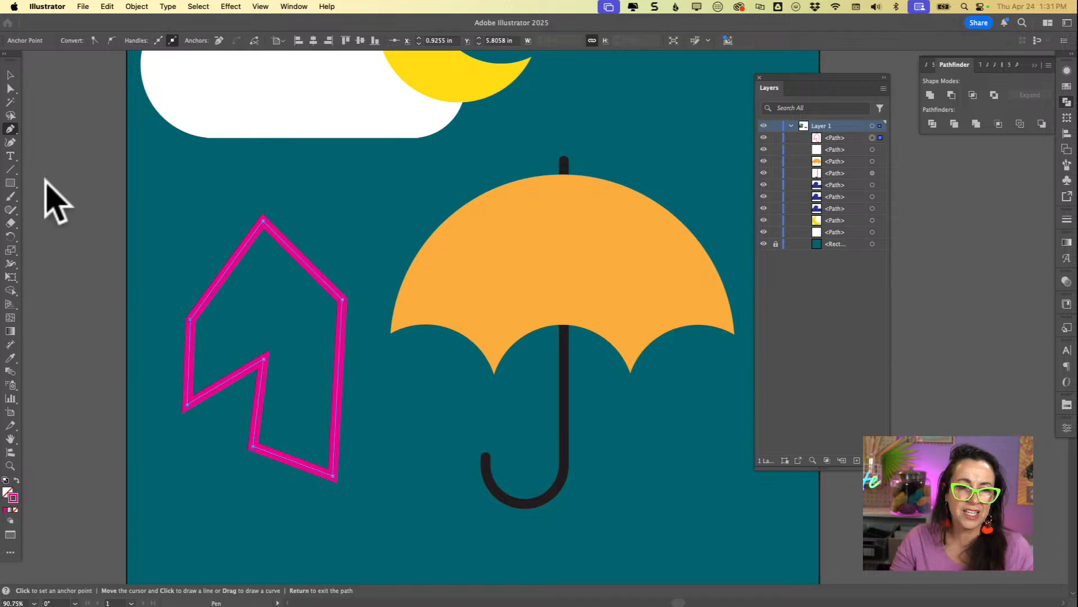
Bend the magenta shape's upper-right slanted segment outward into a rounded arc with the Anchor Point tool
{"action": "left_click", "coordinate": [11, 129]}
{"action": "left_click_drag", "start_coordinate": [15, 104], "coordinate": [67, 169]}
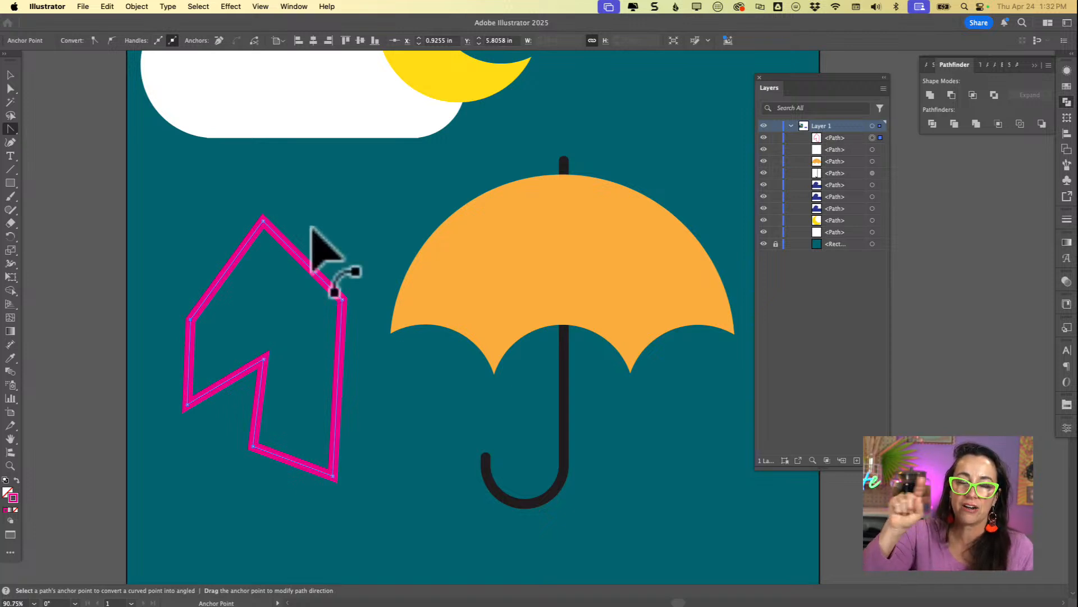
{"action": "left_click_drag", "start_coordinate": [311, 227], "coordinate": [346, 186]}
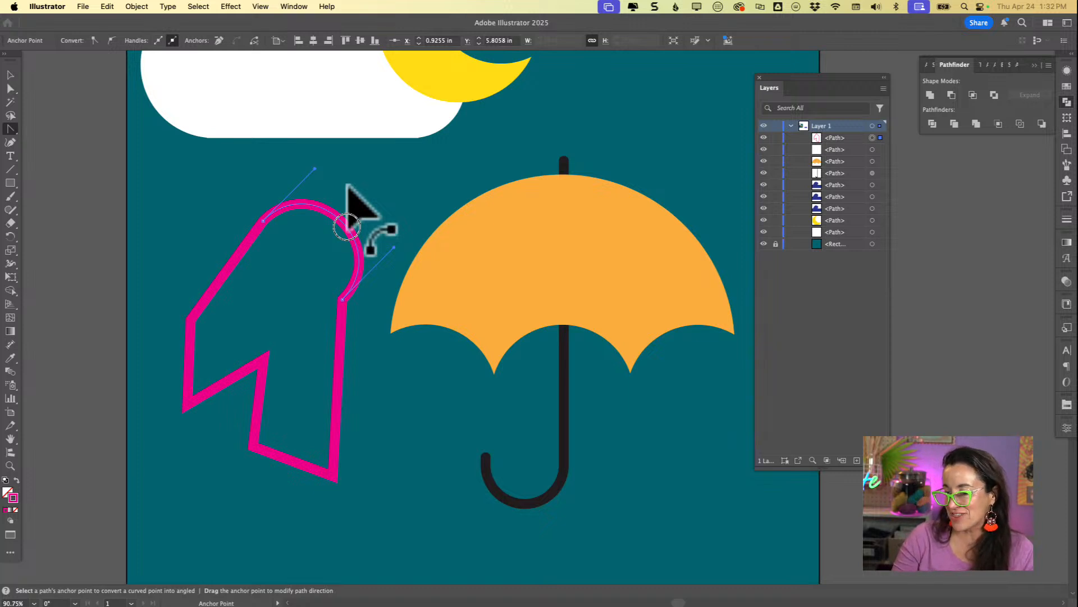
{"action": "left_click_drag", "start_coordinate": [347, 226], "coordinate": [328, 209]}
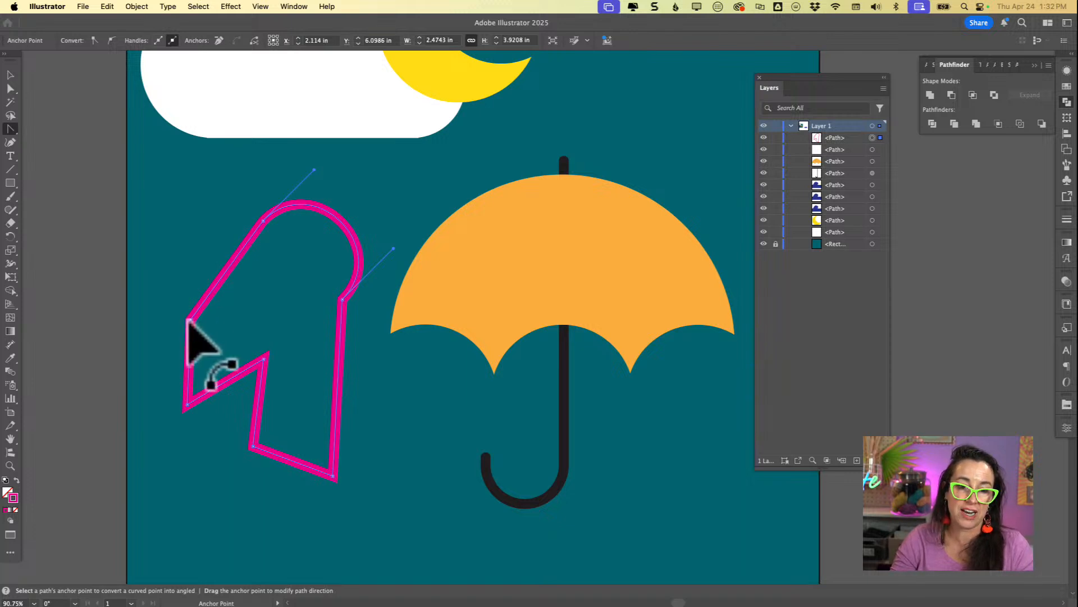
Curve the magenta shape's short left side outward and its adjacent lower slanted segment downward
{"action": "left_click_drag", "start_coordinate": [189, 320], "coordinate": [132, 317]}
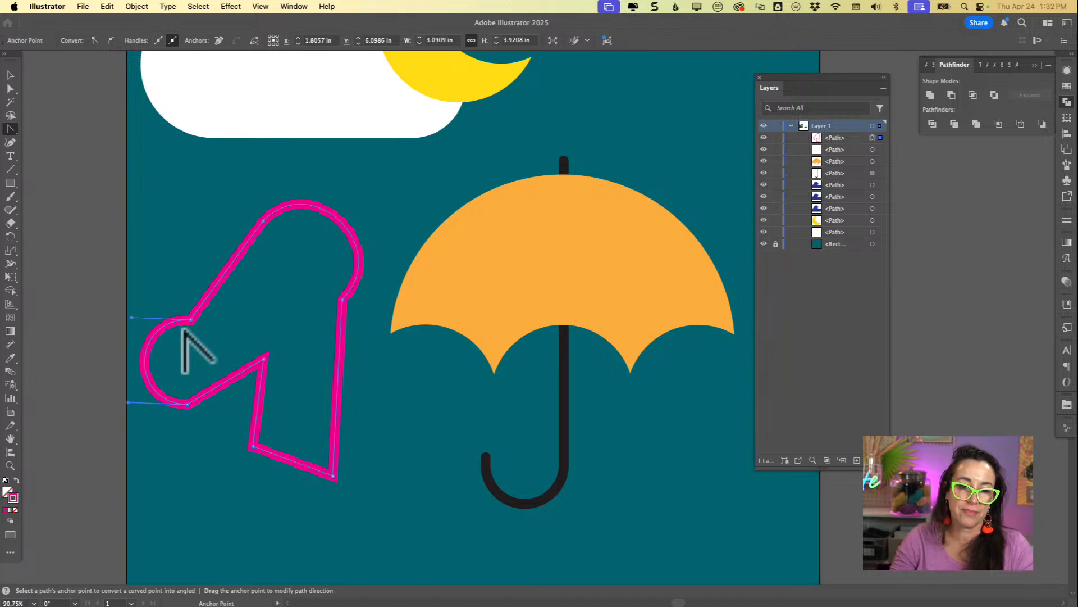
{"action": "left_click_drag", "start_coordinate": [225, 383], "coordinate": [234, 416]}
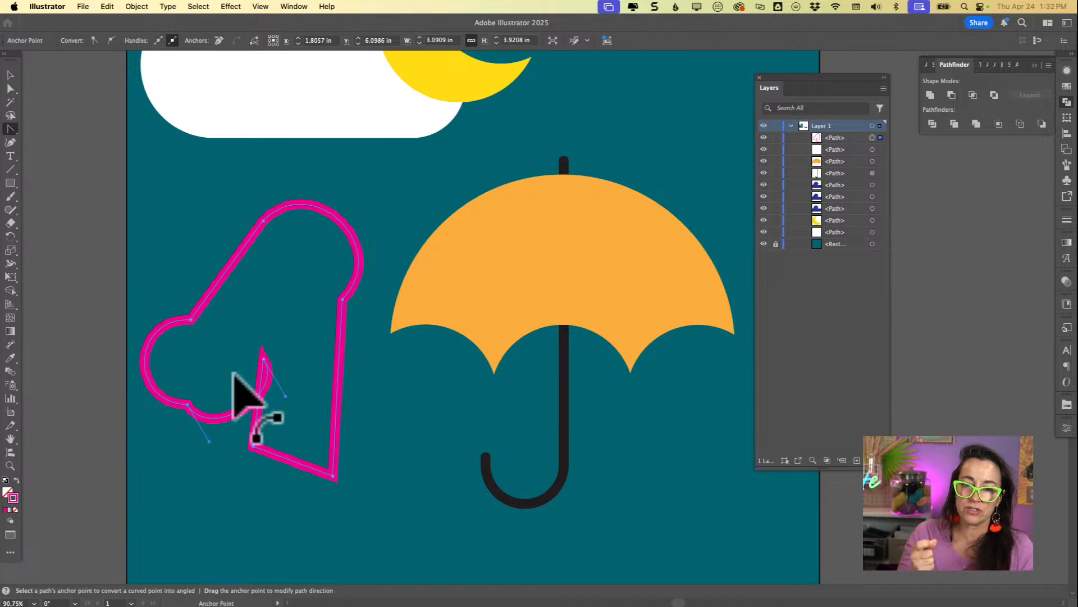
{"action": "scroll", "coordinate": [234, 373], "scroll_direction": "right", "scroll_amount": 6}
{"action": "scroll", "coordinate": [235, 372], "scroll_direction": "down", "scroll_amount": 1}
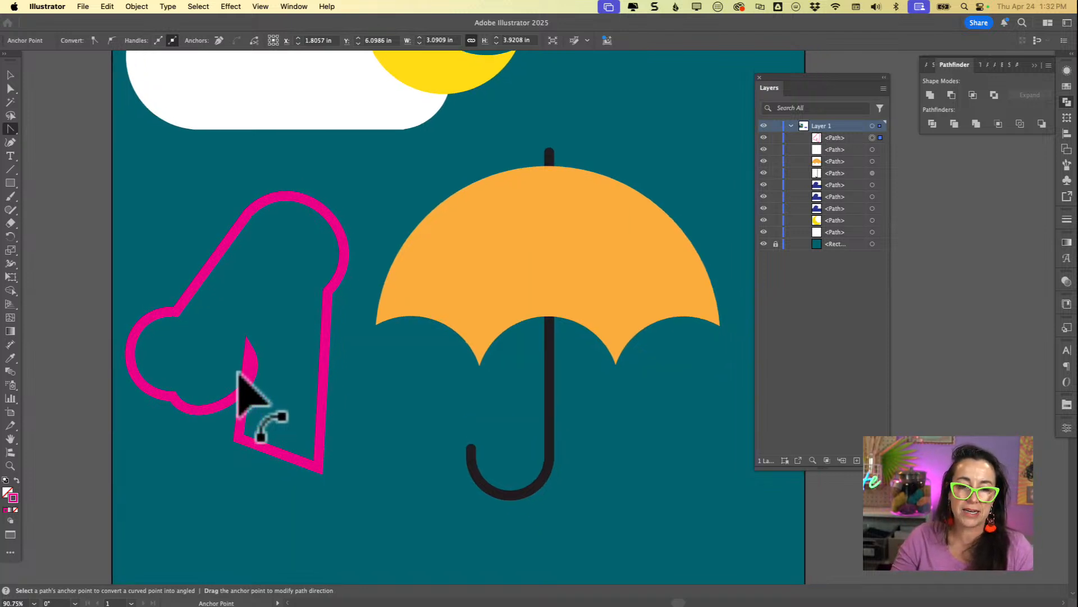
Move the yellow moon off the cloud into the empty background beside it, centred at about X 6.63 in, Y 1.68 in
{"action": "scroll", "coordinate": [238, 372], "scroll_direction": "left", "scroll_amount": 2}
{"action": "scroll", "coordinate": [237, 372], "scroll_direction": "left", "scroll_amount": 3}
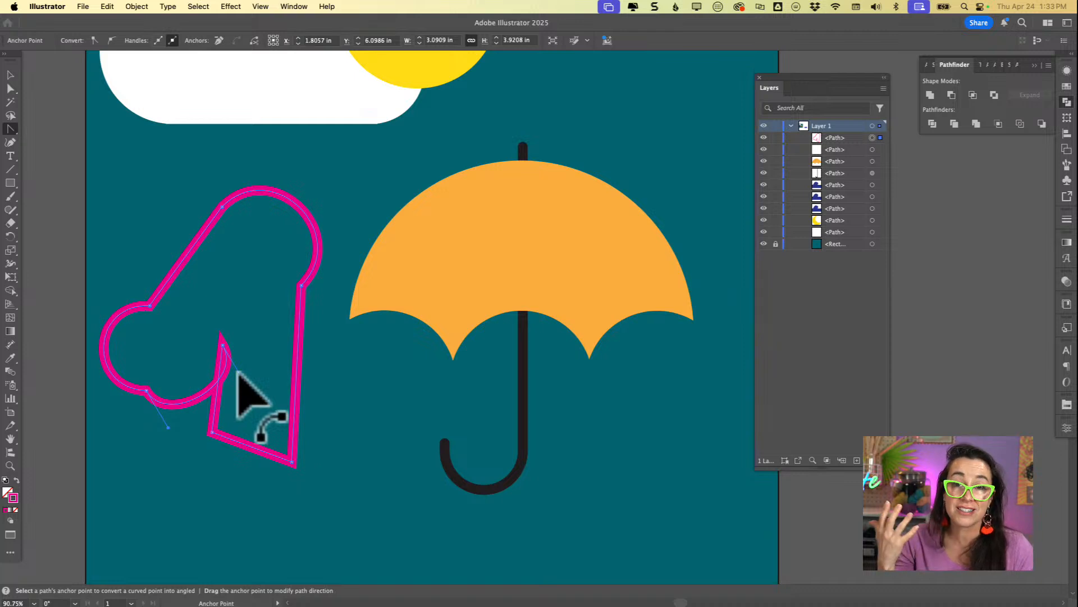
{"action": "scroll", "coordinate": [301, 361], "scroll_direction": "up", "scroll_amount": 8}
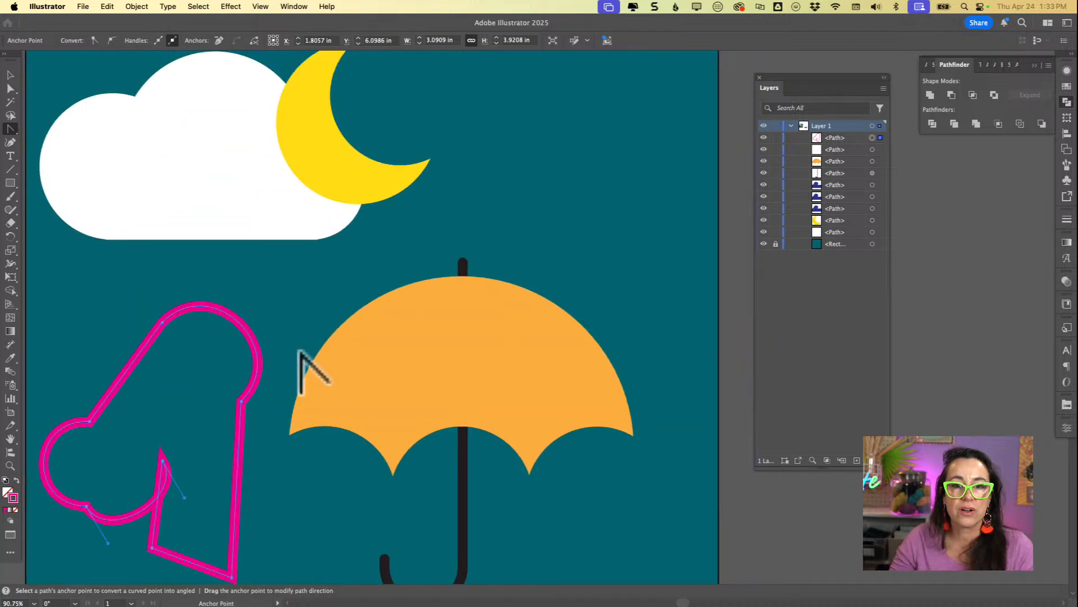
{"action": "key", "text": "v"}
{"action": "left_click_drag", "start_coordinate": [429, 211], "coordinate": [554, 206]}
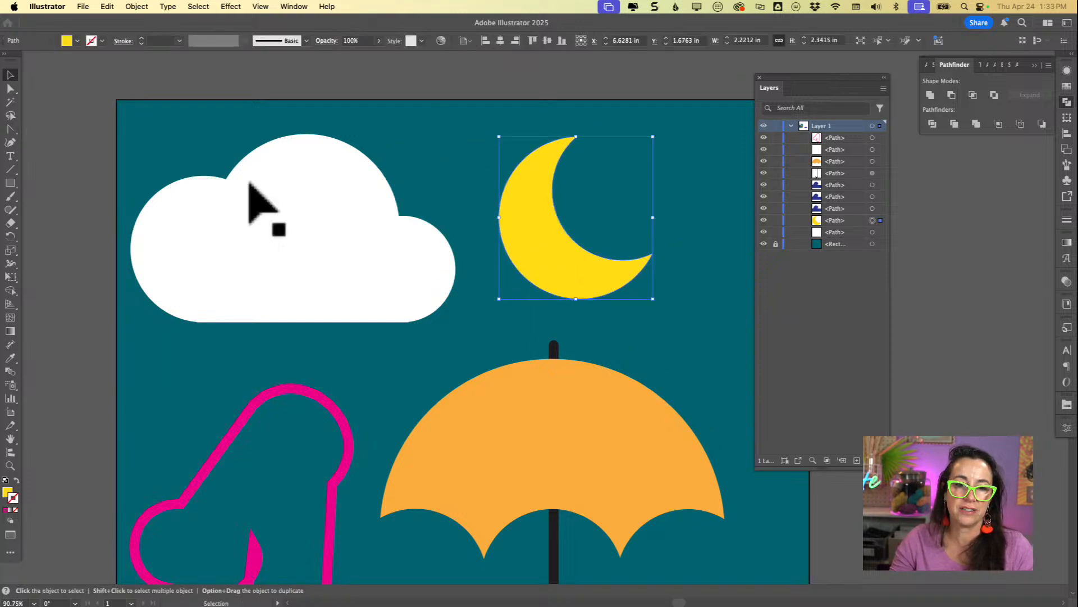
Lock the white cloud path so that a new path can be traced over it
{"action": "left_click", "coordinate": [291, 168]}
{"action": "key", "text": "p"}
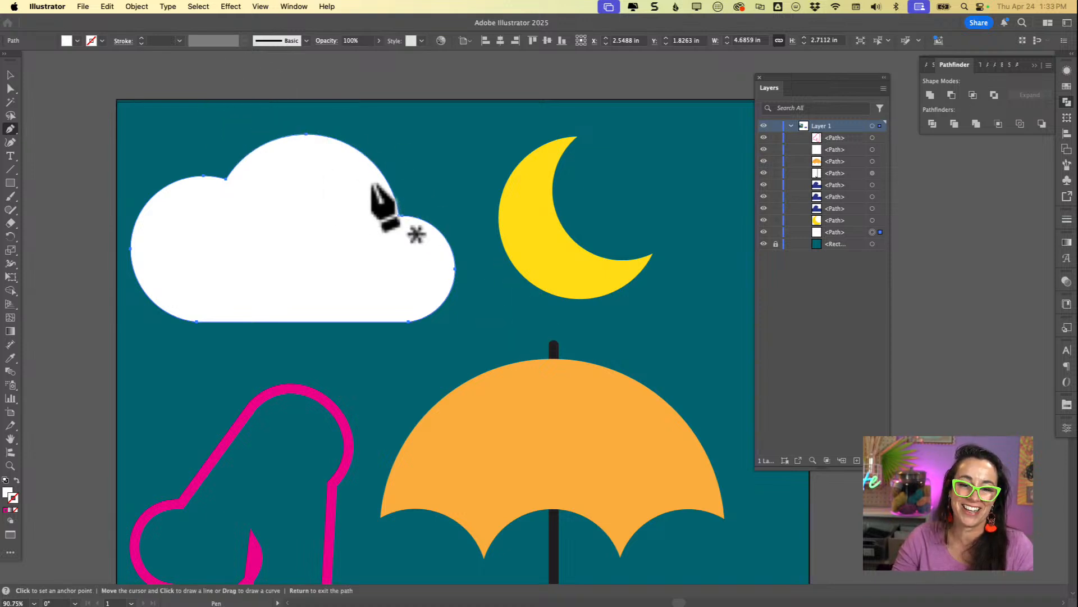
{"action": "scroll", "coordinate": [386, 193], "scroll_direction": "down", "scroll_amount": 3}
{"action": "scroll", "coordinate": [405, 225], "scroll_direction": "up", "scroll_amount": 2}
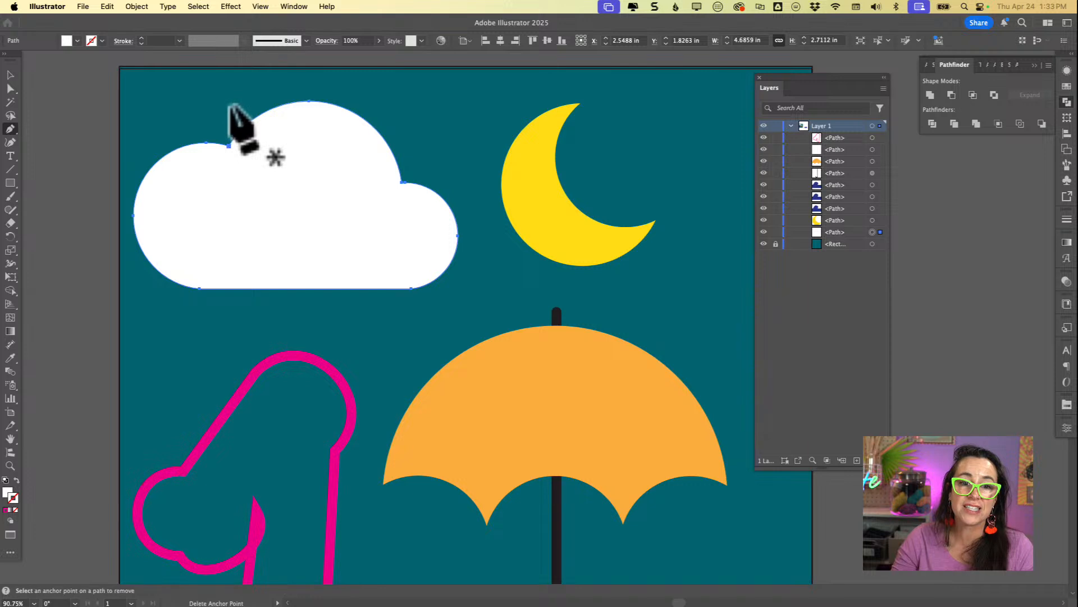
{"action": "left_click", "coordinate": [228, 238]}
{"action": "key", "text": "v"}
{"action": "key", "text": "Delete"}
{"action": "left_click", "coordinate": [360, 189]}
{"action": "key", "text": "a"}
{"action": "key", "text": "super+2"}
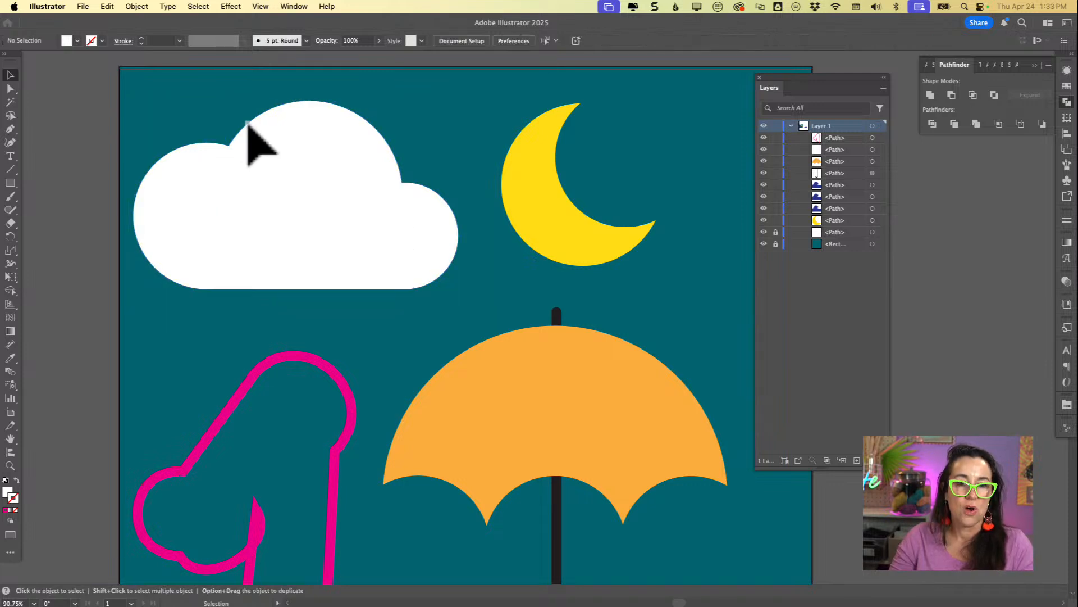
Trace a closed four-point straight-sided path with the Pen tool through the cloud's two upper notches and the ends of its flat base
{"action": "key", "text": "p"}
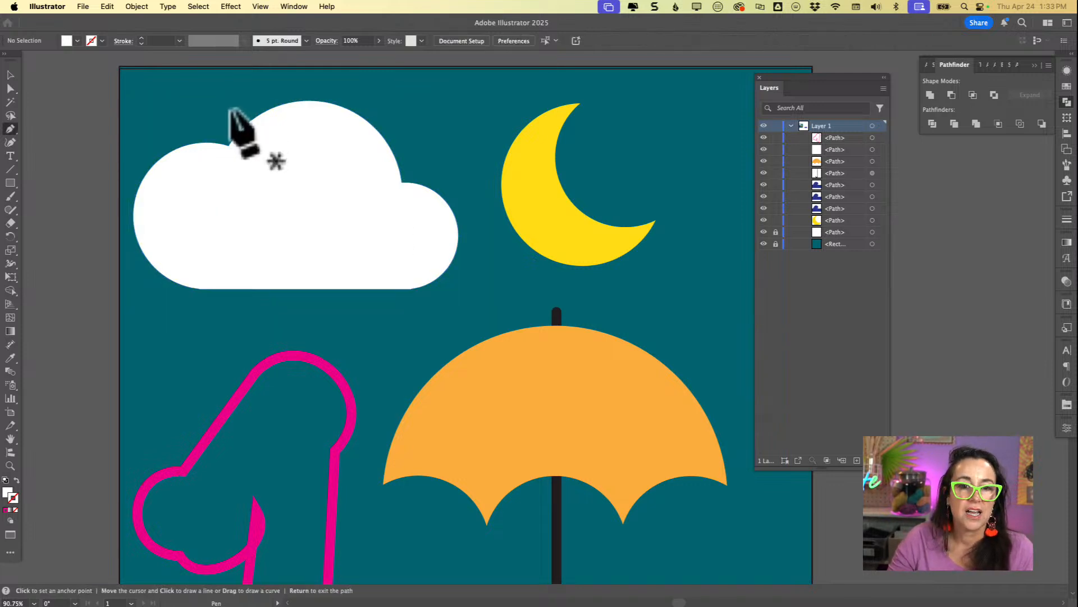
{"action": "left_click", "coordinate": [228, 145]}
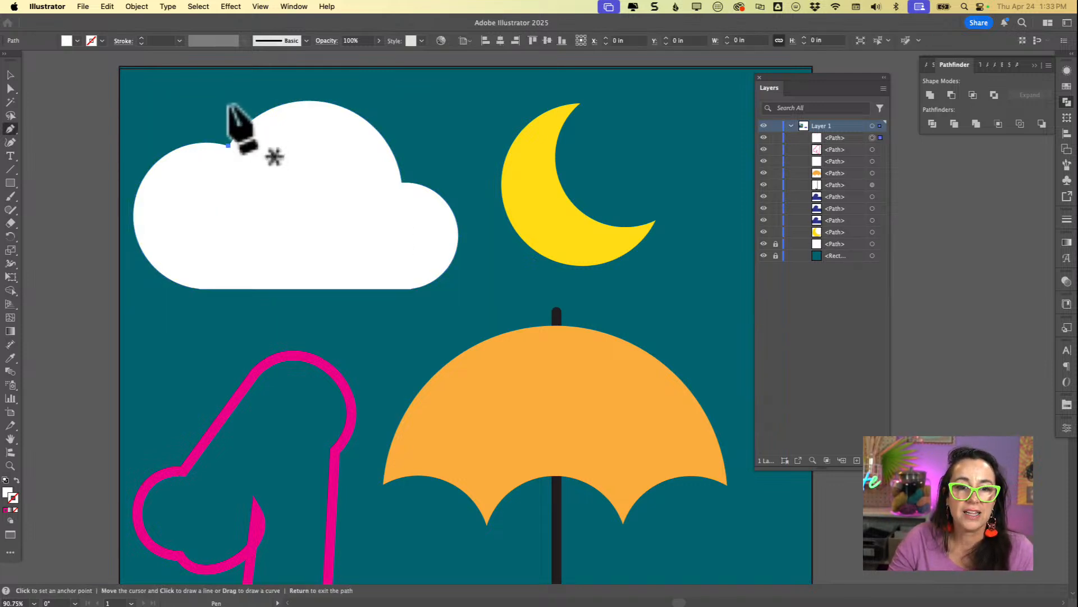
{"action": "left_click", "coordinate": [402, 181]}
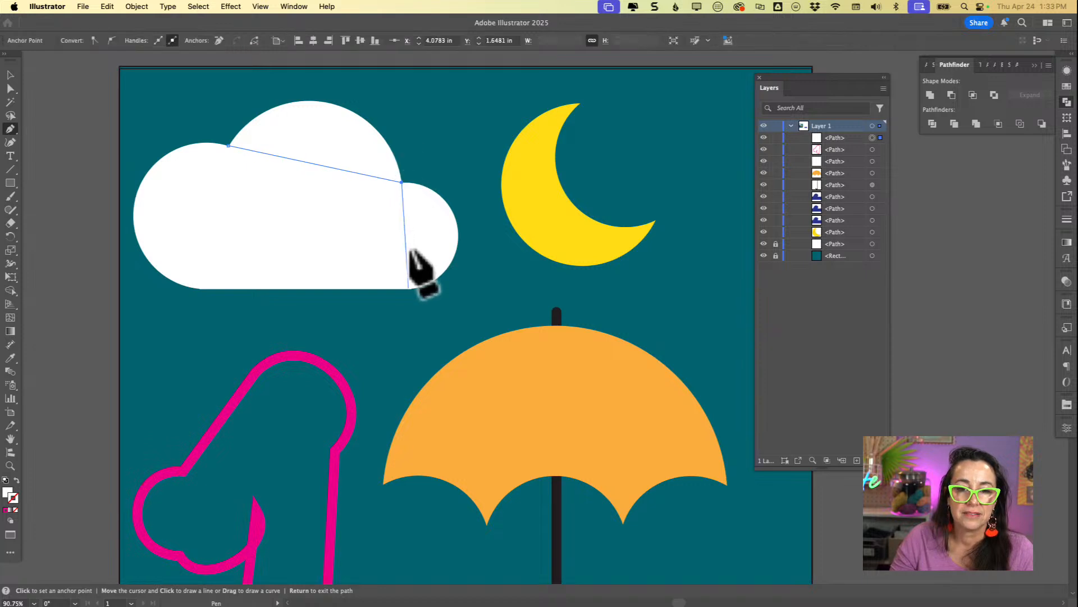
{"action": "left_click", "coordinate": [409, 289]}
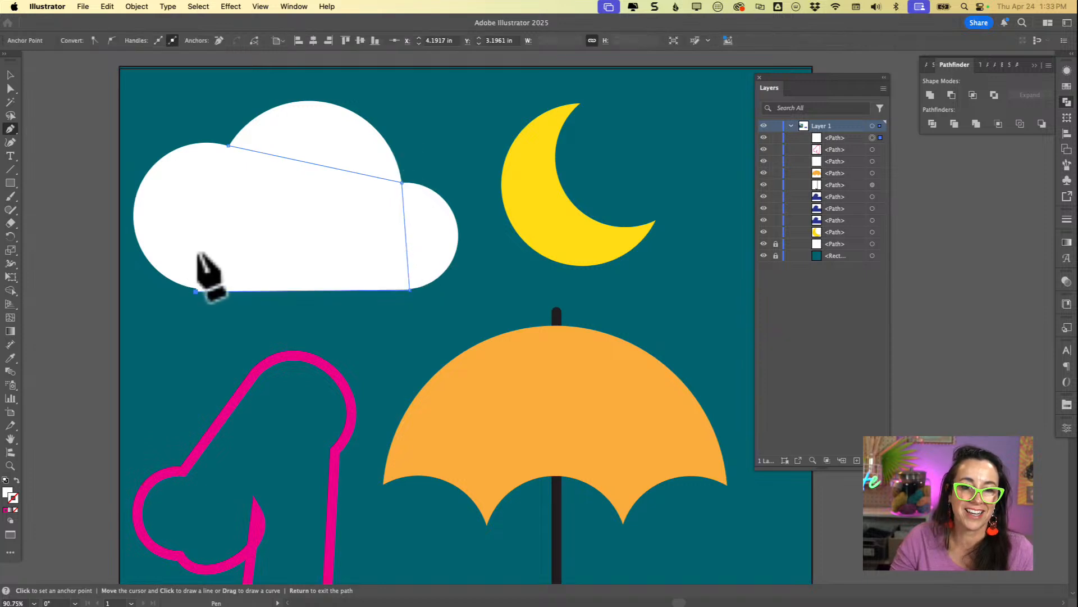
{"action": "left_click", "coordinate": [196, 291]}
{"action": "left_click", "coordinate": [228, 145]}
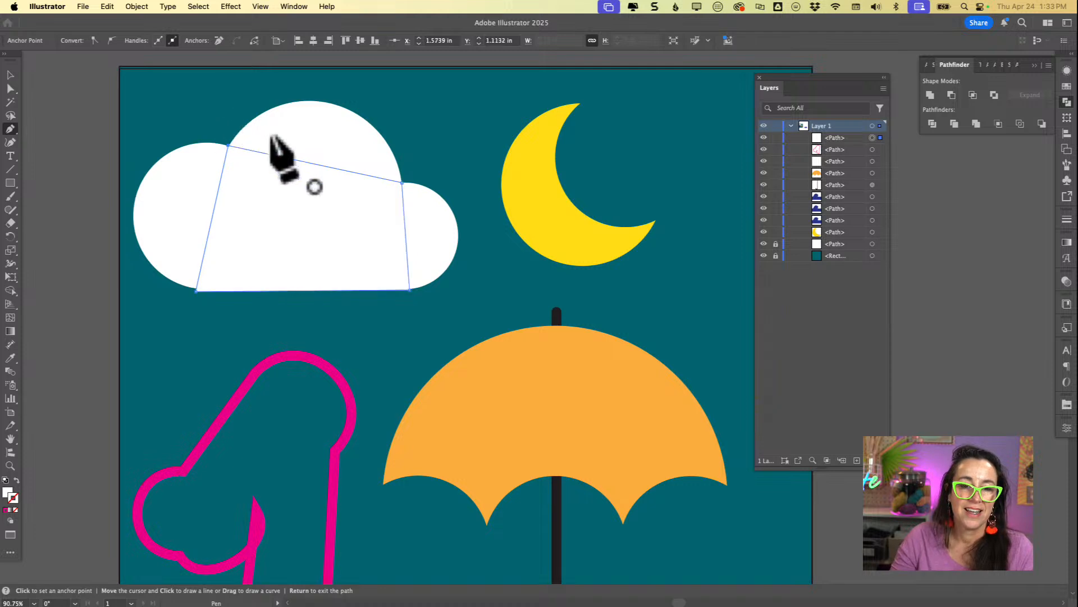
Bend the traced path's top and right segments outward along the cloud's bumps with the Anchor Point tool
{"action": "key", "text": "shift+c"}
{"action": "left_click_drag", "start_coordinate": [297, 161], "coordinate": [338, 111]}
{"action": "left_click_drag", "start_coordinate": [406, 225], "coordinate": [453, 205]}
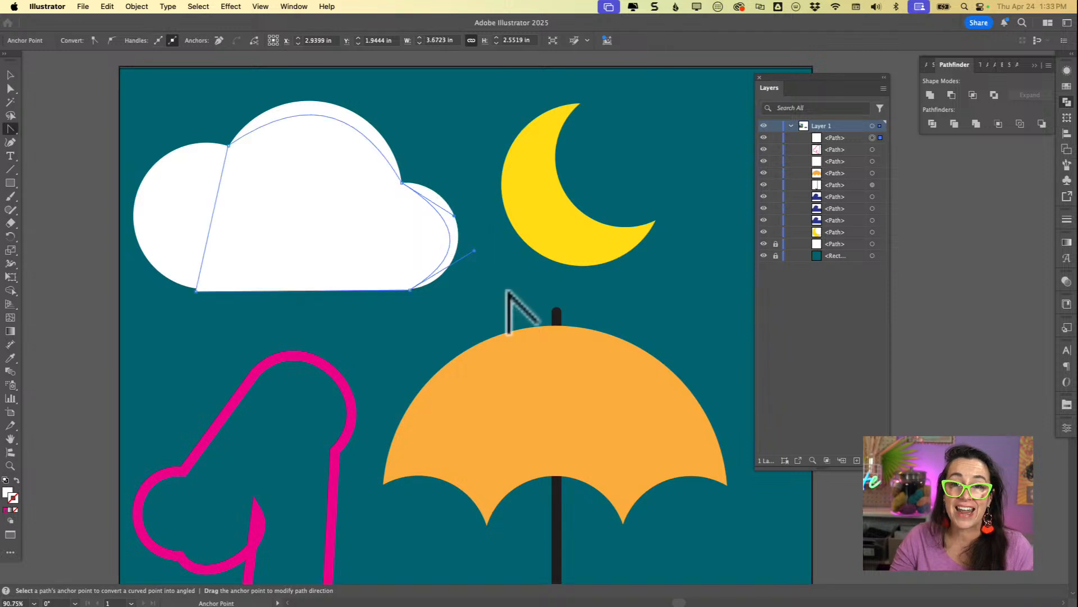
Undo the bent segments and the whole practice path traced over the cloud
{"action": "key", "text": "ctrl+z"}
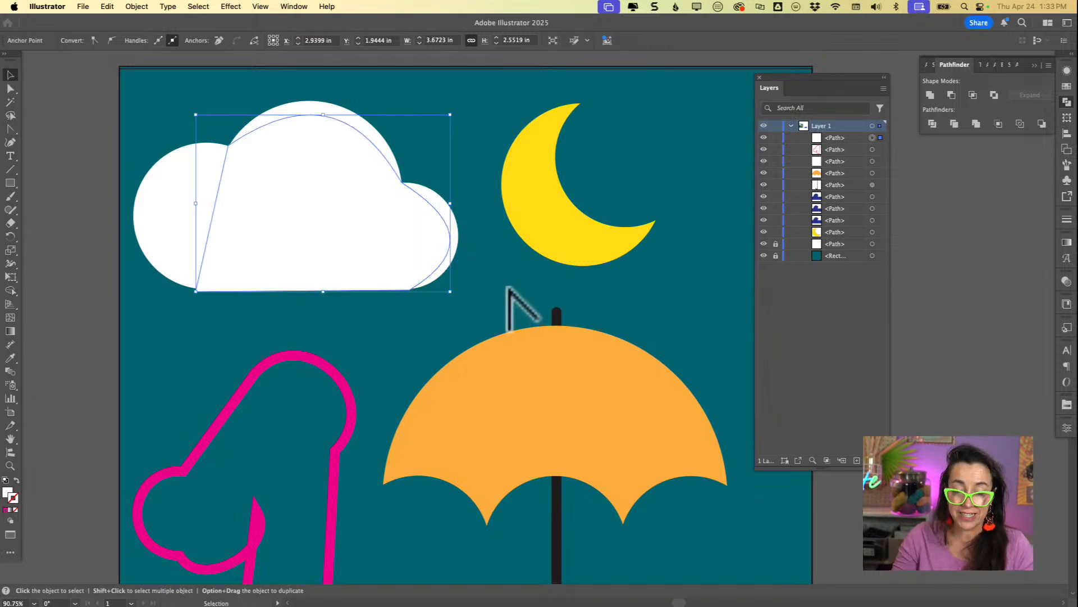
{"action": "key", "text": "v"}
{"action": "key", "text": "super+z"}
{"action": "key", "text": "super+z"}
{"action": "key", "text": "super+z"}
{"action": "key", "text": "super+z"}
{"action": "key", "text": "super+z"}
{"action": "key", "text": "super+z"}
{"action": "key", "text": "super+z"}
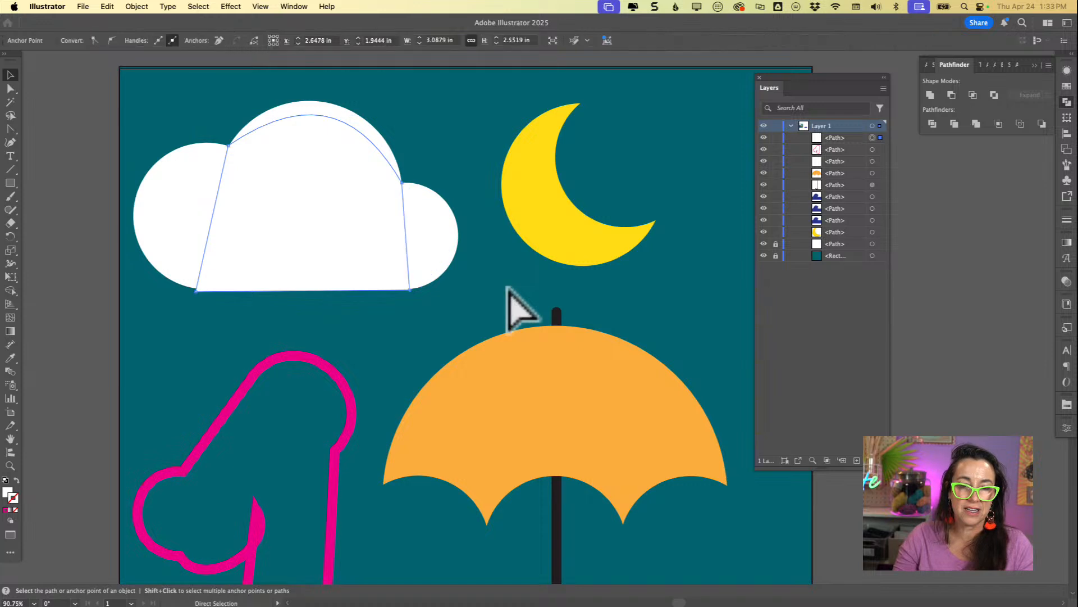
{"action": "key", "text": "super+z"}
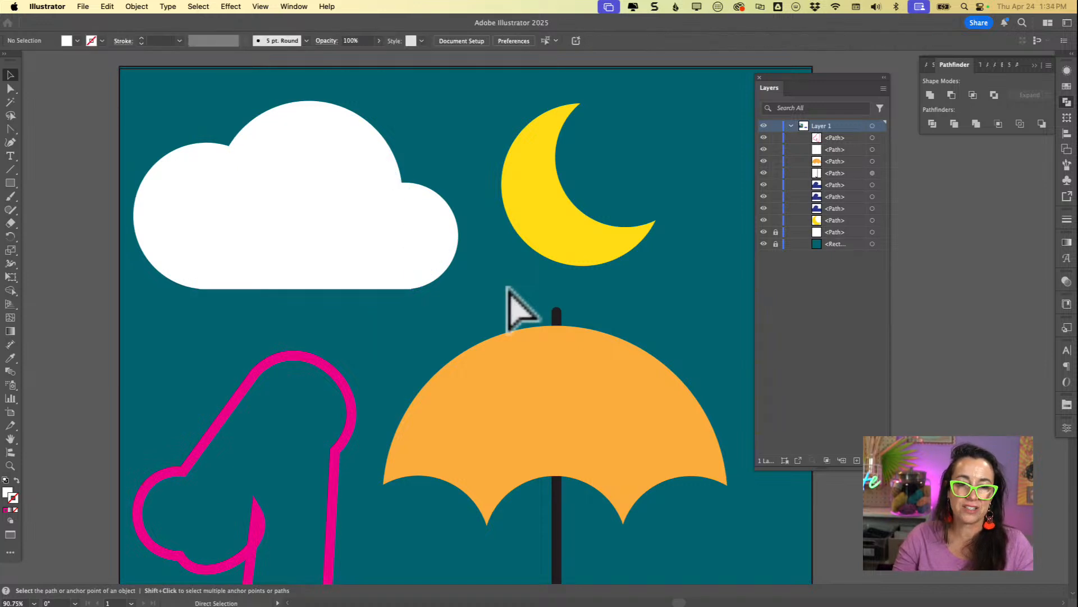
Unlock all objects and lock only the teal background rectangle again
{"action": "key", "text": "v"}
{"action": "key", "text": "super+alt+2"}
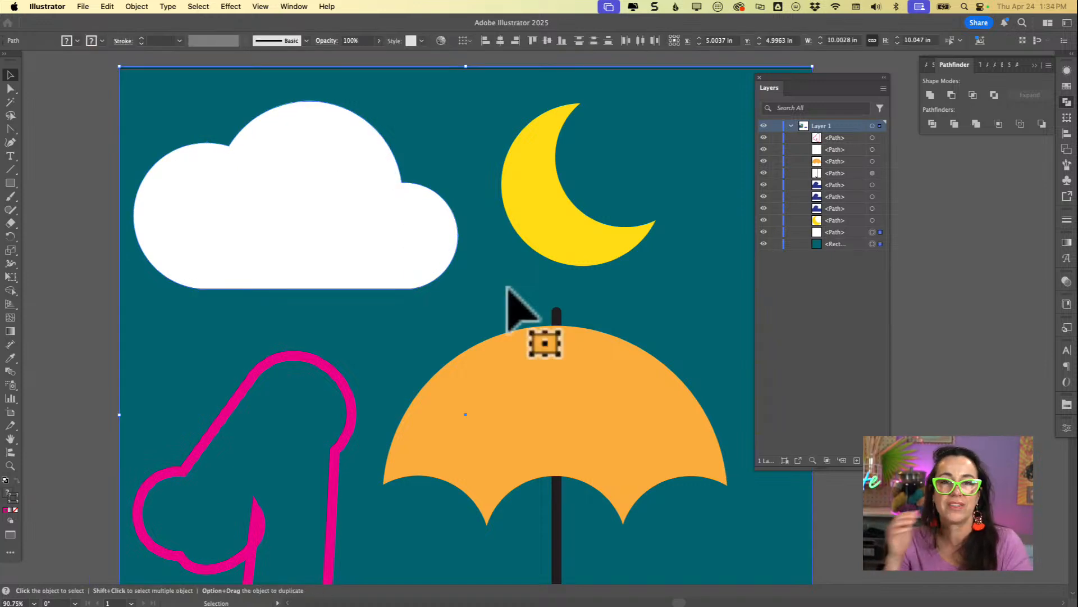
{"action": "left_click", "coordinate": [82, 332]}
{"action": "left_click", "coordinate": [170, 304]}
{"action": "key", "text": "super+2"}
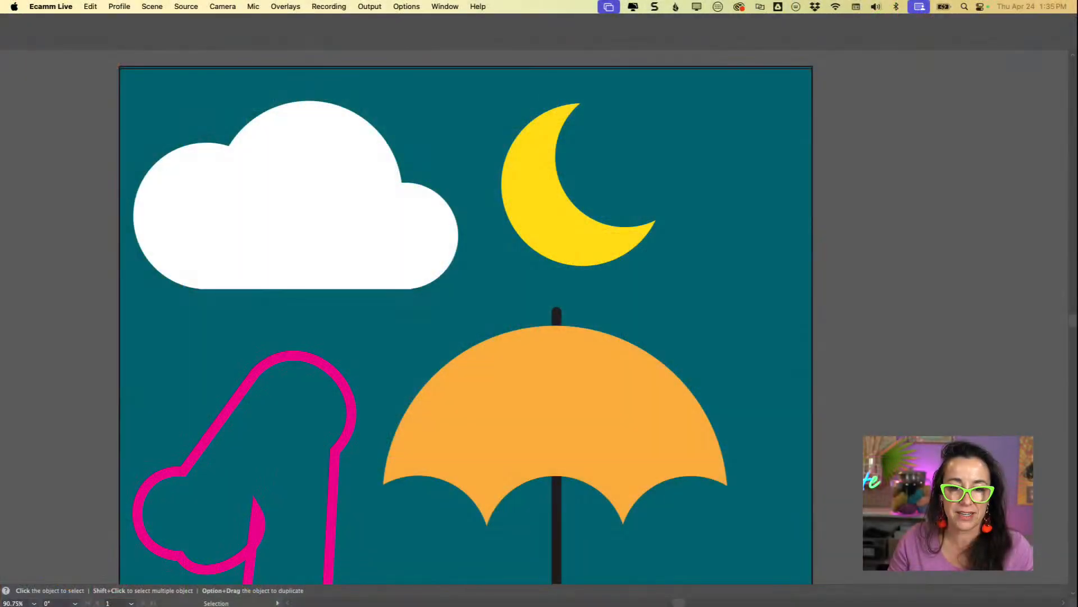
Set the highlight colour of Layer 1 to Magenta in its layer options
{"action": "left_click", "coordinate": [542, 163]}
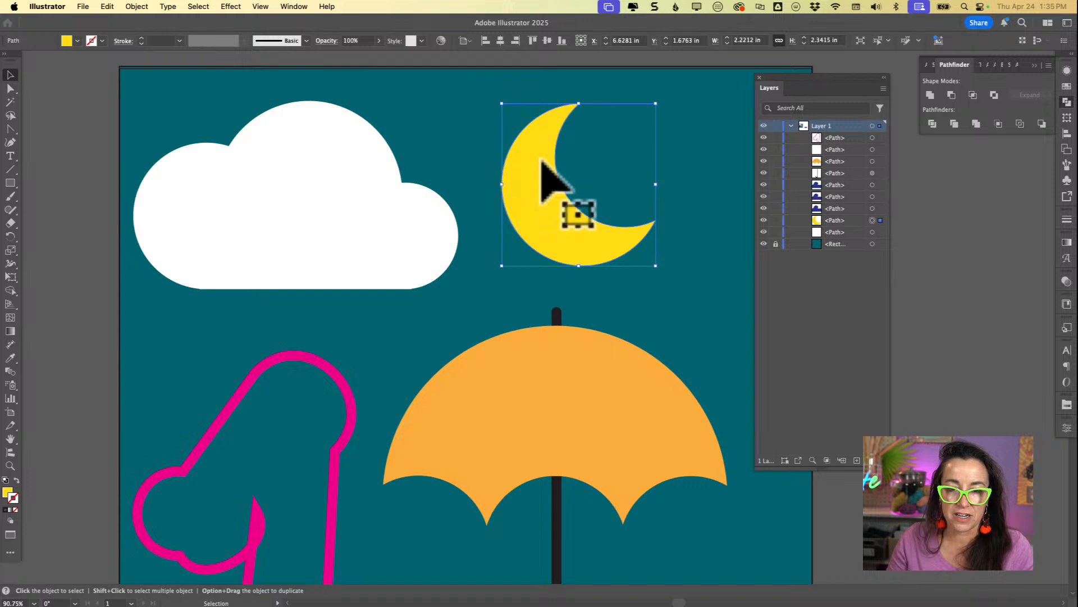
{"action": "left_click_drag", "start_coordinate": [540, 200], "coordinate": [488, 440]}
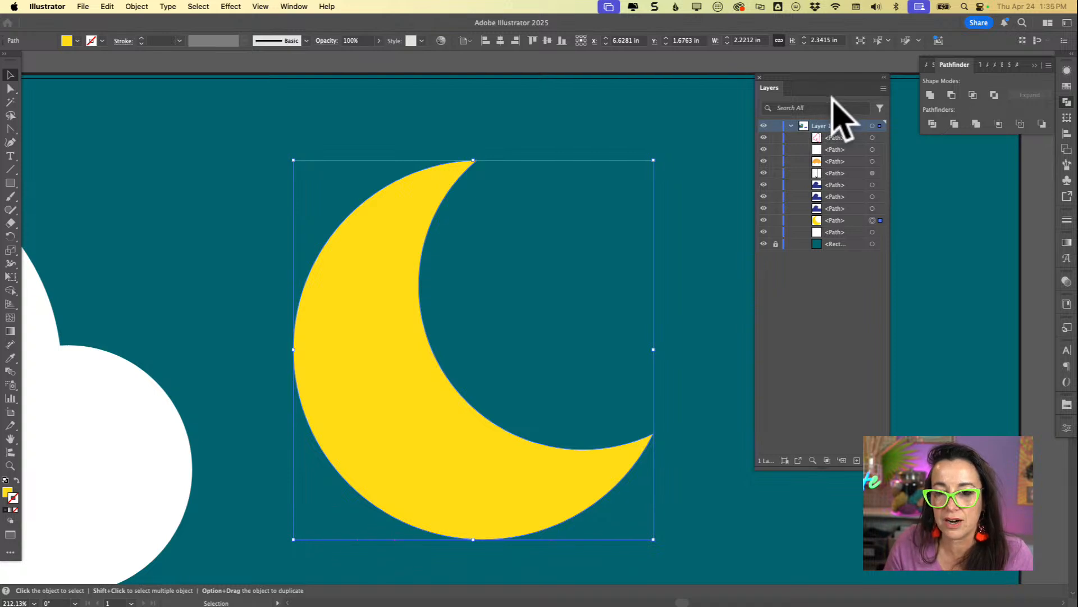
{"action": "double_click", "coordinate": [850, 124]}
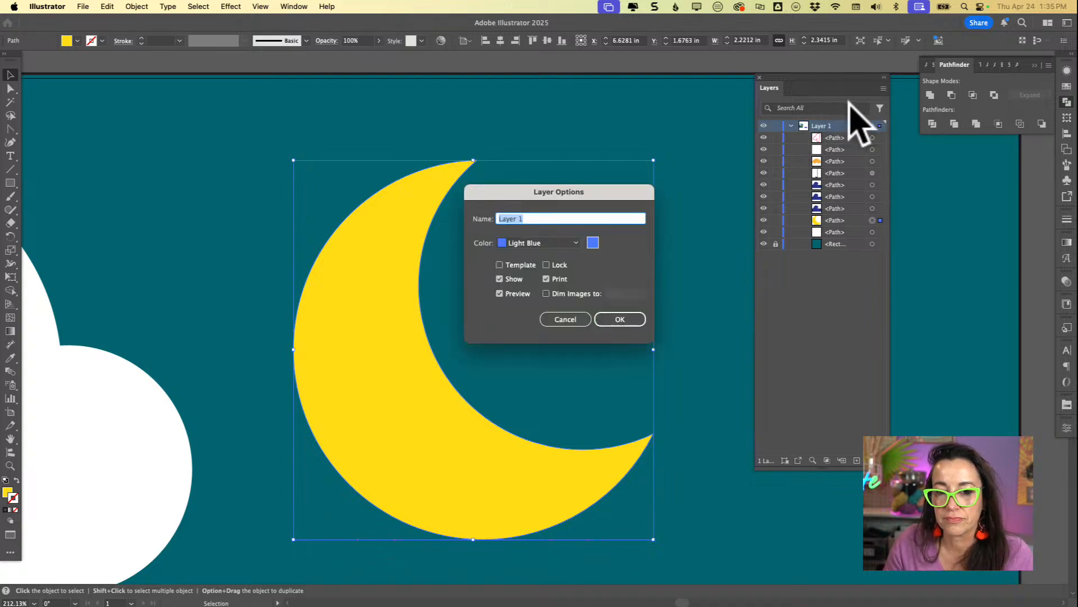
{"action": "left_click", "coordinate": [575, 243]}
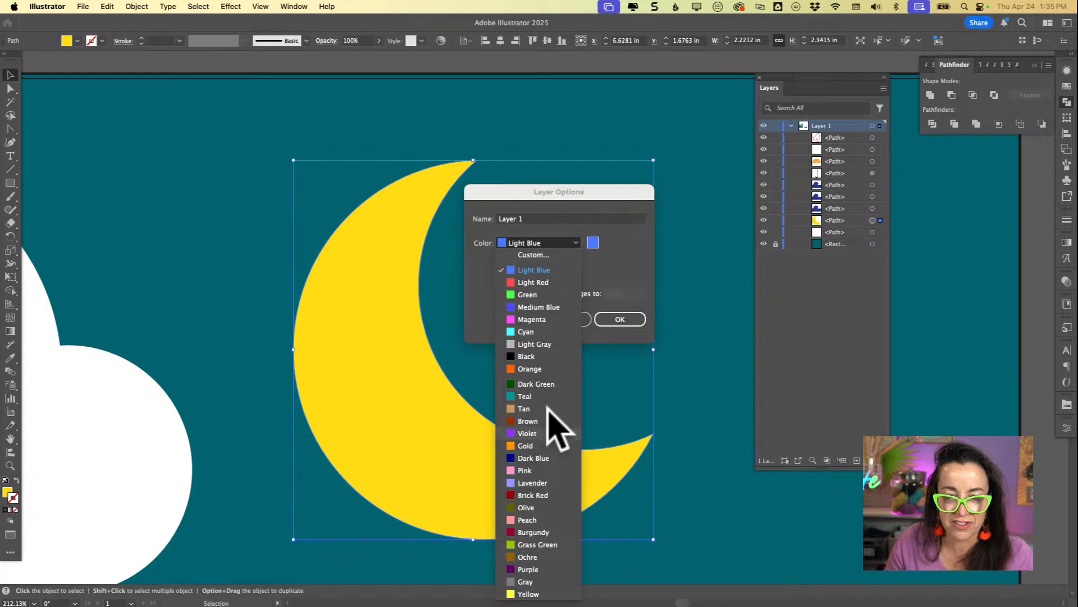
{"action": "left_click", "coordinate": [539, 319]}
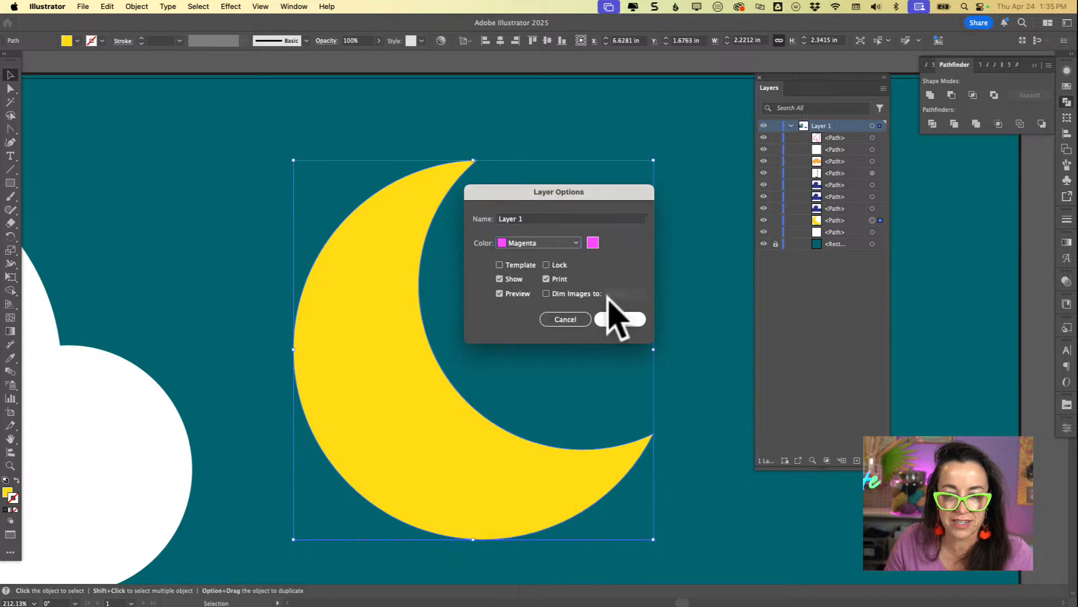
{"action": "left_click", "coordinate": [618, 317]}
{"action": "left_click", "coordinate": [679, 141]}
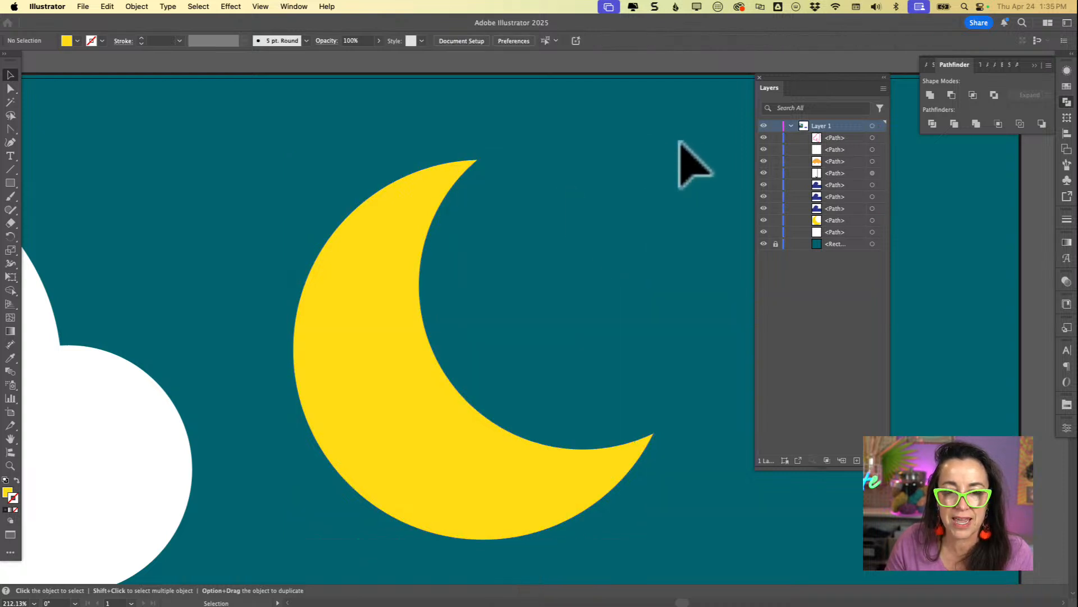
Inspect the moon's anchor points and the direction handles at its two pointed tips with the Direct Selection tool
{"action": "left_click", "coordinate": [385, 221]}
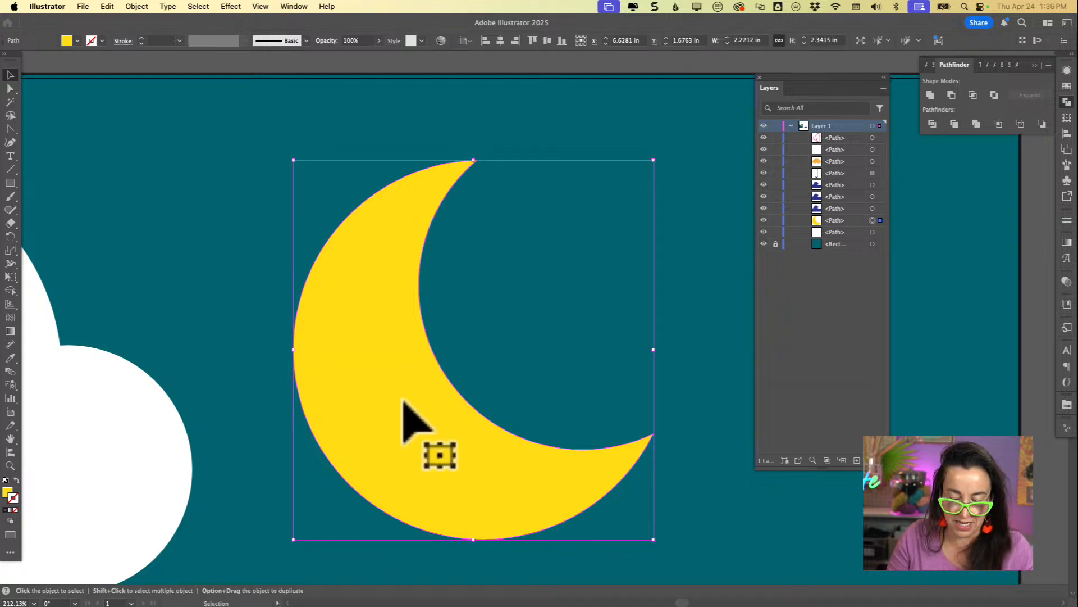
{"action": "key", "text": "super+h"}
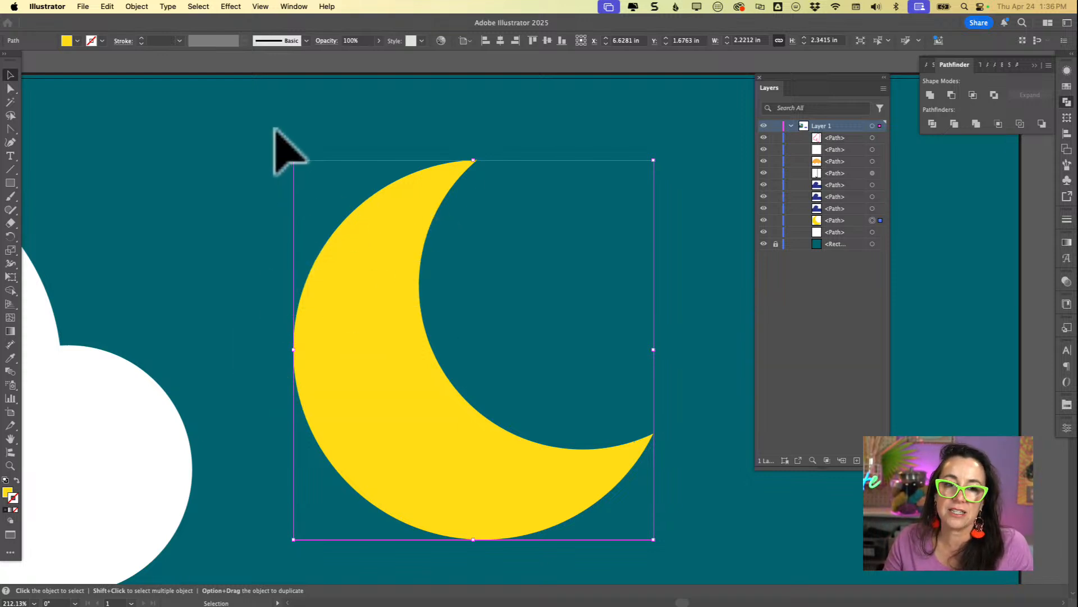
{"action": "key", "text": "a"}
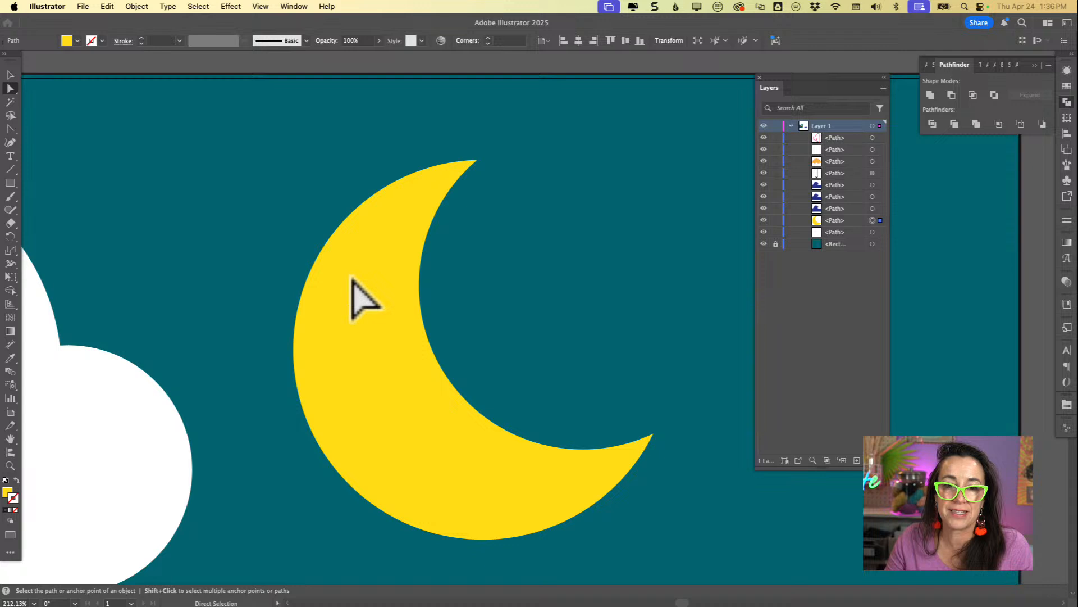
{"action": "left_click", "coordinate": [428, 288]}
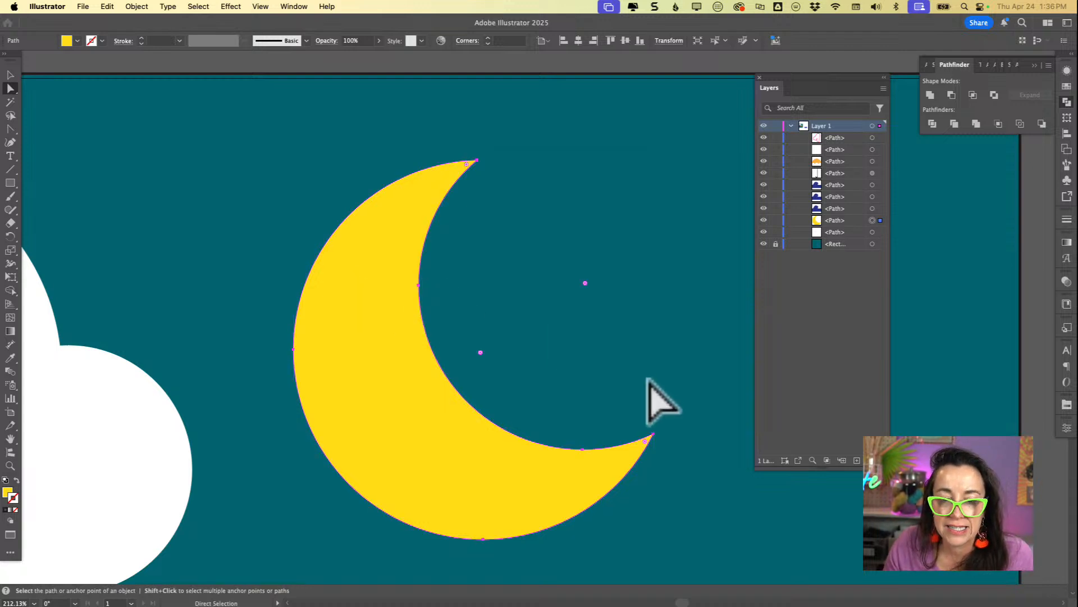
{"action": "left_click", "coordinate": [651, 435]}
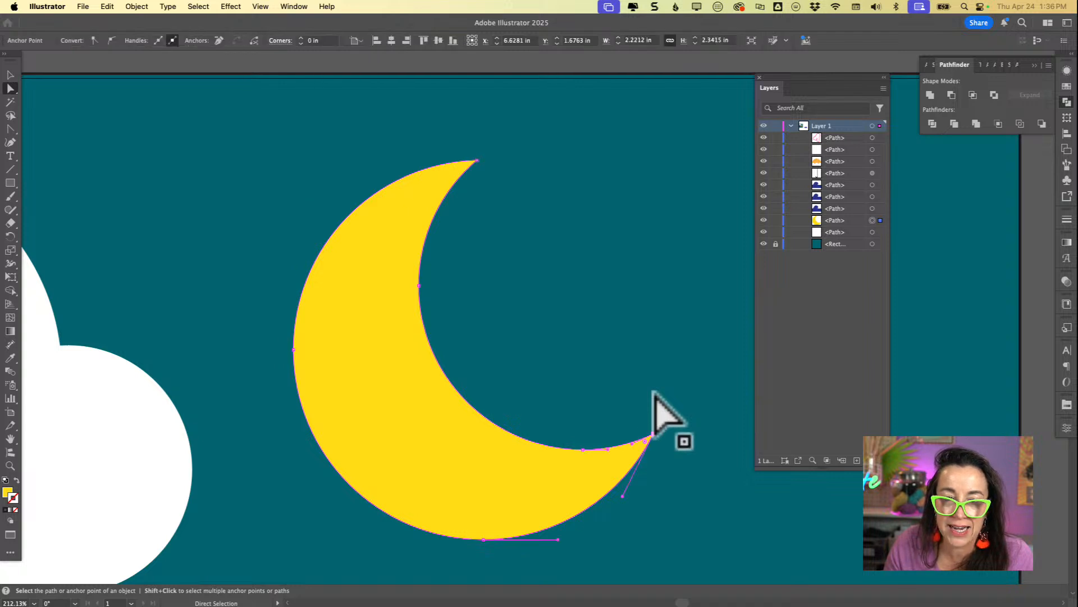
{"action": "left_click", "coordinate": [476, 162]}
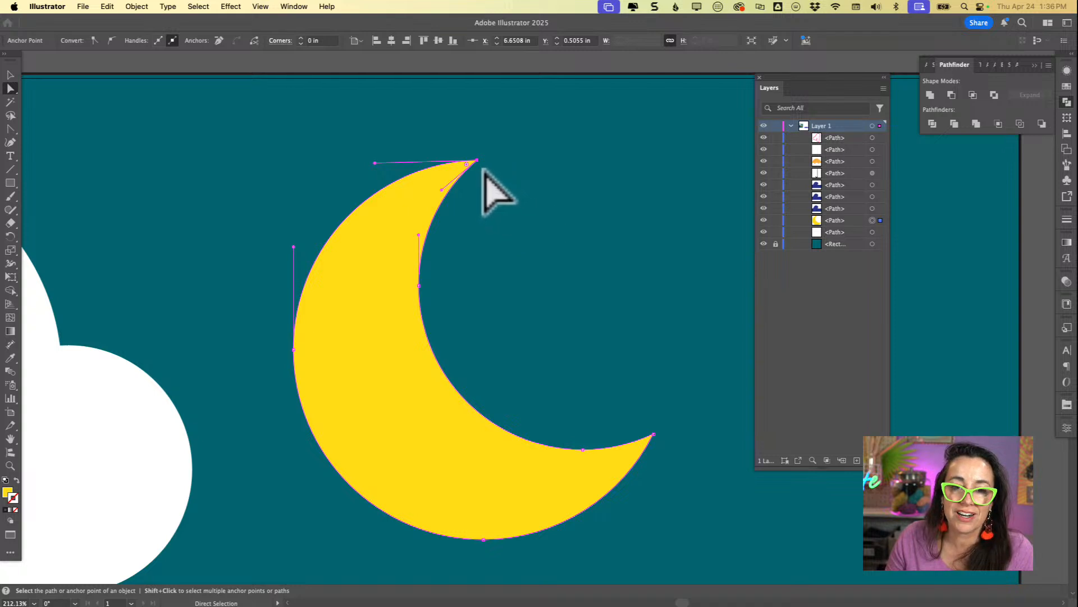
Examine the direction handles at the moon's upper tip and the anchor points along its inner and outer curves close up
{"action": "scroll", "coordinate": [485, 170], "scroll_direction": "up", "scroll_amount": 5}
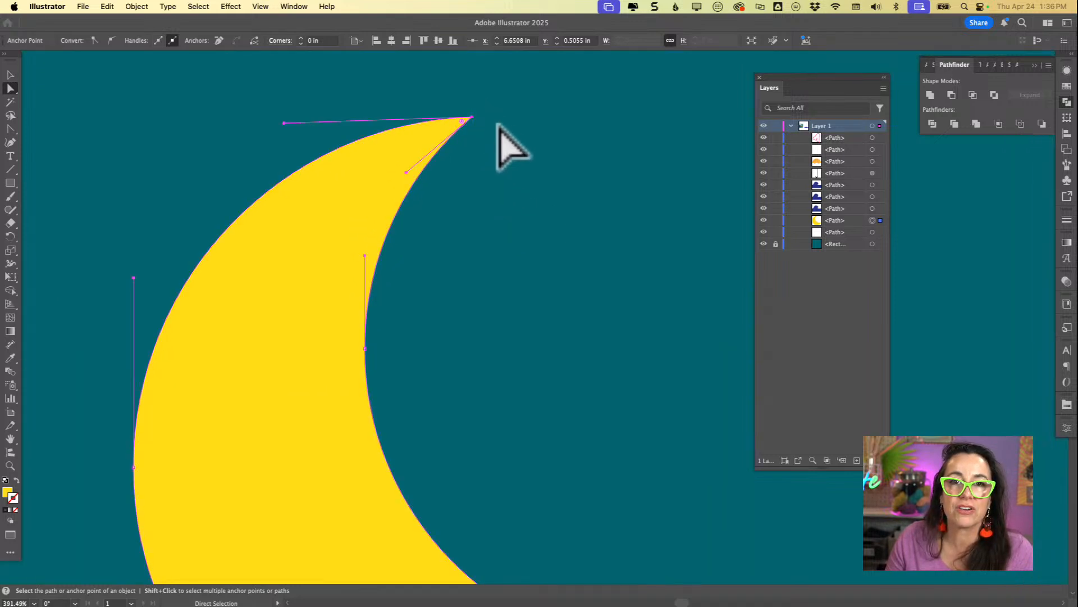
{"action": "scroll", "coordinate": [493, 151], "scroll_direction": "up", "scroll_amount": 3}
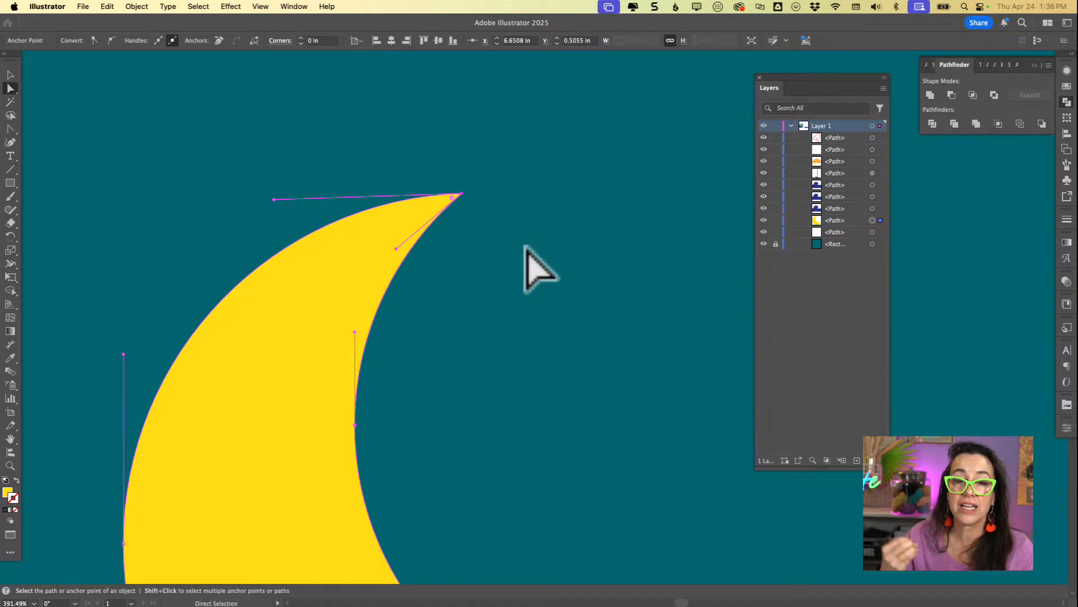
{"action": "scroll", "coordinate": [525, 247], "scroll_direction": "down", "scroll_amount": 5}
{"action": "scroll", "coordinate": [525, 247], "scroll_direction": "left", "scroll_amount": 3}
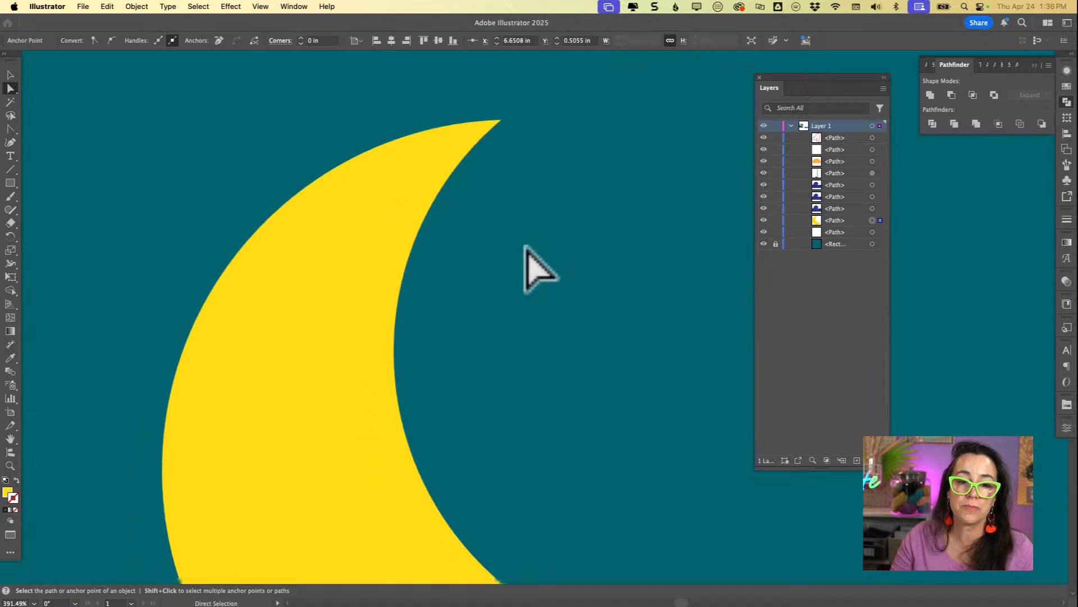
{"action": "scroll", "coordinate": [530, 259], "scroll_direction": "up", "scroll_amount": 2}
{"action": "scroll", "coordinate": [529, 258], "scroll_direction": "right", "scroll_amount": 1}
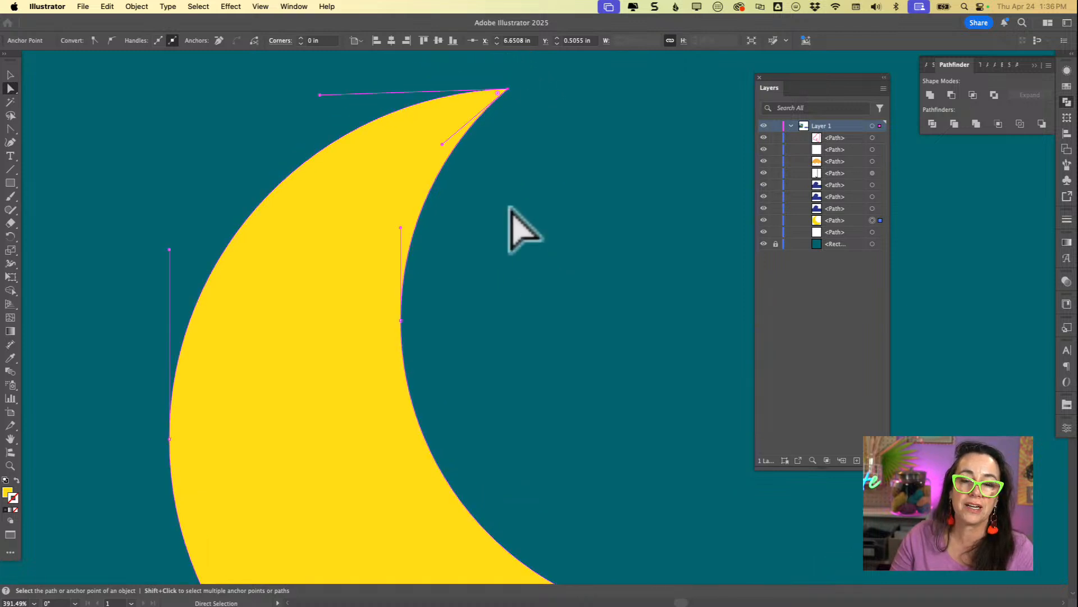
{"action": "scroll", "coordinate": [513, 242], "scroll_direction": "down", "scroll_amount": 5}
{"action": "scroll", "coordinate": [513, 241], "scroll_direction": "left", "scroll_amount": 1}
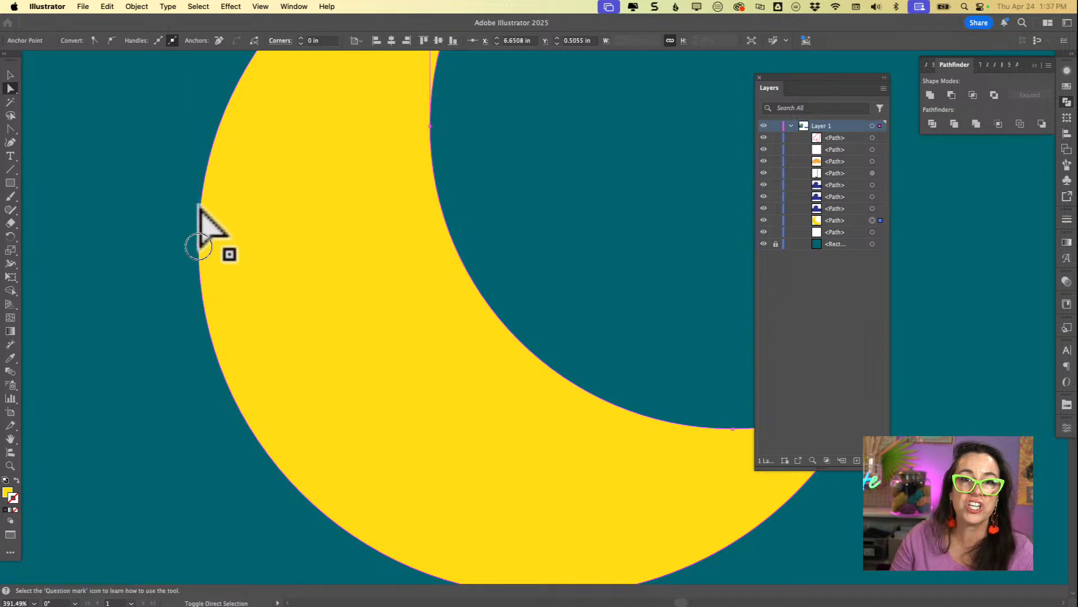
{"action": "left_click", "coordinate": [198, 213]}
{"action": "scroll", "coordinate": [248, 271], "scroll_direction": "up", "scroll_amount": 4}
{"action": "scroll", "coordinate": [249, 271], "scroll_direction": "up", "scroll_amount": 2}
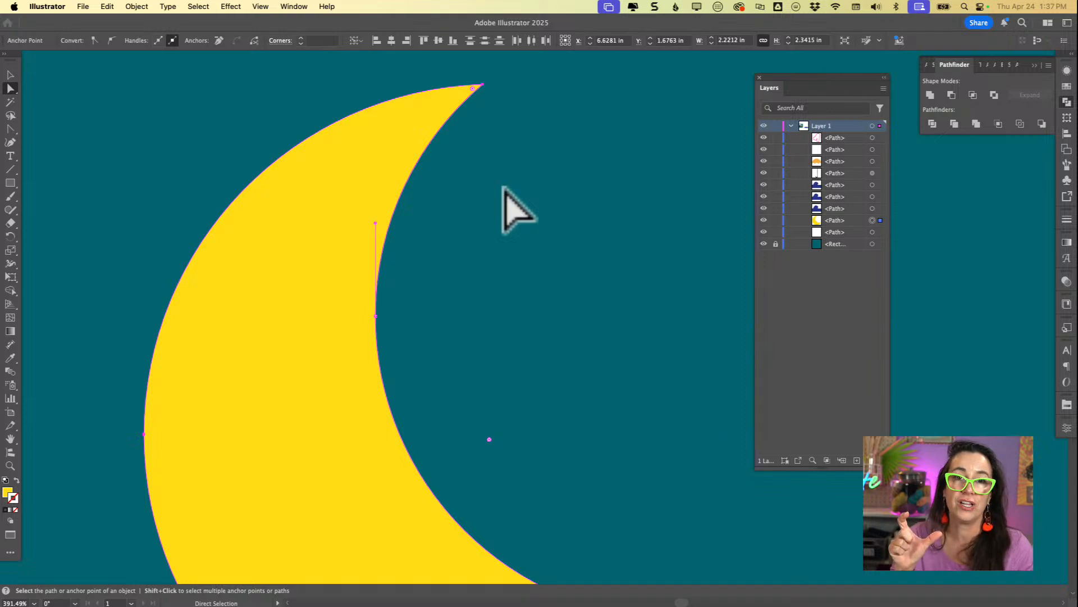
Try deleting the selected anchor point at the moon's upper tip, undo the deletion and deselect the moon
{"action": "key", "text": "Delete"}
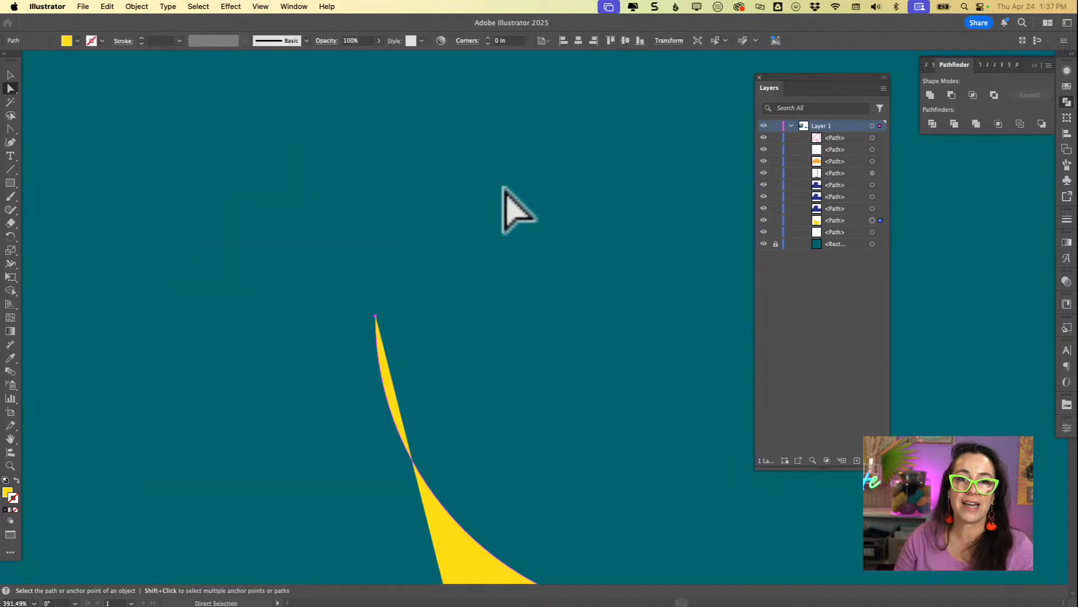
{"action": "key", "text": "super+z"}
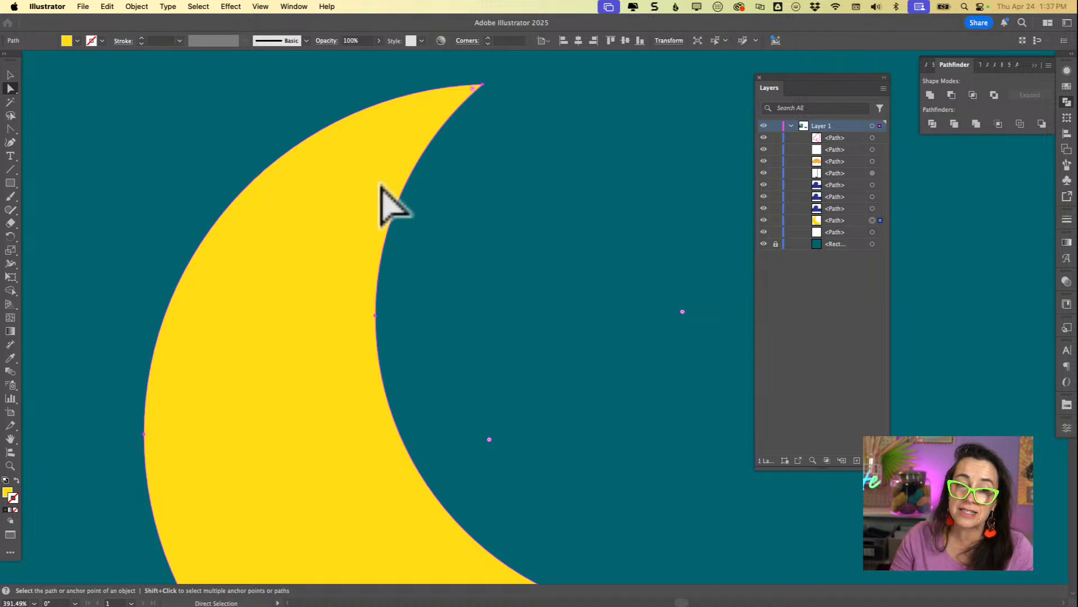
{"action": "left_click", "coordinate": [263, 130]}
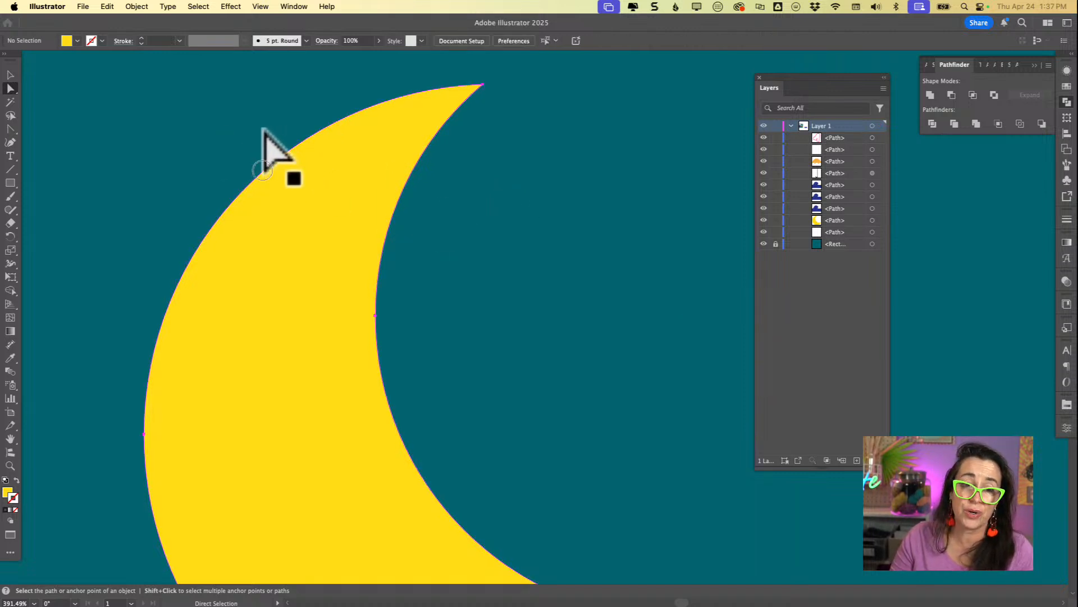
{"action": "left_click", "coordinate": [264, 137]}
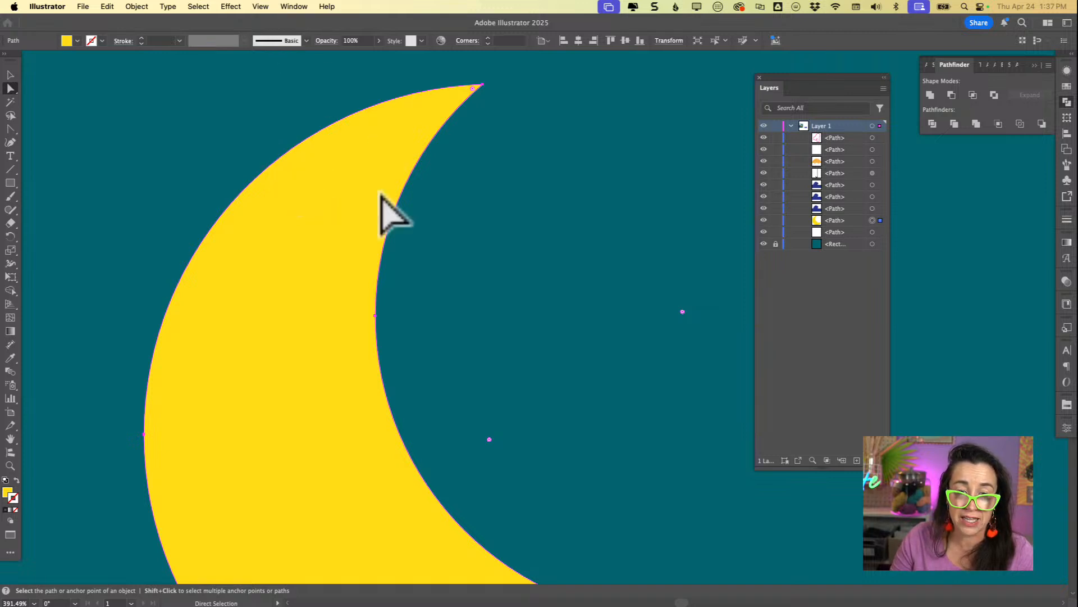
{"action": "left_click", "coordinate": [429, 236]}
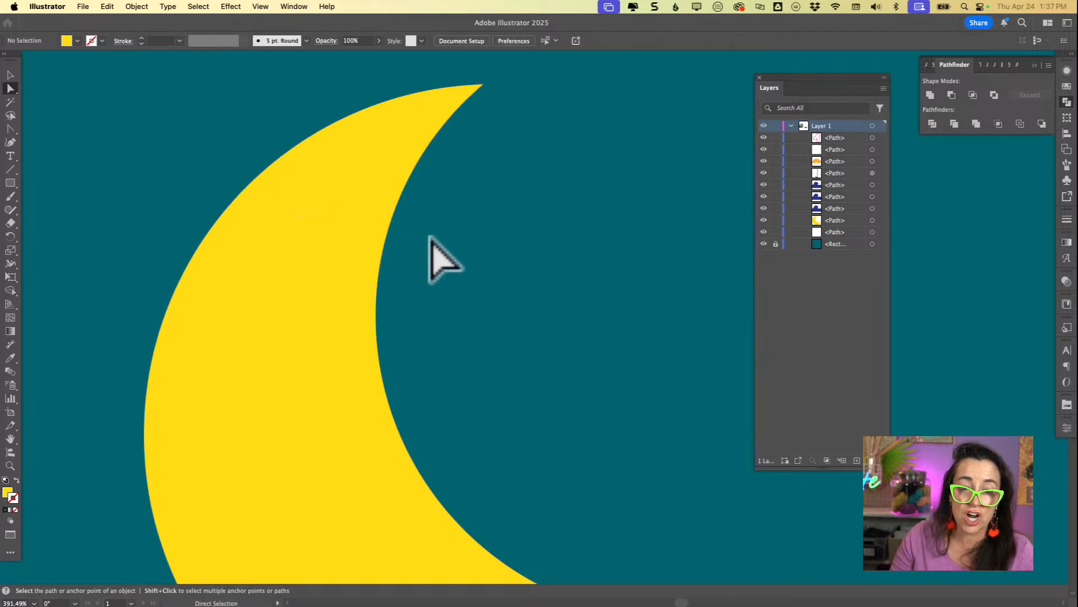
Try deleting only the upper inner curve segment of the moon with the Direct Selection tool, and undo the deletion
{"action": "left_click", "coordinate": [355, 208]}
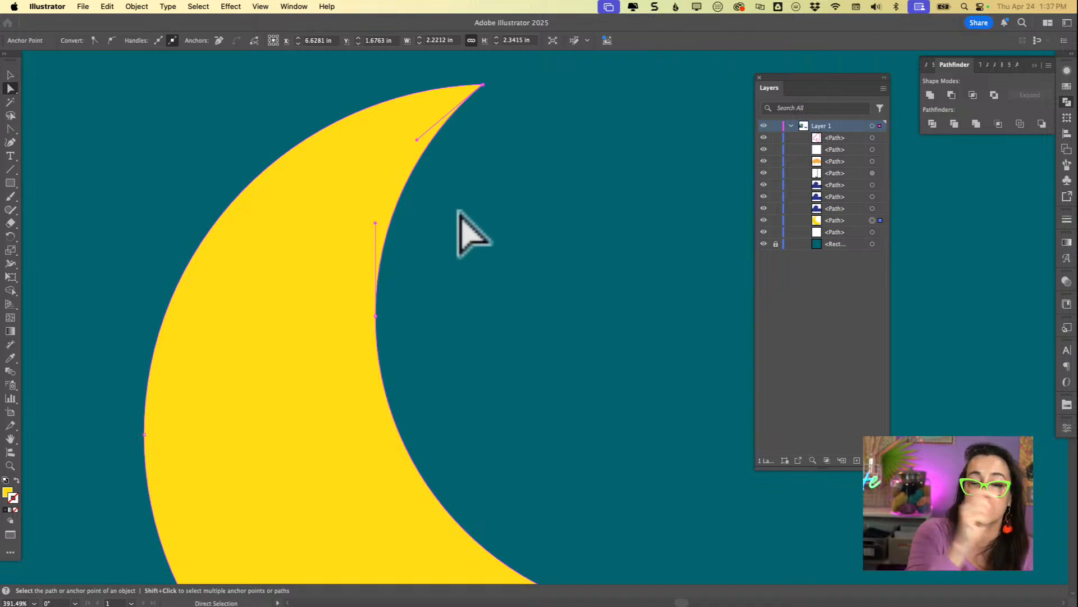
{"action": "left_click", "coordinate": [458, 168]}
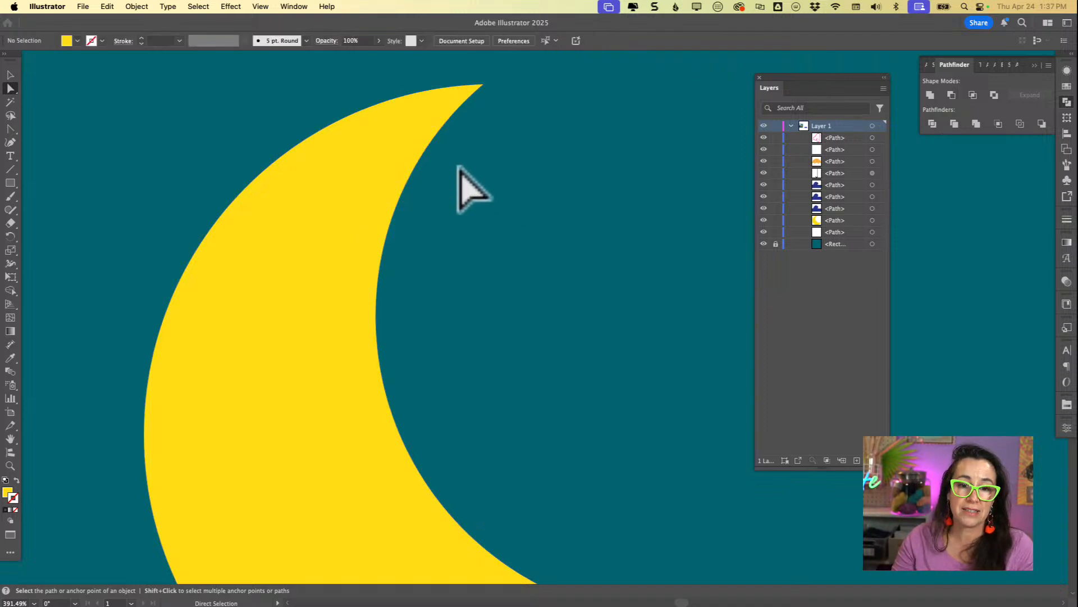
{"action": "left_click", "coordinate": [303, 149]}
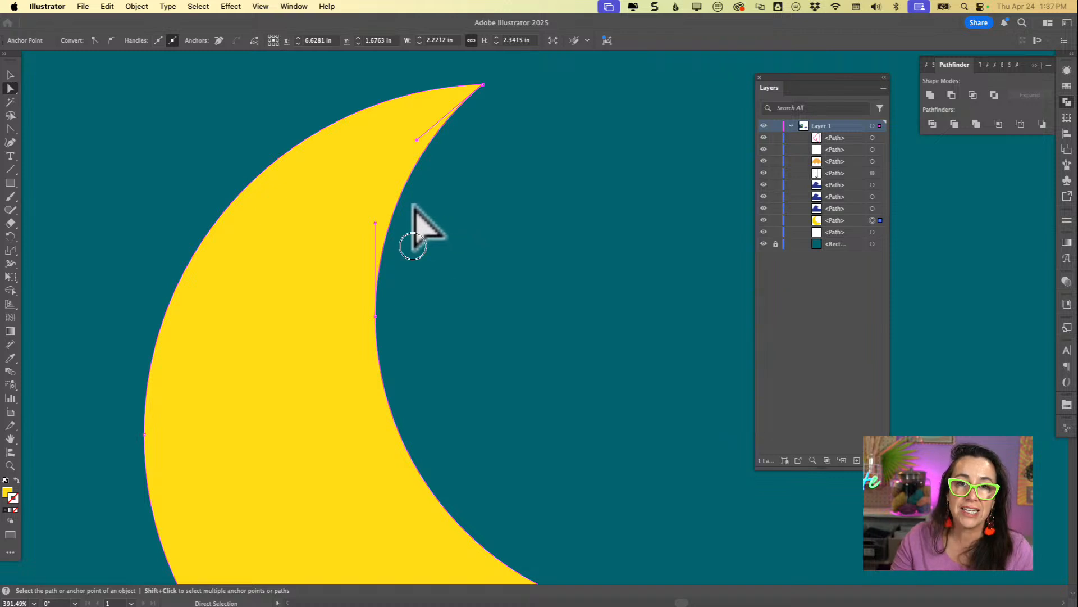
{"action": "left_click_drag", "start_coordinate": [399, 236], "coordinate": [369, 197]}
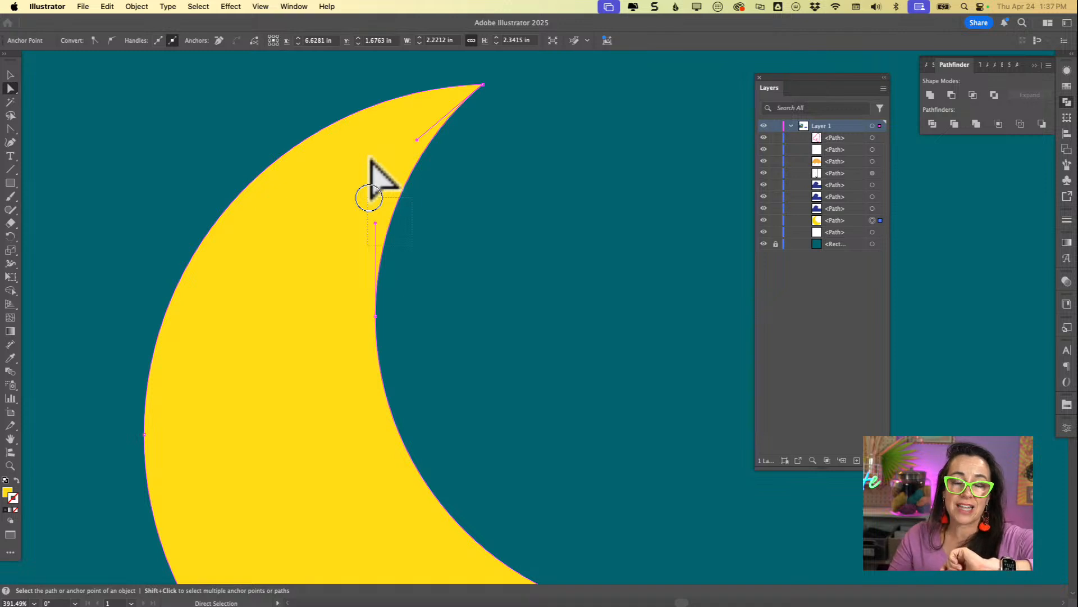
{"action": "left_click_drag", "start_coordinate": [369, 198], "coordinate": [369, 198]}
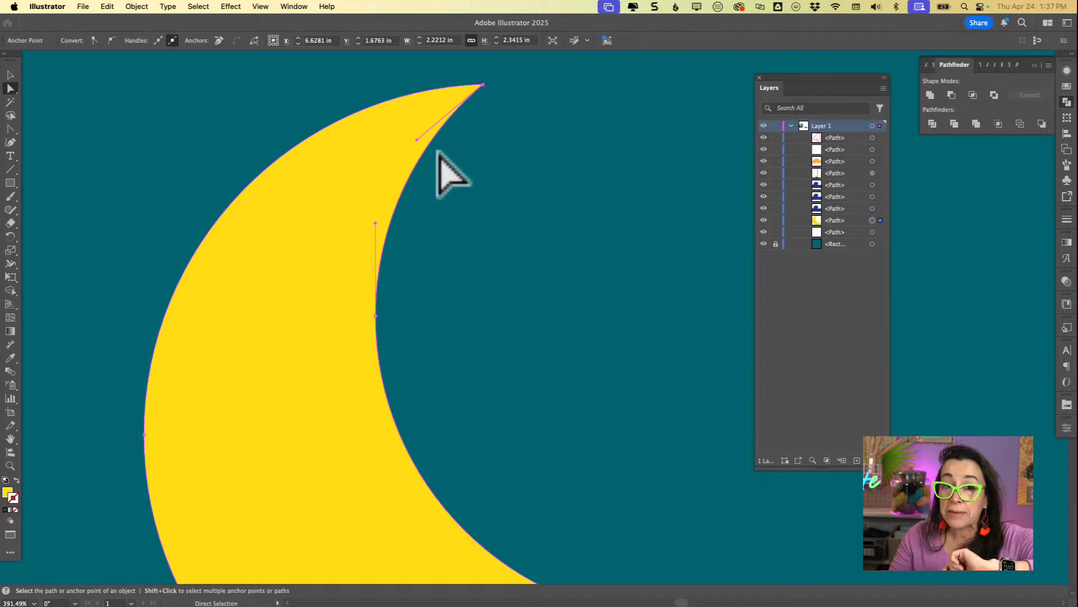
{"action": "key", "text": "BackSpace"}
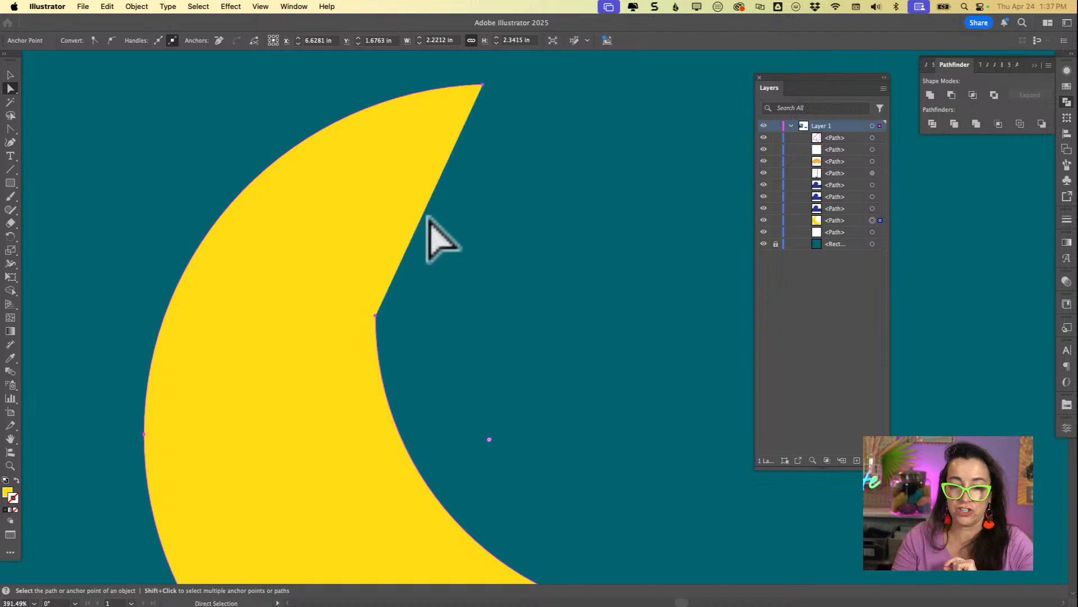
{"action": "key", "text": "super+z"}
{"action": "key", "text": "super+z"}
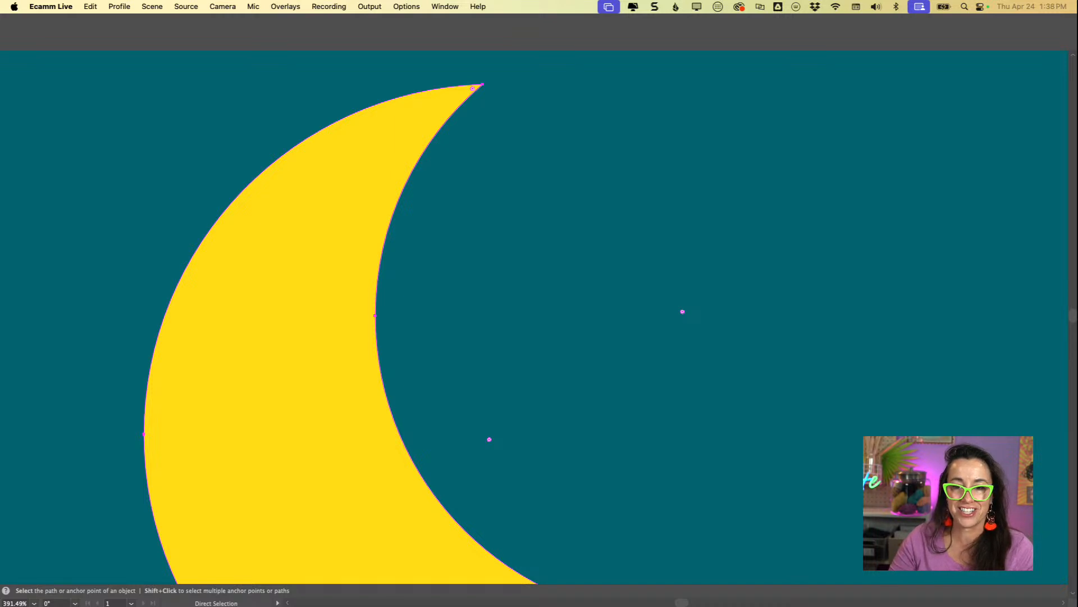
Select all the unlocked artwork and move it off the artboard to its left, leaving only the teal background there
{"action": "left_click", "coordinate": [638, 67]}
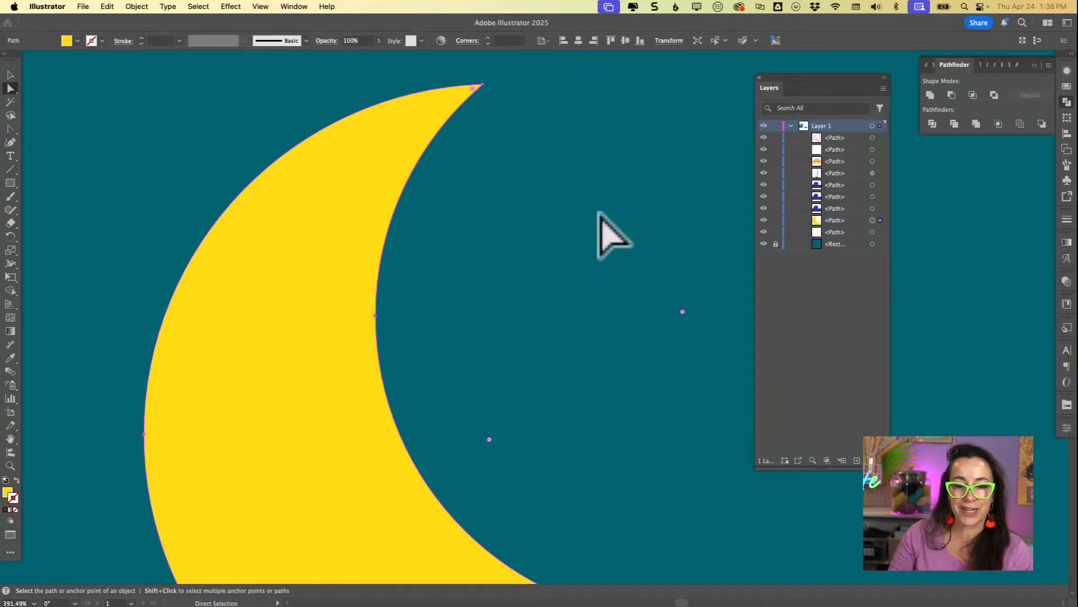
{"action": "key", "text": "super+minus"}
{"action": "key", "text": "super+minus"}
{"action": "key", "text": "super+minus"}
{"action": "key", "text": "super+minus"}
{"action": "key", "text": "super+minus"}
{"action": "key", "text": "super+minus"}
{"action": "scroll", "coordinate": [598, 272], "scroll_direction": "down", "scroll_amount": 4}
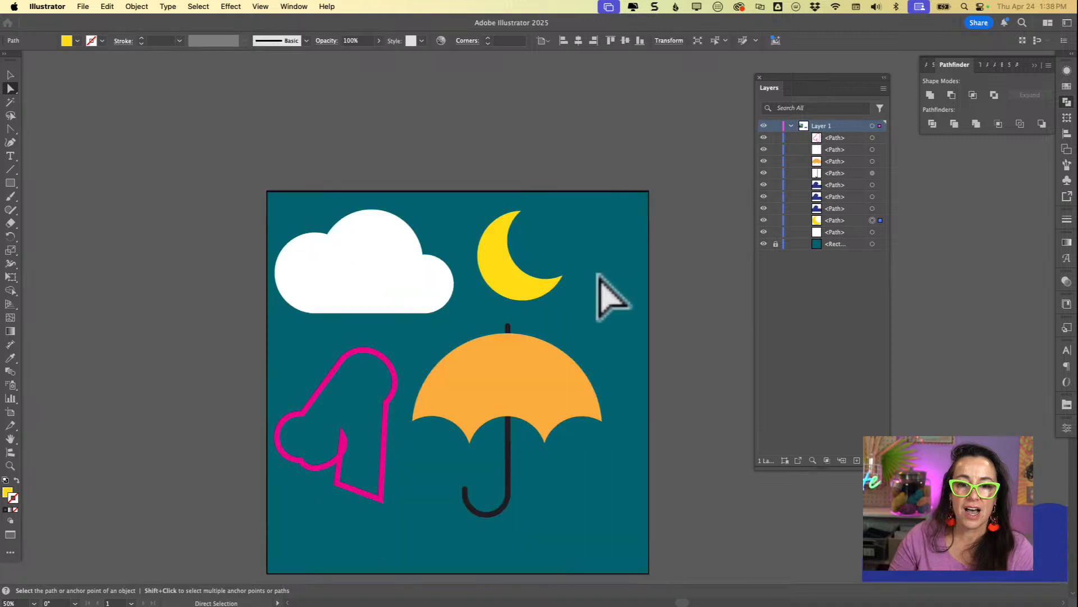
{"action": "key", "text": "v"}
{"action": "key", "text": "super+a"}
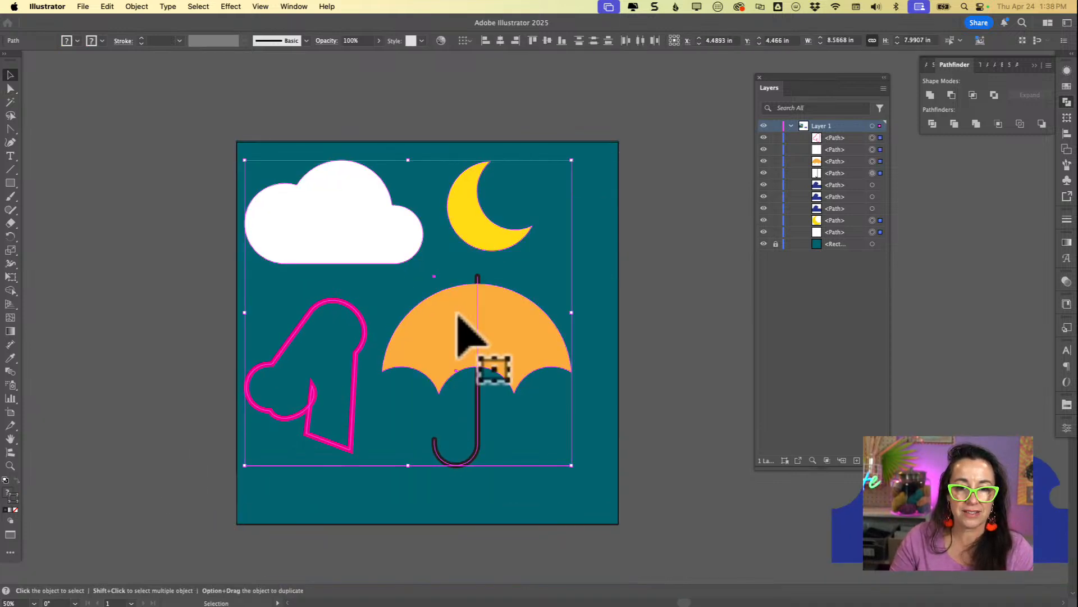
{"action": "left_click_drag", "start_coordinate": [523, 285], "coordinate": [155, 289]}
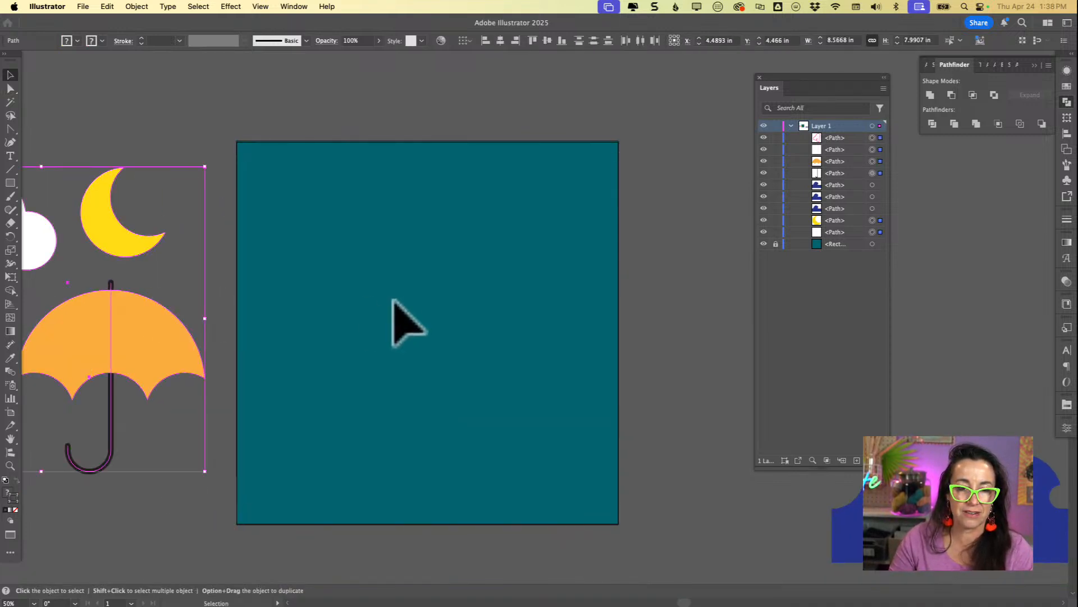
{"action": "scroll", "coordinate": [410, 323], "scroll_direction": "down", "scroll_amount": 3}
{"action": "scroll", "coordinate": [396, 301], "scroll_direction": "up", "scroll_amount": 3}
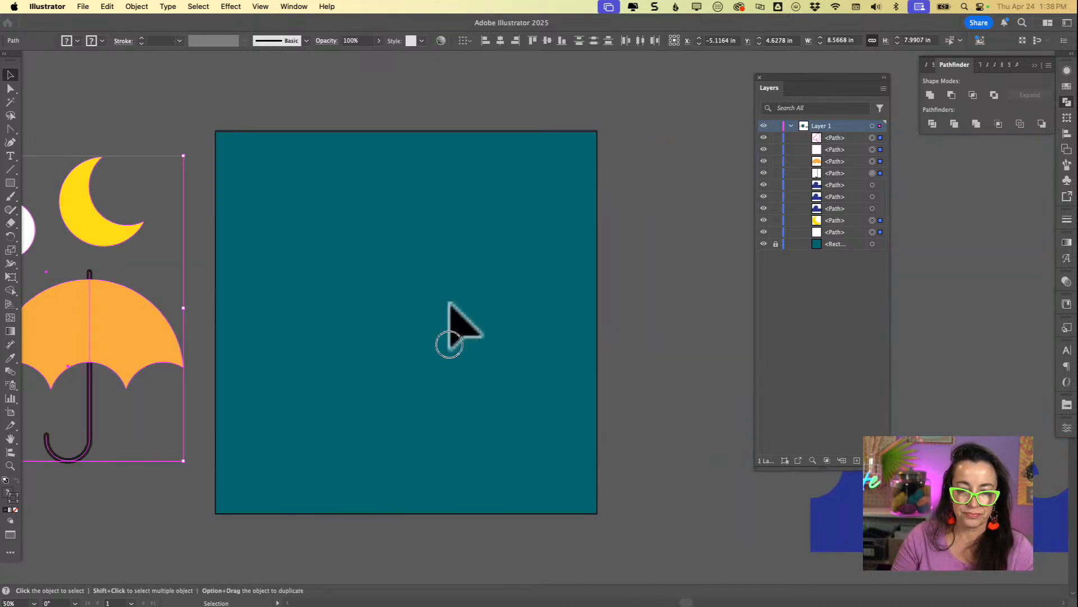
{"action": "left_click", "coordinate": [450, 303]}
{"action": "key", "text": "super+equal"}
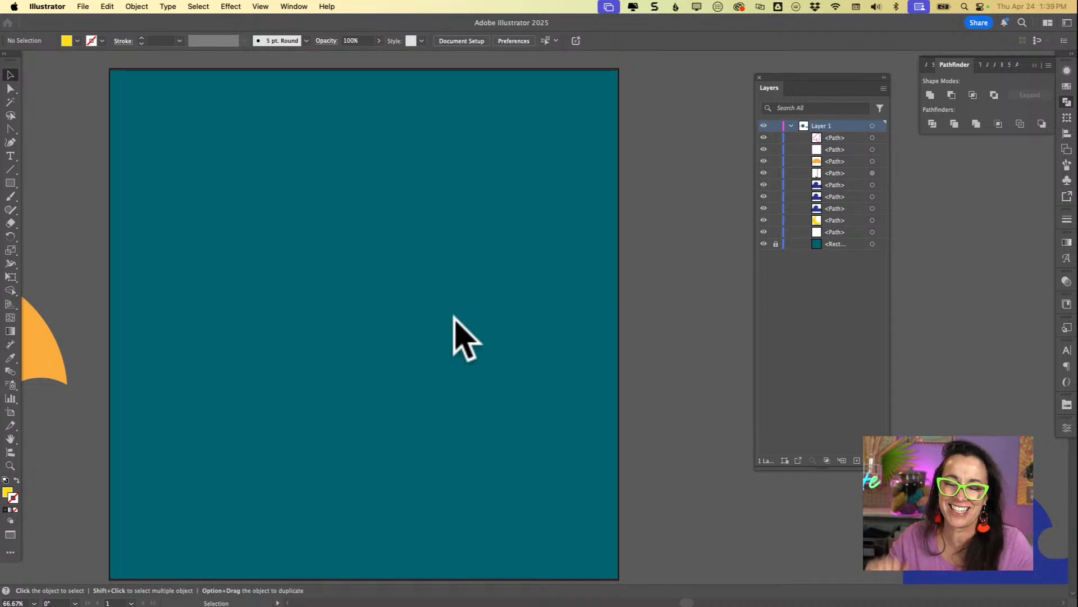
{"action": "scroll", "coordinate": [454, 315], "scroll_direction": "left", "scroll_amount": 3}
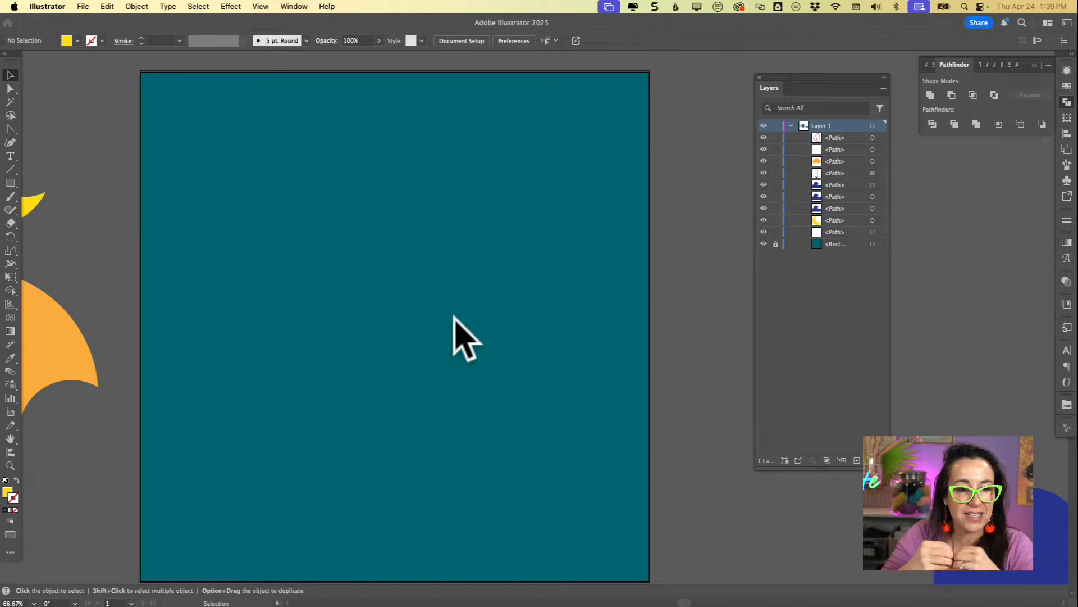
{"action": "left_click", "coordinate": [10, 169]}
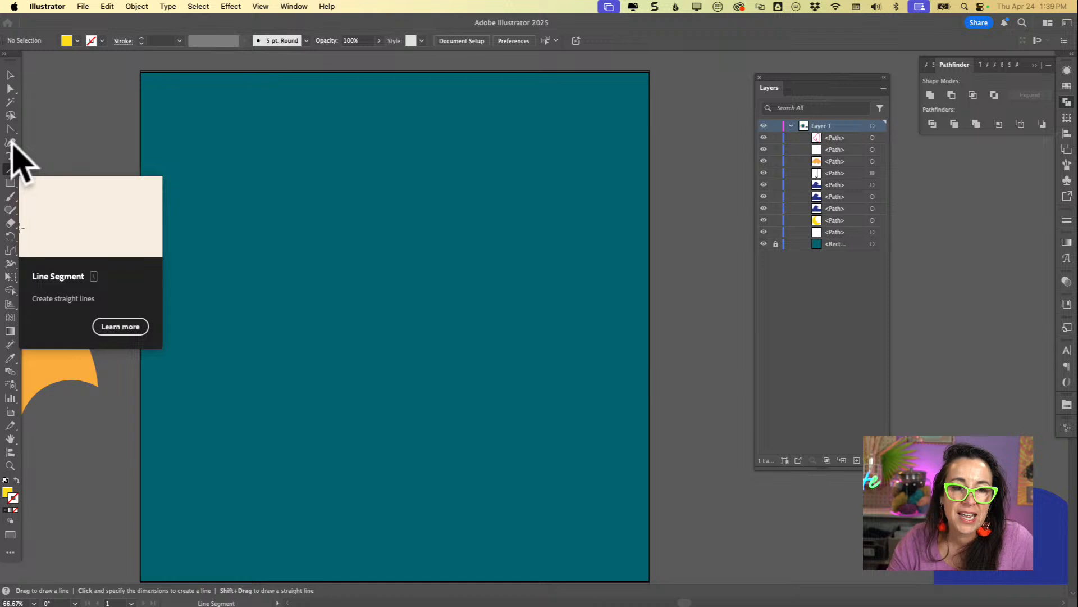
{"action": "left_click", "coordinate": [77, 40]}
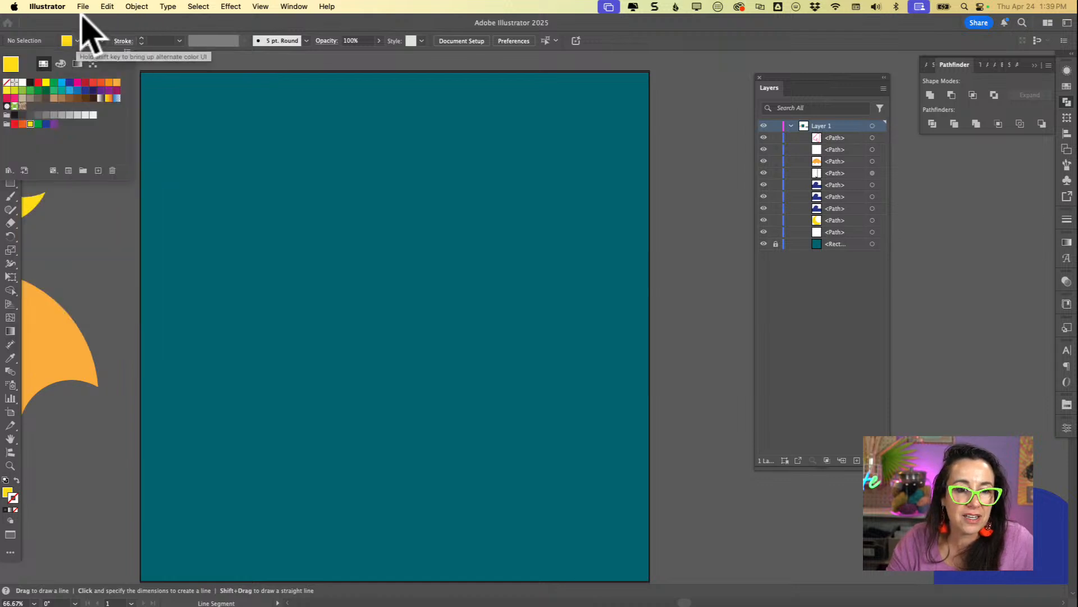
{"action": "left_click", "coordinate": [22, 98]}
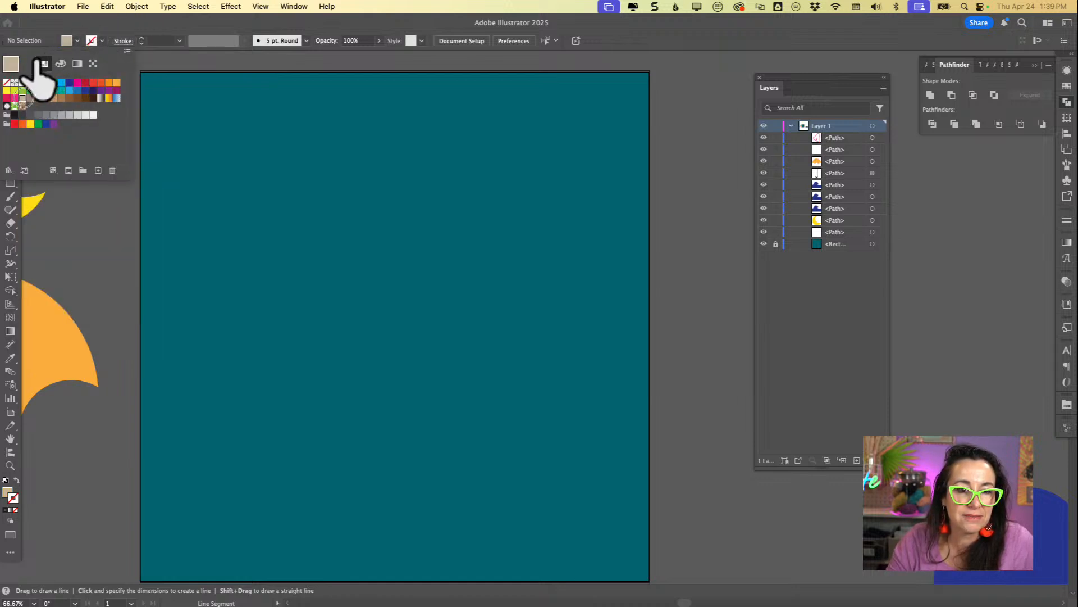
{"action": "left_click", "coordinate": [379, 213]}
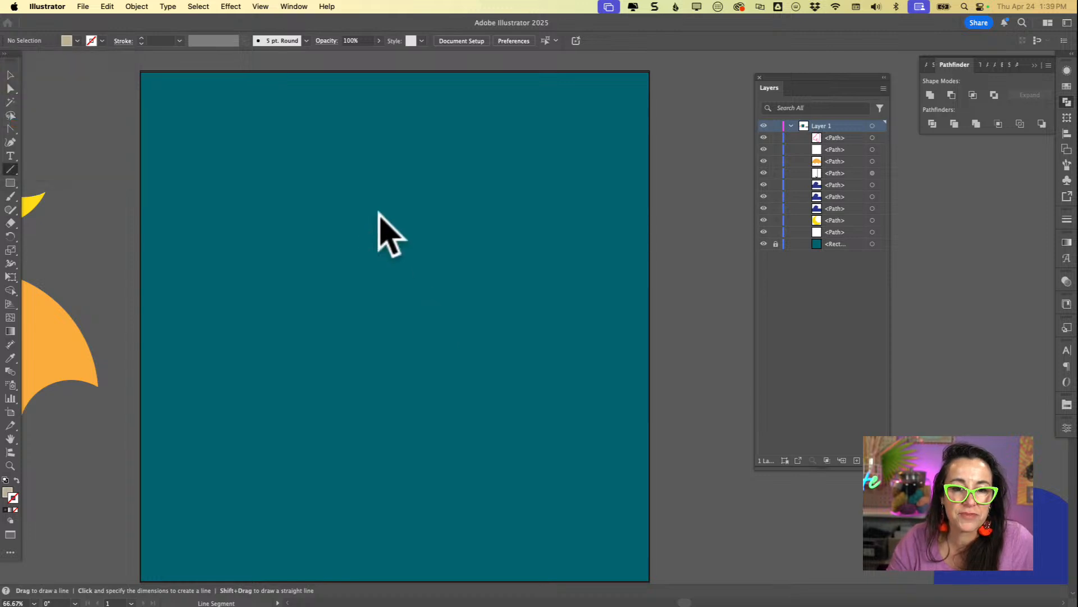
{"action": "mouse_move", "coordinate": [389, 307]}
{"action": "left_mouse_down"}
{"action": "mouse_move", "coordinate": [388, 564]}
{"action": "mouse_move", "coordinate": [388, 544]}
{"action": "left_mouse_up"}
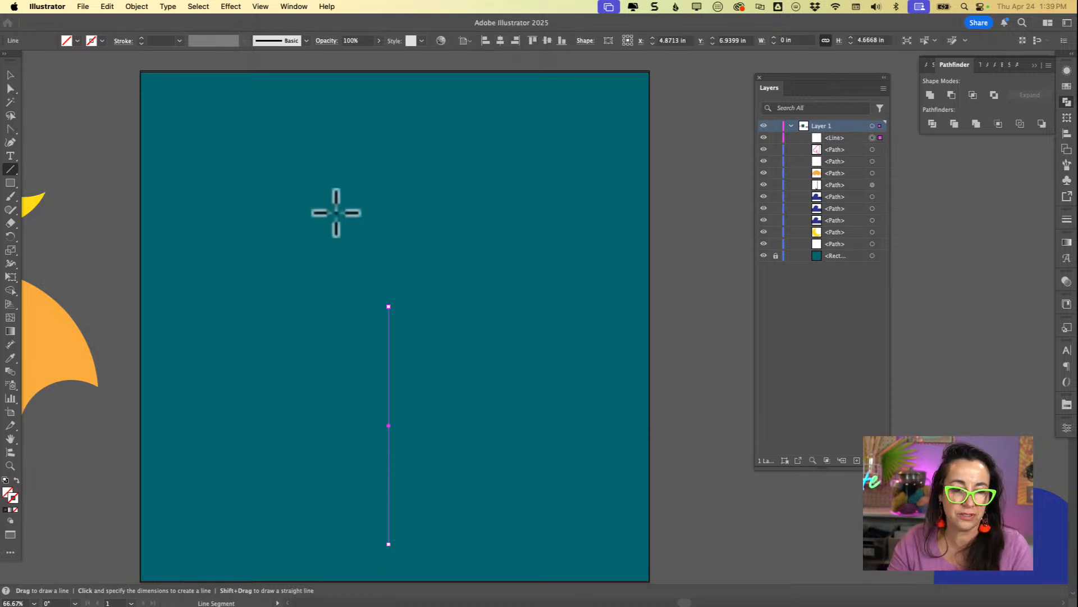
{"action": "key", "text": "Delete"}
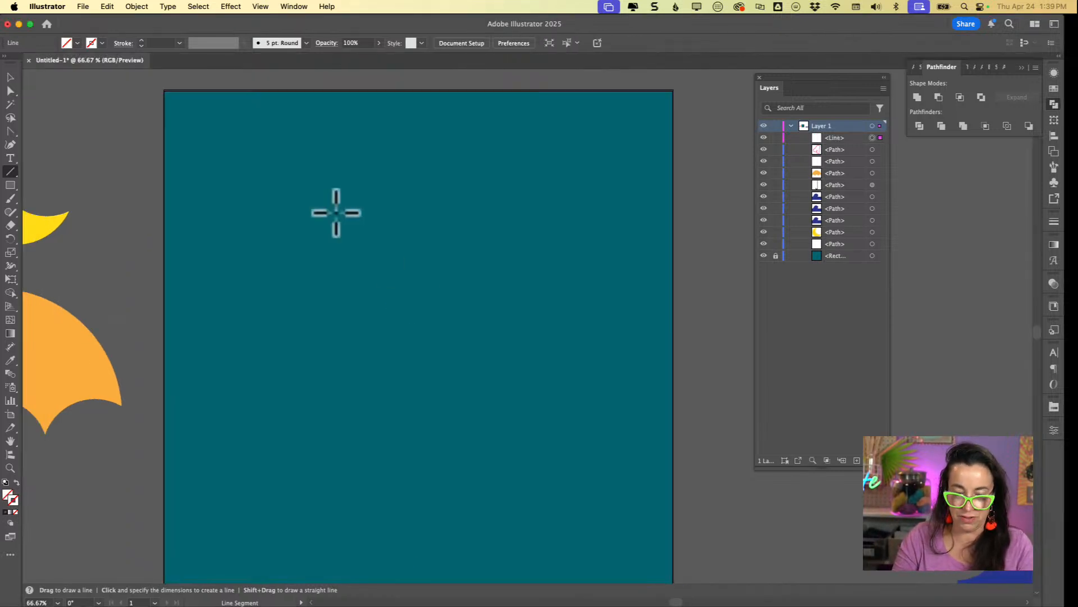
Draw a straight vertical Pen path about 4.58 in long, with a tan stroke and no fill, in the artboard's lower middle
{"action": "key", "text": "p"}
{"action": "scroll", "coordinate": [420, 268], "scroll_direction": "down", "scroll_amount": 1}
{"action": "scroll", "coordinate": [420, 268], "scroll_direction": "right", "scroll_amount": 1}
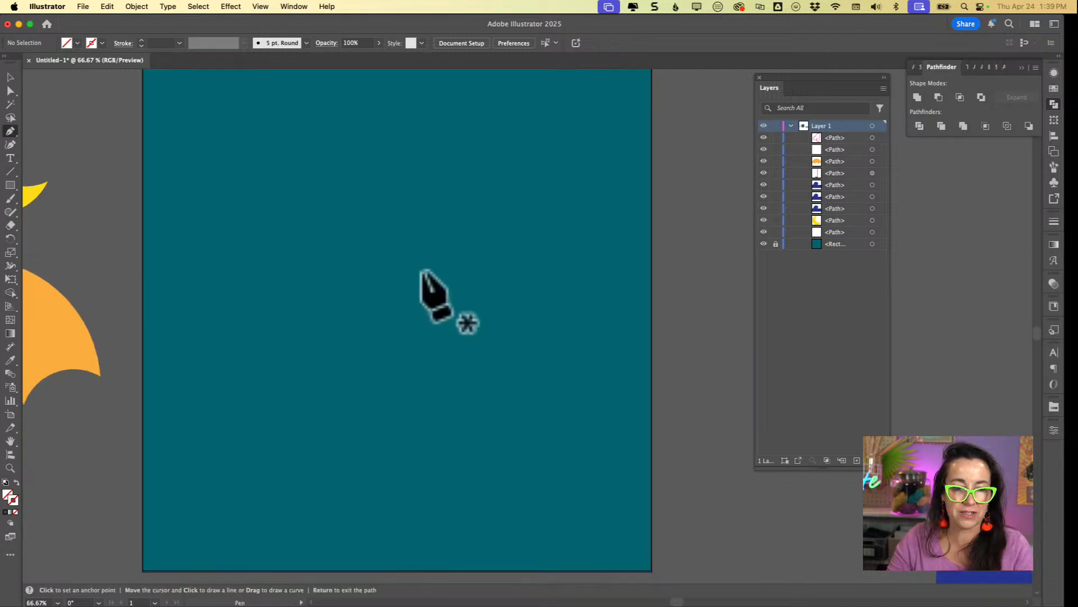
{"action": "left_click", "coordinate": [101, 43]}
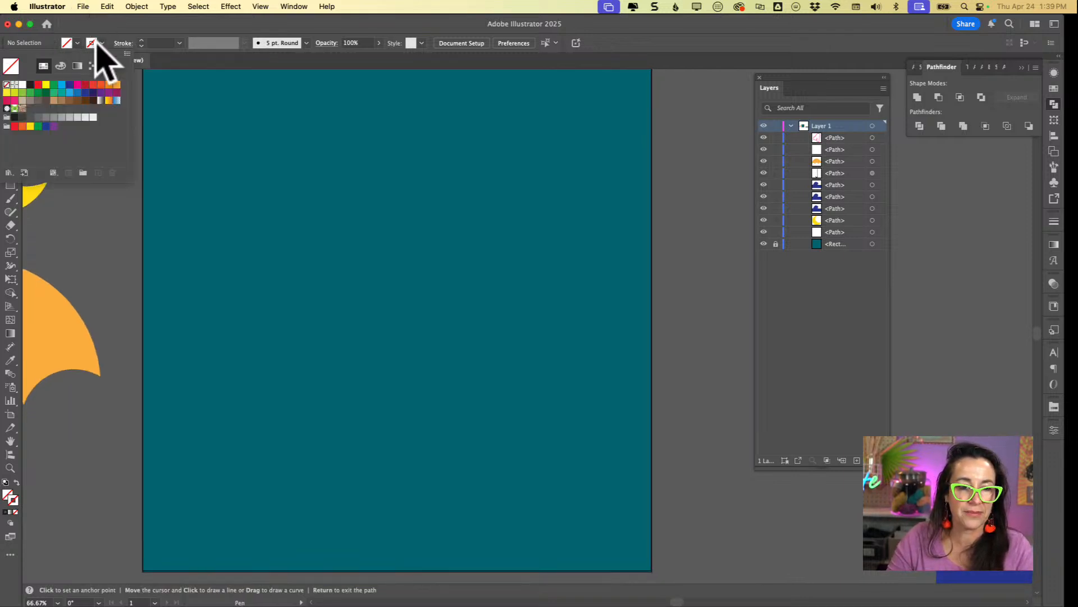
{"action": "left_click", "coordinate": [22, 100]}
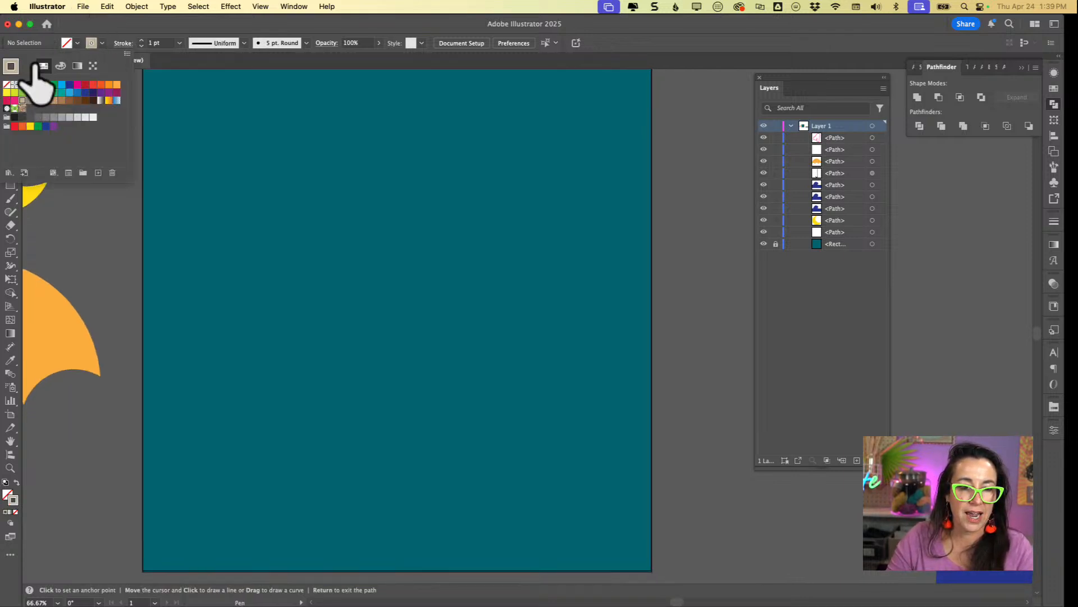
{"action": "left_click", "coordinate": [401, 263]}
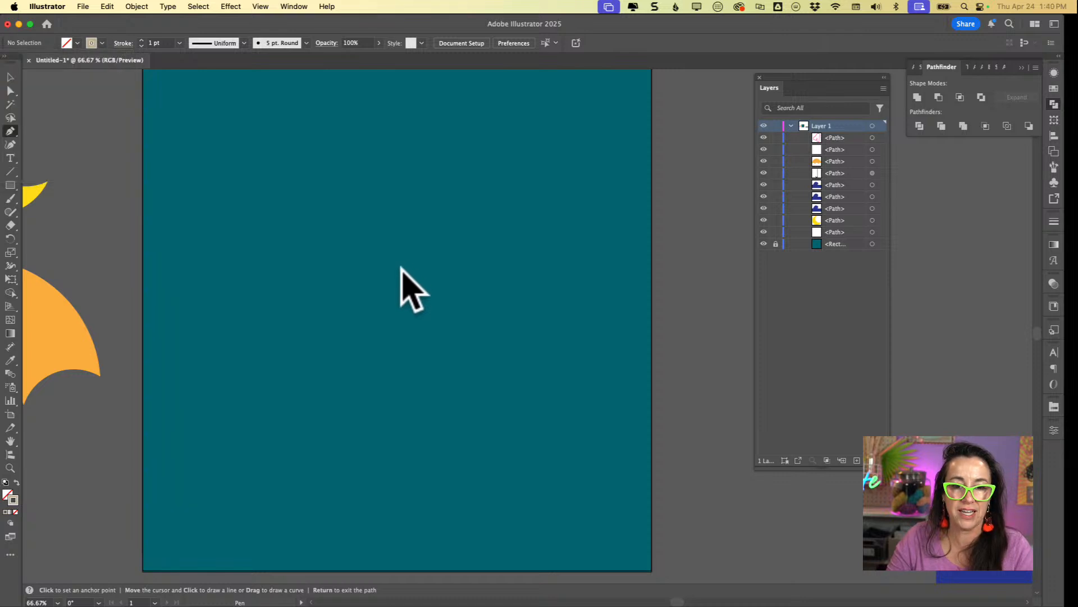
{"action": "left_click", "coordinate": [397, 292]}
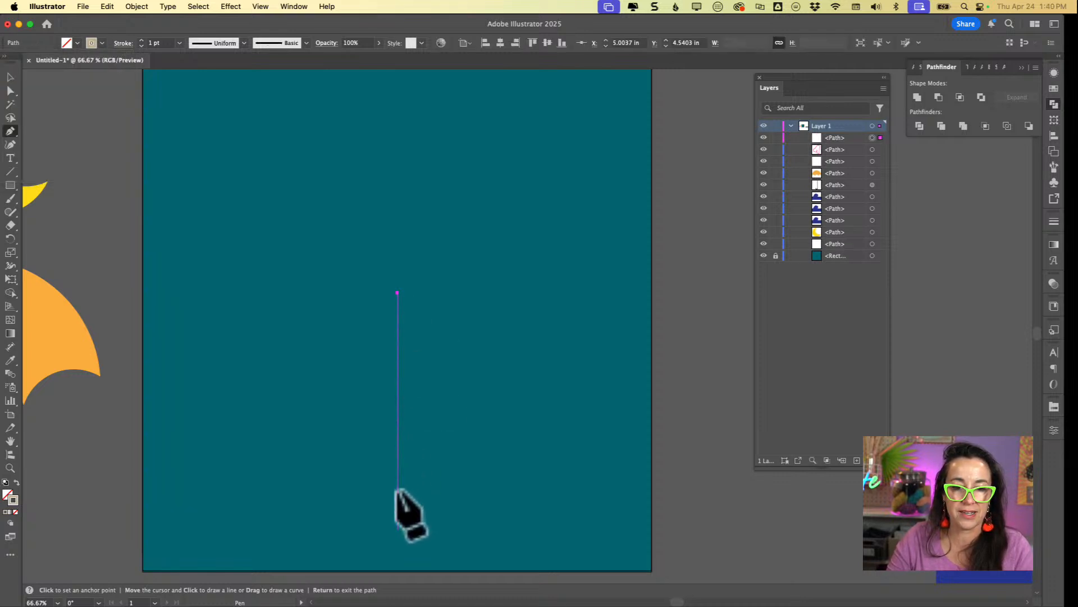
{"action": "left_click", "coordinate": [397, 526]}
{"action": "key", "text": "Return"}
{"action": "scroll", "coordinate": [606, 397], "scroll_direction": "left", "scroll_amount": 2}
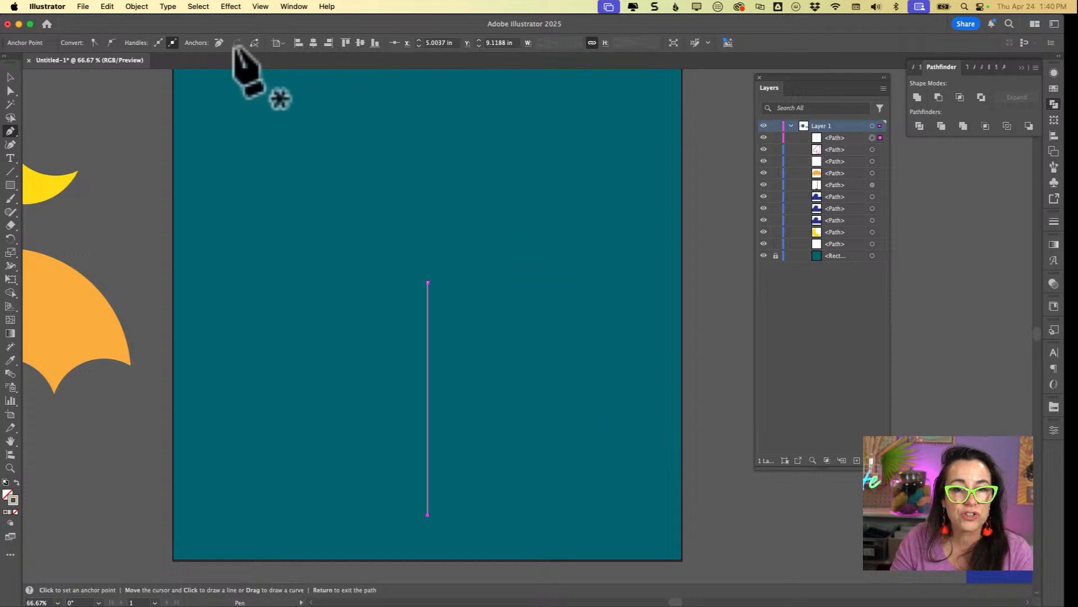
Select the vertical tan line as a whole object and increase its stroke weight
{"action": "left_click", "coordinate": [10, 76]}
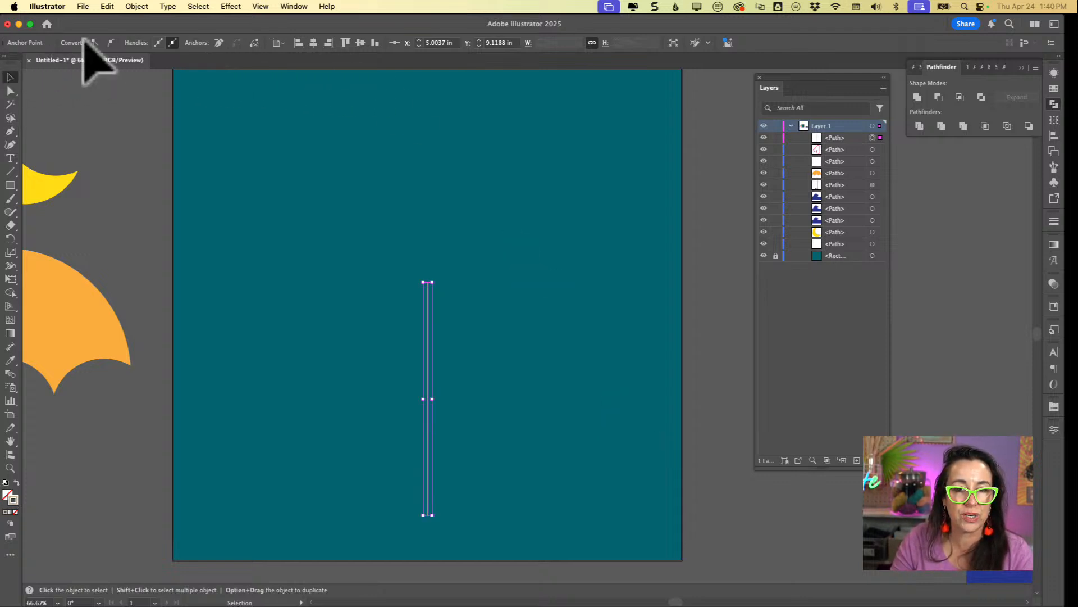
{"action": "left_click", "coordinate": [148, 106]}
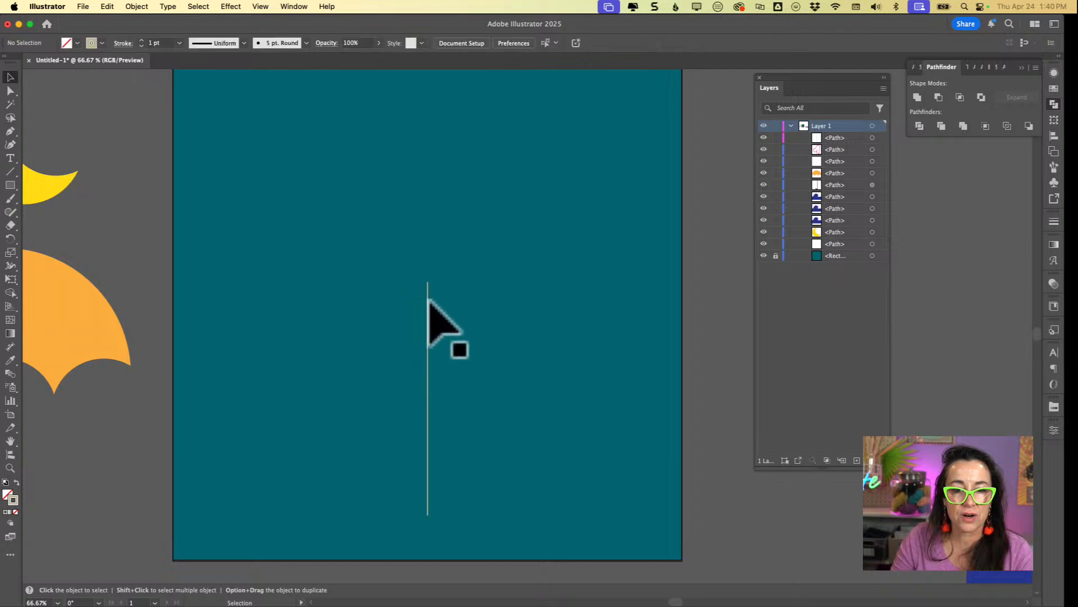
{"action": "left_click", "coordinate": [428, 361]}
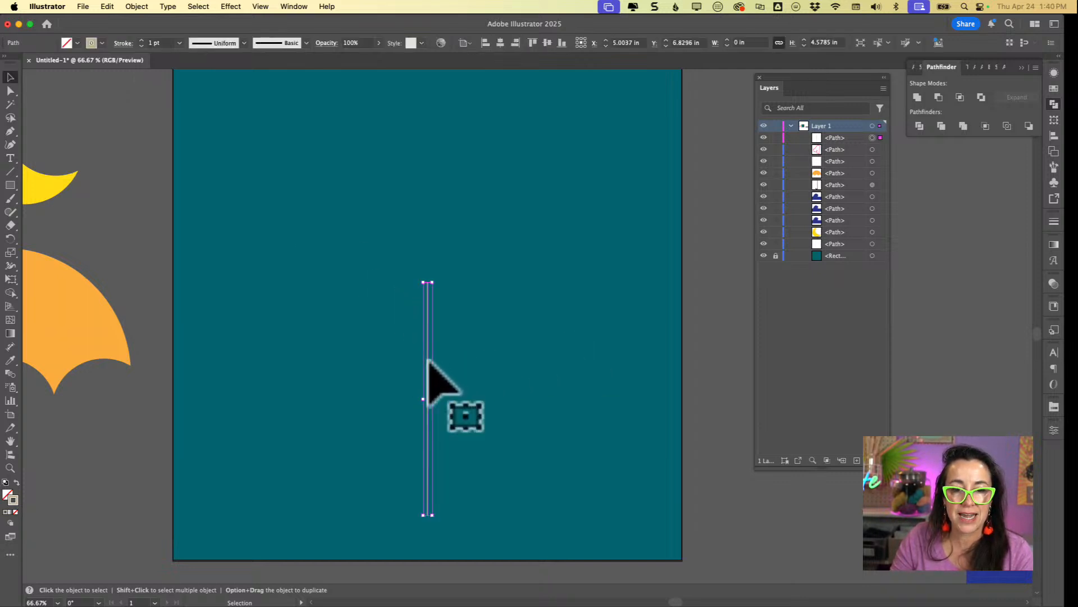
{"action": "left_click", "coordinate": [141, 41]}
{"action": "left_click", "coordinate": [141, 41]}
{"action": "left_click", "coordinate": [141, 40]}
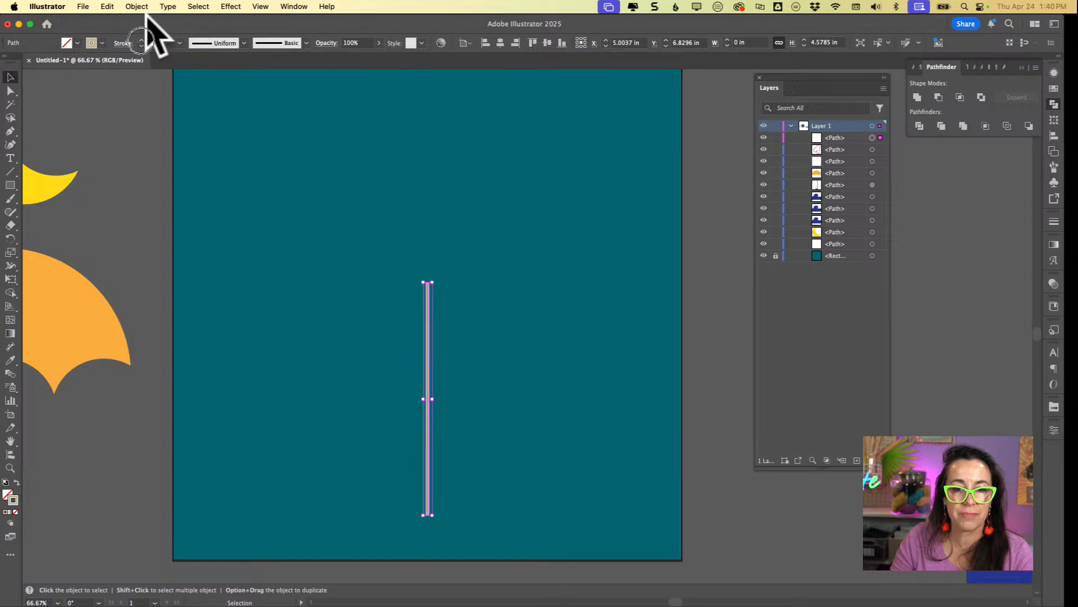
With the Width tool, flare the lower end of the vertical tan line into a tall triangle about 253 pt wide at its base
{"action": "left_click", "coordinate": [565, 234]}
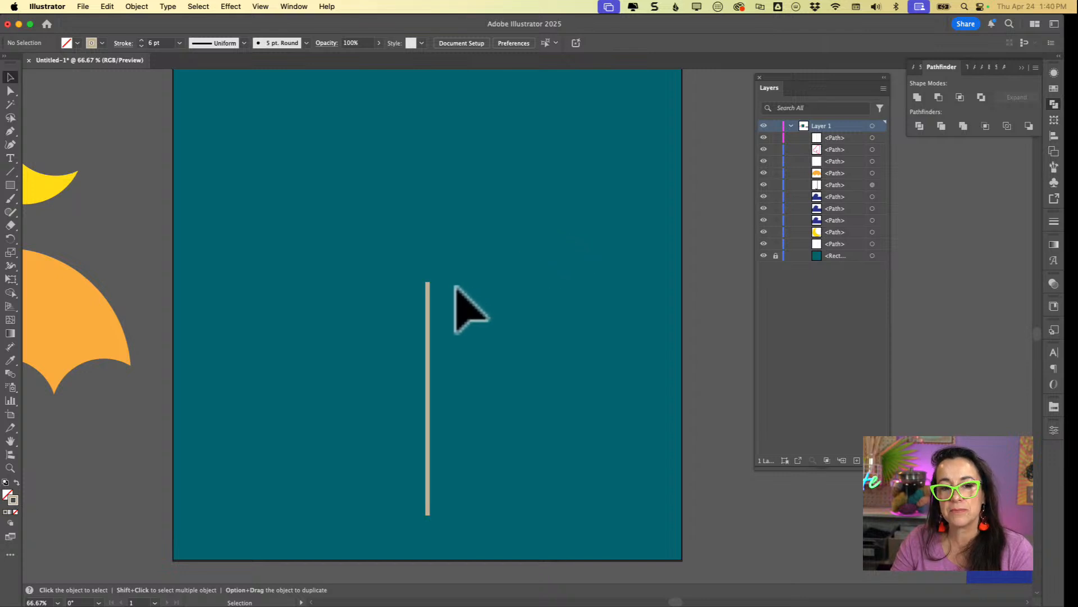
{"action": "left_click", "coordinate": [428, 299]}
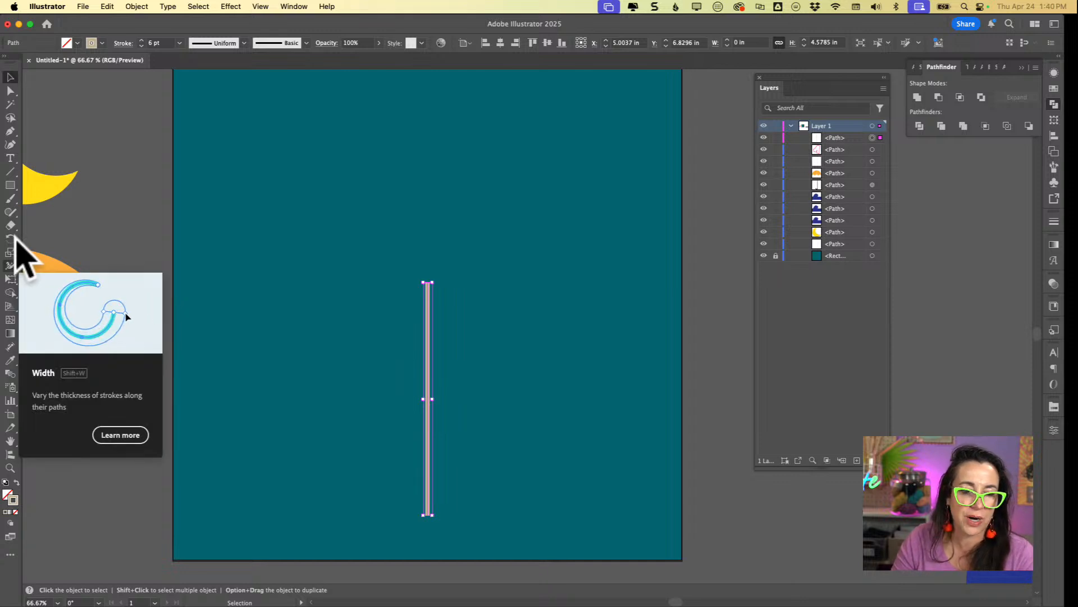
{"action": "left_click", "coordinate": [15, 238]}
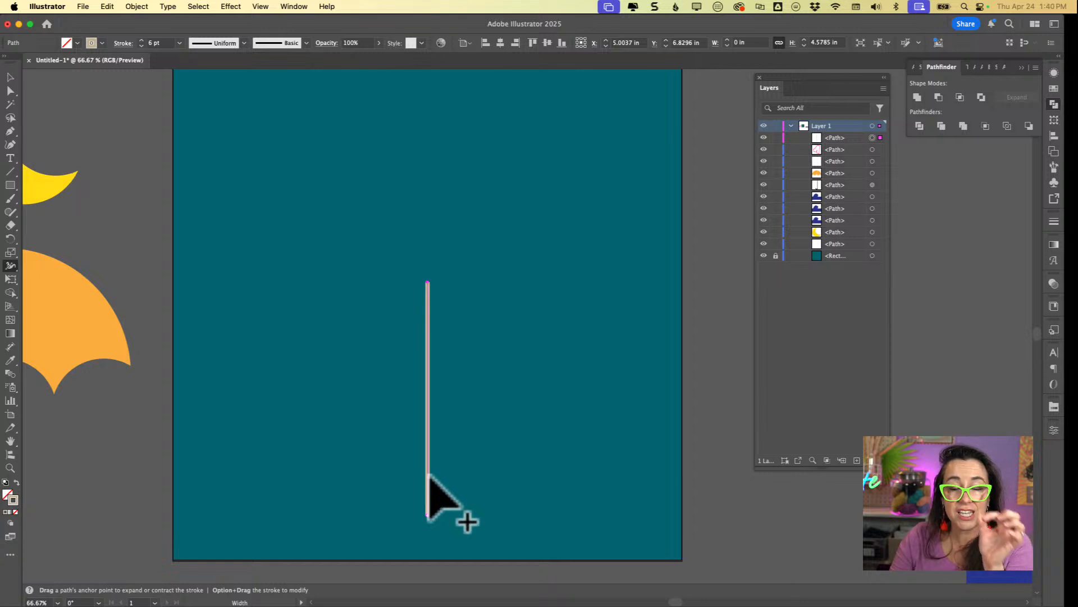
{"action": "left_click_drag", "start_coordinate": [428, 514], "coordinate": [517, 504]}
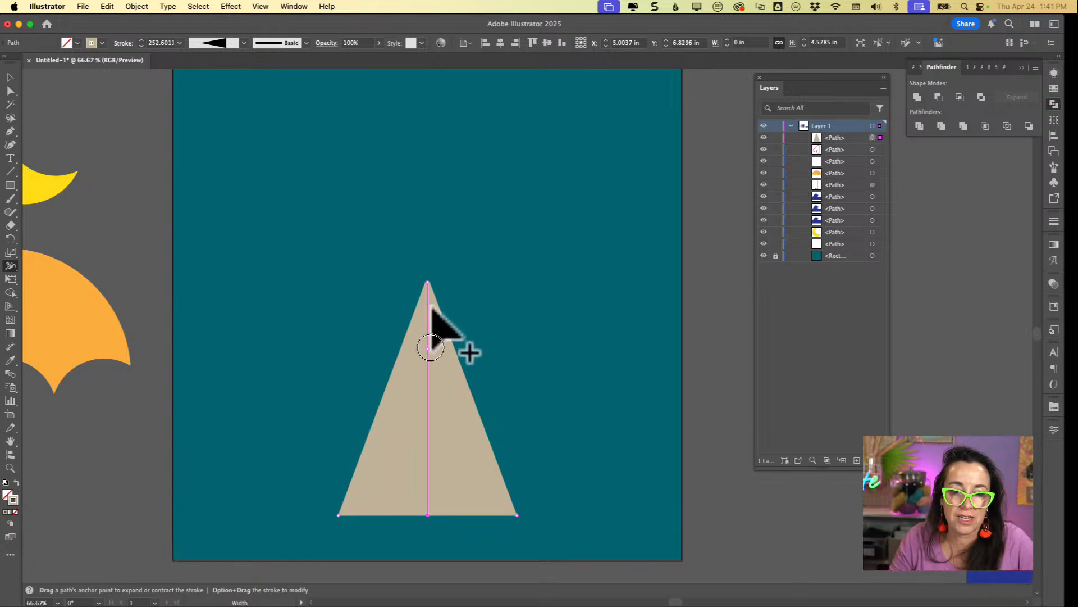
Add a width point that narrows the triangle's upper part, and undo the attempt to pinch the stroke just below it
{"action": "left_click_drag", "start_coordinate": [425, 348], "coordinate": [444, 348]}
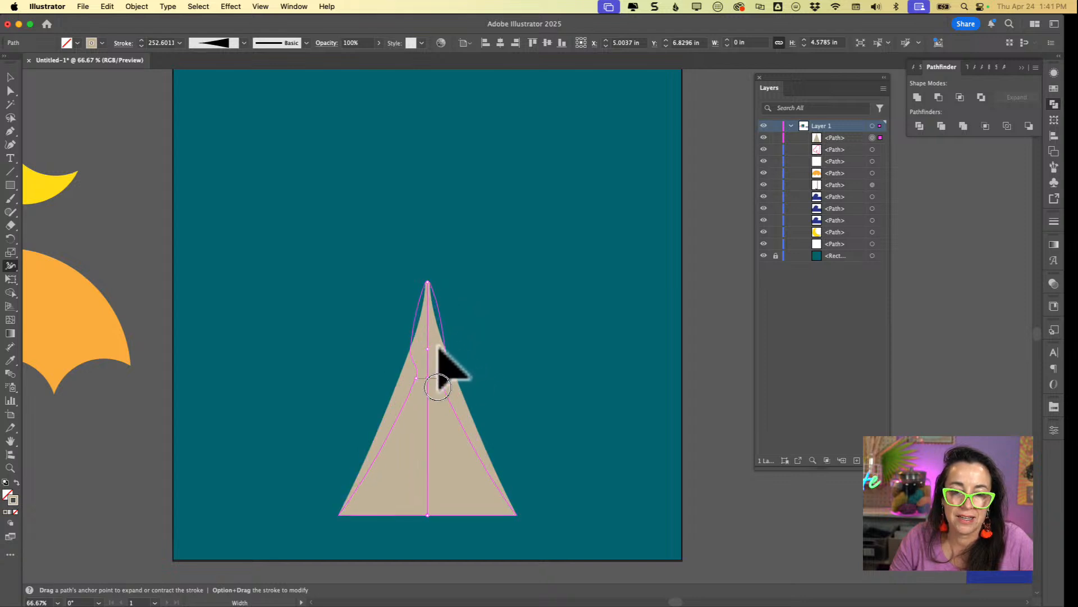
{"action": "left_click_drag", "start_coordinate": [437, 393], "coordinate": [426, 425]}
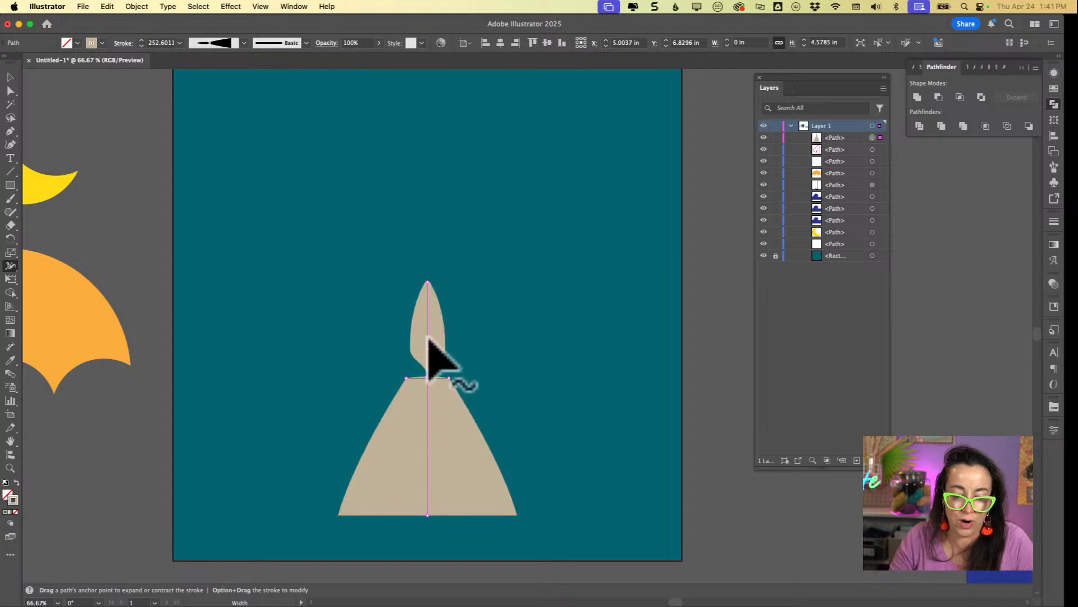
{"action": "key", "text": "super+z"}
{"action": "key", "text": "super+z"}
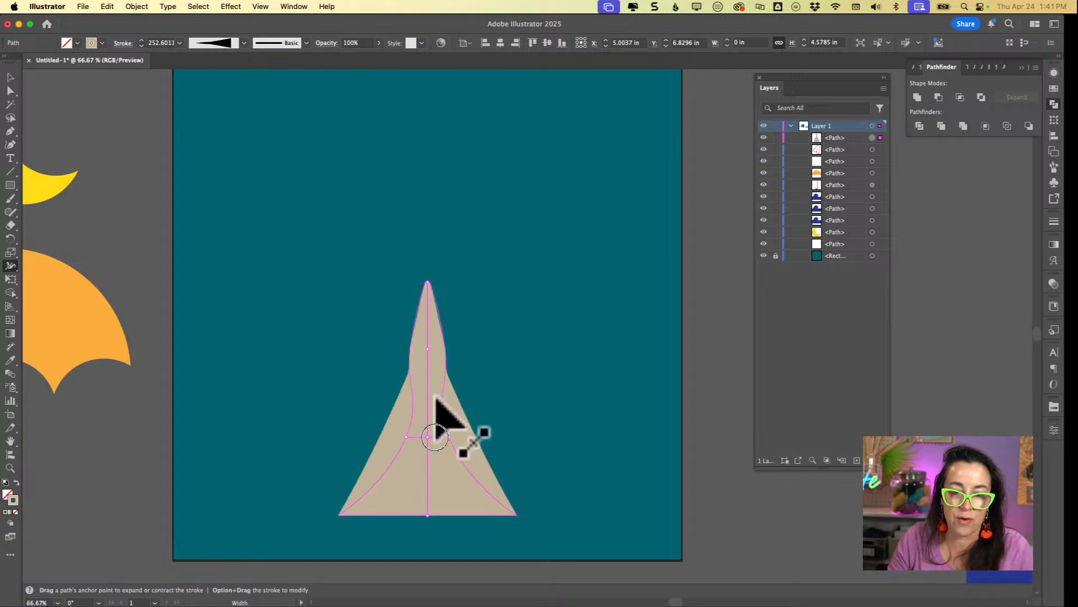
Add and move width points to shape the tan stroke into a bottle with a flat-topped neck and a base about 148 pt wide
{"action": "left_click_drag", "start_coordinate": [435, 394], "coordinate": [433, 428]}
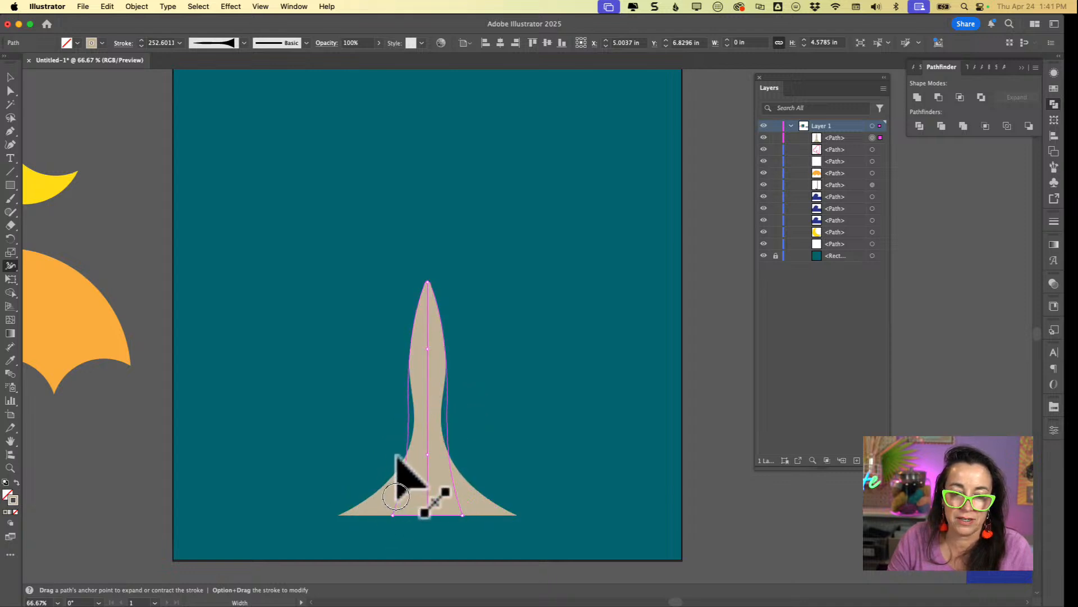
{"action": "left_click_drag", "start_coordinate": [404, 491], "coordinate": [429, 501]}
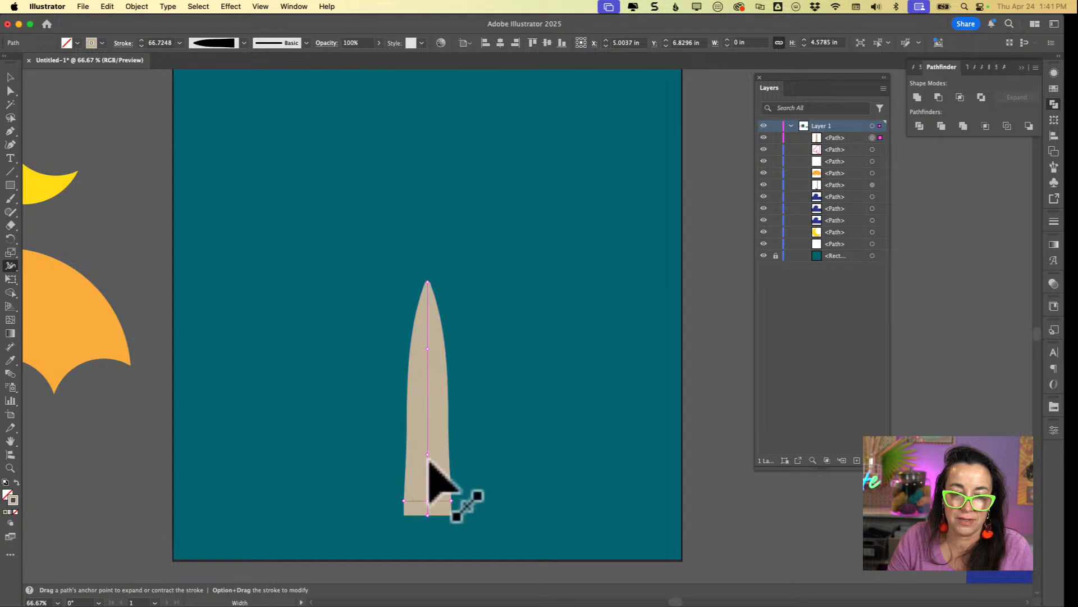
{"action": "mouse_move", "coordinate": [403, 458]}
{"action": "left_mouse_down"}
{"action": "mouse_move", "coordinate": [376, 457]}
{"action": "mouse_move", "coordinate": [430, 406]}
{"action": "left_mouse_up"}
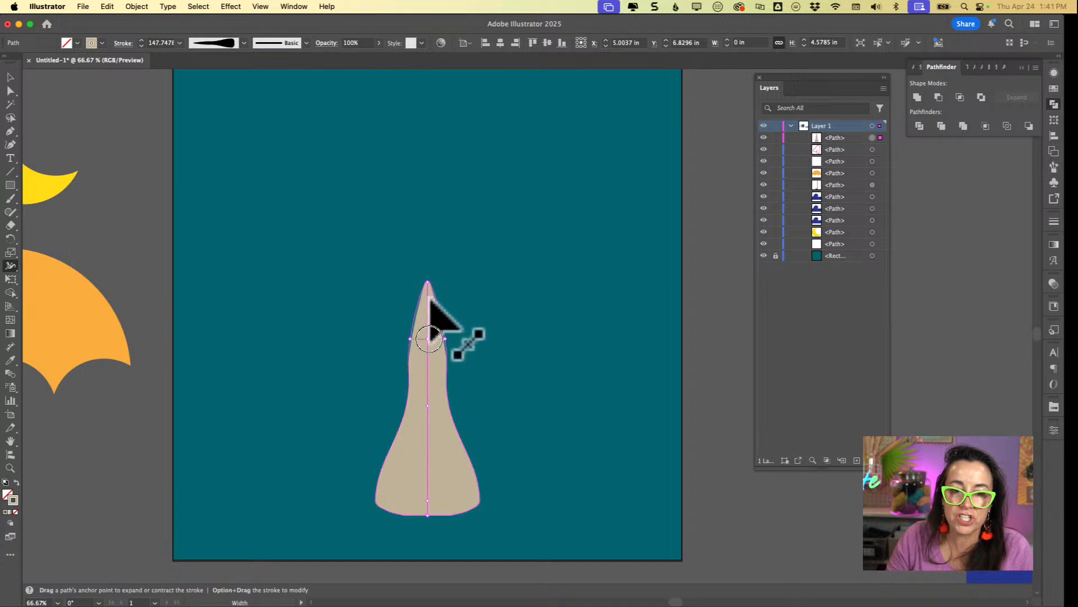
{"action": "left_click_drag", "start_coordinate": [409, 338], "coordinate": [427, 282]}
{"action": "left_click_drag", "start_coordinate": [428, 406], "coordinate": [428, 382]}
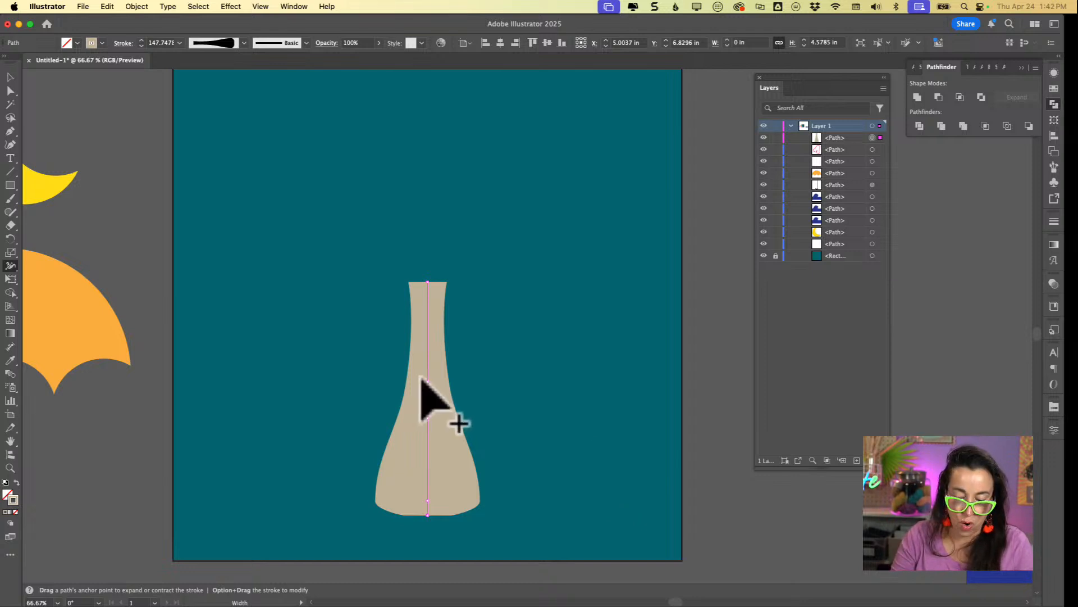
Check the bottle's underlying straight path and its width points in Outline view, and return to the normal preview
{"action": "key", "text": "super+y"}
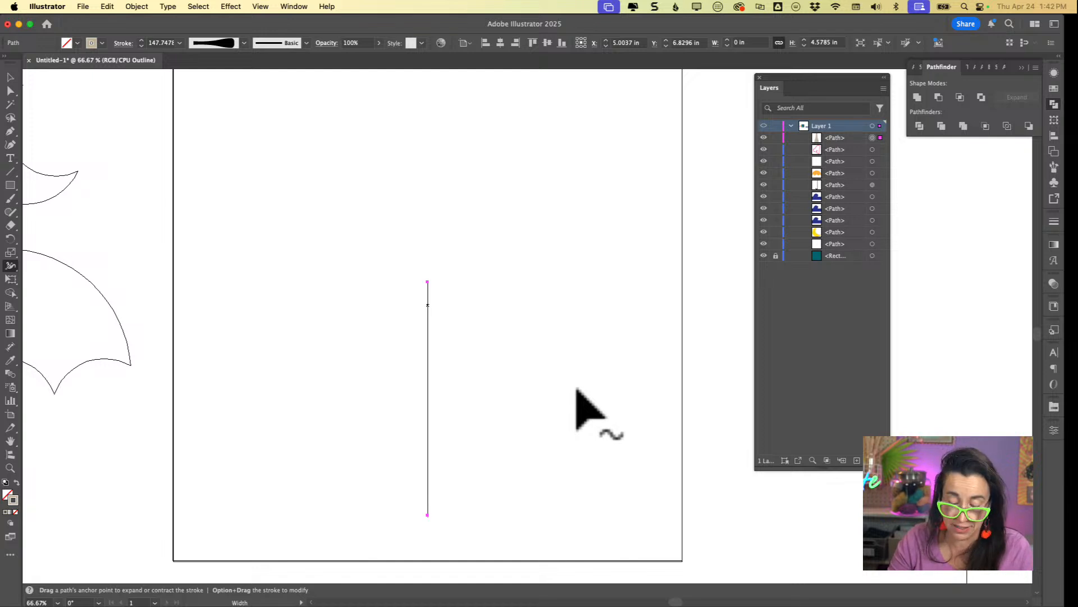
{"action": "key", "text": "super"}
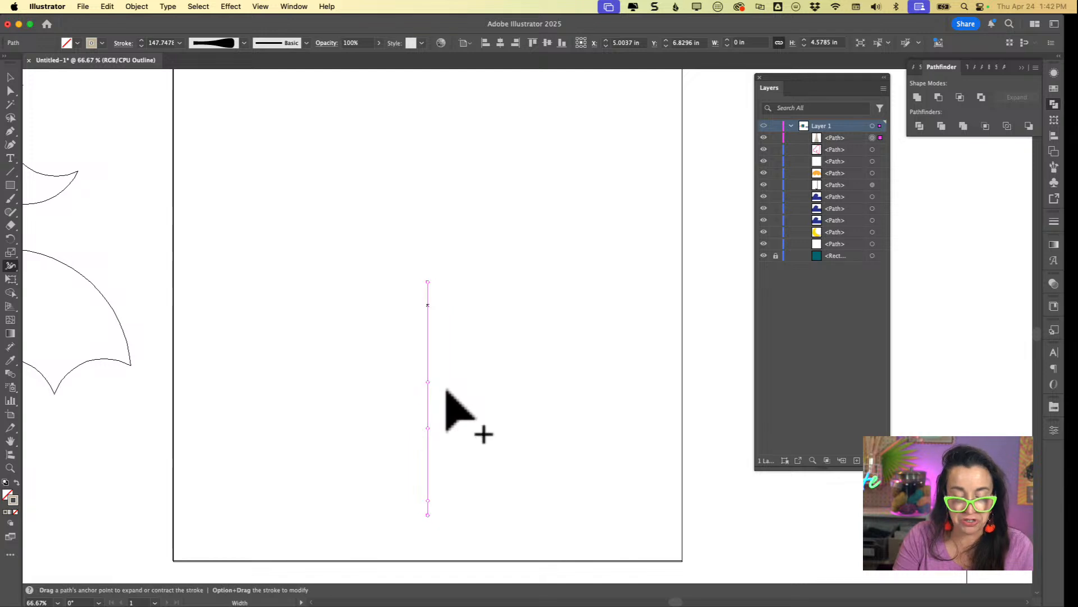
{"action": "key", "text": "super+y"}
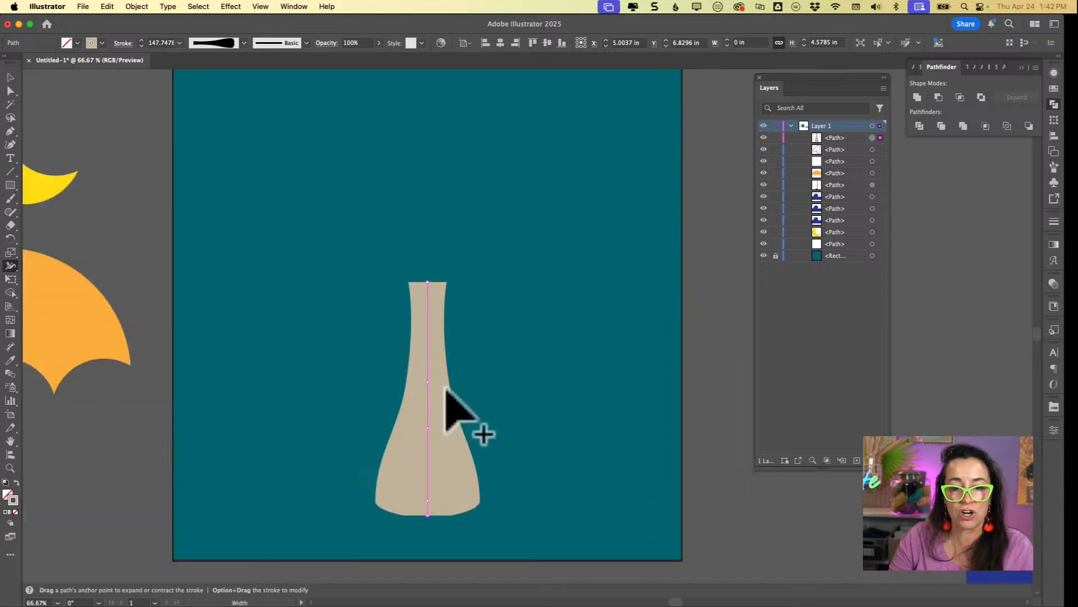
Move the width points up the path to give the vase a shorter neck and higher belly, undo a further belly adjustment, and deselect it
{"action": "mouse_move", "coordinate": [428, 382]}
{"action": "left_mouse_down"}
{"action": "mouse_move", "coordinate": [430, 357]}
{"action": "mouse_move", "coordinate": [428, 367]}
{"action": "left_mouse_up"}
{"action": "left_click_drag", "start_coordinate": [427, 446], "coordinate": [430, 416]}
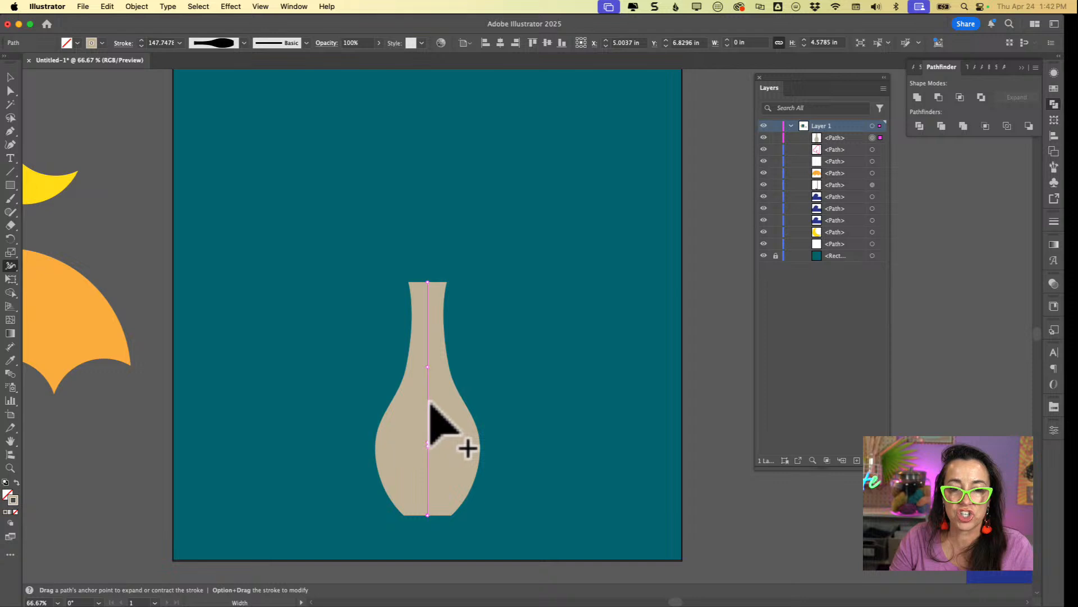
{"action": "left_click_drag", "start_coordinate": [428, 441], "coordinate": [487, 437]}
{"action": "key", "text": "super+z"}
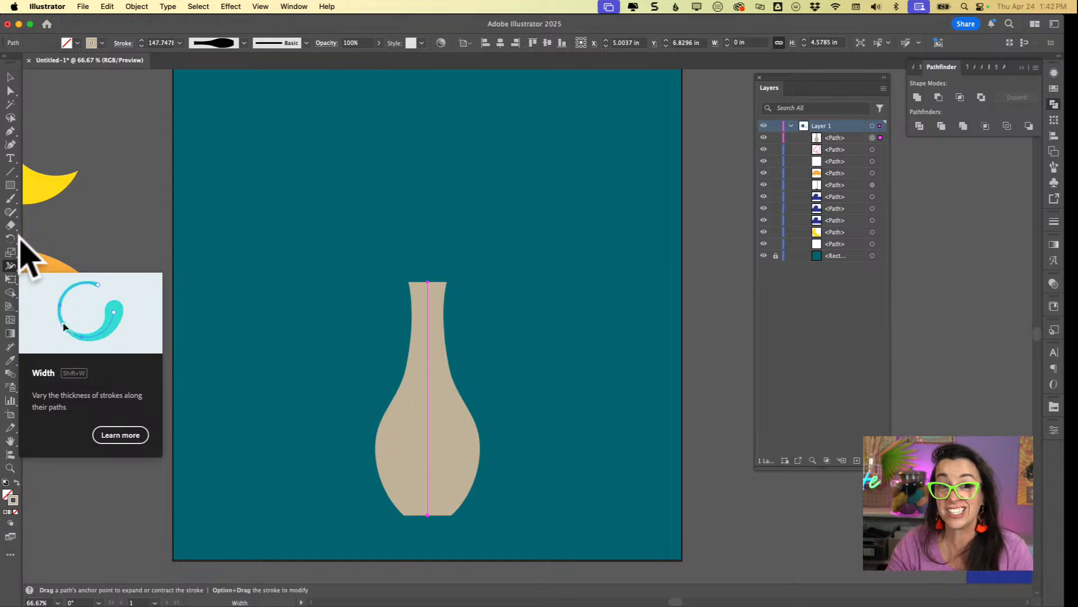
{"action": "left_click", "coordinate": [10, 77]}
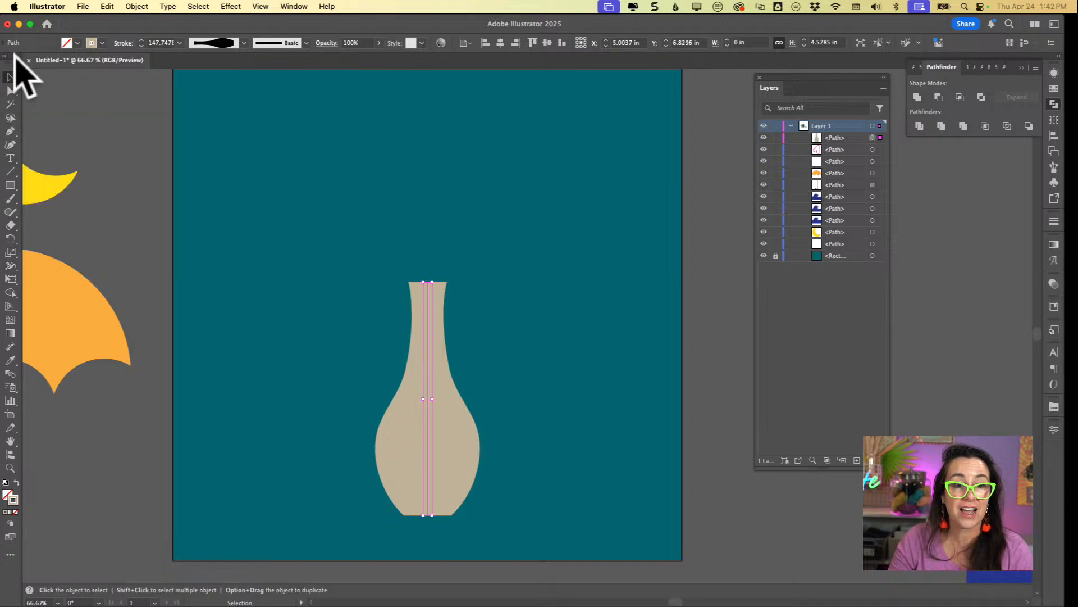
{"action": "left_click", "coordinate": [486, 299]}
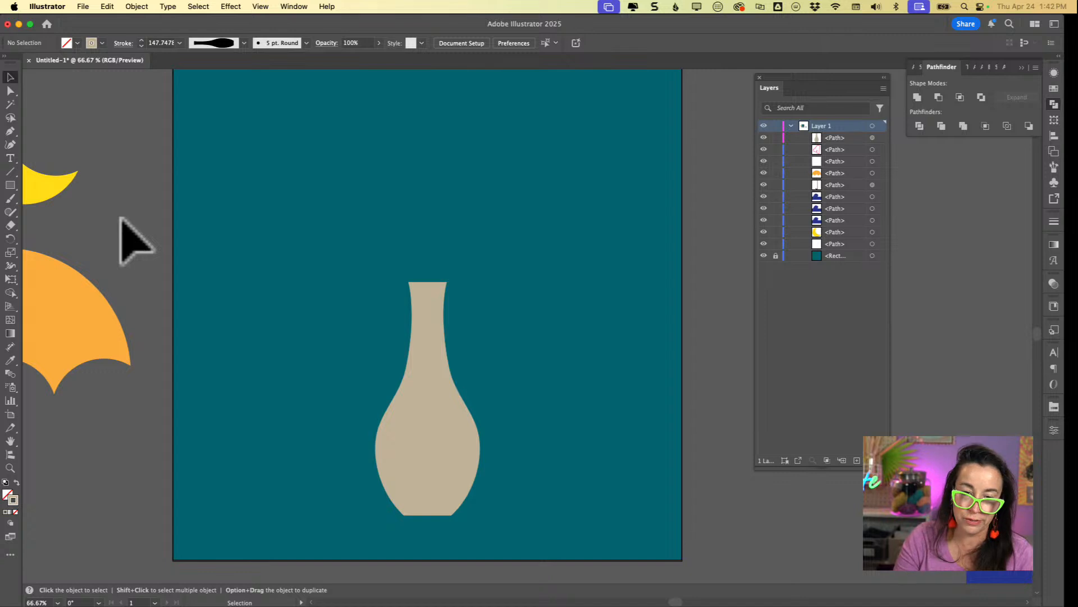
Choose a black stroke for the Pencil tool and accept its options with Fidelity set fully to Smooth
{"action": "key", "text": "n"}
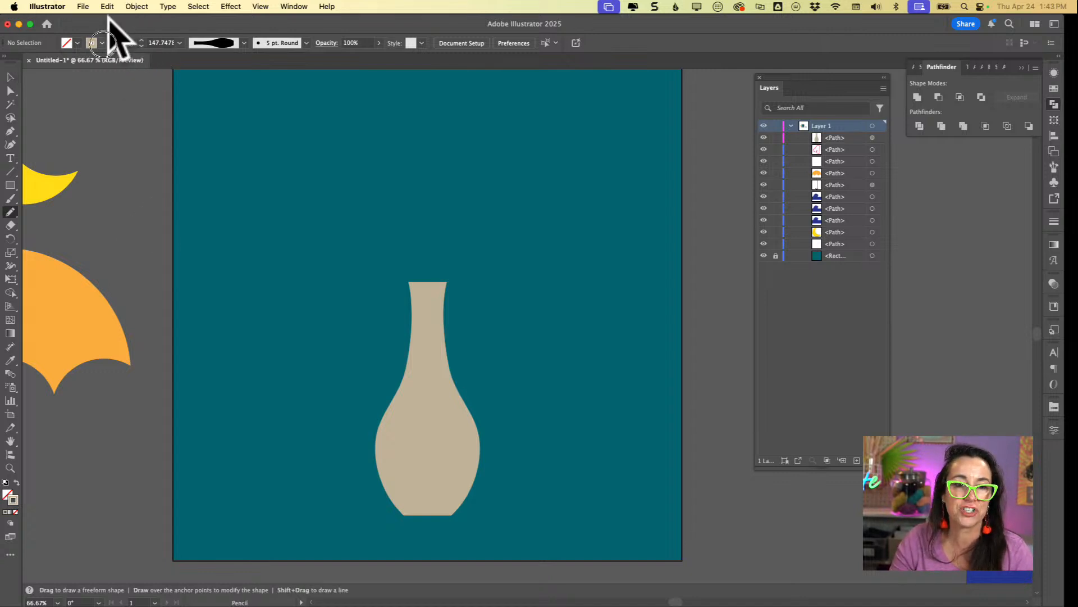
{"action": "left_click", "coordinate": [102, 43]}
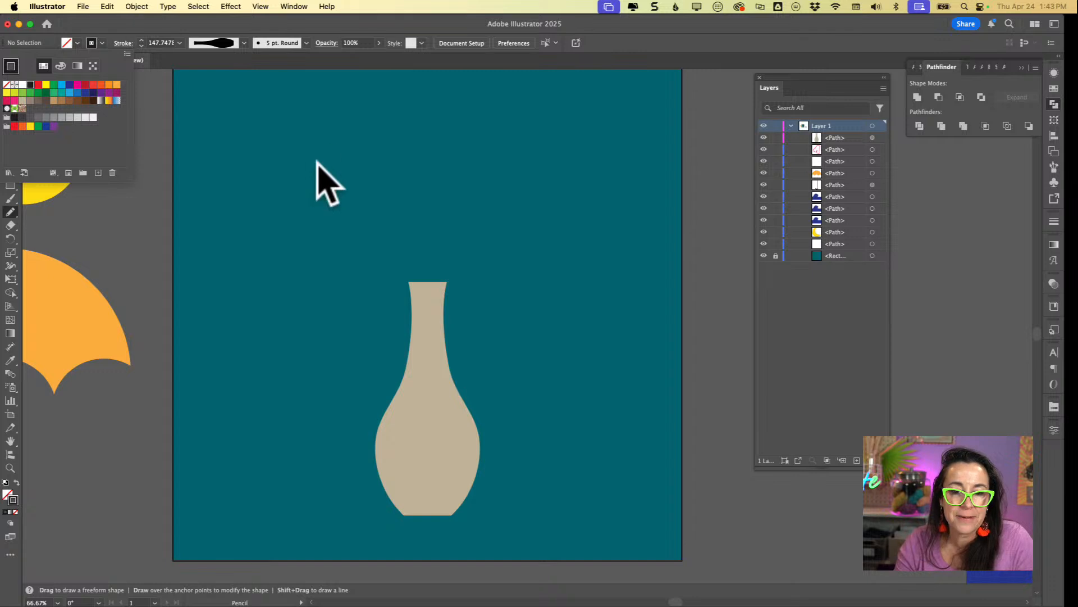
{"action": "left_click", "coordinate": [124, 2]}
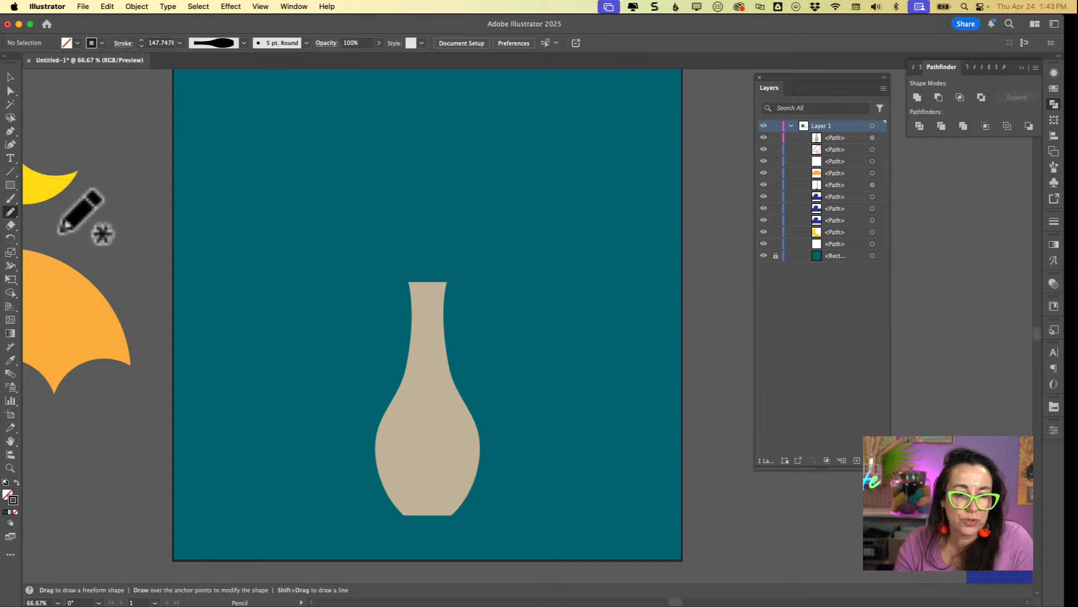
{"action": "double_click", "coordinate": [11, 212]}
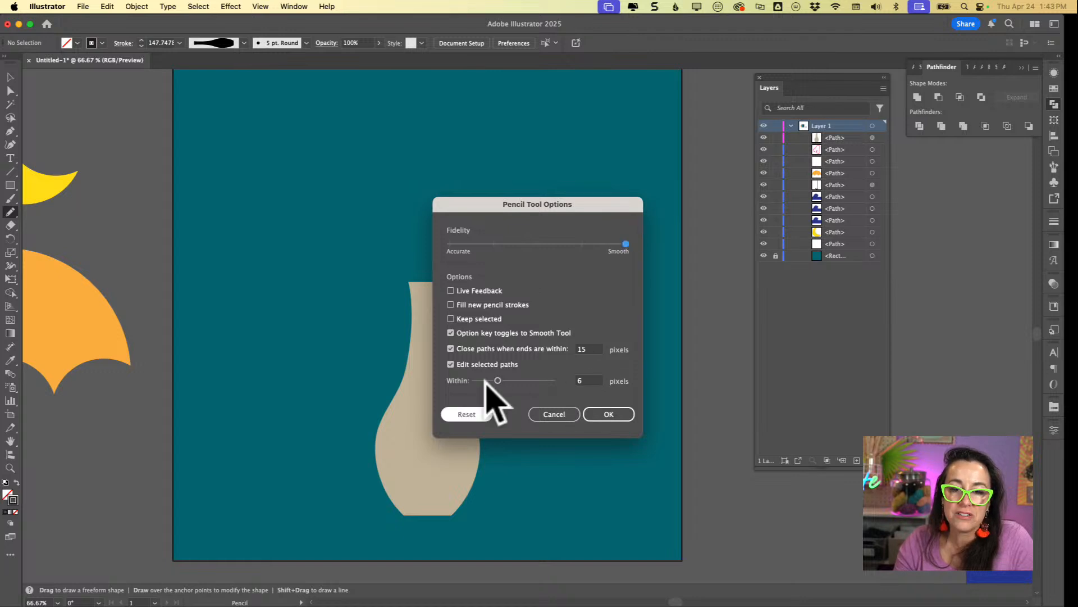
{"action": "left_click", "coordinate": [554, 414]}
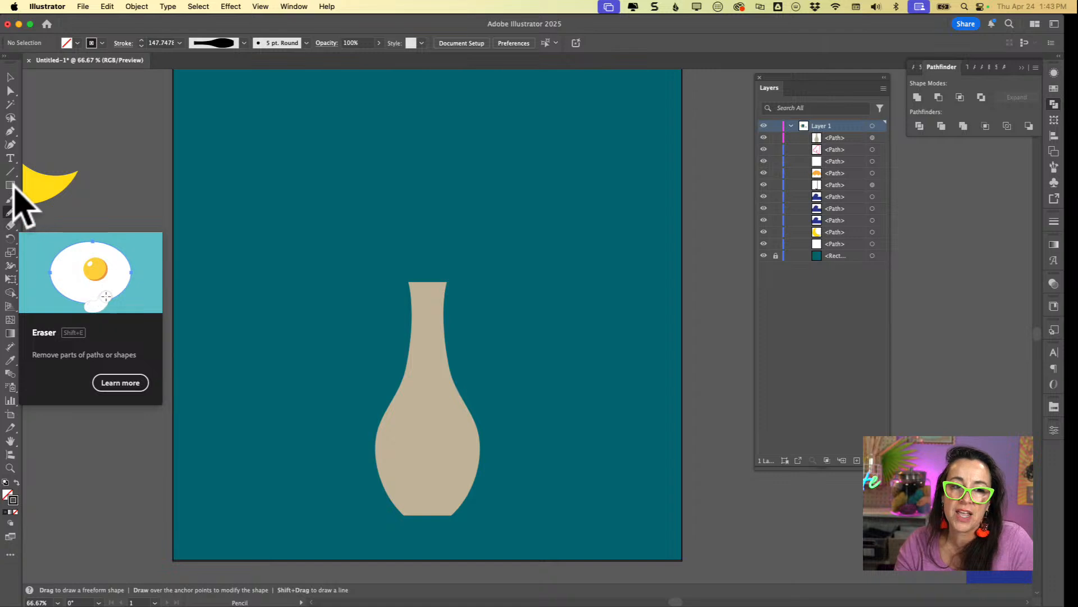
{"action": "double_click", "coordinate": [10, 212]}
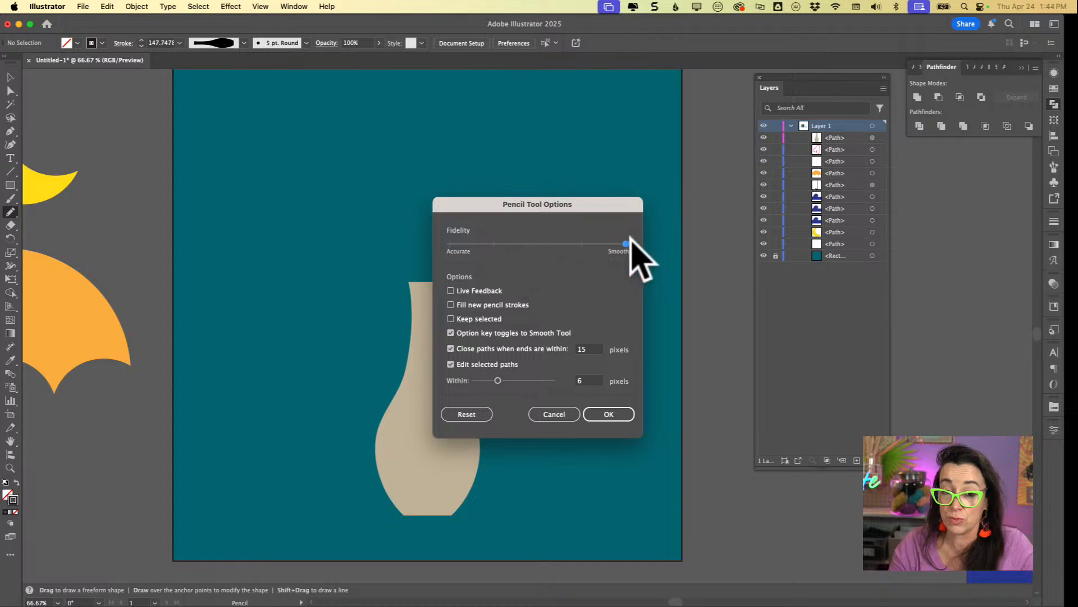
{"action": "left_click", "coordinate": [615, 414]}
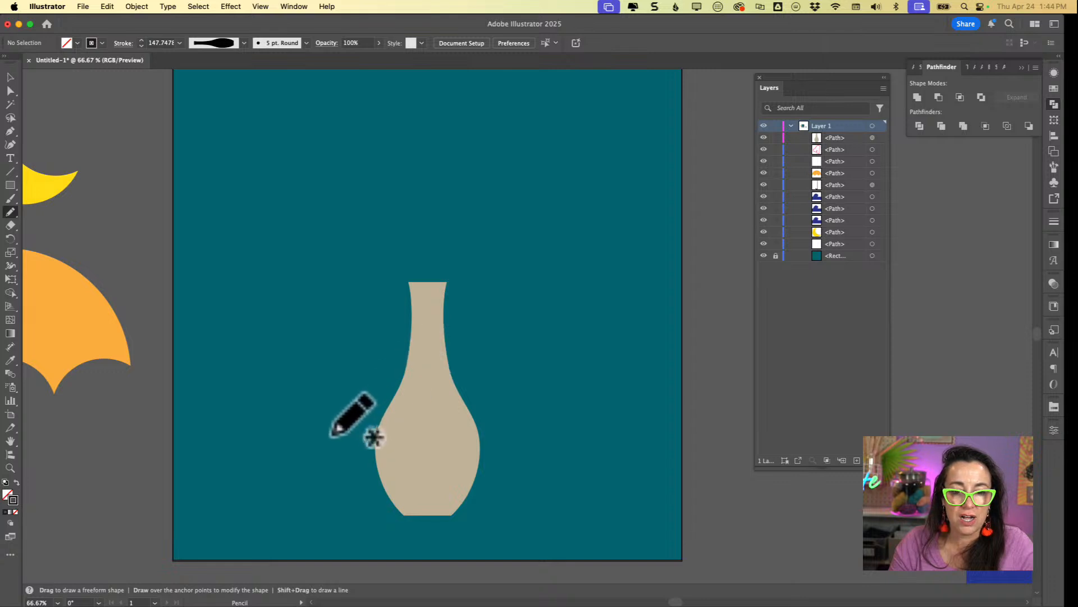
Draw five black freehand Pencil lines across the vase: two crossing at the neck, two crossing at the belly, and one near the base
{"action": "mouse_move", "coordinate": [327, 454]}
{"action": "left_mouse_down"}
{"action": "mouse_move", "coordinate": [448, 435]}
{"action": "mouse_move", "coordinate": [535, 431]}
{"action": "left_mouse_up"}
{"action": "mouse_move", "coordinate": [362, 393]}
{"action": "left_mouse_down"}
{"action": "mouse_move", "coordinate": [407, 399]}
{"action": "mouse_move", "coordinate": [524, 458]}
{"action": "left_mouse_up"}
{"action": "mouse_move", "coordinate": [385, 349]}
{"action": "left_mouse_down"}
{"action": "mouse_move", "coordinate": [478, 350]}
{"action": "mouse_move", "coordinate": [470, 371]}
{"action": "mouse_move", "coordinate": [391, 335]}
{"action": "left_mouse_up"}
{"action": "left_click_drag", "start_coordinate": [347, 504], "coordinate": [524, 490]}
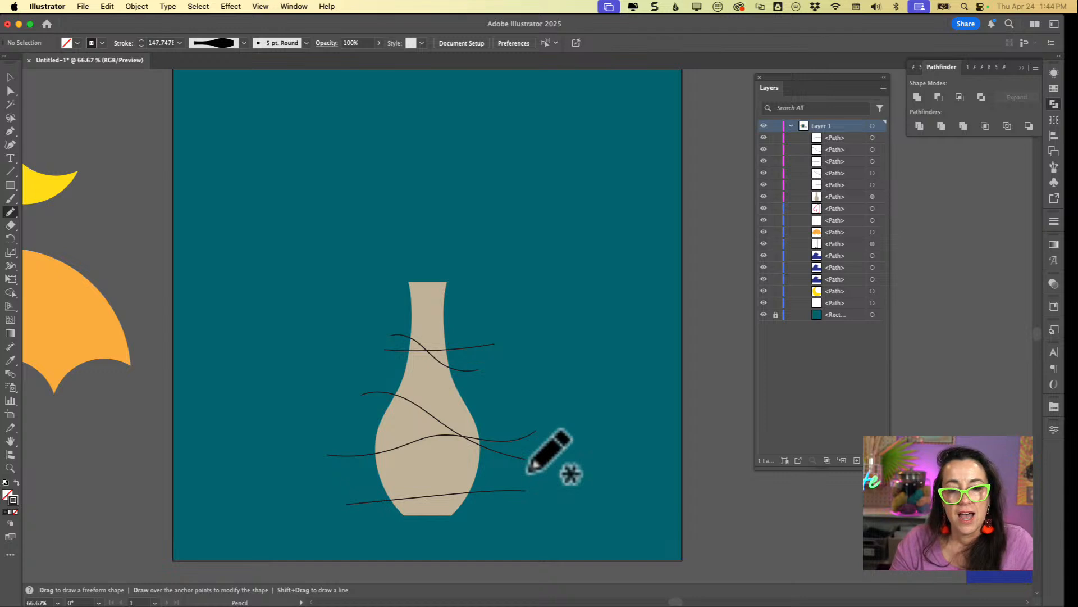
Select the vase together with all five pencil lines and activate the Shape Builder tool
{"action": "key", "text": "v"}
{"action": "left_click", "coordinate": [356, 455]}
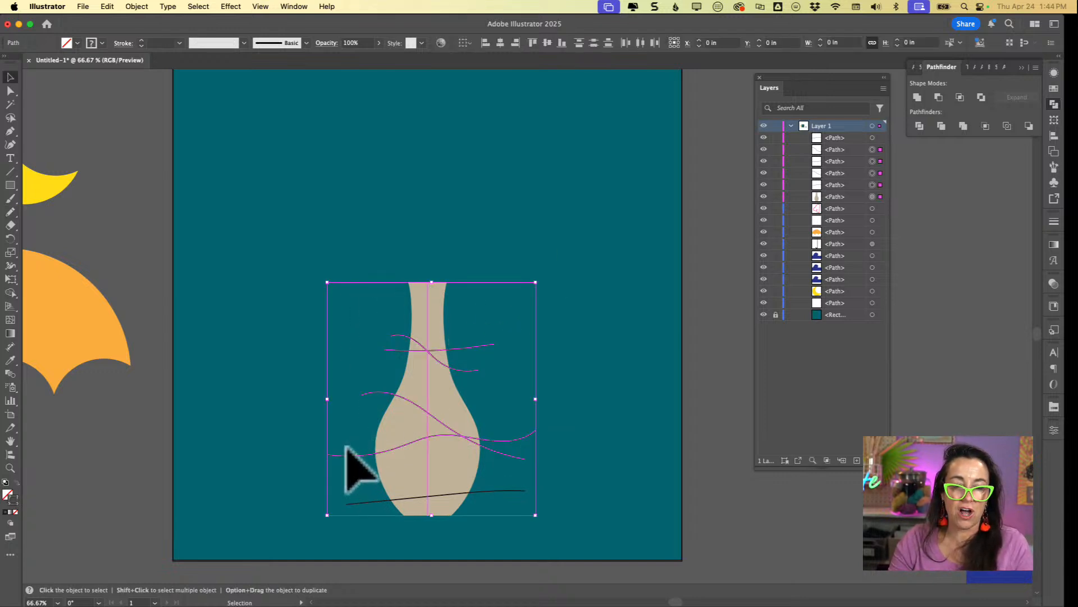
{"action": "left_click_drag", "start_coordinate": [581, 339], "coordinate": [316, 518]}
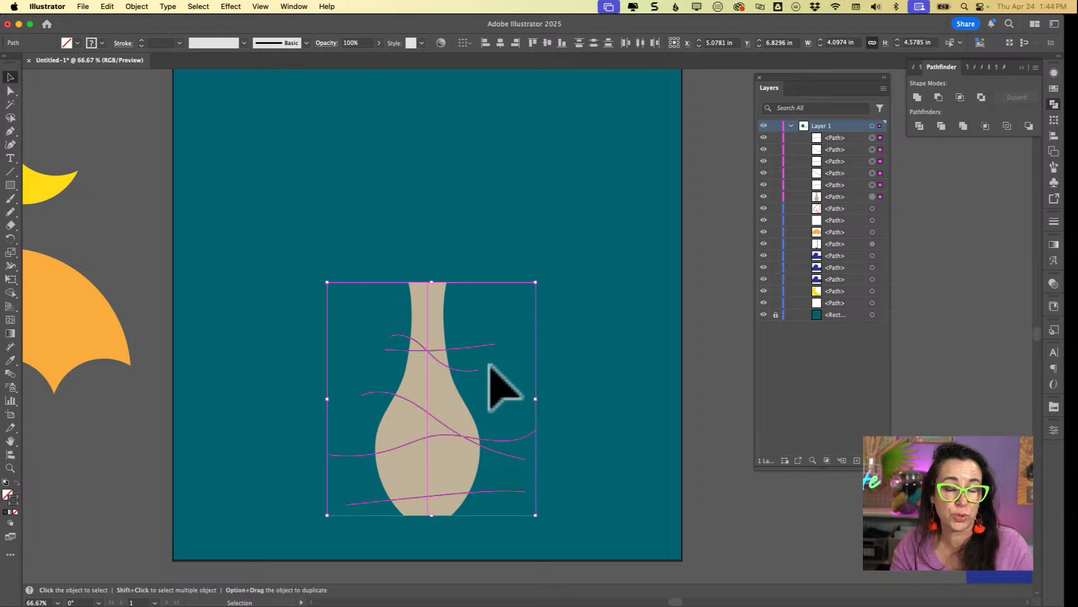
{"action": "key", "text": "shift+m"}
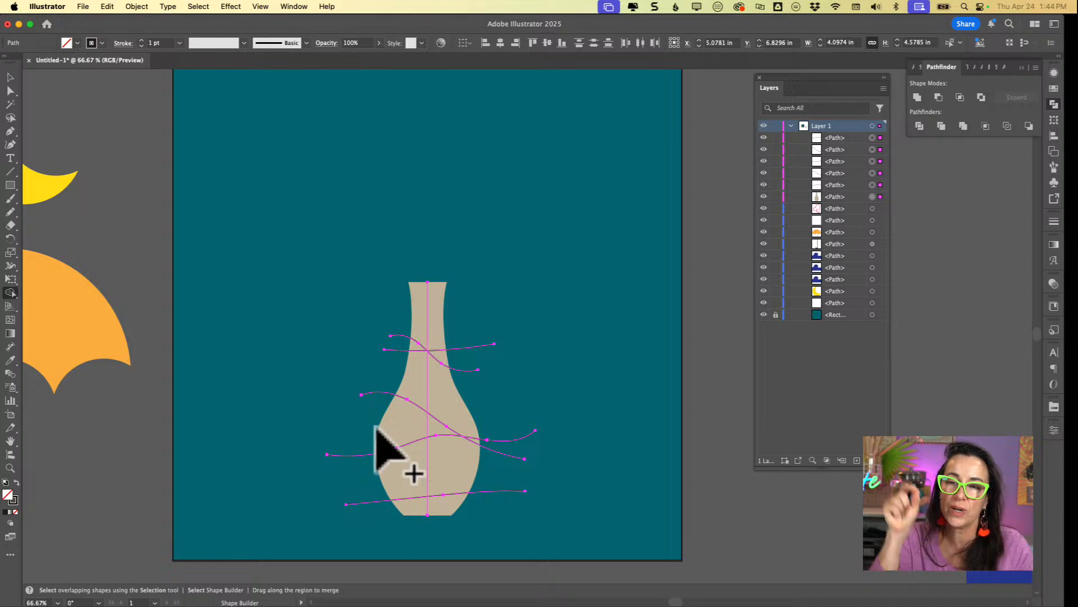
Deselect everything, examine the vase and pencil lines as bare paths in Outline view, and return to the normal preview
{"action": "left_click", "coordinate": [10, 77]}
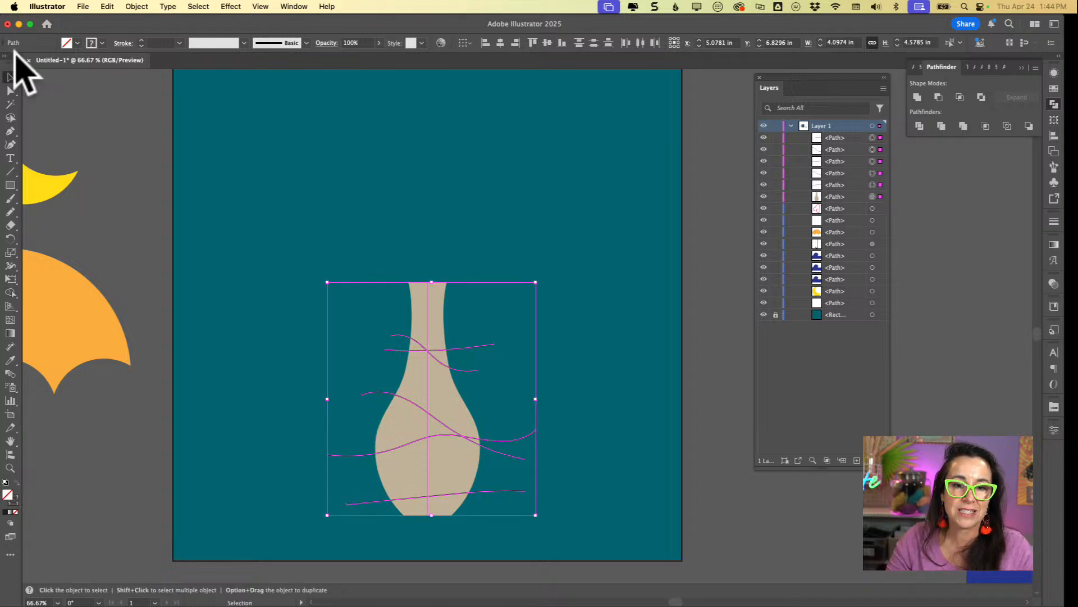
{"action": "key", "text": "super+y"}
{"action": "left_click", "coordinate": [624, 276]}
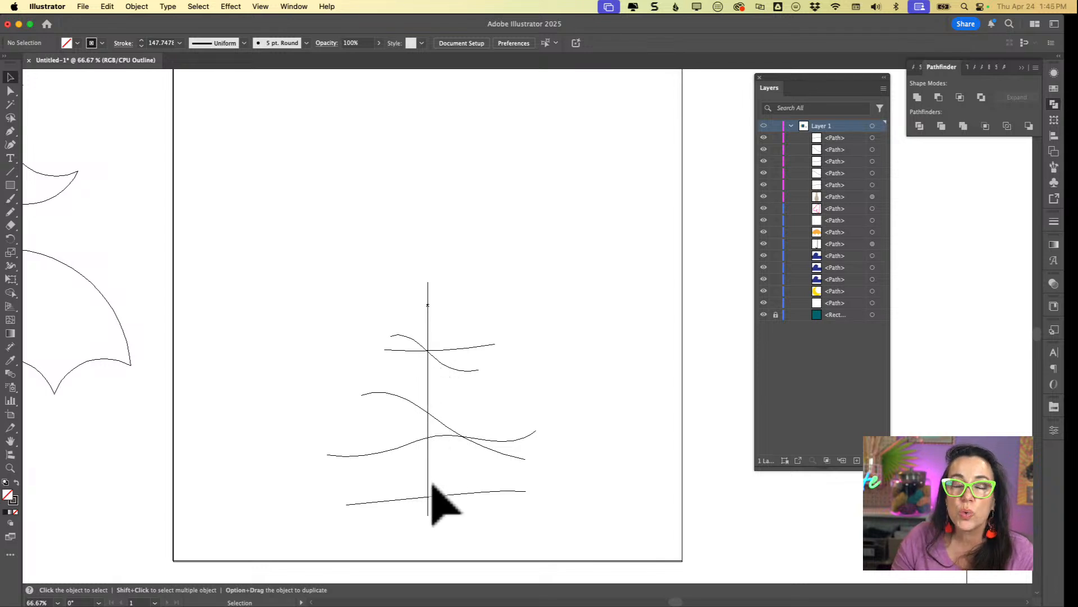
{"action": "key", "text": "super+y"}
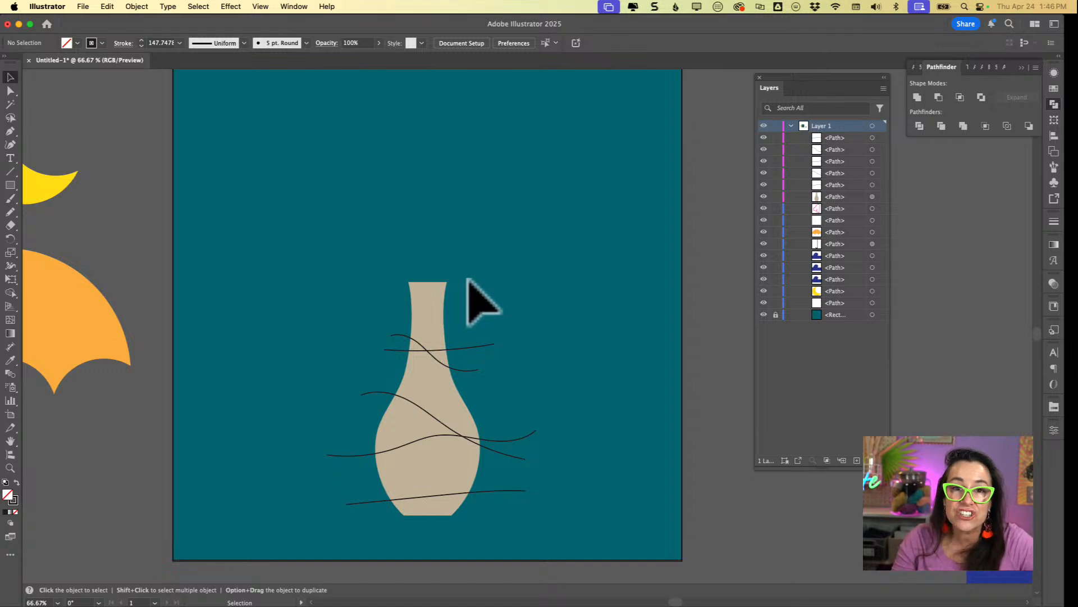
Expand the appearance of the Width-tool vase into a filled shape and check its contour in Outline view
{"action": "left_click", "coordinate": [433, 292]}
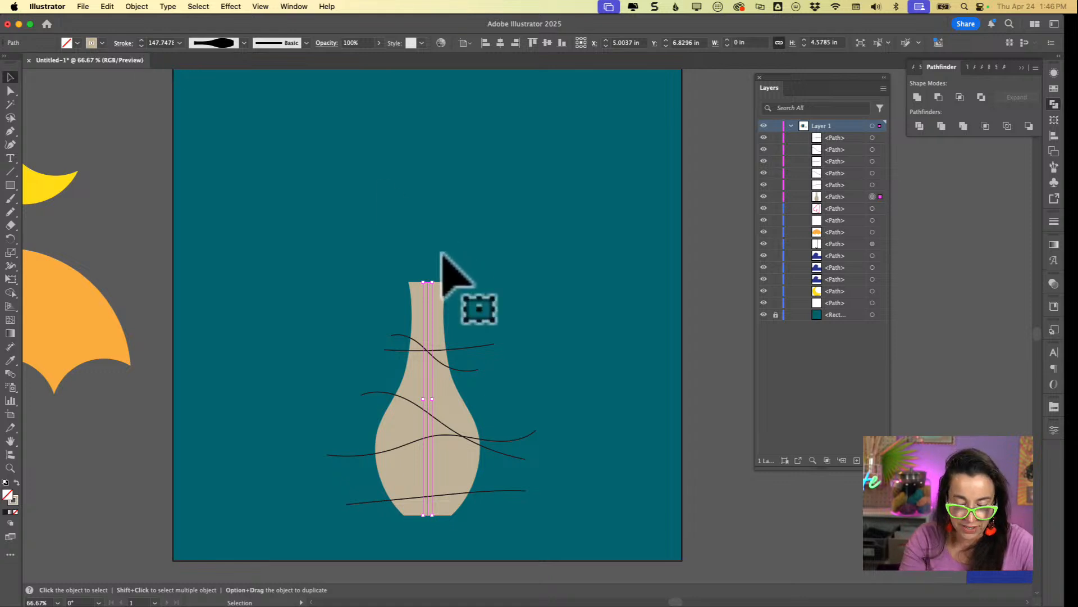
{"action": "key", "text": "super+y"}
{"action": "key", "text": "super+y"}
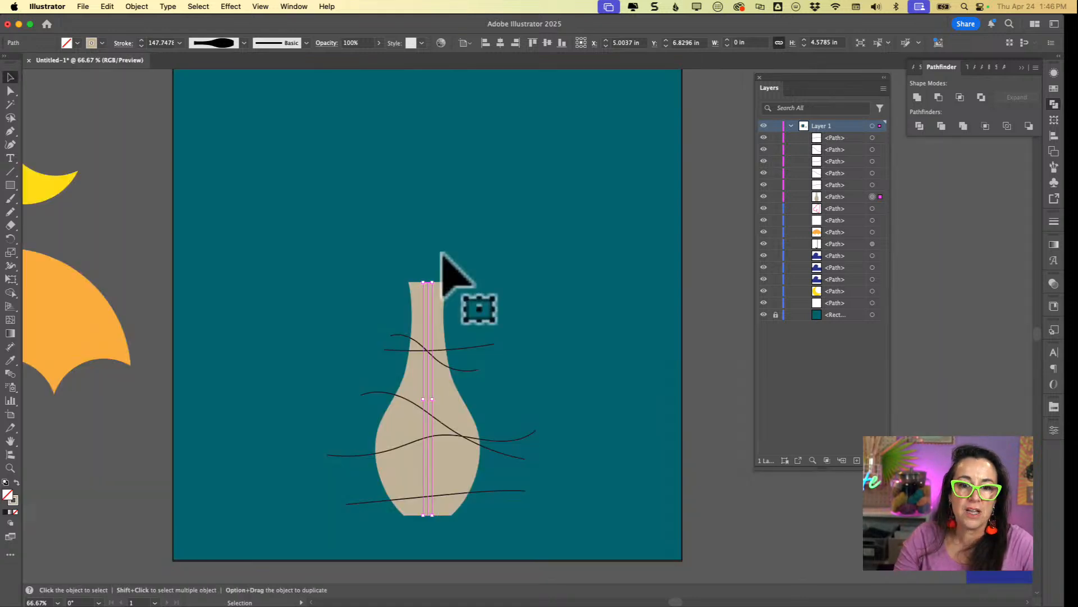
{"action": "left_click", "coordinate": [145, 5]}
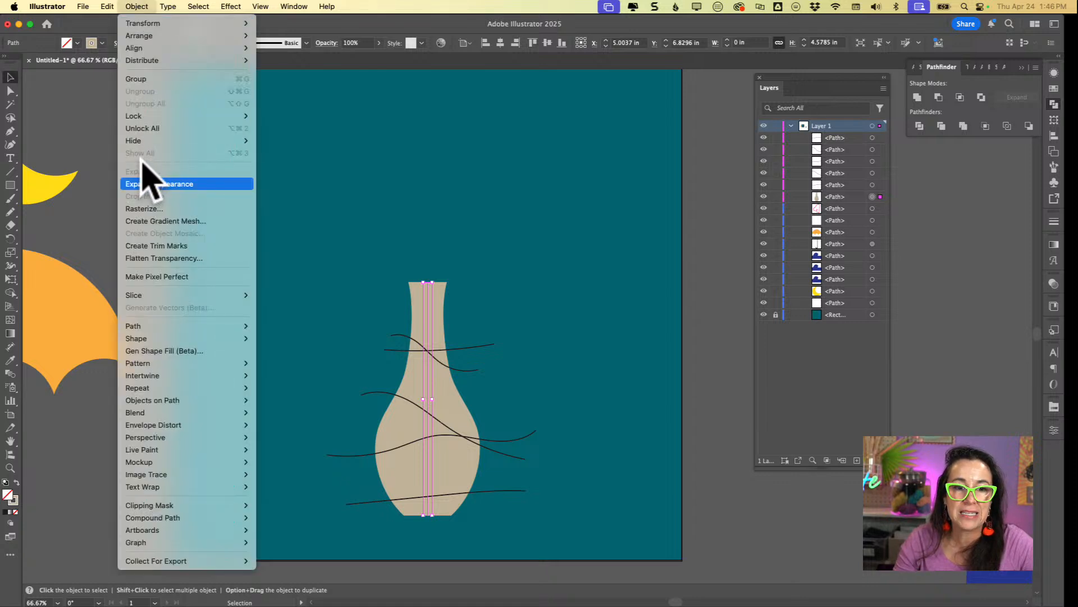
{"action": "left_click", "coordinate": [197, 181]}
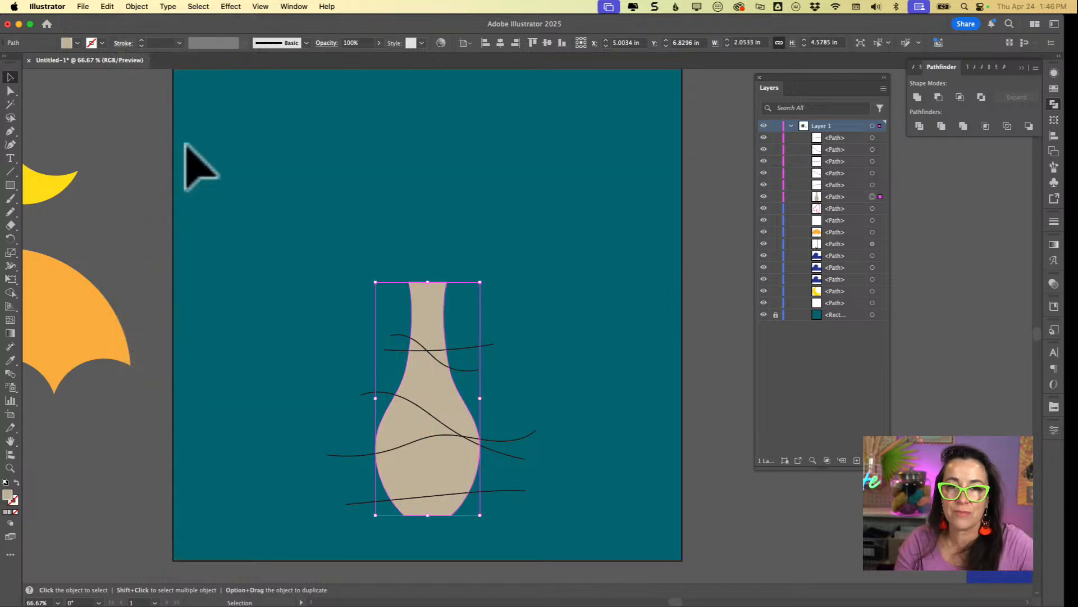
{"action": "key", "text": "super+y"}
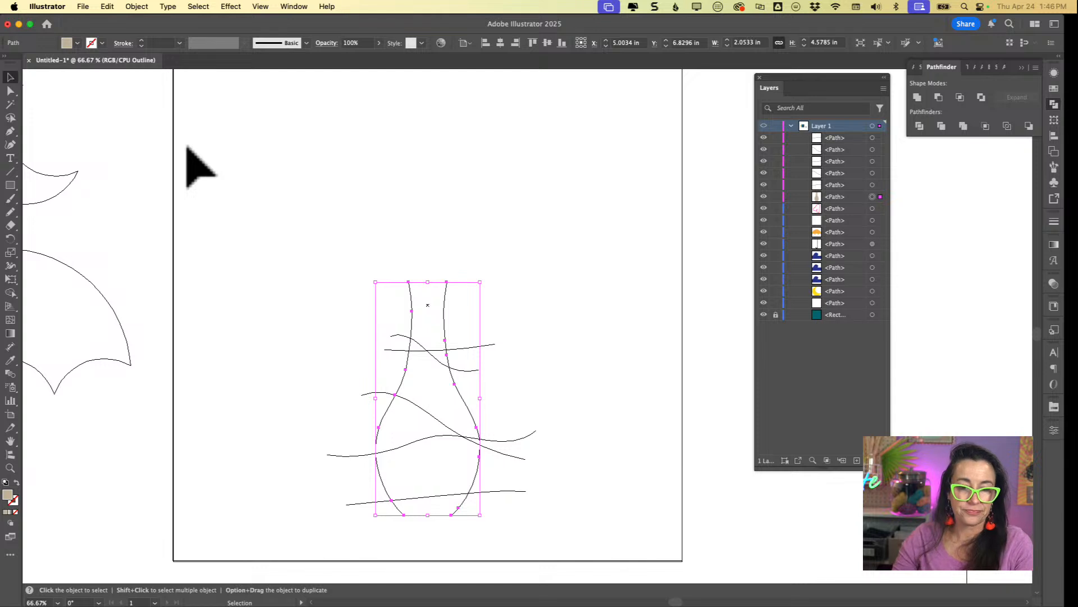
{"action": "key", "text": "super+y"}
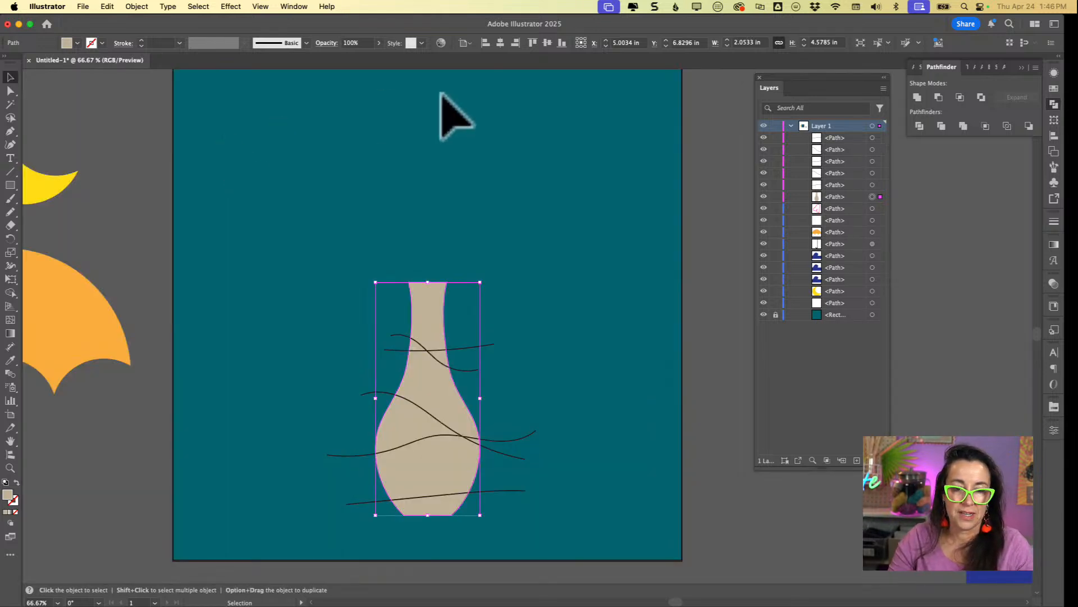
Remove the pencil line ends overhanging both sides of the vase with the Shape Builder tool, and deselect the artwork
{"action": "left_click_drag", "start_coordinate": [533, 272], "coordinate": [312, 536]}
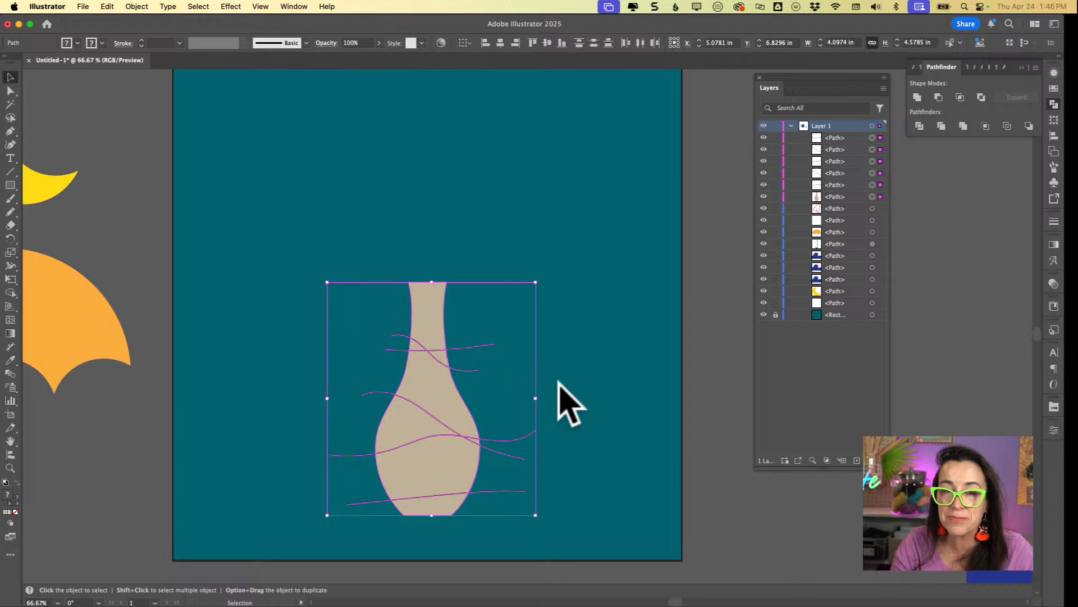
{"action": "key", "text": "shift+m"}
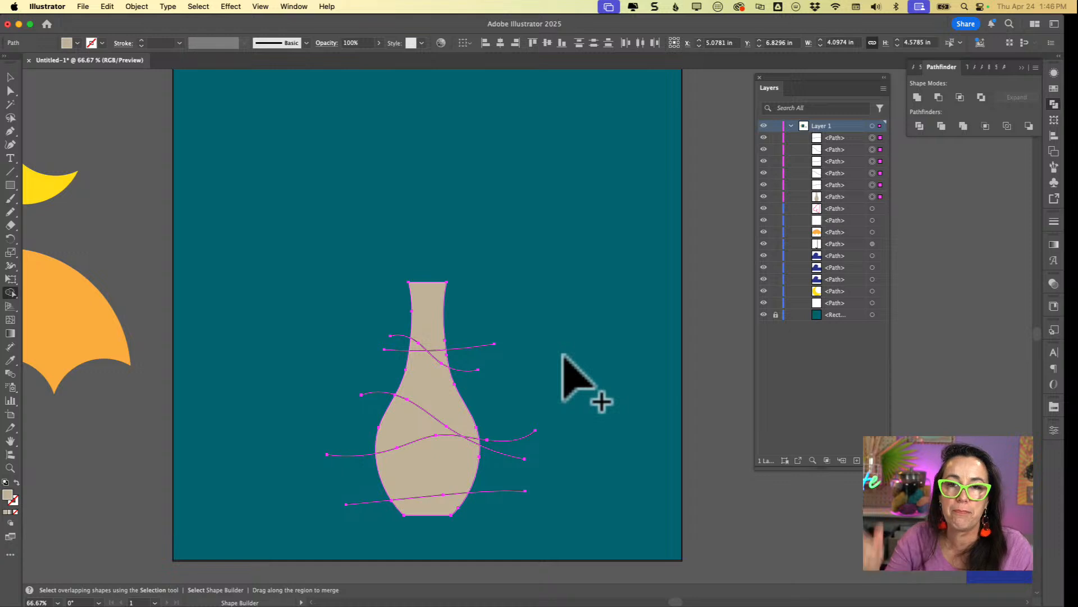
{"action": "left_click_drag", "start_coordinate": [475, 330], "coordinate": [475, 381]}
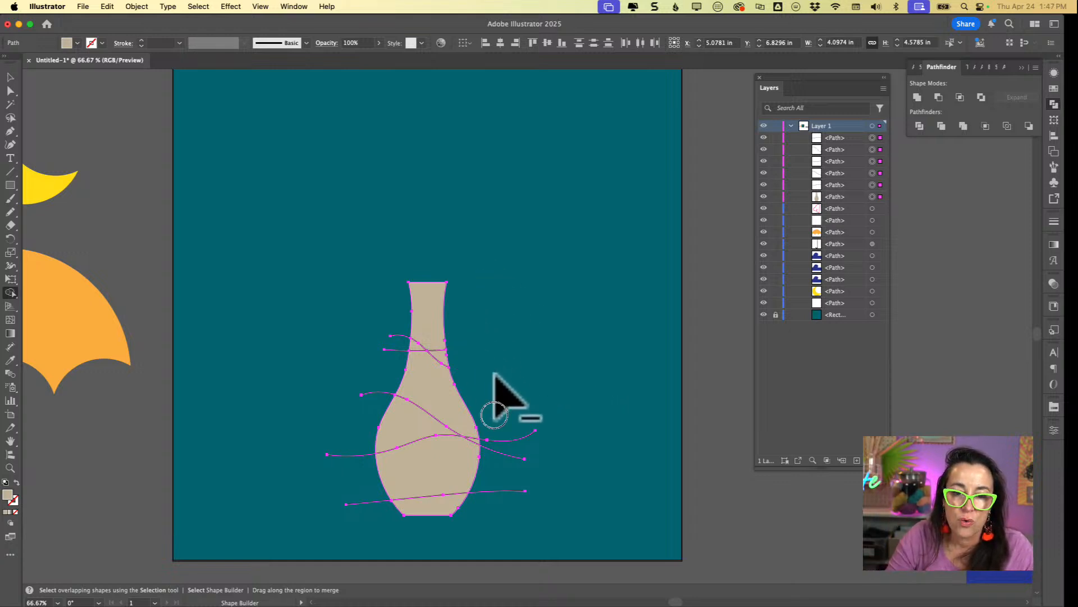
{"action": "left_click_drag", "start_coordinate": [494, 415], "coordinate": [482, 514]}
{"action": "mouse_move", "coordinate": [387, 507]}
{"action": "left_mouse_down"}
{"action": "mouse_move", "coordinate": [349, 433]}
{"action": "mouse_move", "coordinate": [373, 408]}
{"action": "mouse_move", "coordinate": [392, 308]}
{"action": "mouse_move", "coordinate": [393, 360]}
{"action": "left_mouse_up"}
{"action": "key", "text": "v"}
{"action": "left_click", "coordinate": [579, 325]}
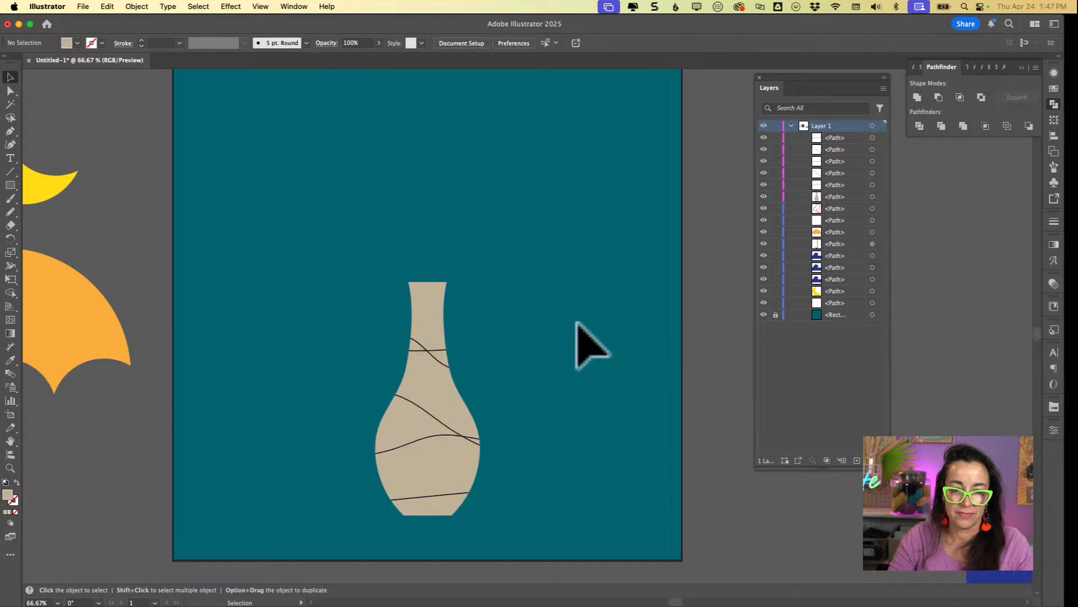
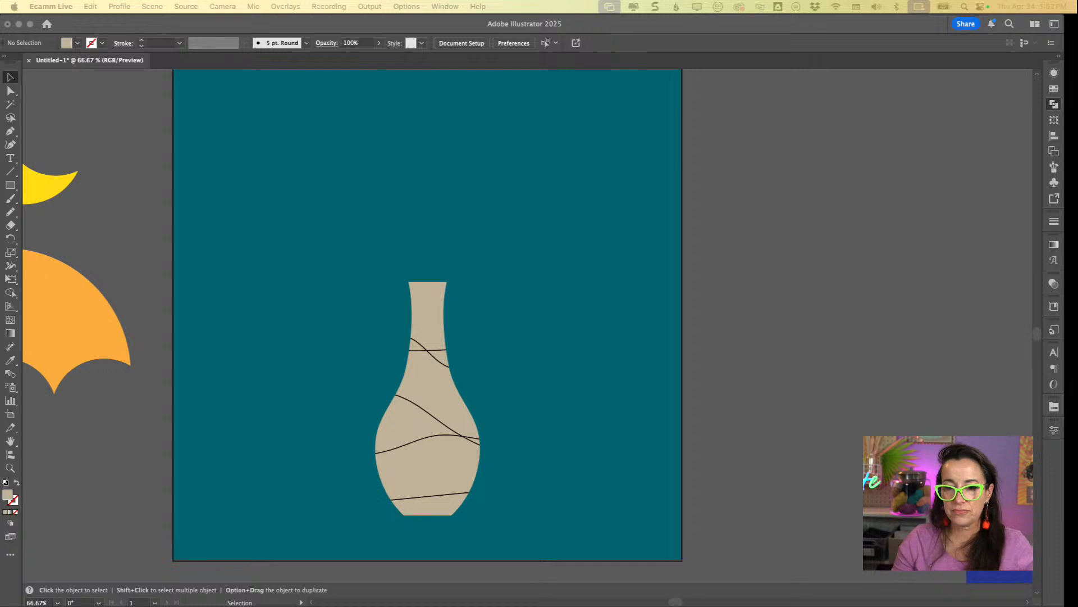
Set up the Pen tool with no fill and a magenta stroke for drawing in the empty area above the vase
{"action": "left_click", "coordinate": [905, 116]}
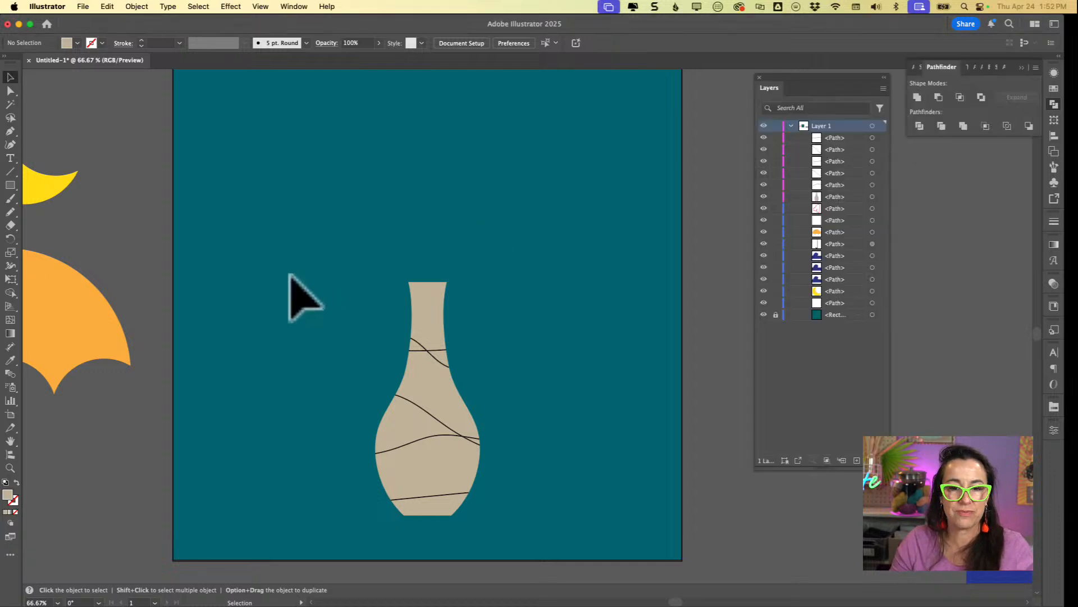
{"action": "scroll", "coordinate": [290, 274], "scroll_direction": "up", "scroll_amount": 1}
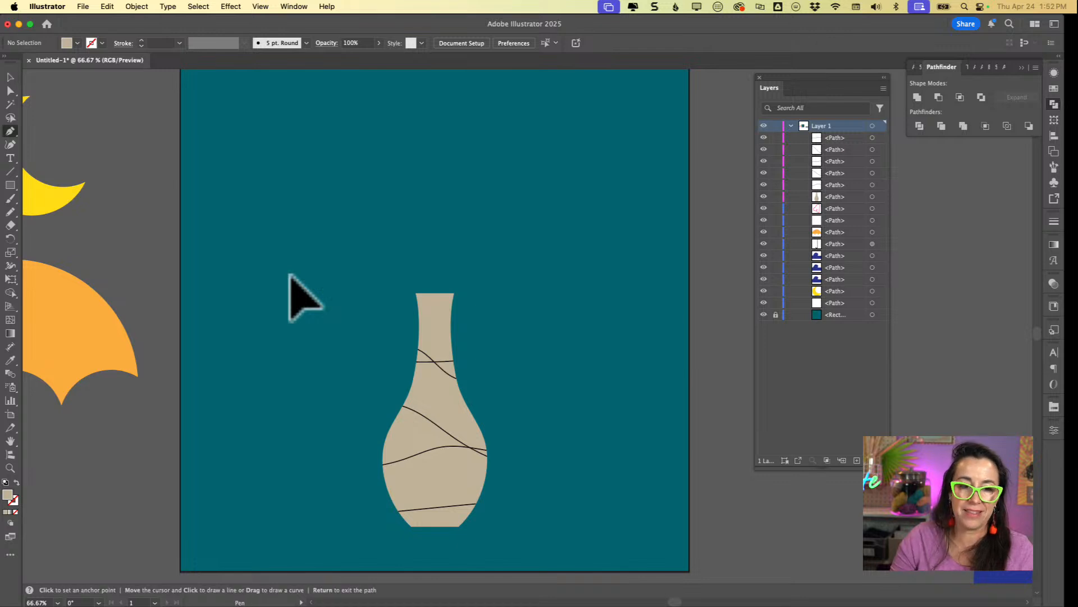
{"action": "key", "text": "p"}
{"action": "scroll", "coordinate": [324, 217], "scroll_direction": "up", "scroll_amount": 3}
{"action": "scroll", "coordinate": [325, 218], "scroll_direction": "right", "scroll_amount": 3}
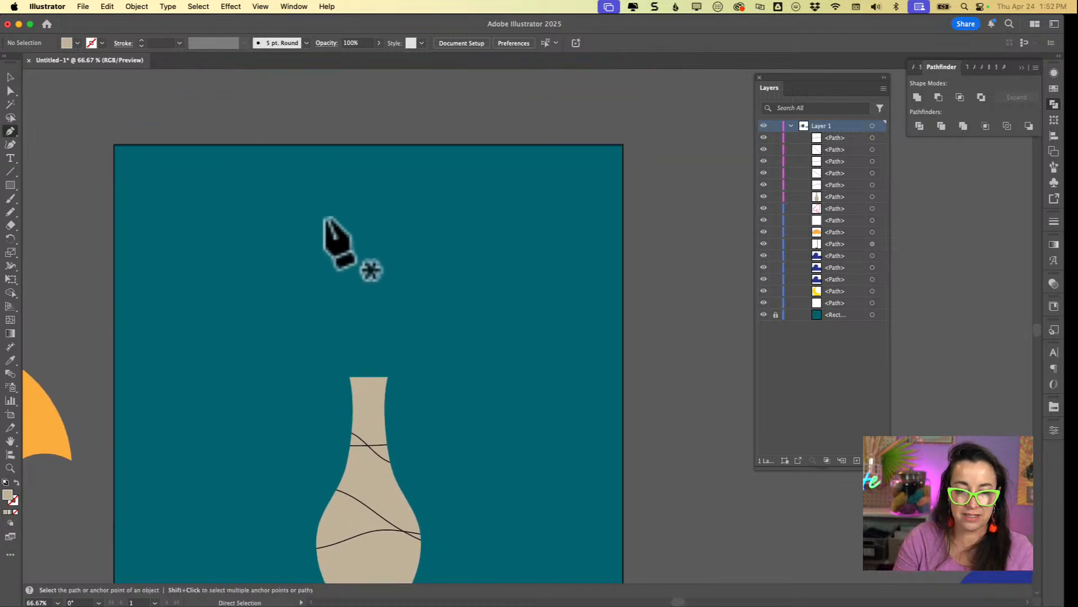
{"action": "key", "text": "super+equal"}
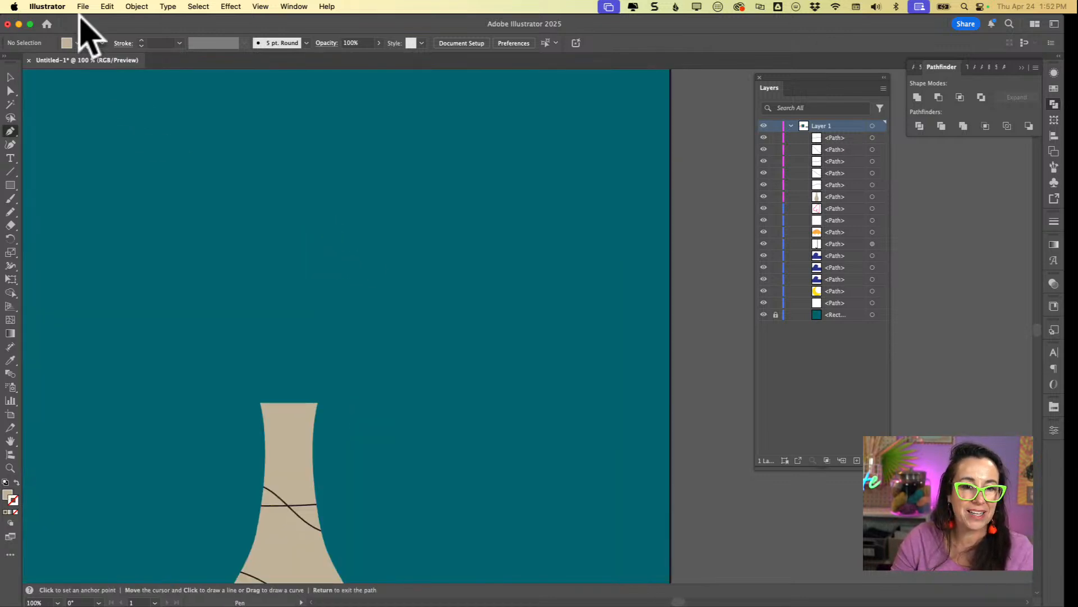
{"action": "left_click", "coordinate": [77, 43]}
{"action": "left_click", "coordinate": [77, 85]}
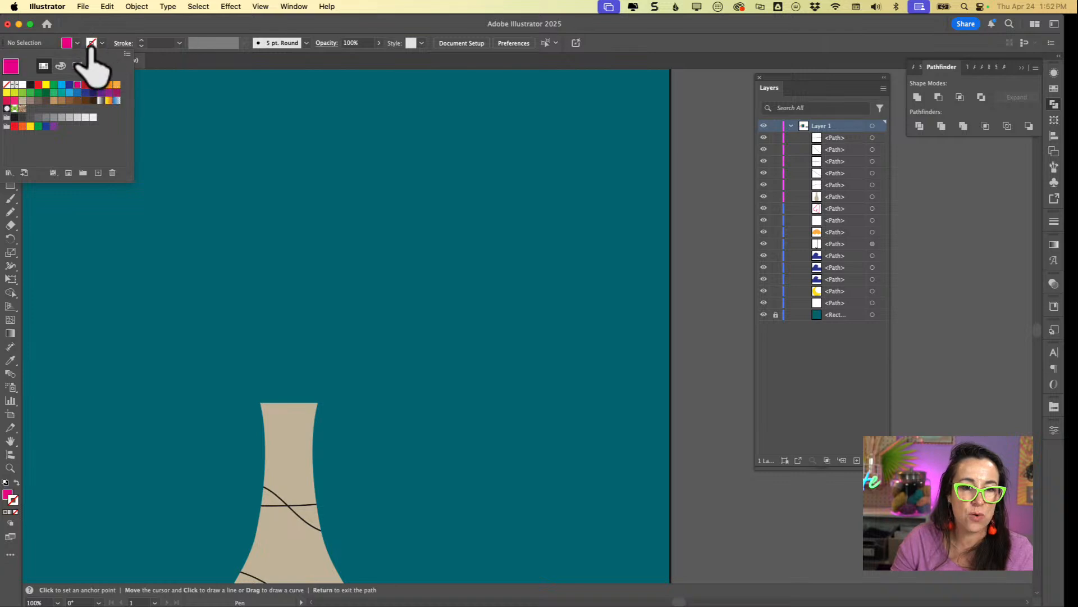
{"action": "left_click", "coordinate": [7, 92]}
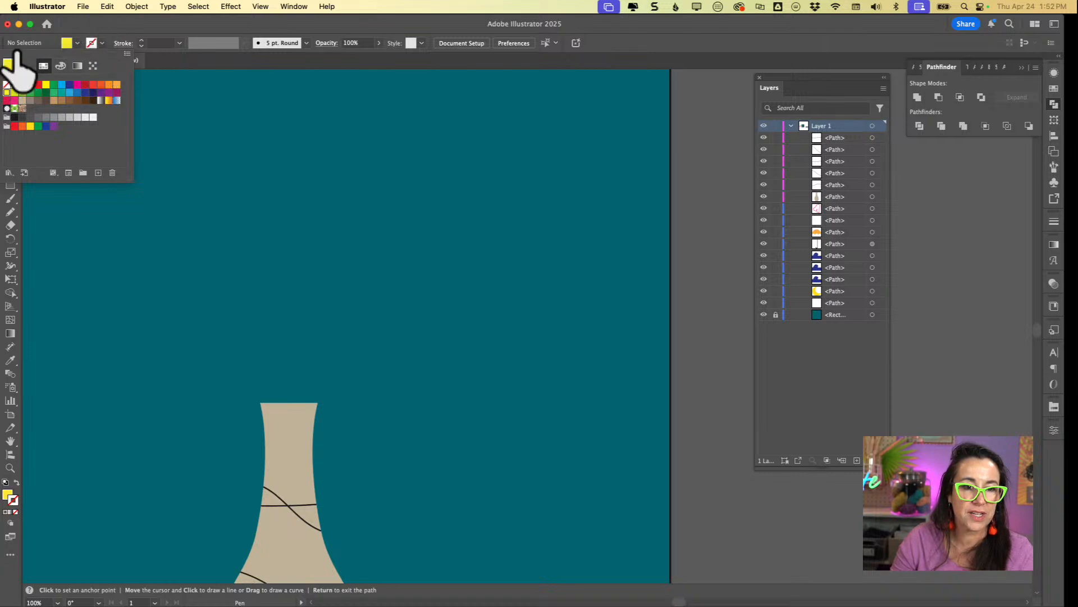
{"action": "left_click", "coordinate": [6, 84]}
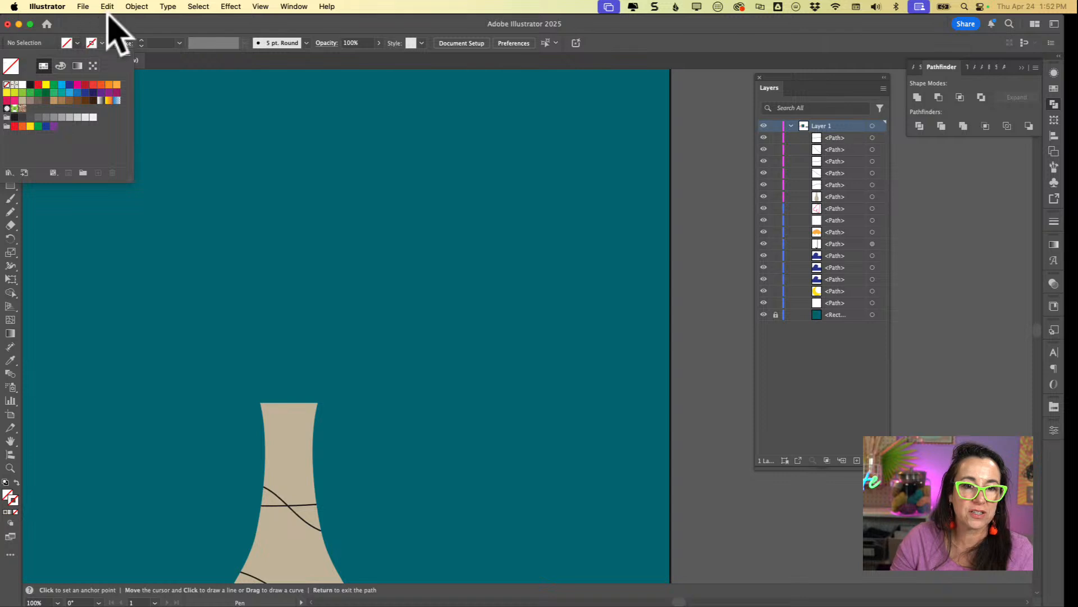
{"action": "left_click", "coordinate": [93, 42]}
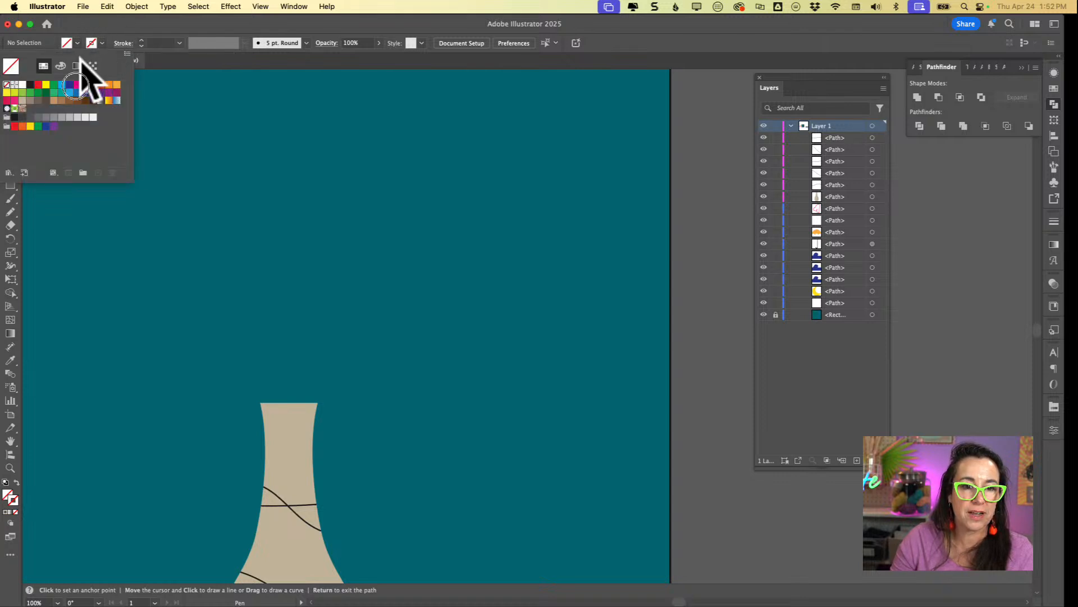
{"action": "left_click", "coordinate": [77, 85]}
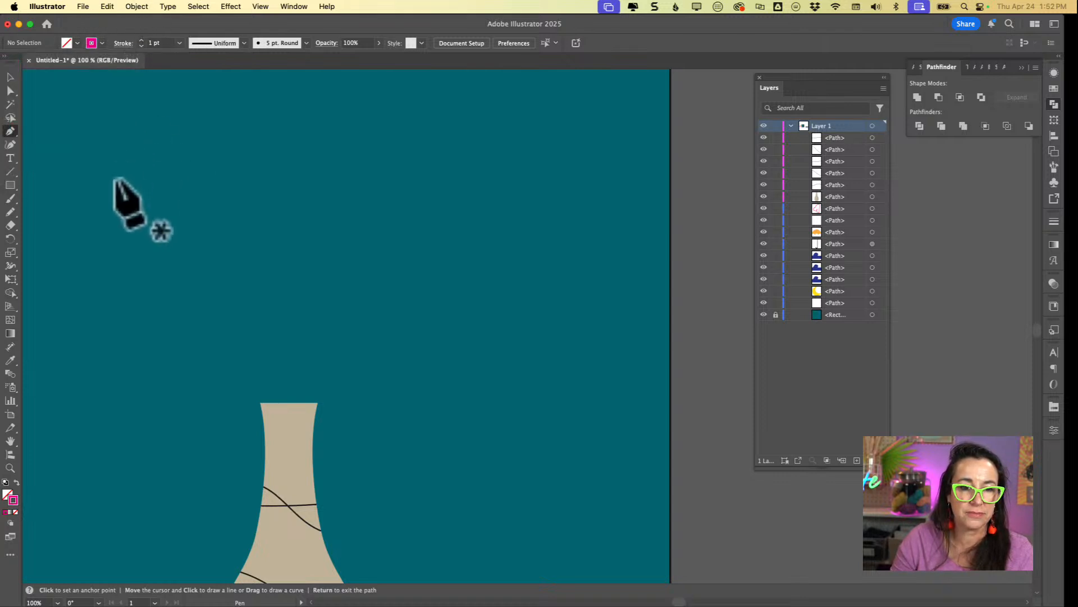
Draw an open, four-point curved Pen path about 6.6 in wide above the vase, rising to a peak, dipping and rising again
{"action": "left_click", "coordinate": [113, 225]}
{"action": "left_click_drag", "start_coordinate": [322, 142], "coordinate": [352, 177]}
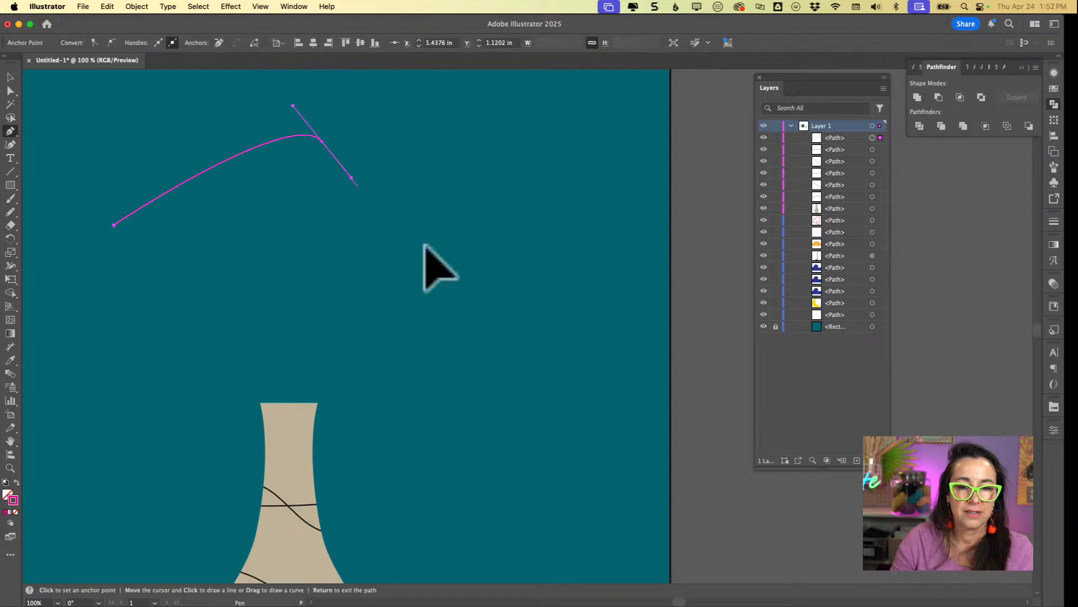
{"action": "left_click_drag", "start_coordinate": [444, 329], "coordinate": [548, 328]}
{"action": "left_click_drag", "start_coordinate": [618, 261], "coordinate": [642, 220]}
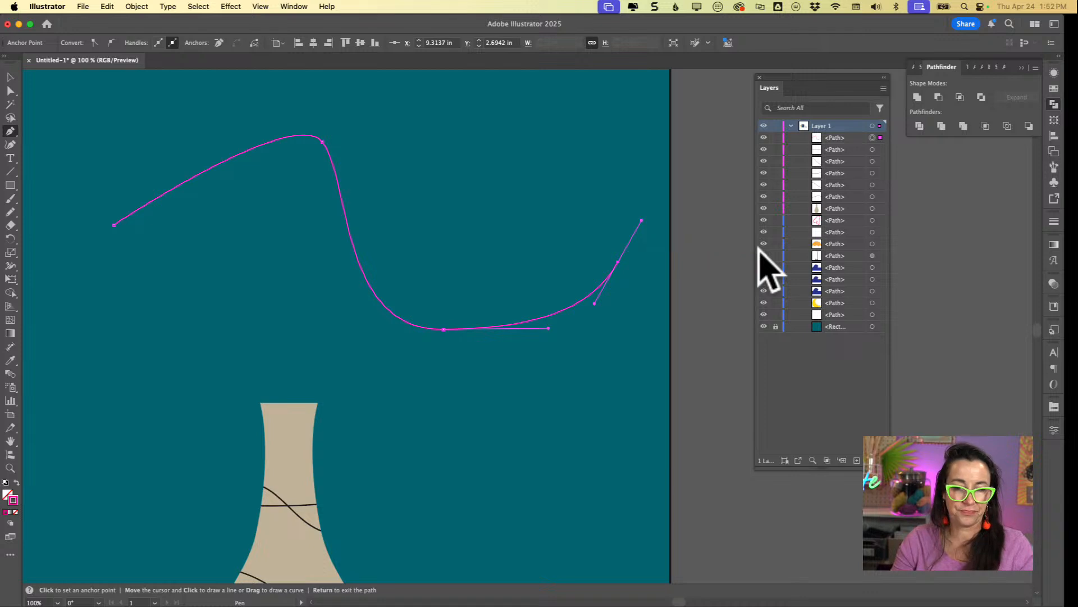
Bow the segment after the path's peak inward with the Anchor Point tool and convert the peak to a sharp corner
{"action": "key", "text": "shift+c"}
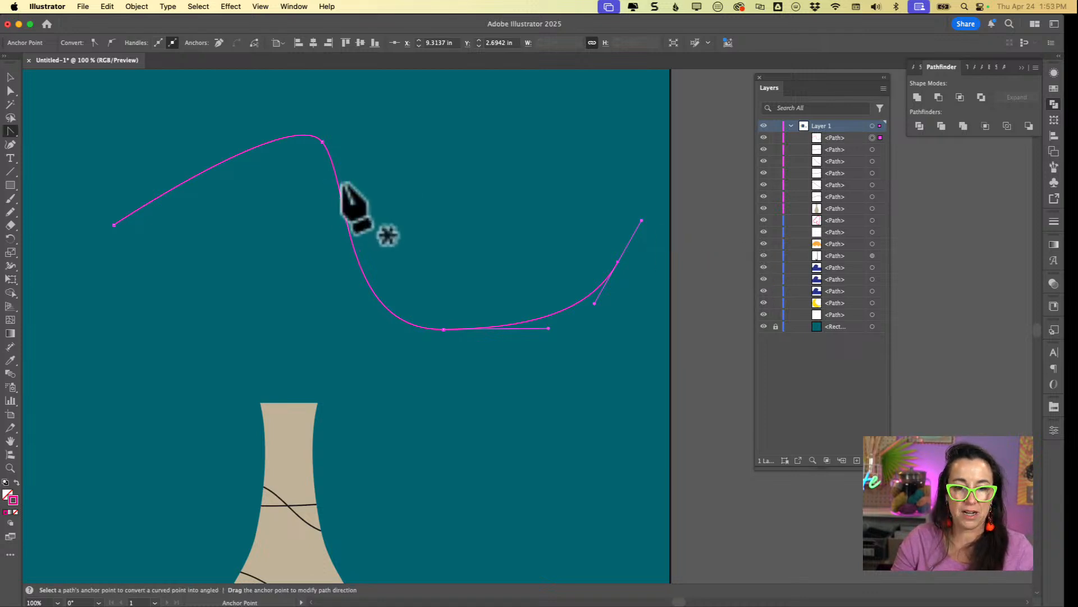
{"action": "left_click_drag", "start_coordinate": [345, 188], "coordinate": [288, 225]}
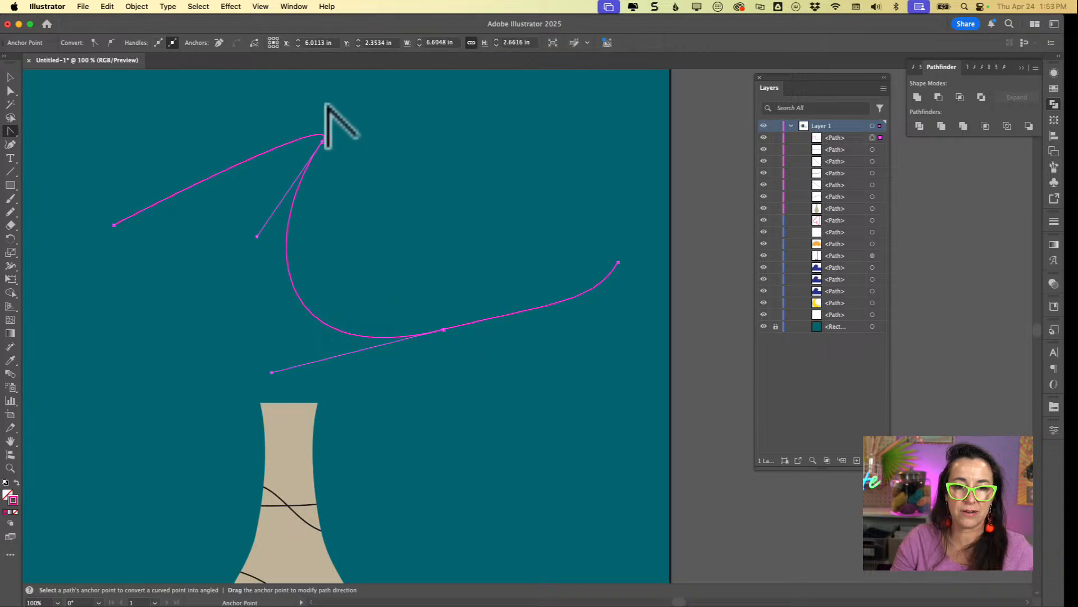
{"action": "left_click", "coordinate": [323, 141]}
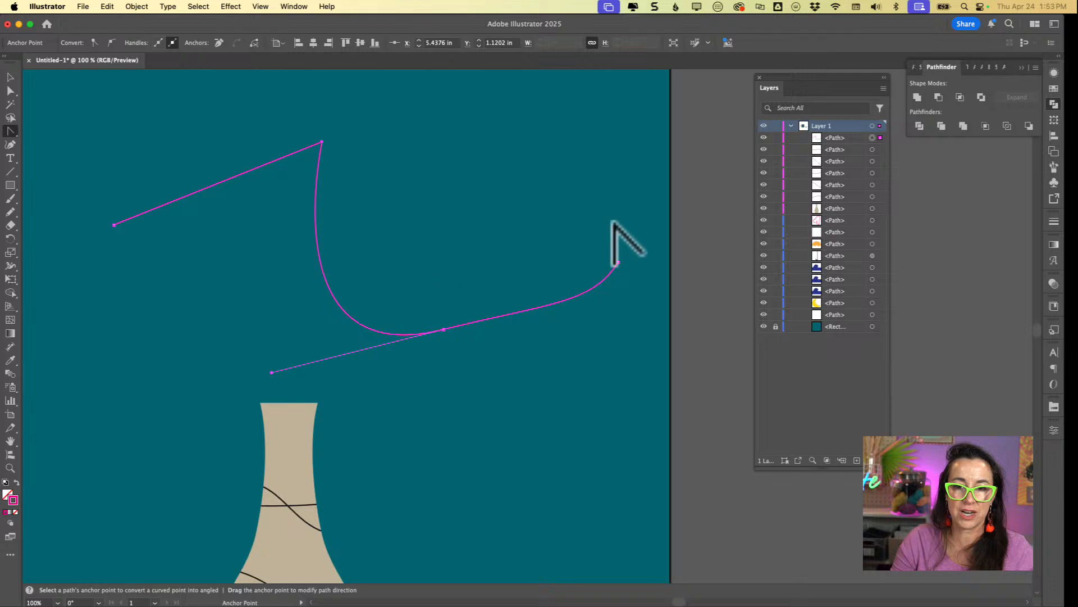
{"action": "left_click", "coordinate": [617, 263]}
{"action": "left_click", "coordinate": [616, 264]}
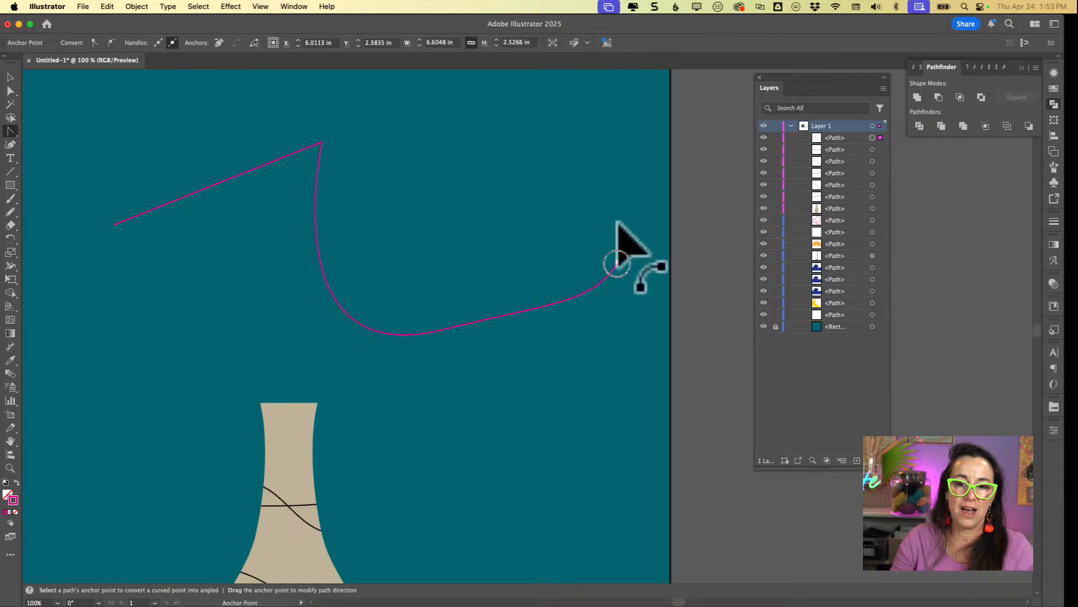
{"action": "left_click_drag", "start_coordinate": [595, 303], "coordinate": [575, 287]}
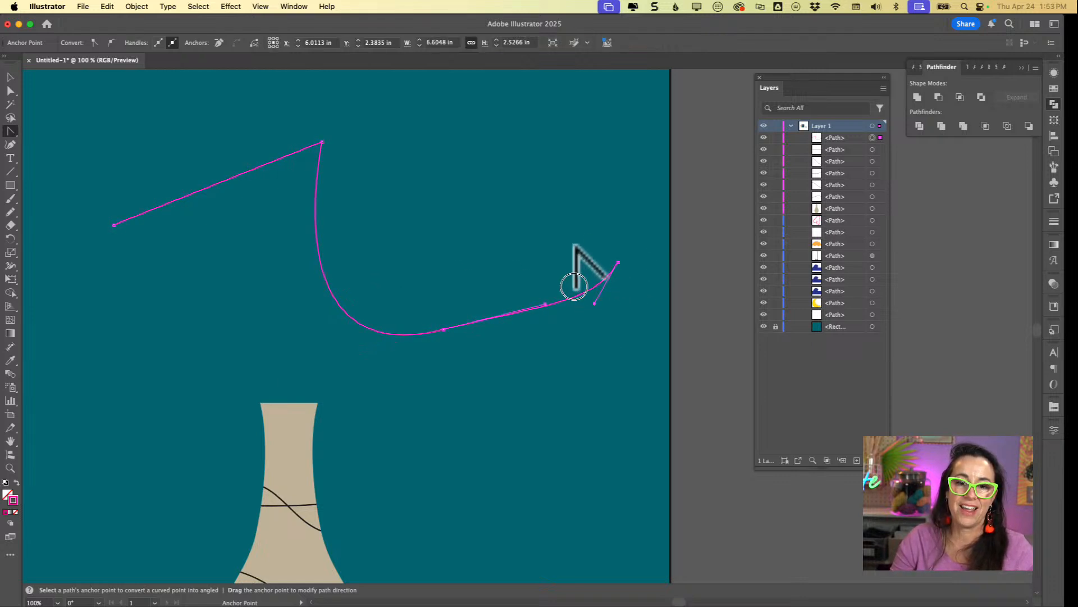
Give the magenta path a 30 pt stroke with round caps and deselect it
{"action": "key", "text": "v"}
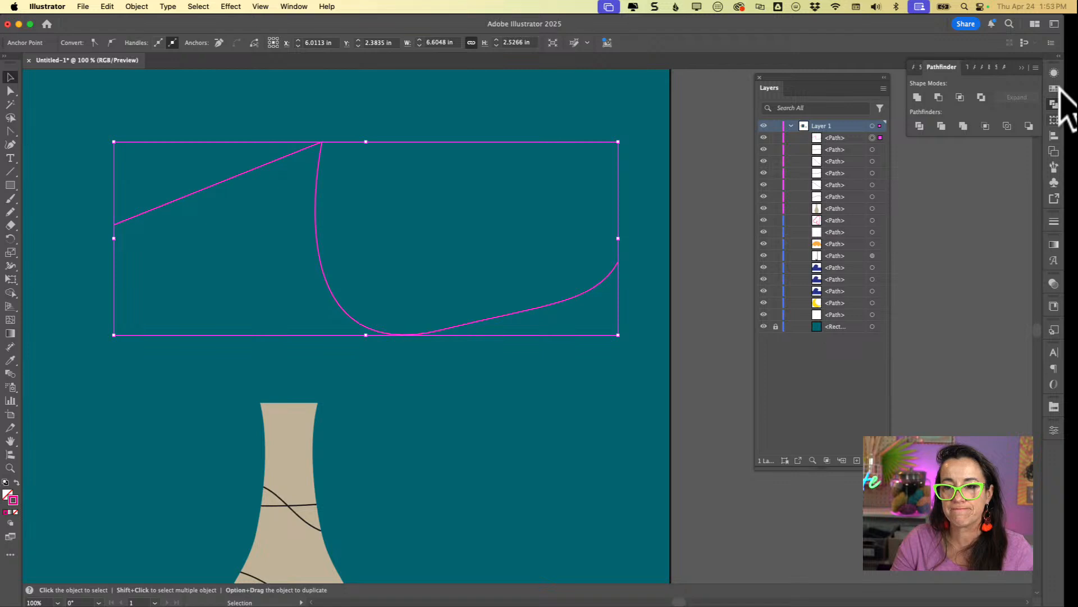
{"action": "left_click", "coordinate": [1054, 221]}
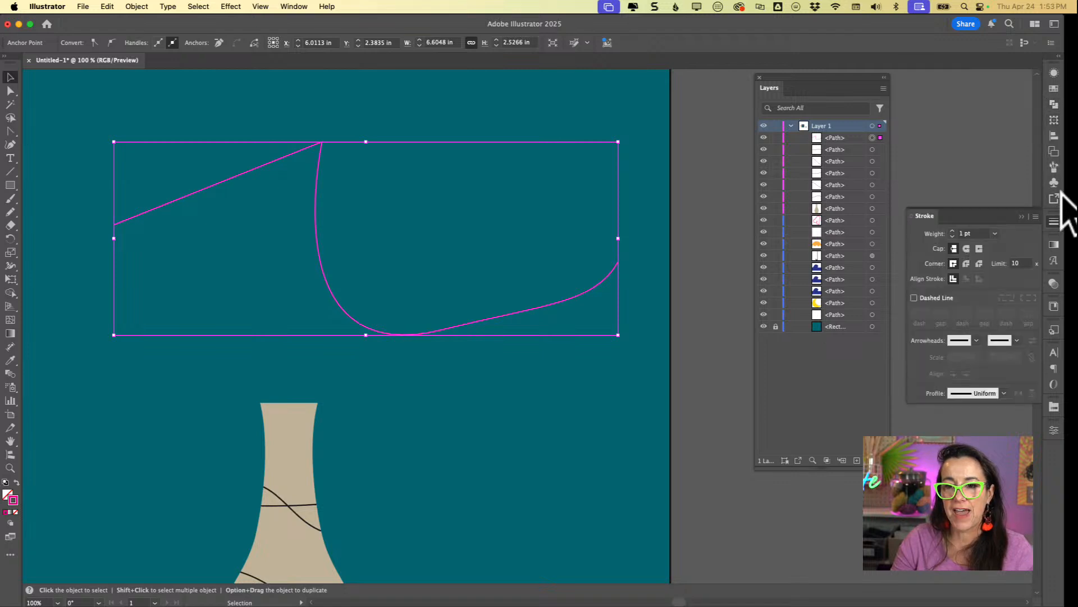
{"action": "left_click", "coordinate": [952, 229]}
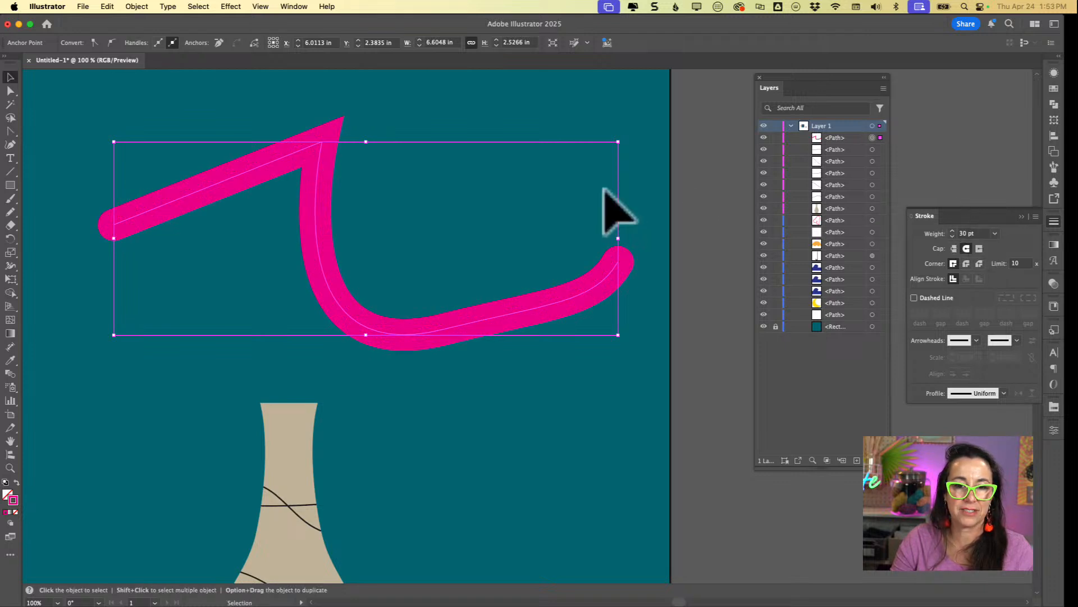
{"action": "left_click", "coordinate": [471, 192]}
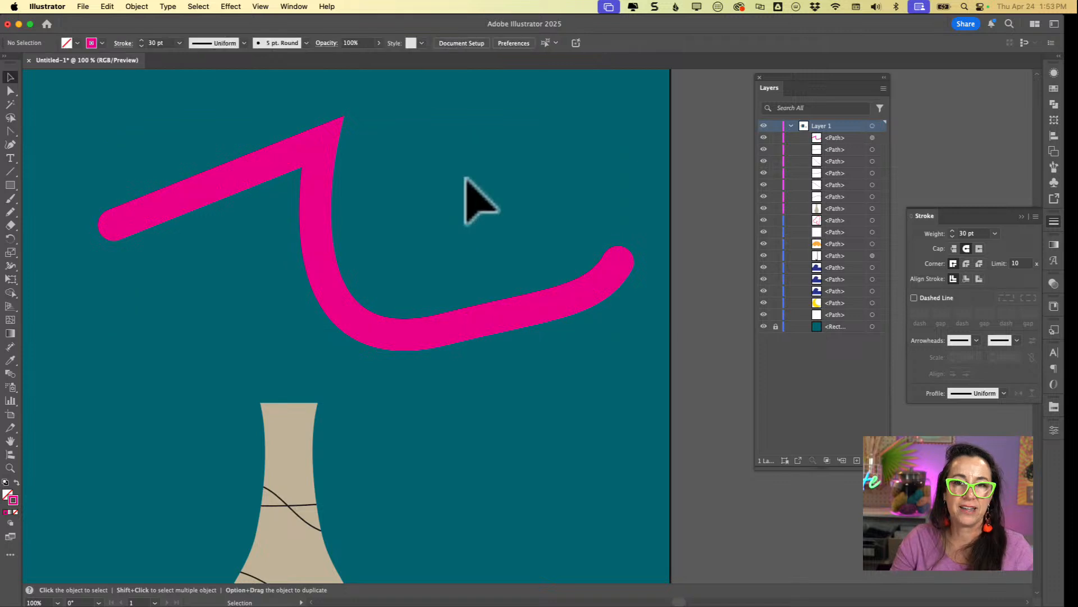
Reshape the magenta path with Direct Selection by adjusting the lower anchor's handle and the direction of the curve at its final endpoint
{"action": "left_click", "coordinate": [461, 285]}
{"action": "key", "text": "a"}
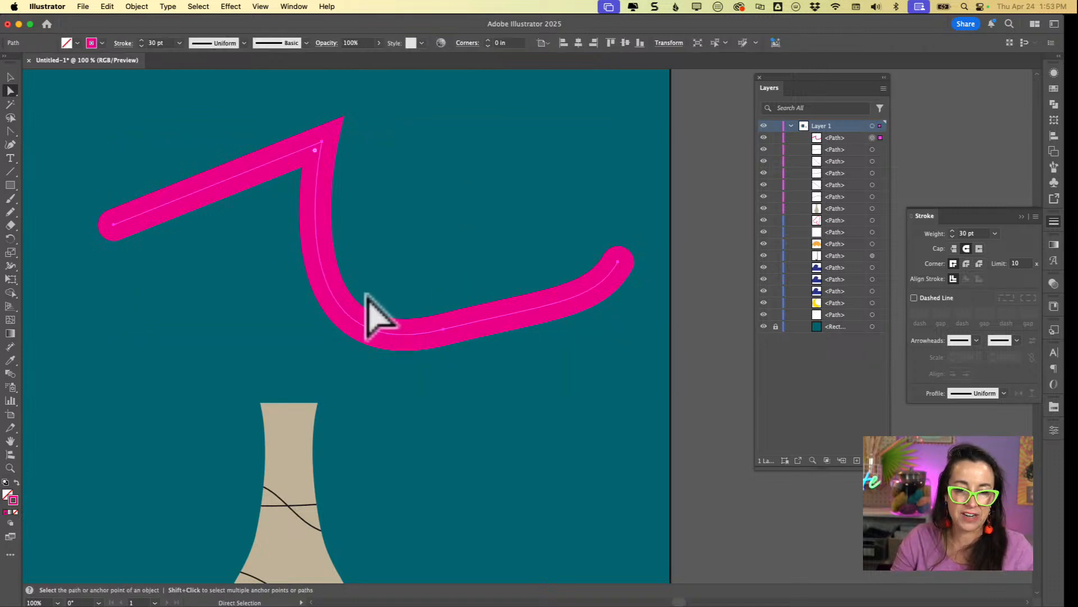
{"action": "left_click", "coordinate": [443, 289]}
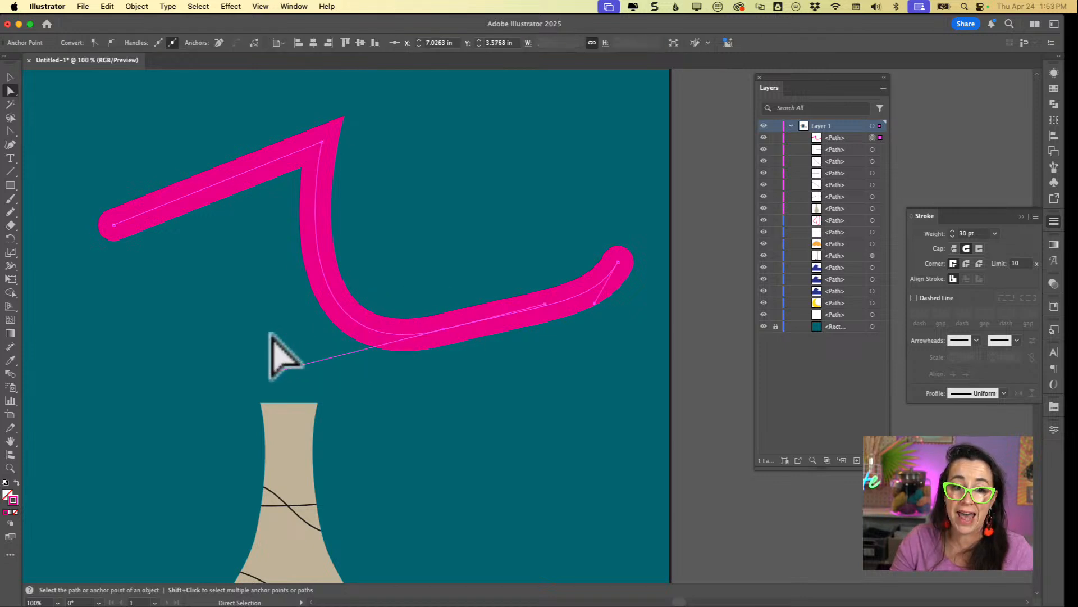
{"action": "left_click_drag", "start_coordinate": [274, 368], "coordinate": [240, 359]}
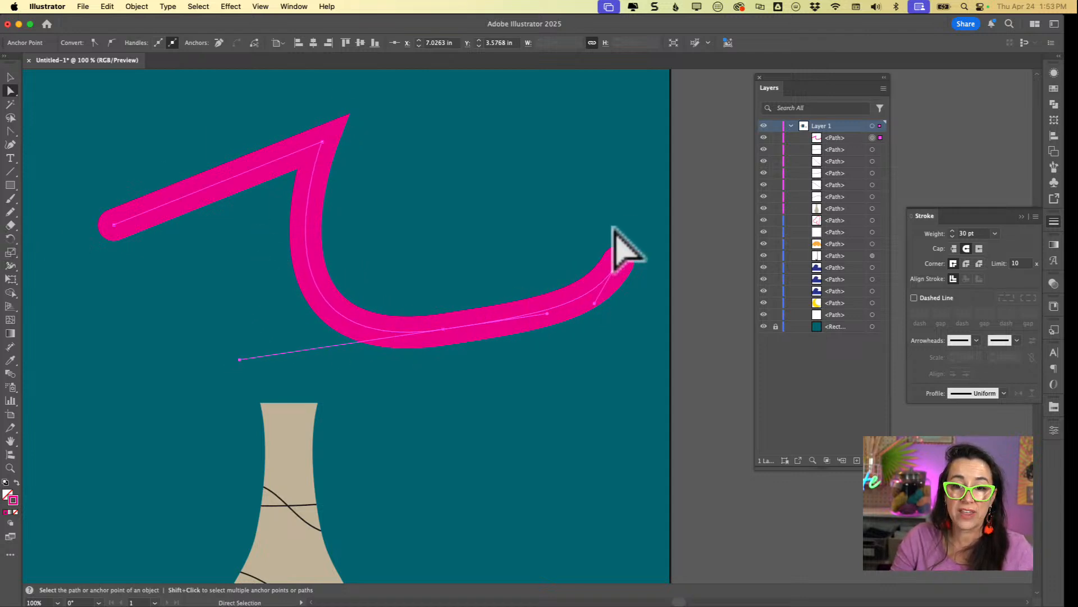
{"action": "left_click_drag", "start_coordinate": [618, 222], "coordinate": [662, 201]}
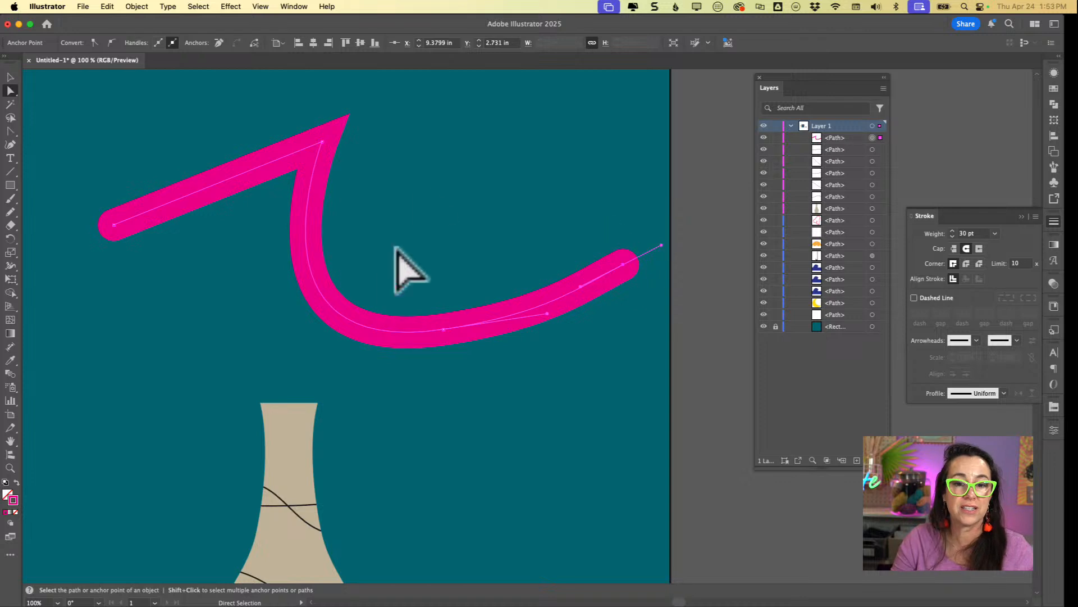
Deselect the path and draw a rectangle about 1.88 by 2.24 in to the right of the vase's neck
{"action": "left_click", "coordinate": [421, 189]}
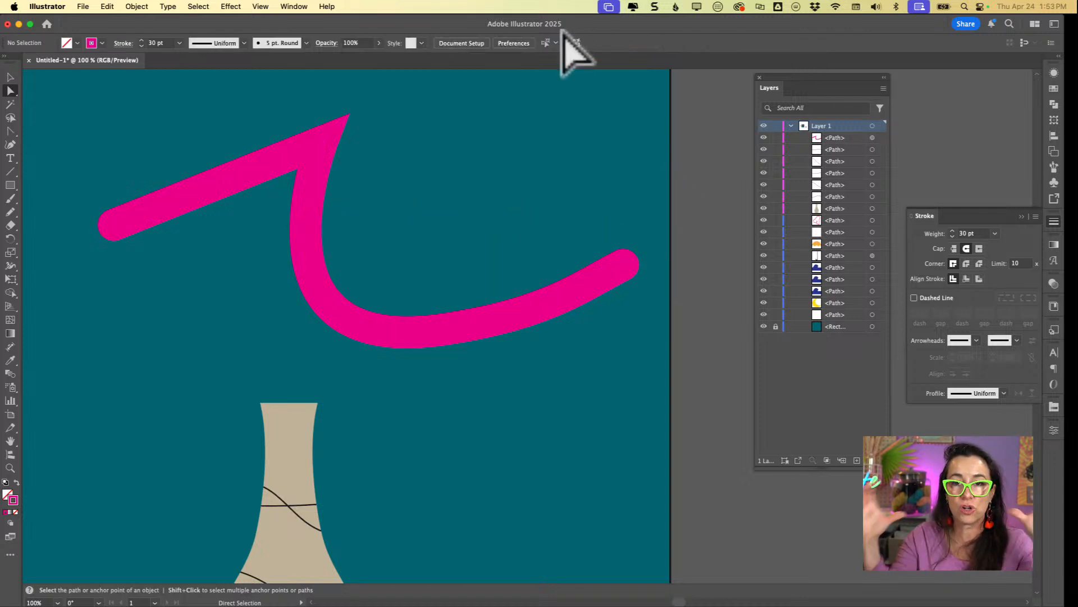
{"action": "scroll", "coordinate": [563, 31], "scroll_direction": "down", "scroll_amount": 3}
{"action": "scroll", "coordinate": [565, 34], "scroll_direction": "up", "scroll_amount": 2}
{"action": "scroll", "coordinate": [564, 34], "scroll_direction": "right", "scroll_amount": 2}
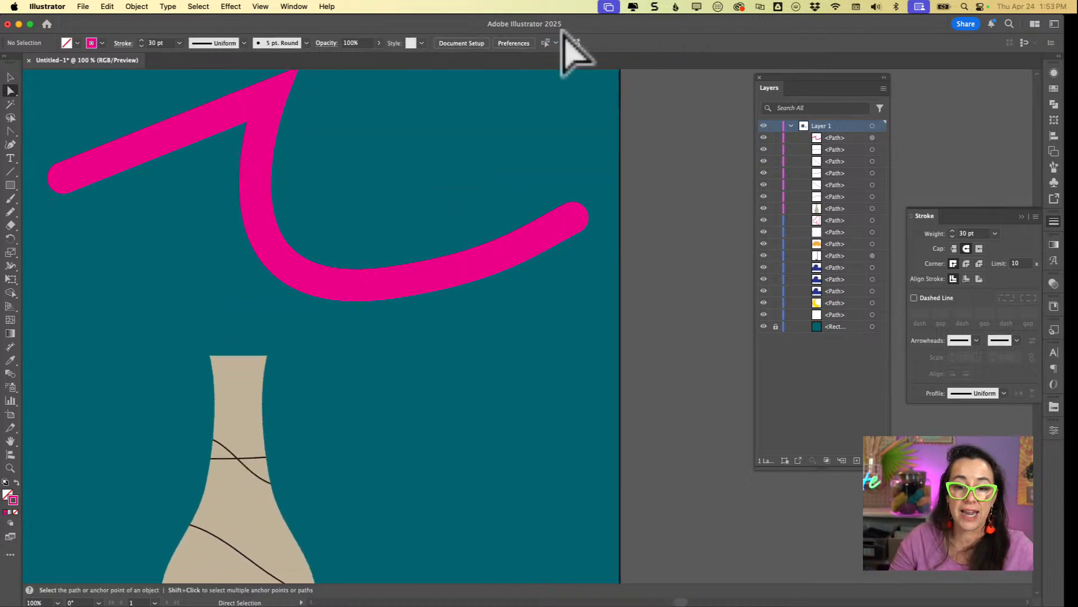
{"action": "key", "text": "m"}
{"action": "mouse_move", "coordinate": [415, 332]}
{"action": "left_mouse_down"}
{"action": "mouse_move", "coordinate": [591, 467]}
{"action": "mouse_move", "coordinate": [559, 503]}
{"action": "left_mouse_up"}
{"action": "scroll", "coordinate": [398, 180], "scroll_direction": "up", "scroll_amount": 2}
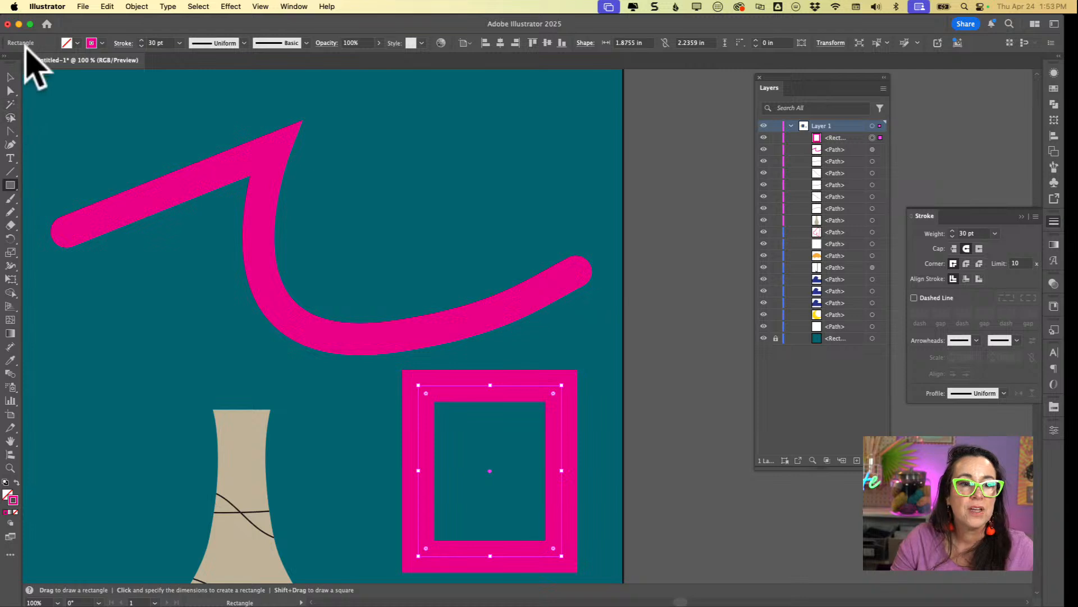
Set the curved magenta path's stroke weight to 70 pt and deselect it
{"action": "left_click", "coordinate": [10, 77]}
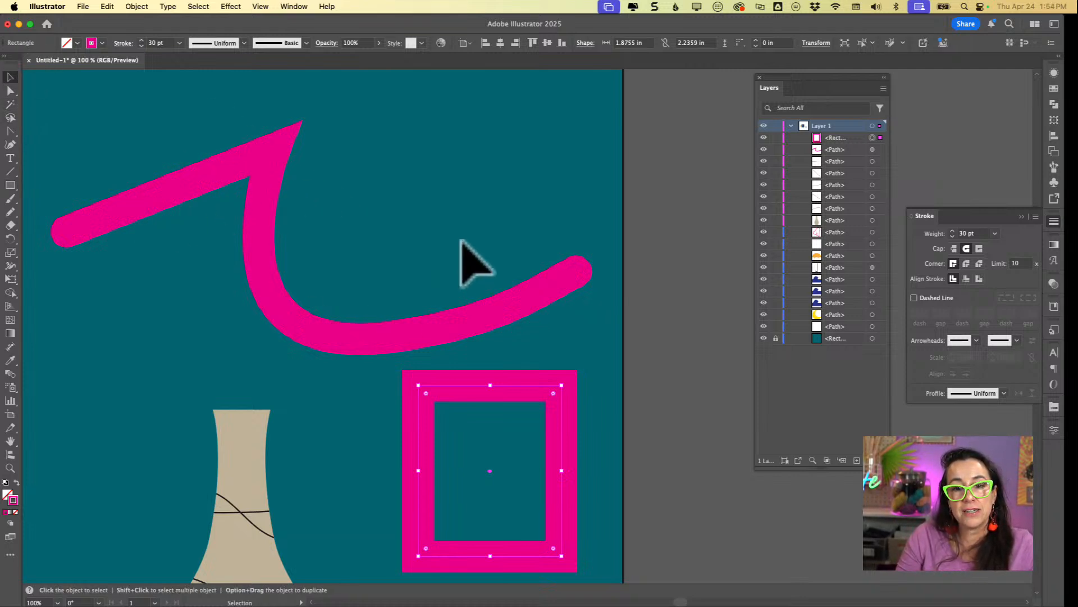
{"action": "left_click", "coordinate": [576, 231]}
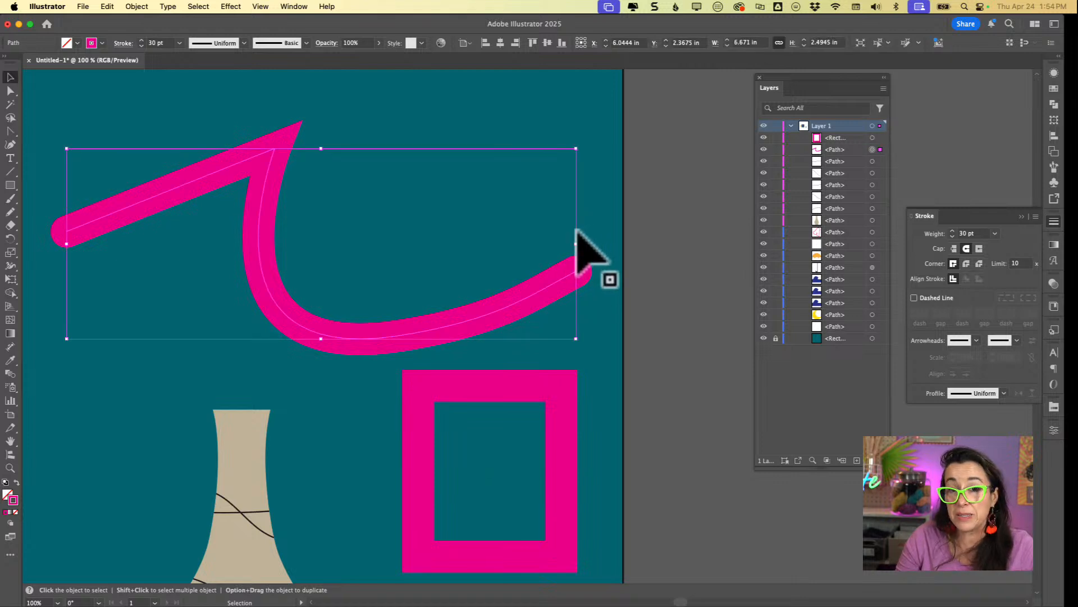
{"action": "left_click", "coordinate": [601, 227]}
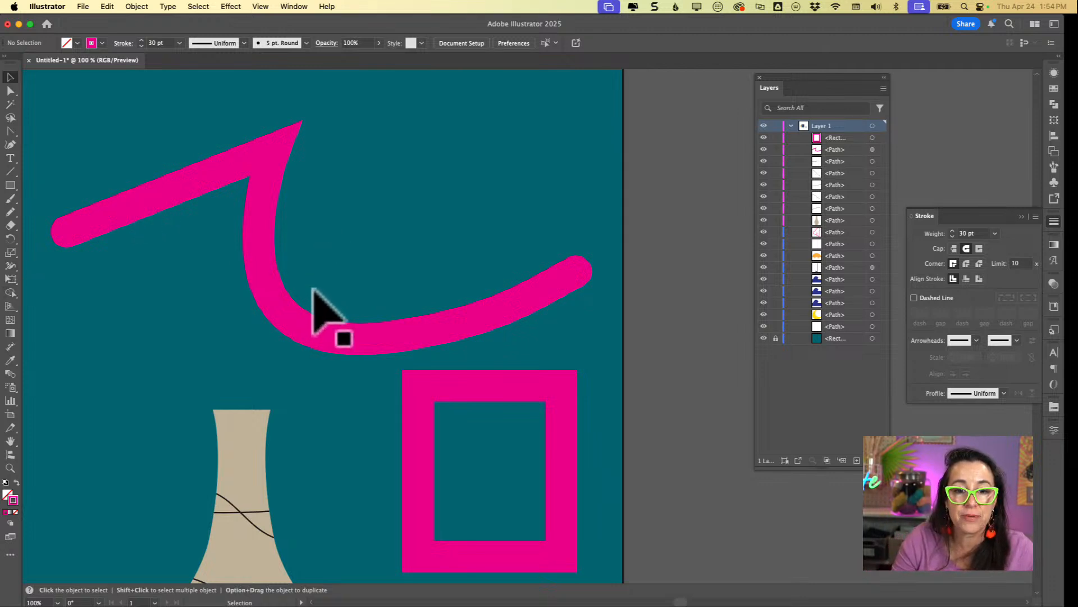
{"action": "left_click", "coordinate": [509, 282]}
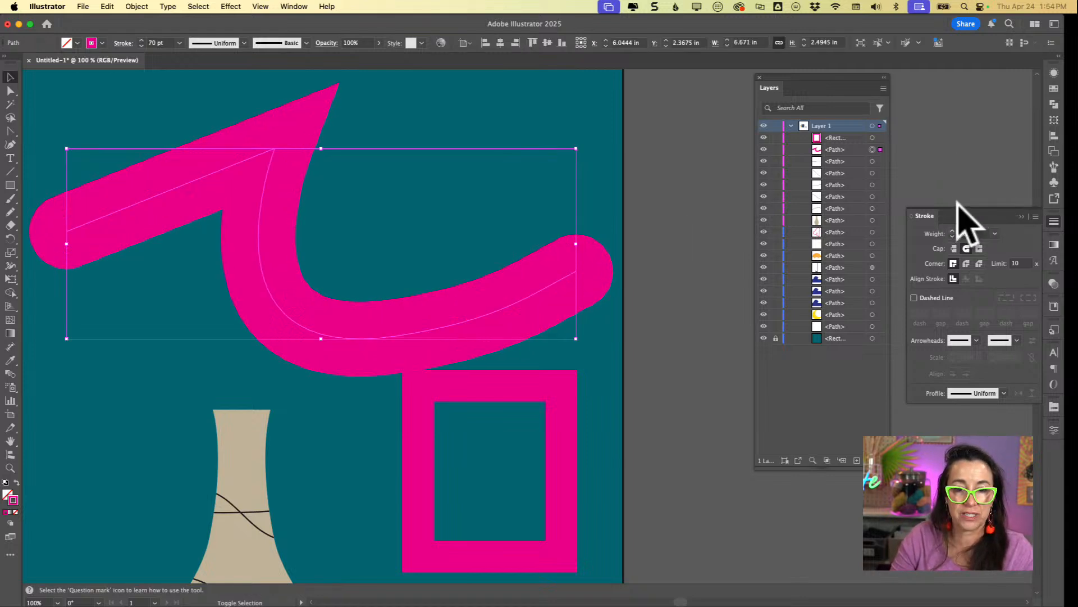
{"action": "left_click", "coordinate": [568, 448]}
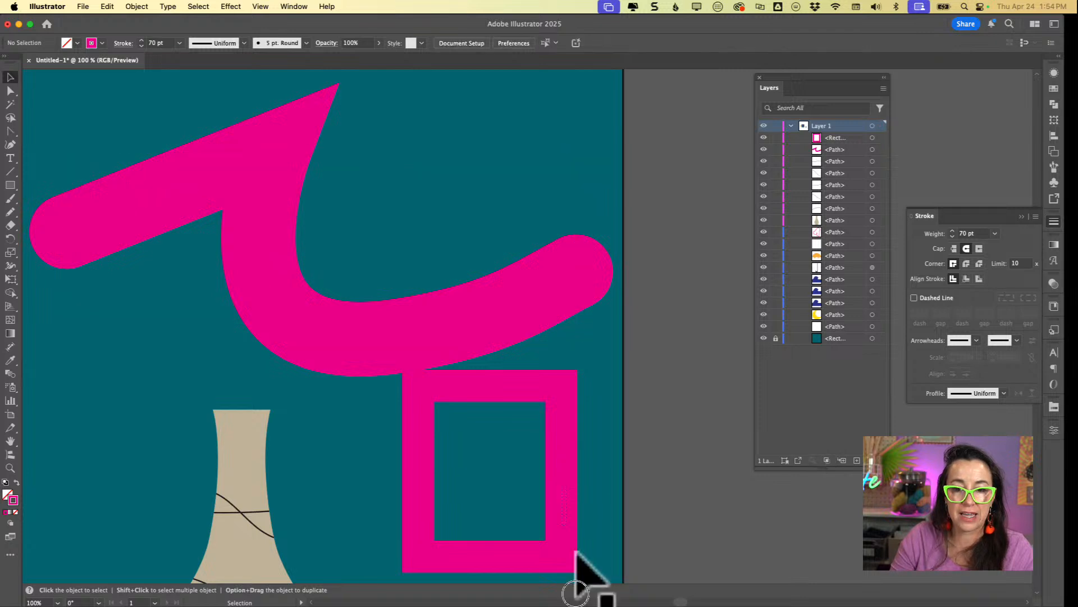
Move the magenta rectangle about 2 in down, beside the vase's body, and deselect it
{"action": "scroll", "coordinate": [578, 578], "scroll_direction": "down", "scroll_amount": 10}
{"action": "left_click", "coordinate": [511, 264]}
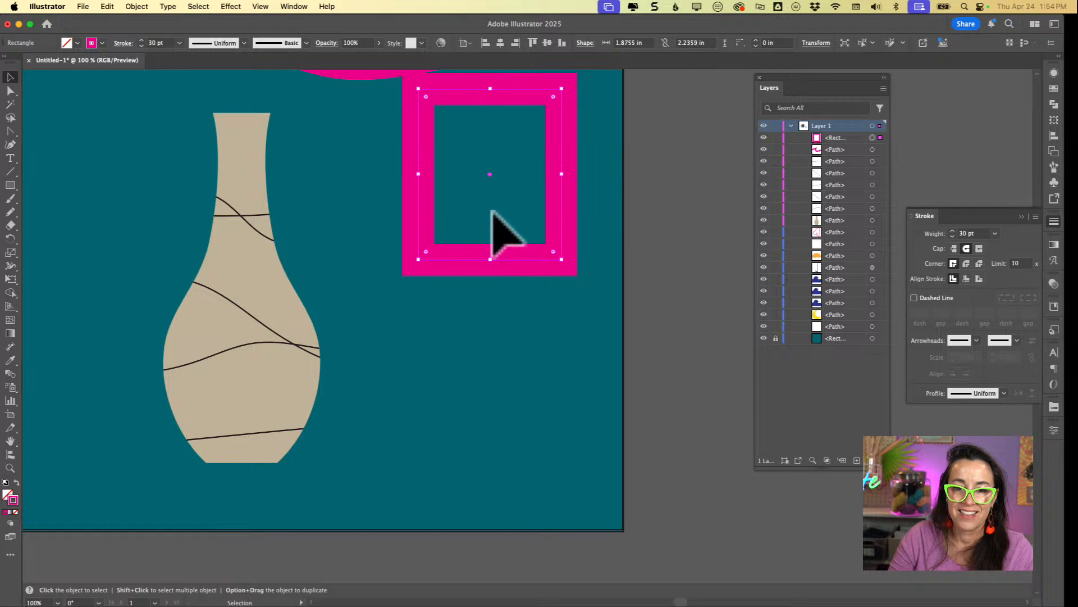
{"action": "left_click_drag", "start_coordinate": [488, 150], "coordinate": [501, 308]}
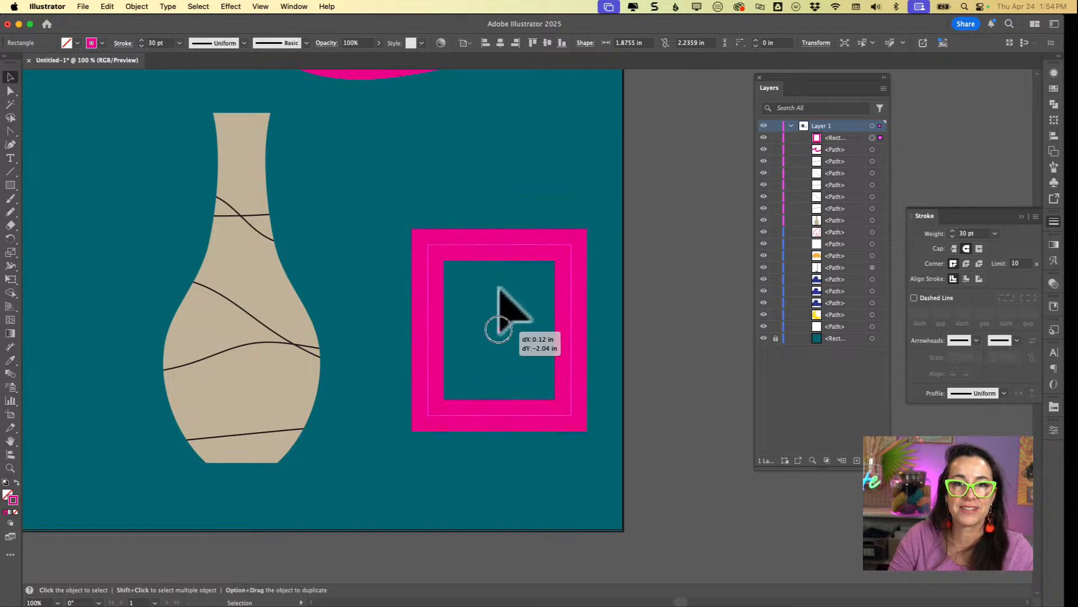
{"action": "scroll", "coordinate": [499, 285], "scroll_direction": "up", "scroll_amount": 3}
{"action": "scroll", "coordinate": [499, 285], "scroll_direction": "up", "scroll_amount": 10}
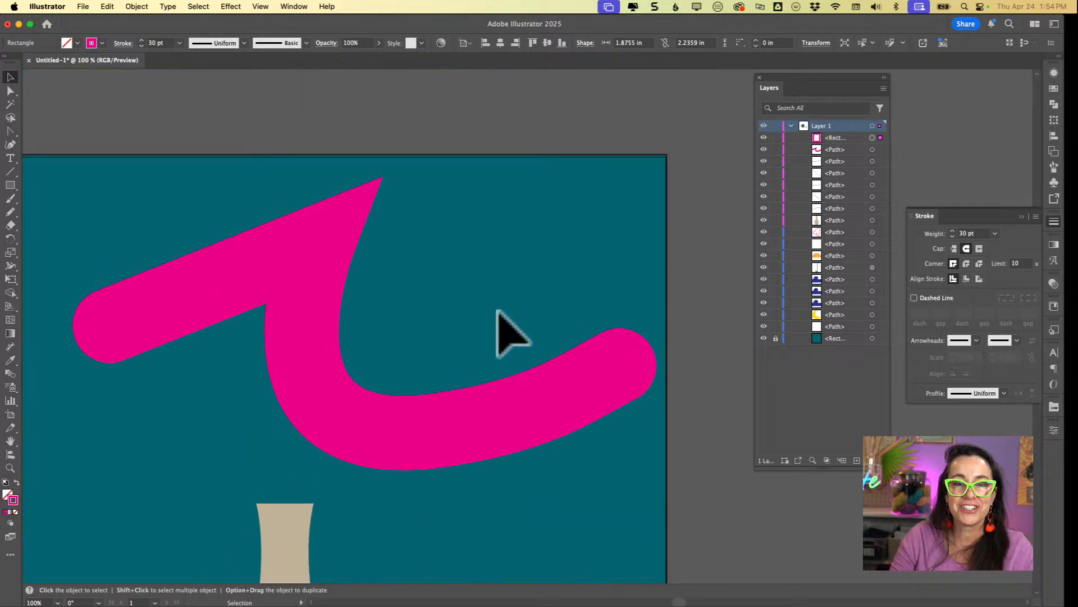
{"action": "left_click", "coordinate": [495, 432]}
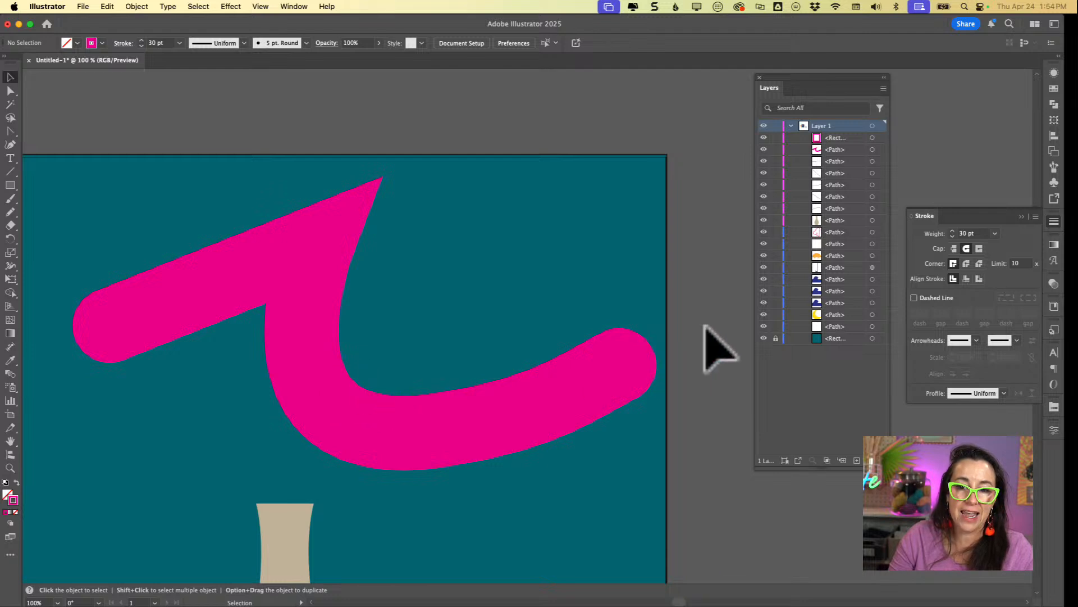
Select the curved magenta path and examine its bare line in Outline view before returning to the colour preview
{"action": "left_click", "coordinate": [536, 375]}
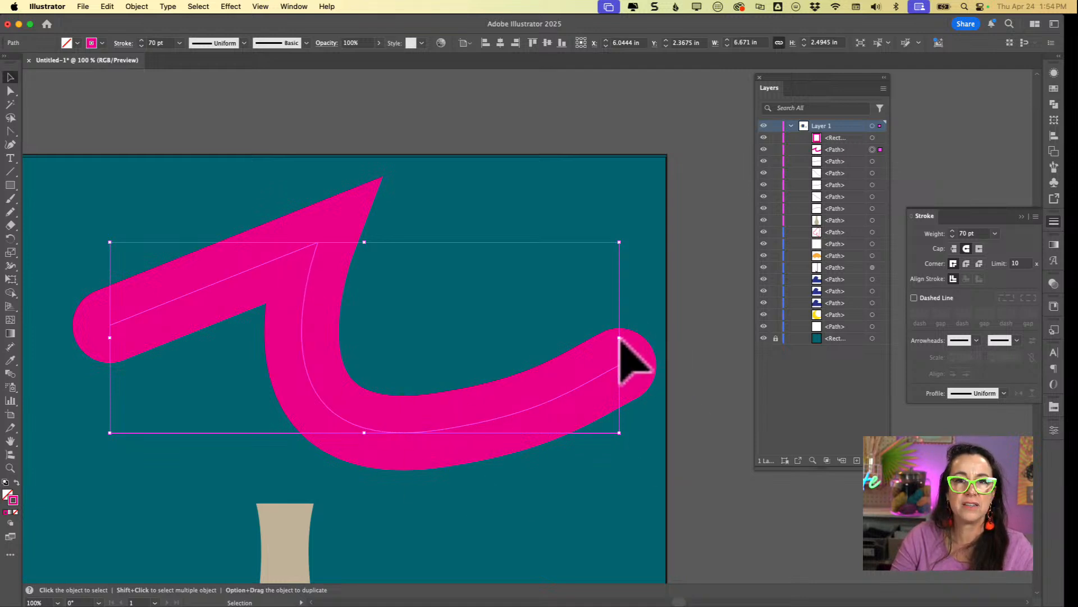
{"action": "left_click", "coordinate": [656, 341]}
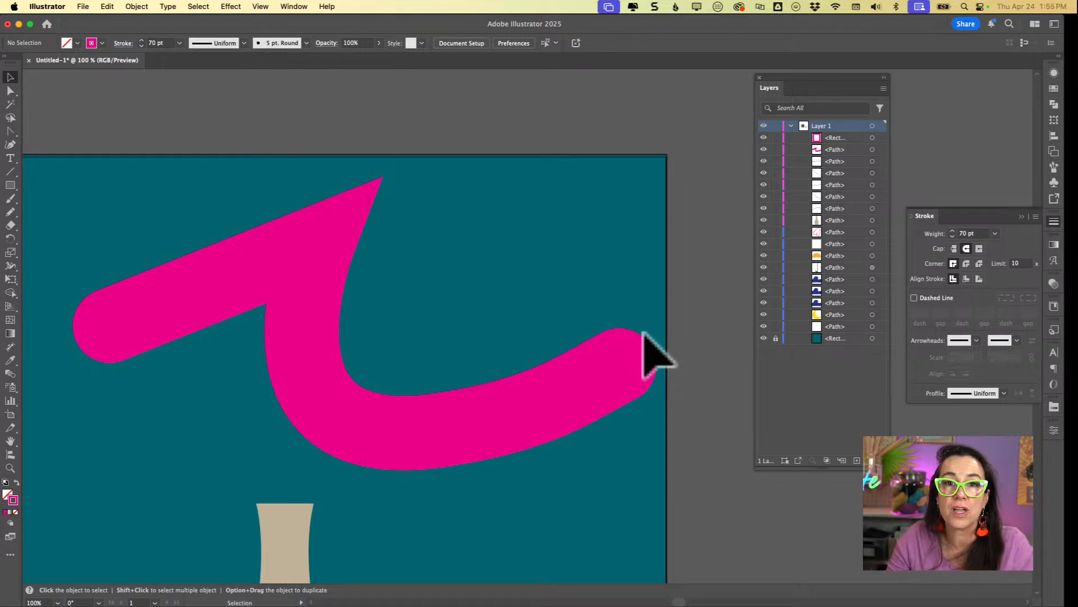
{"action": "left_click", "coordinate": [594, 341]}
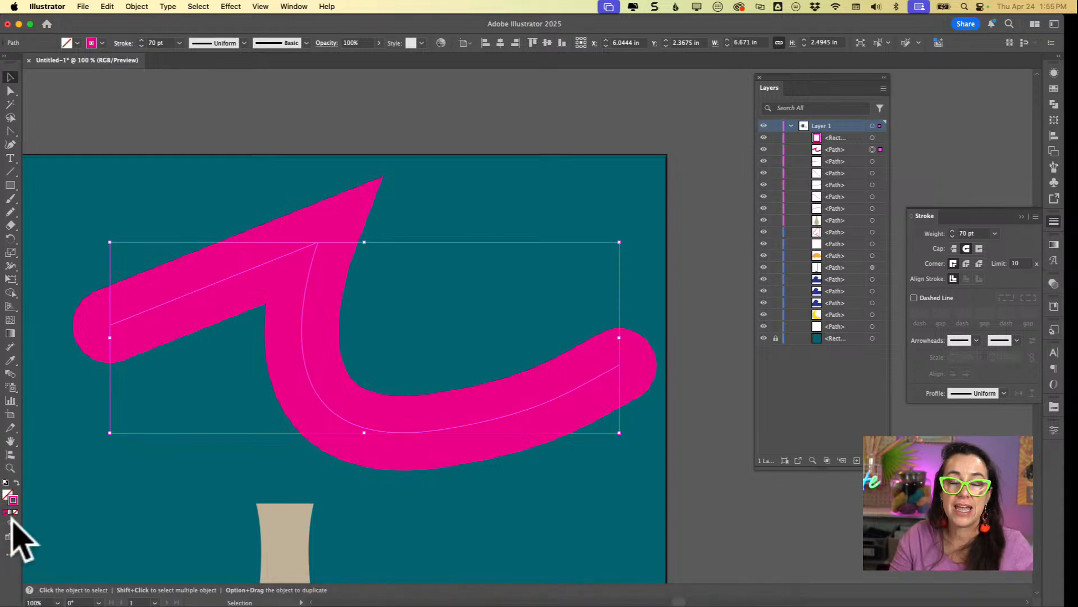
{"action": "key", "text": "super+y"}
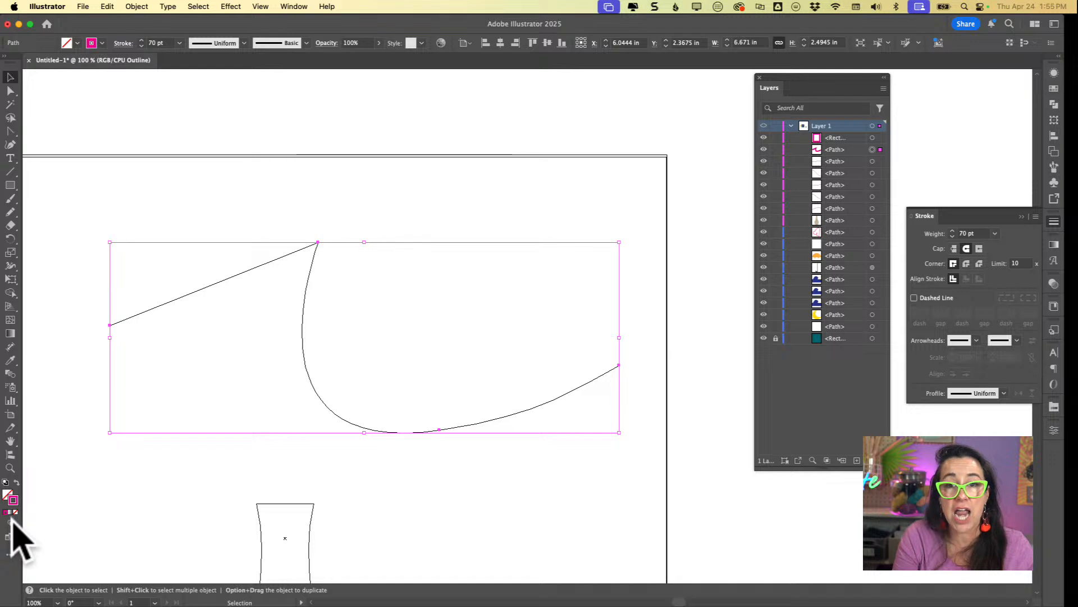
{"action": "key", "text": "super+y"}
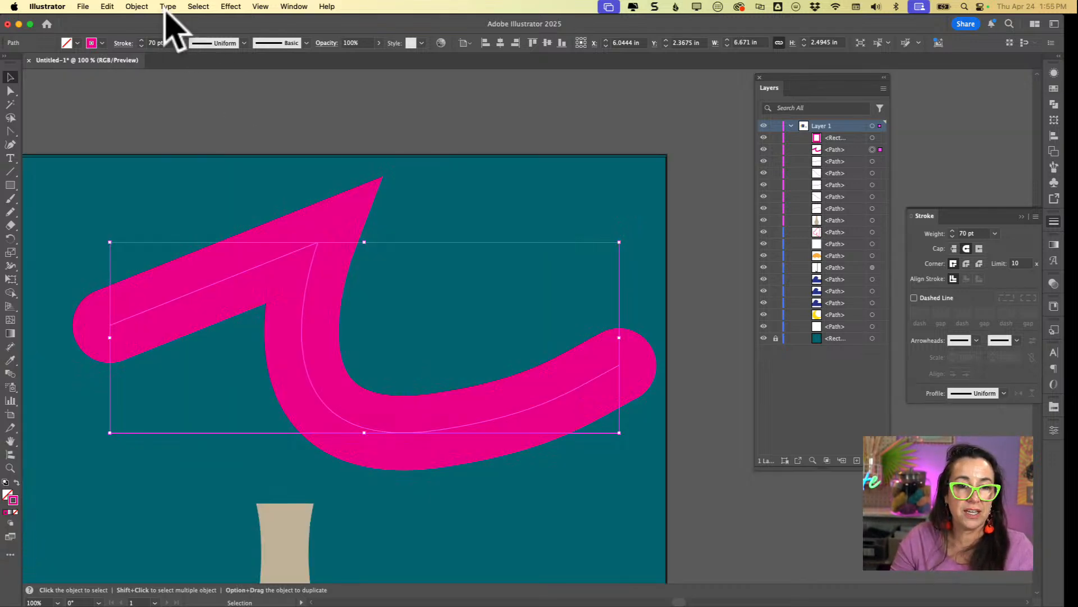
Expand the curved magenta path with both Fill and Stroke included
{"action": "left_click", "coordinate": [138, 7]}
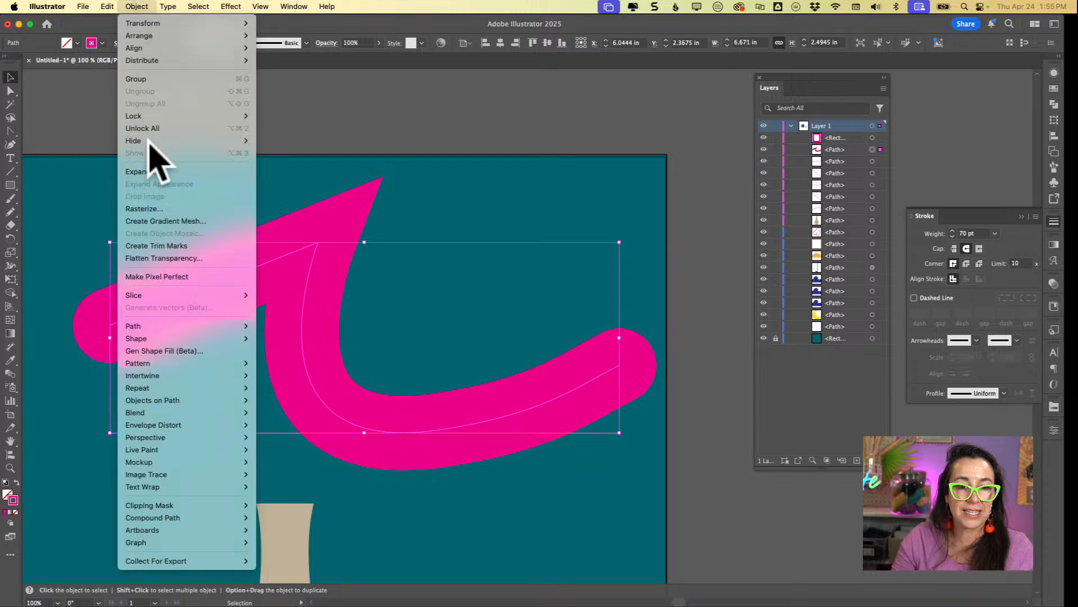
{"action": "left_click", "coordinate": [147, 172]}
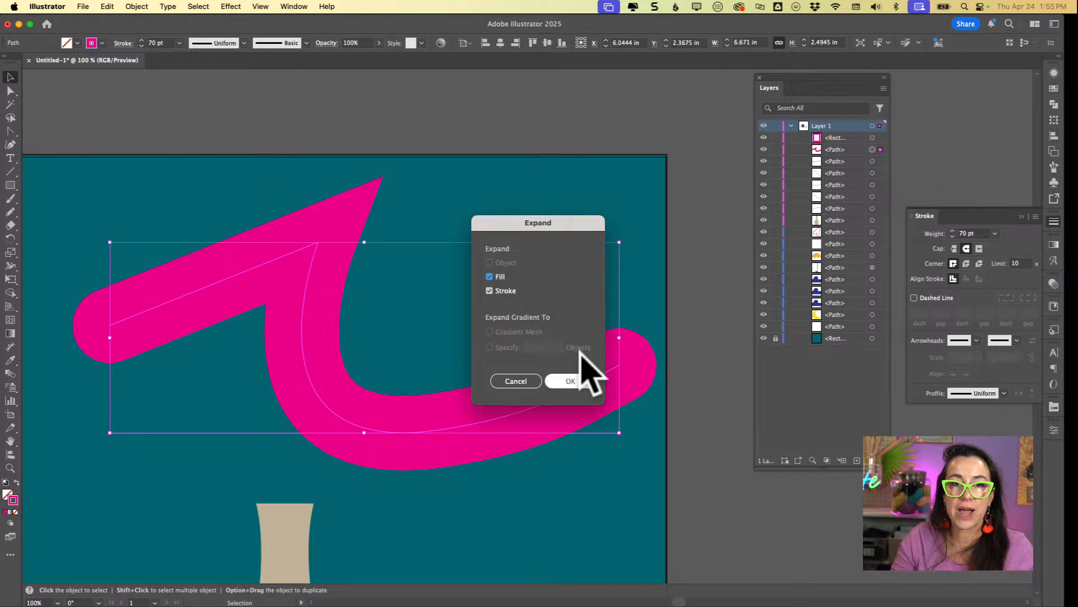
{"action": "left_click", "coordinate": [570, 381]}
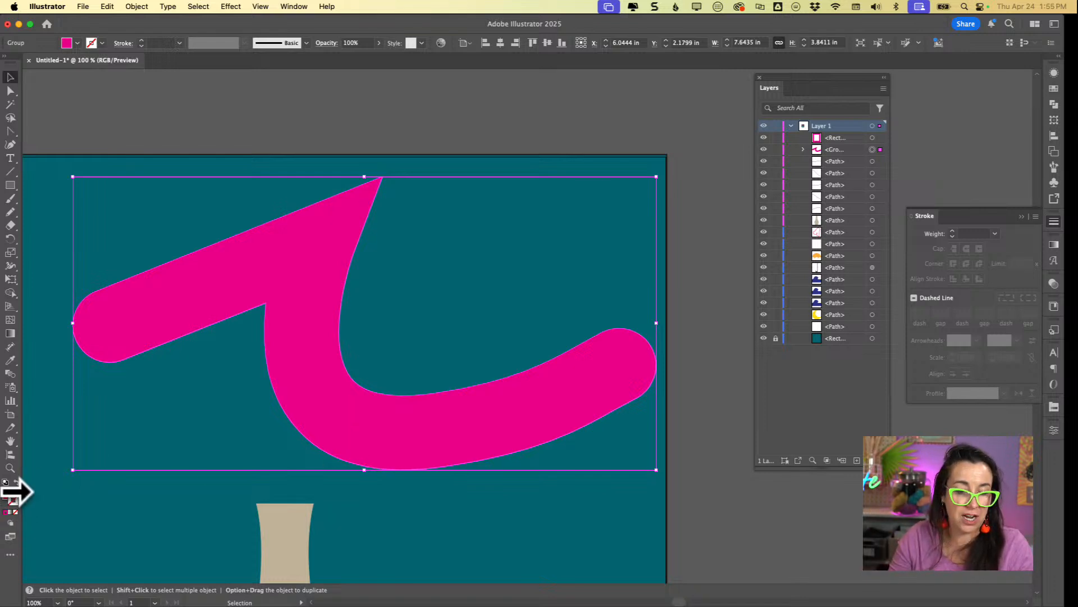
Inspect the expanded shape's fill colour and examine its contour and anchor points in Outline view
{"action": "left_click", "coordinate": [8, 490]}
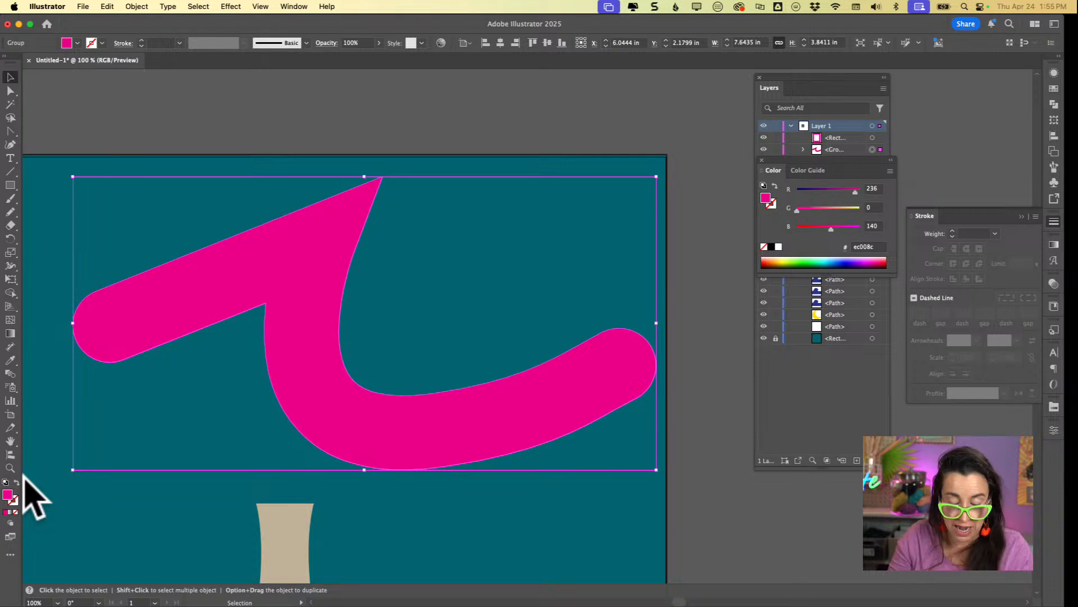
{"action": "key", "text": "super+y"}
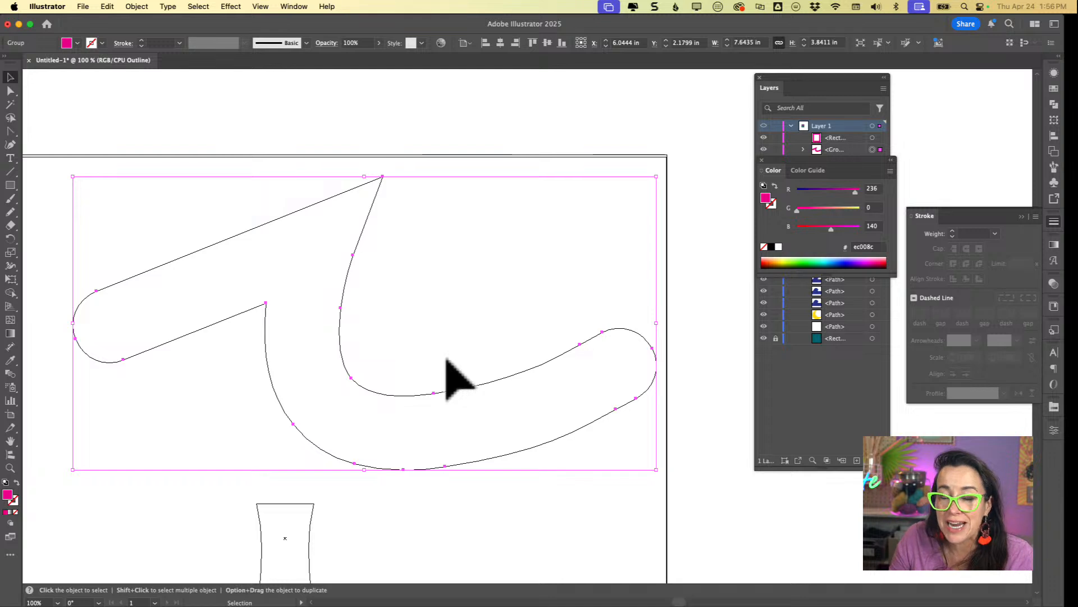
{"action": "key", "text": "super+y"}
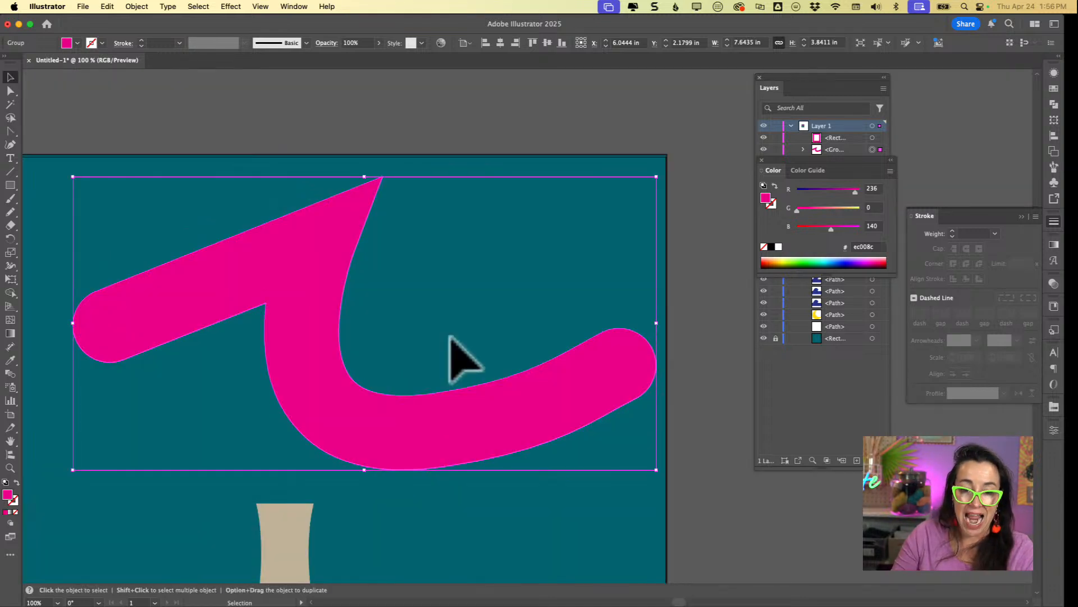
Try to reshape the expanded shape's inner curve by moving one anchor point with Direct Selection
{"action": "key", "text": "a"}
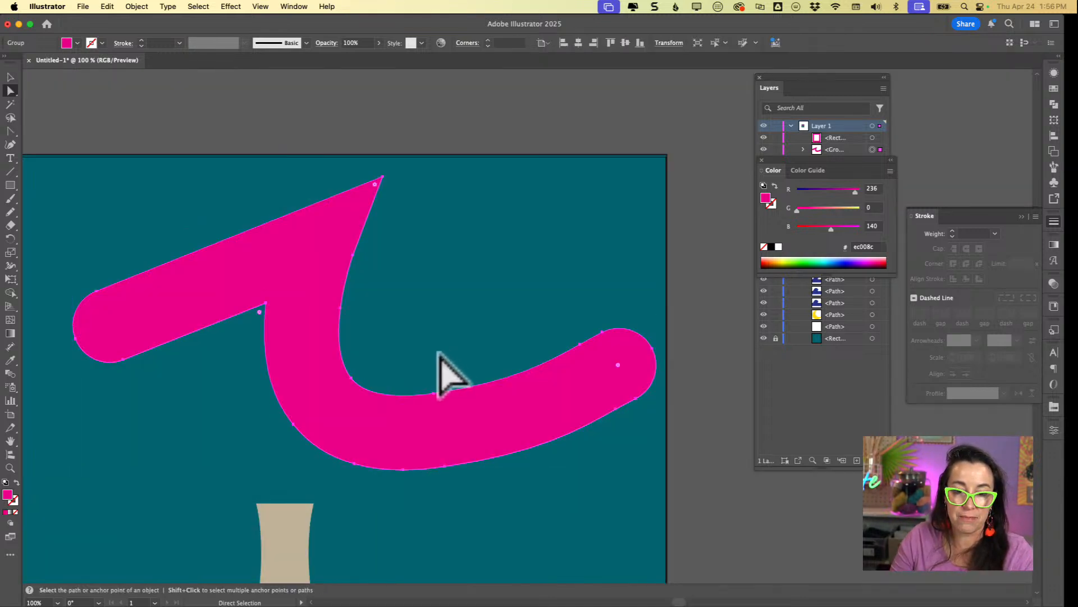
{"action": "left_click_drag", "start_coordinate": [436, 393], "coordinate": [426, 143]}
{"action": "scroll", "coordinate": [436, 133], "scroll_direction": "up", "scroll_amount": 10}
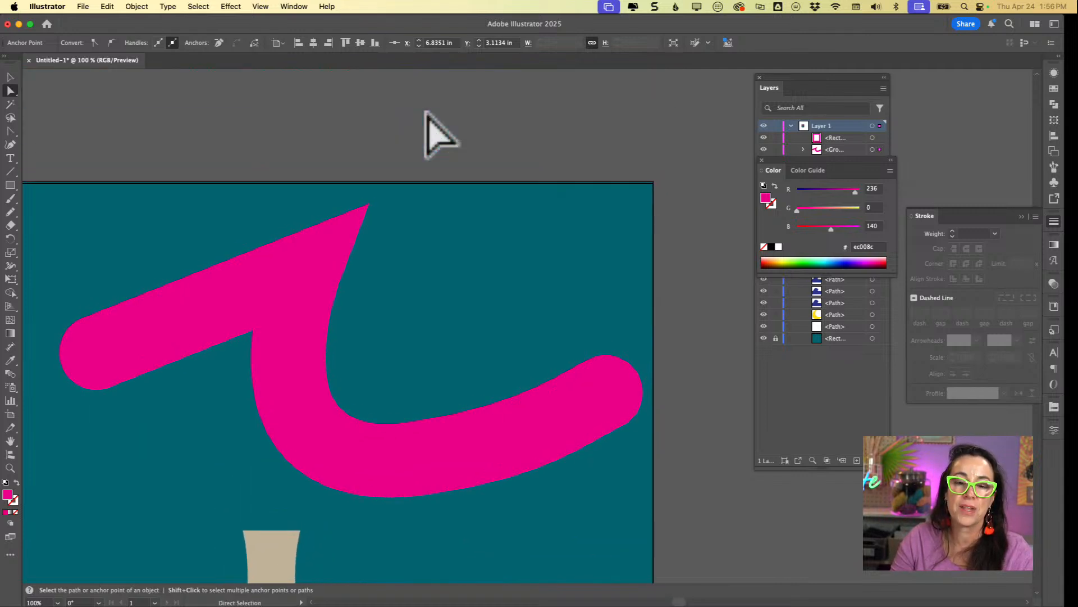
{"action": "left_click", "coordinate": [474, 236]}
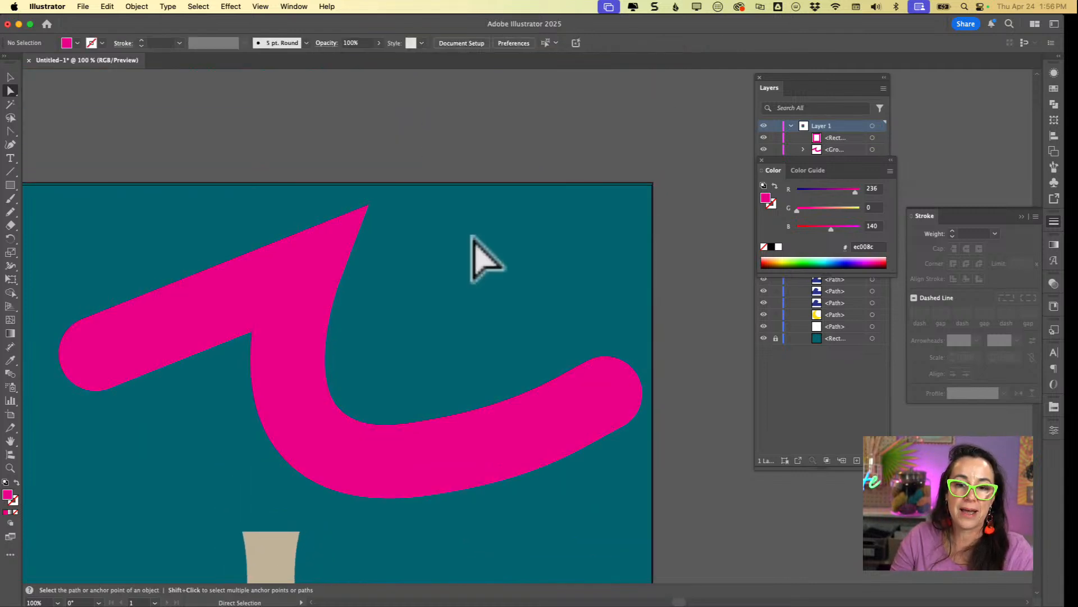
Move the whole expanded shape about 0.9 in left and 0.15 in down
{"action": "key", "text": "v"}
{"action": "left_click", "coordinate": [502, 402]}
{"action": "left_click_drag", "start_coordinate": [500, 400], "coordinate": [464, 408]}
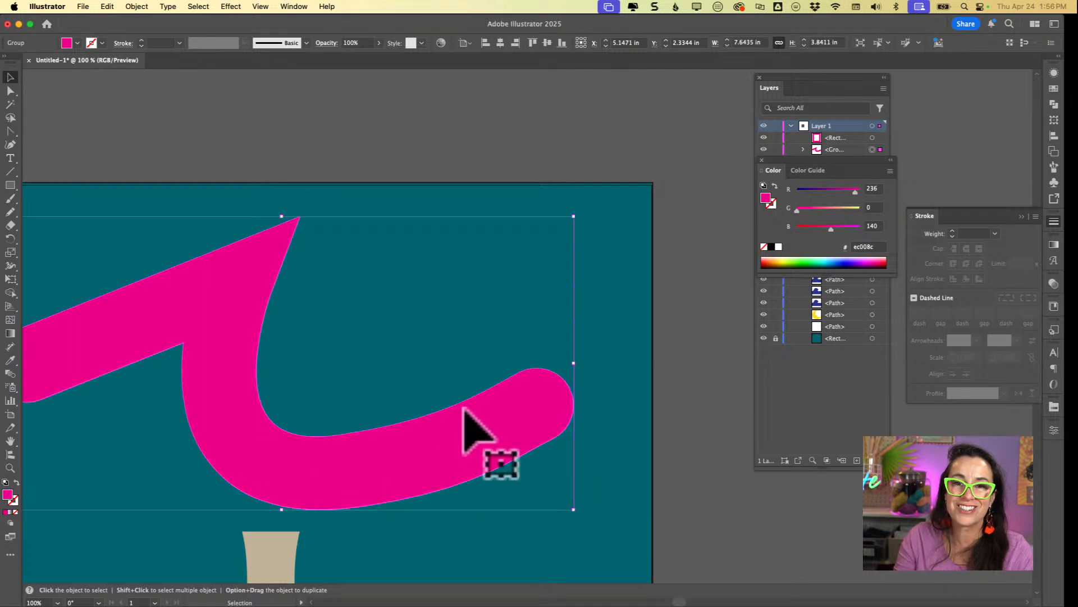